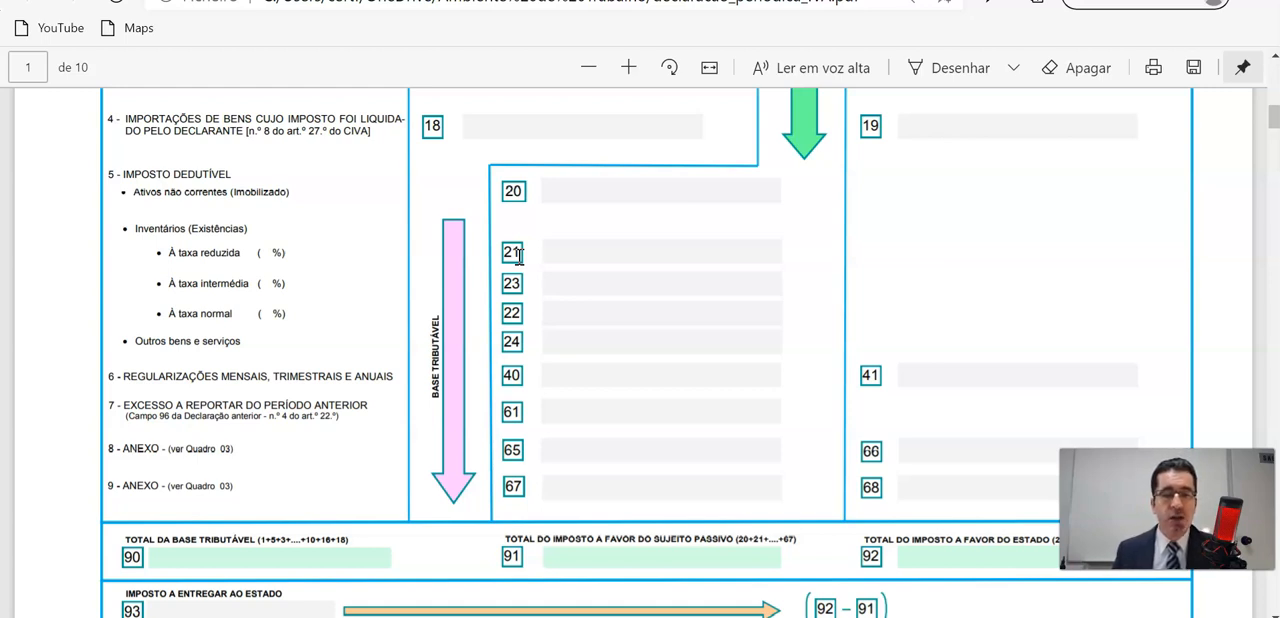
Examine the deductible tax fields from field 21 and the rest of quadro 06 up to the identification section in the IVA declaration PDF.
click(514, 253)
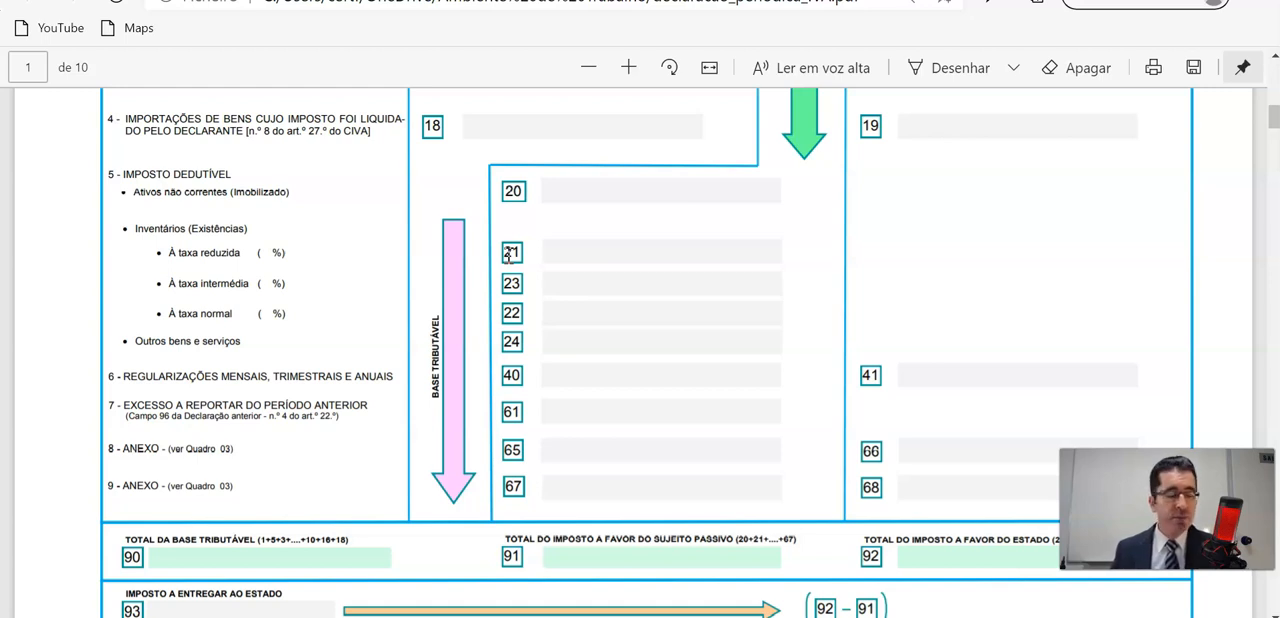
click(511, 253)
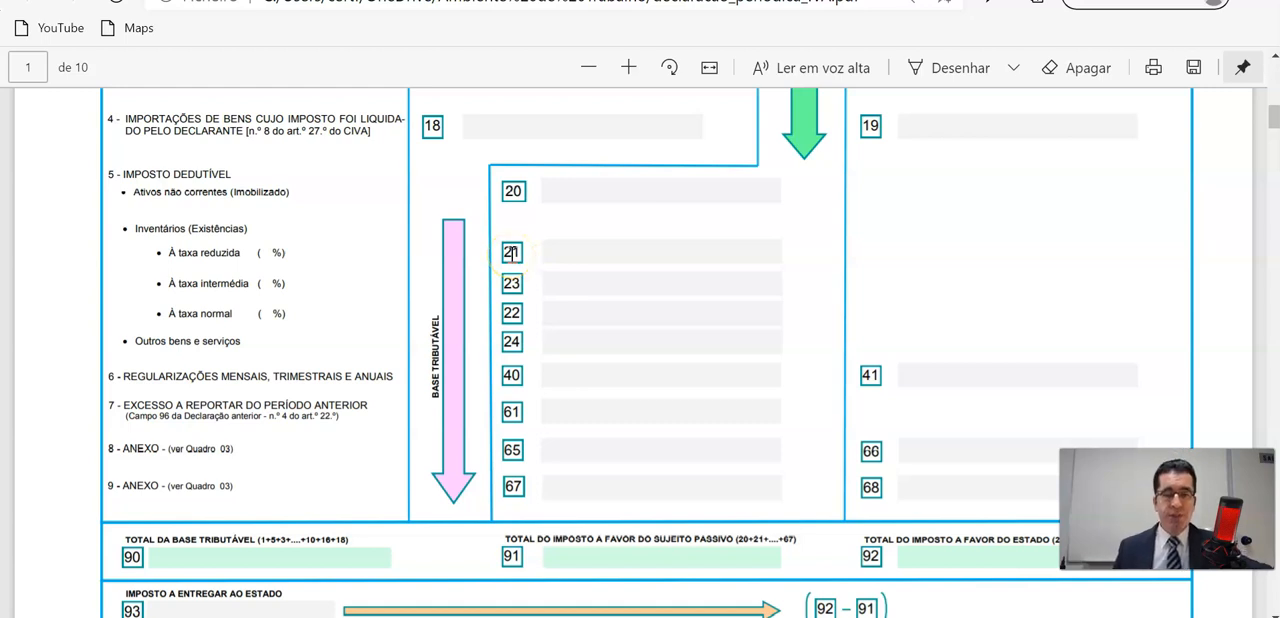
click(511, 253)
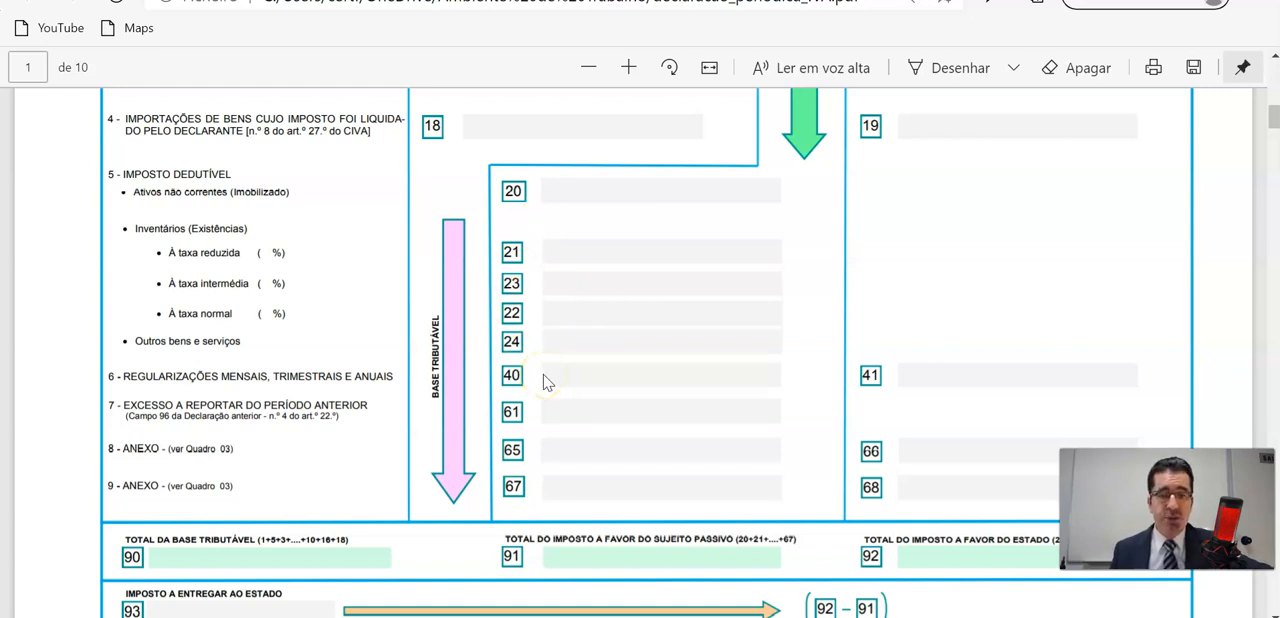
scroll(545, 381, up, 8)
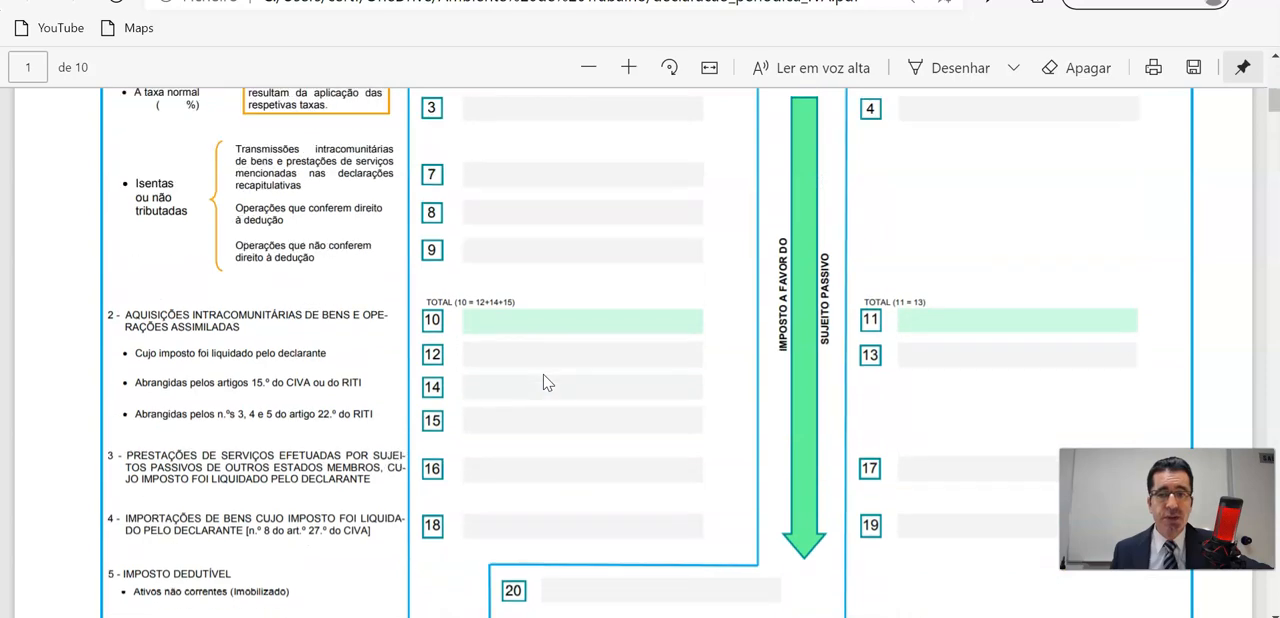
scroll(545, 381, up, 2)
scroll(545, 381, down, 3)
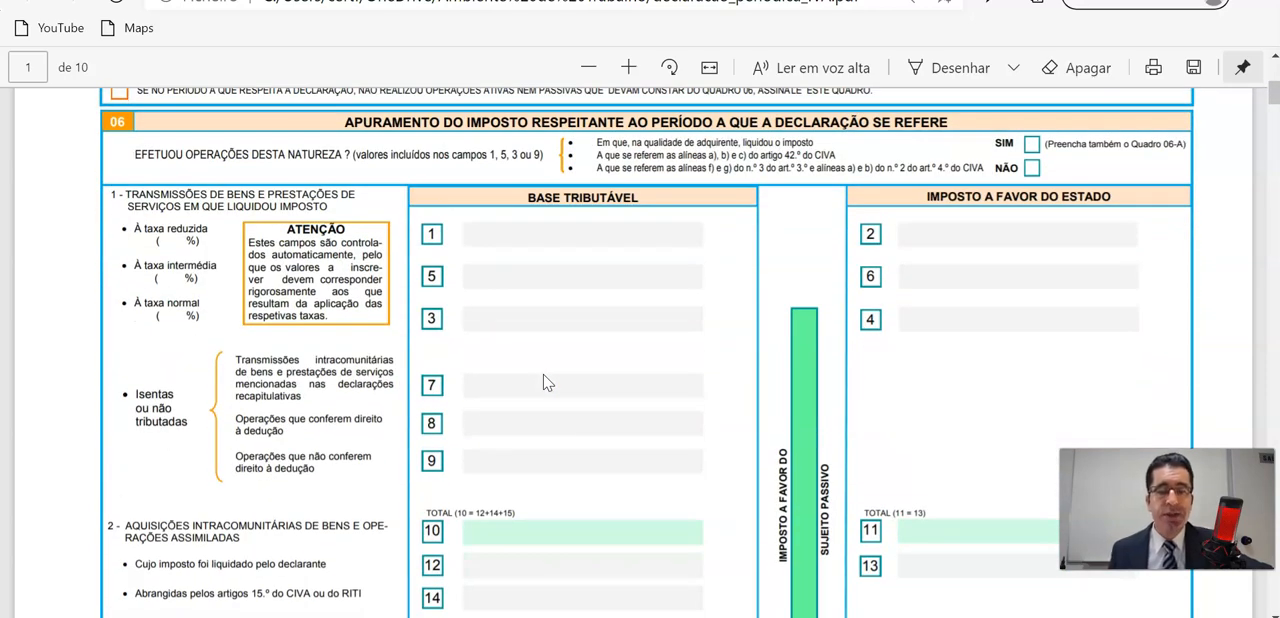
scroll(545, 381, up, 5)
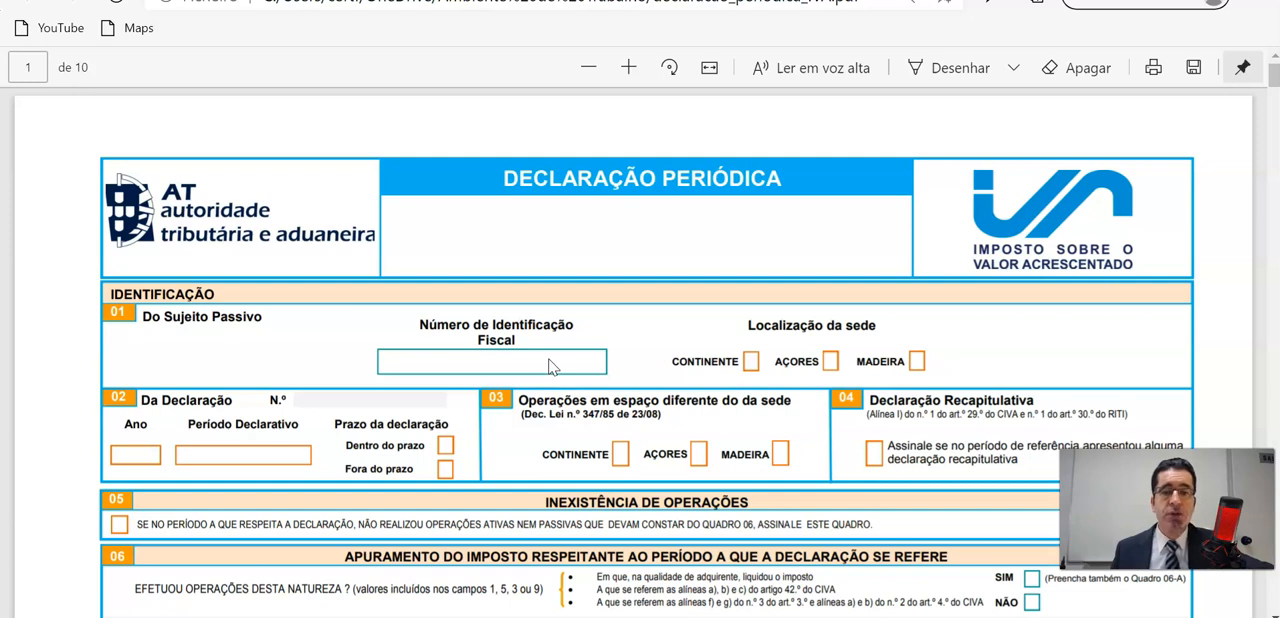
click(632, 332)
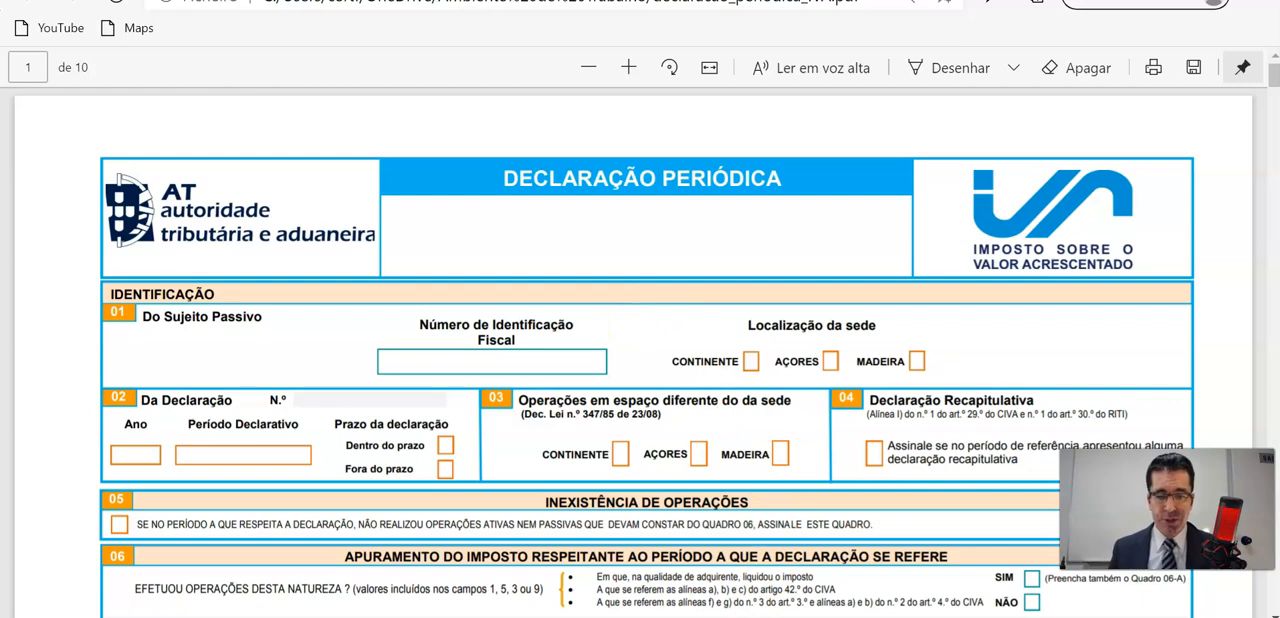
Switch to the Portal das Finanças window in Chrome and search the portal for "declaração periodica IVA".
mouse_move(683, 617)
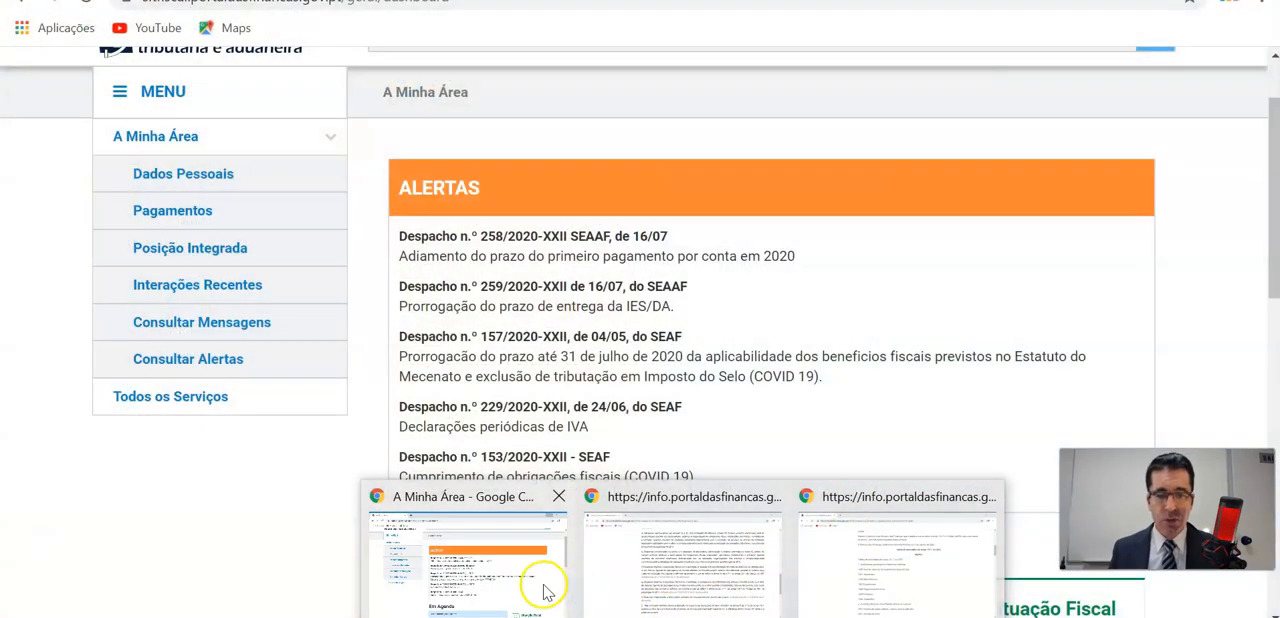
click(545, 585)
scroll(665, 452, up, 1)
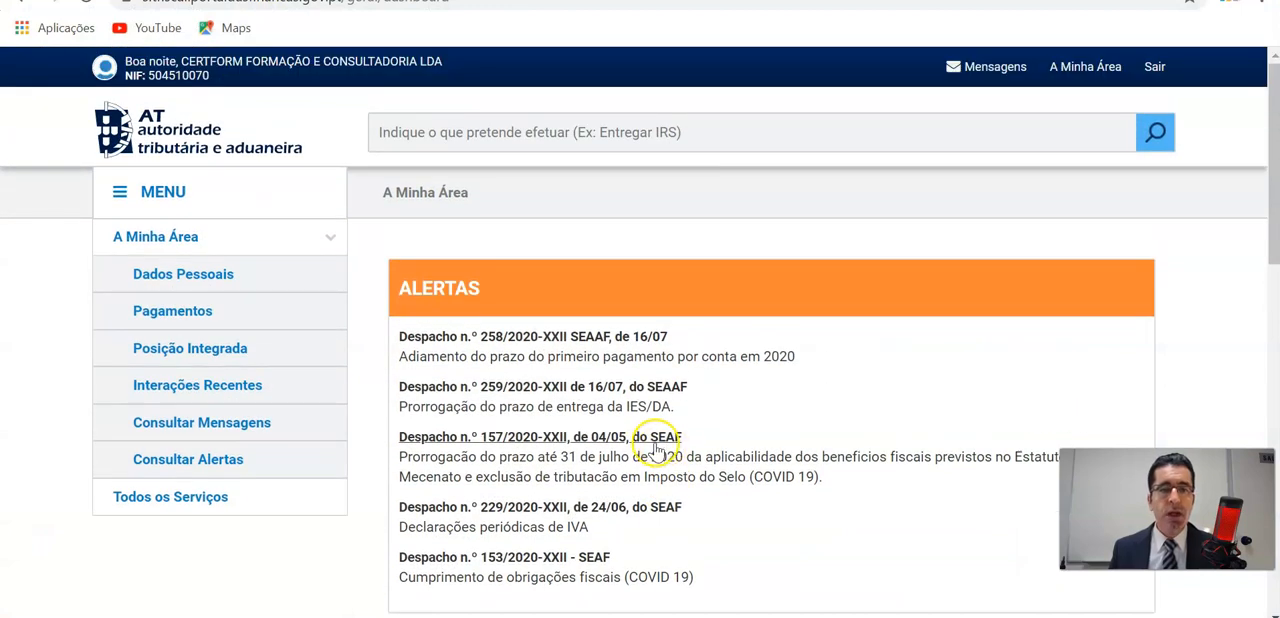
scroll(655, 449, down, 1)
scroll(530, 413, up, 1)
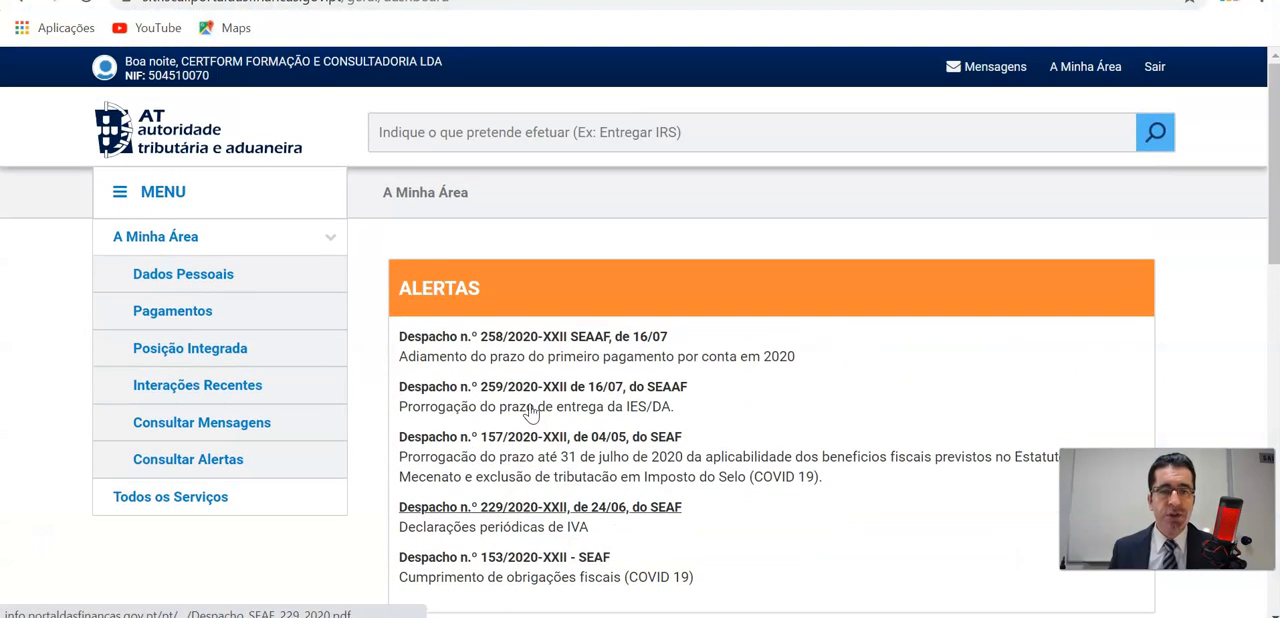
click(450, 134)
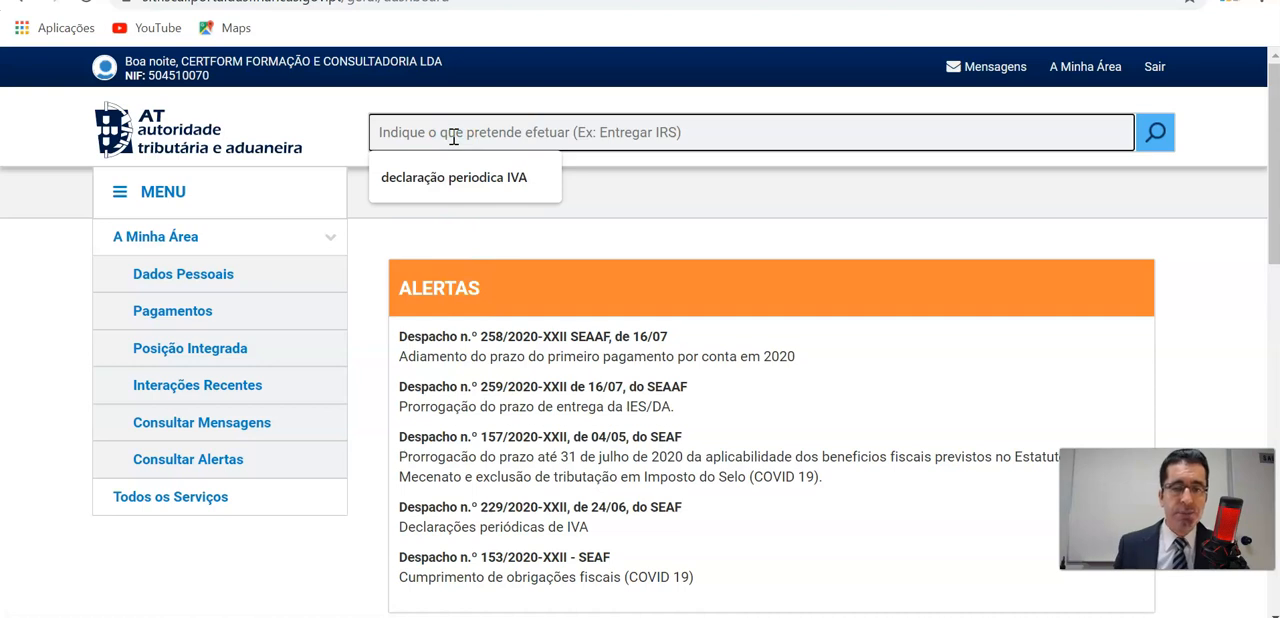
click(452, 175)
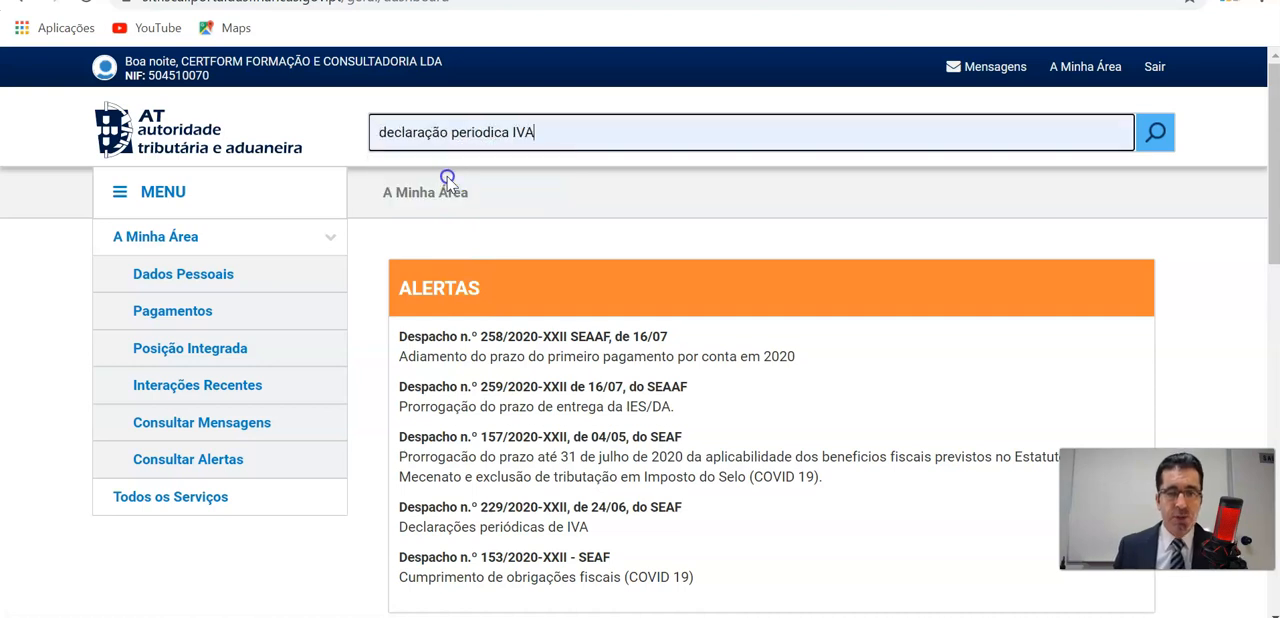
click(1155, 133)
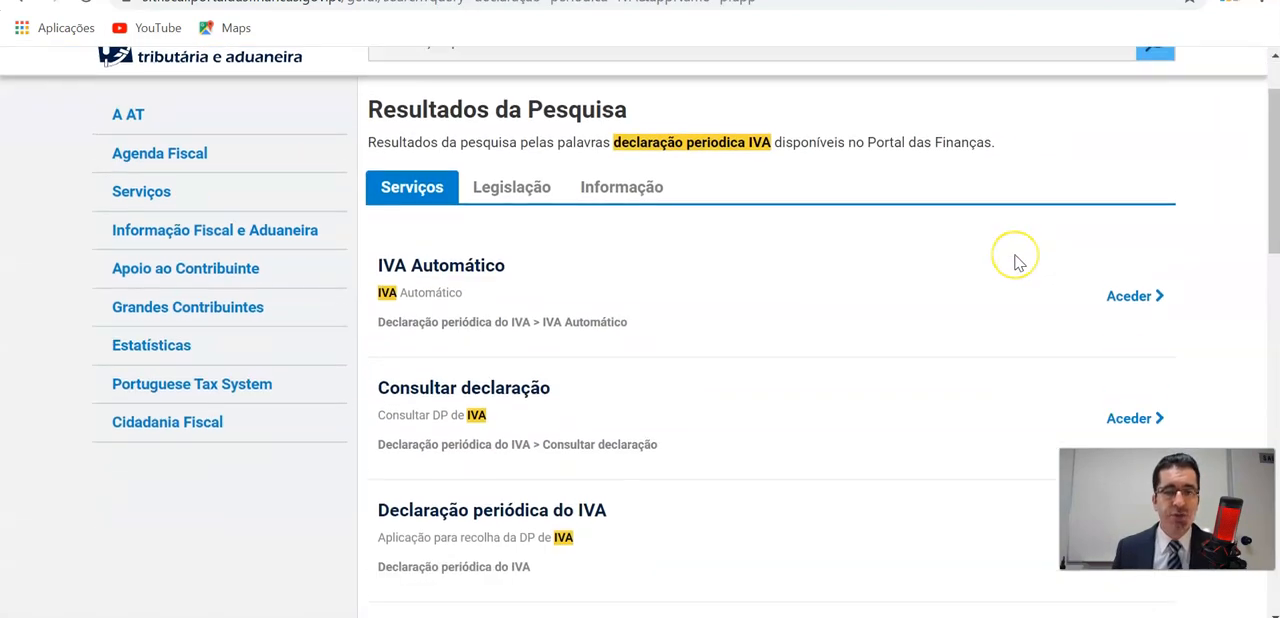
Open the Entregar declaração service for the Declaração periódica do IVA and authenticate with the prefilled NIF login.
scroll(1016, 258, down, 2)
scroll(1016, 260, down, 1)
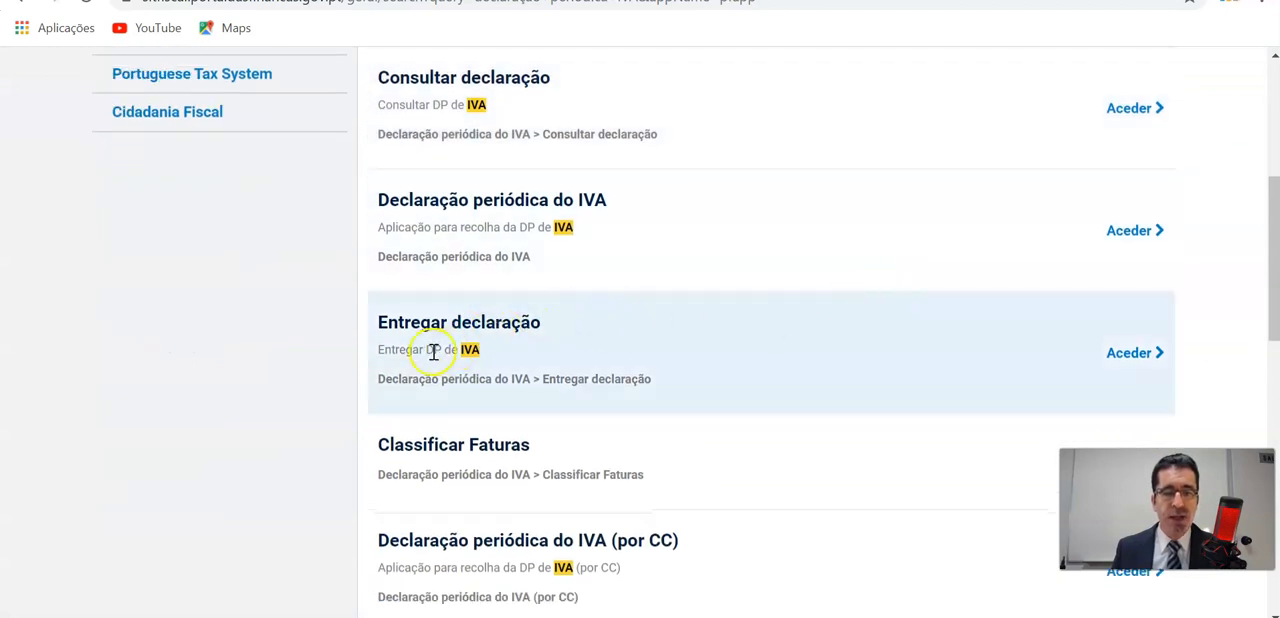
click(481, 383)
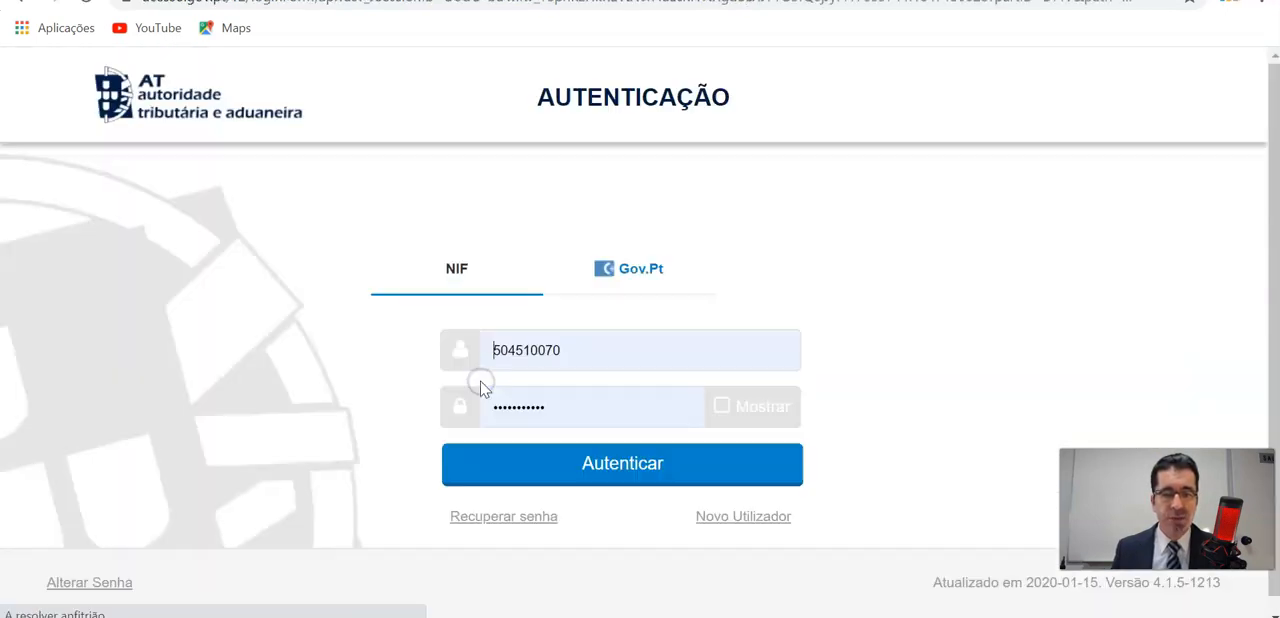
click(579, 462)
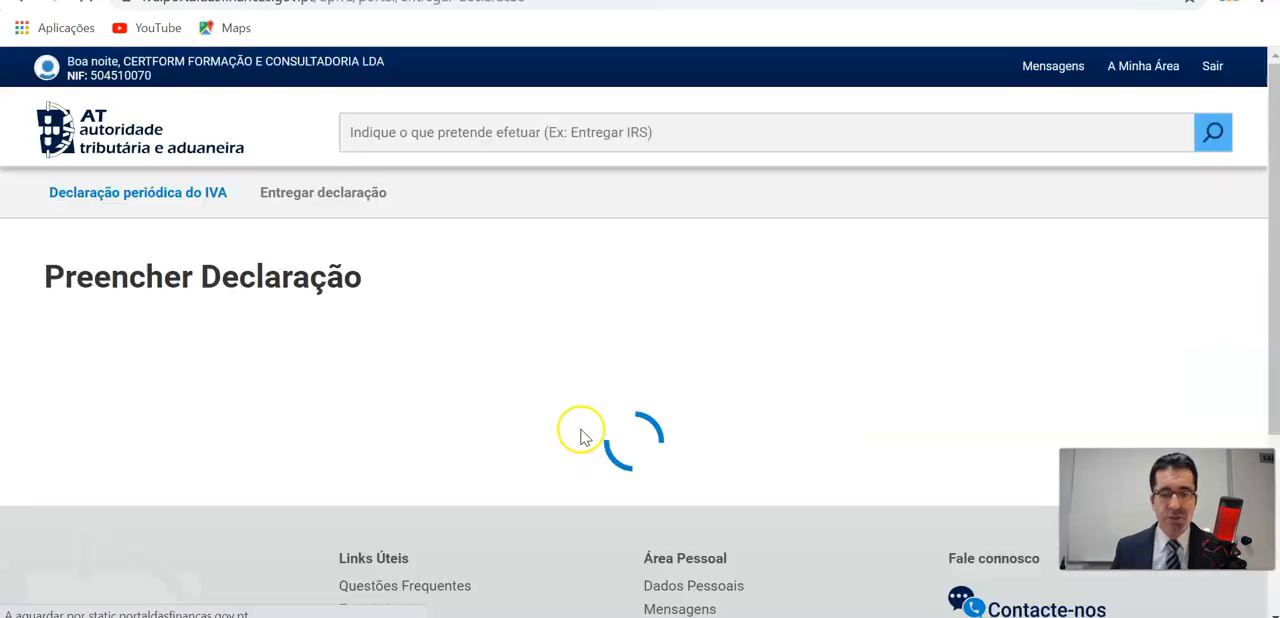
Set Localização da Sede to Continente in the taxpayer identification section of the declaration.
scroll(560, 395, down, 1)
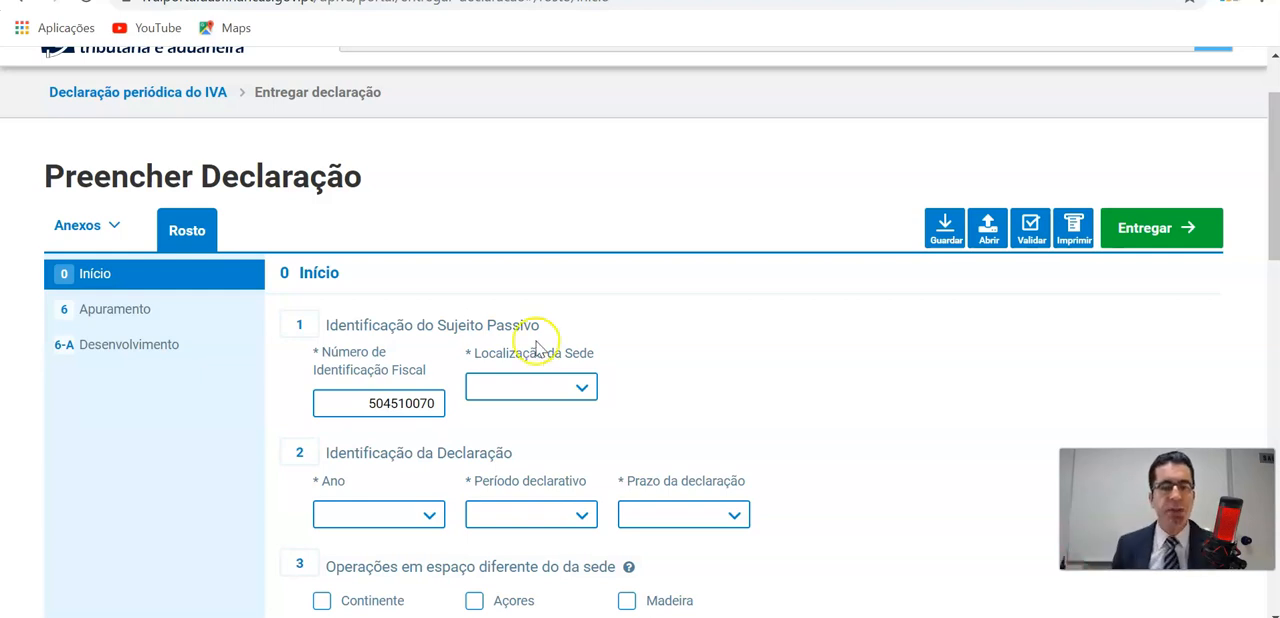
scroll(535, 350, down, 1)
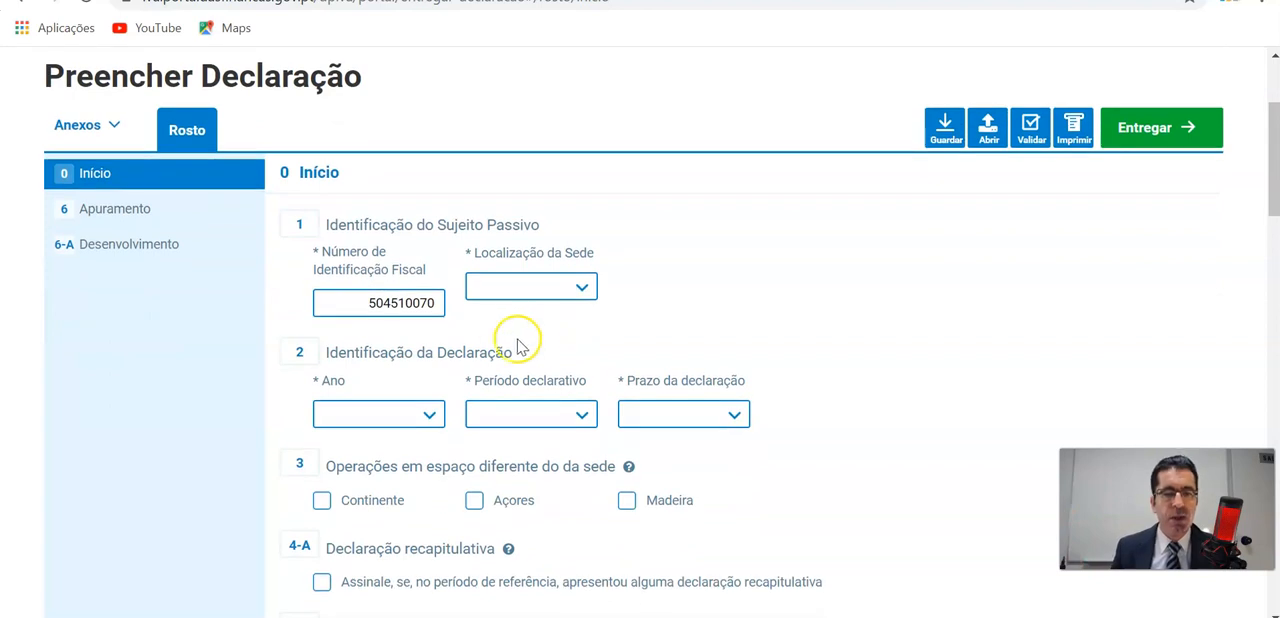
click(579, 287)
click(534, 340)
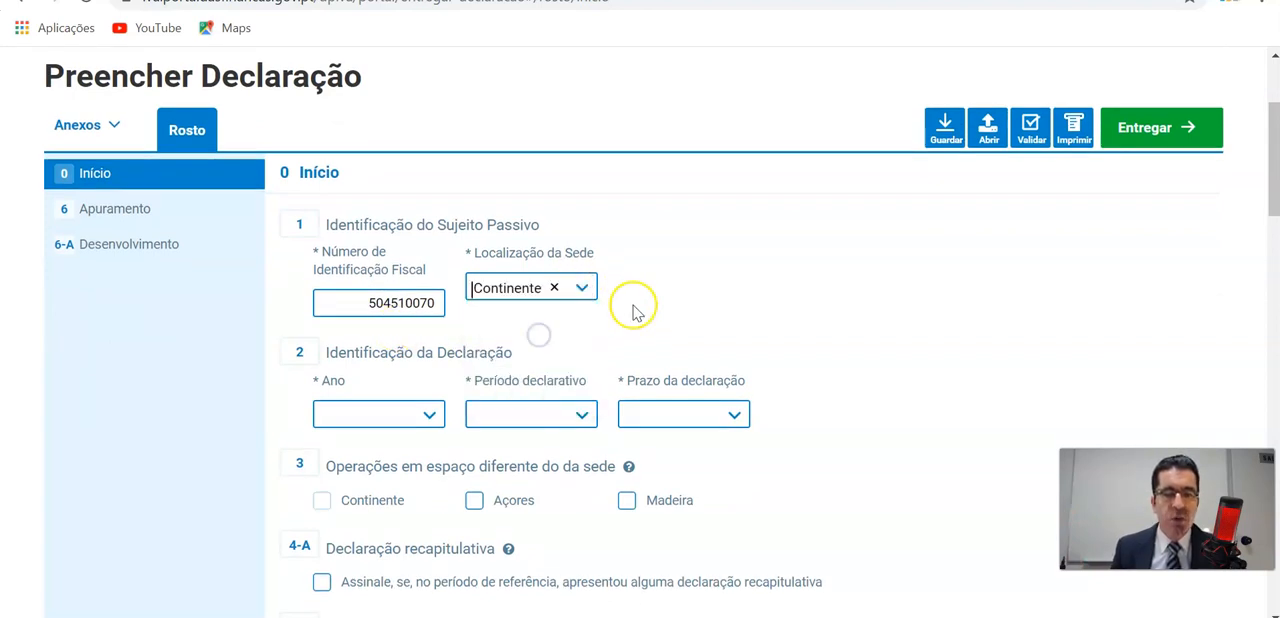
Fill in the declaration identification with Ano 2020, Período declarativo 2º. Trimestre and Prazo da declaração Dentro do prazo.
scroll(630, 305, down, 2)
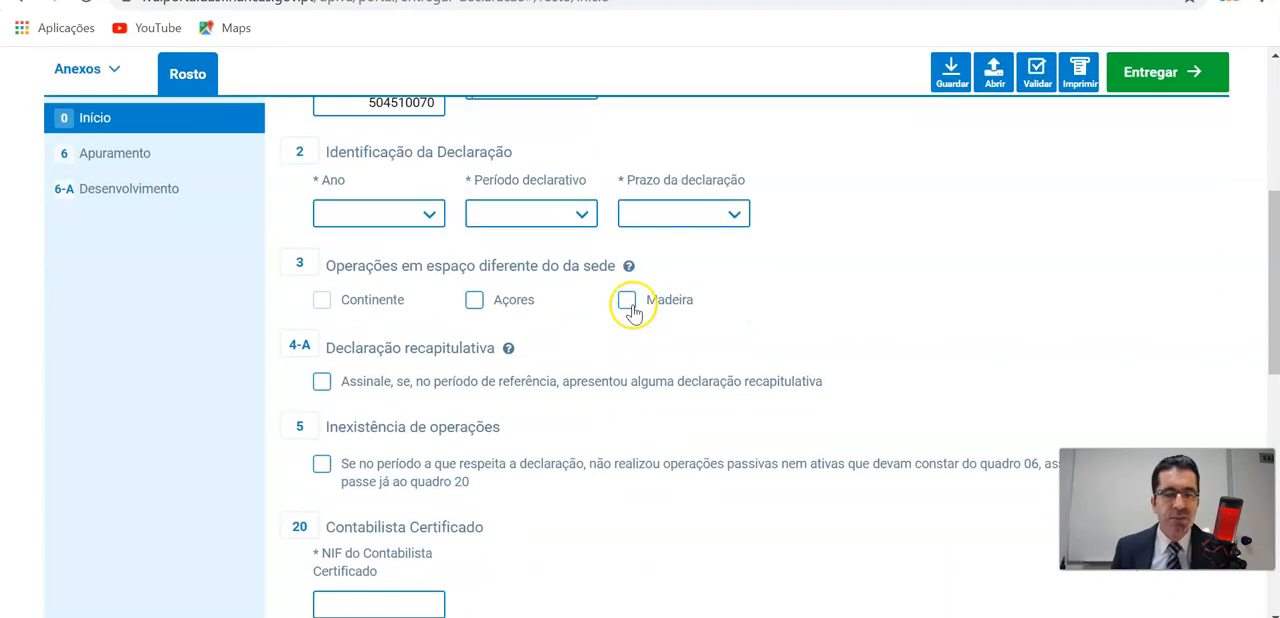
click(429, 214)
click(402, 271)
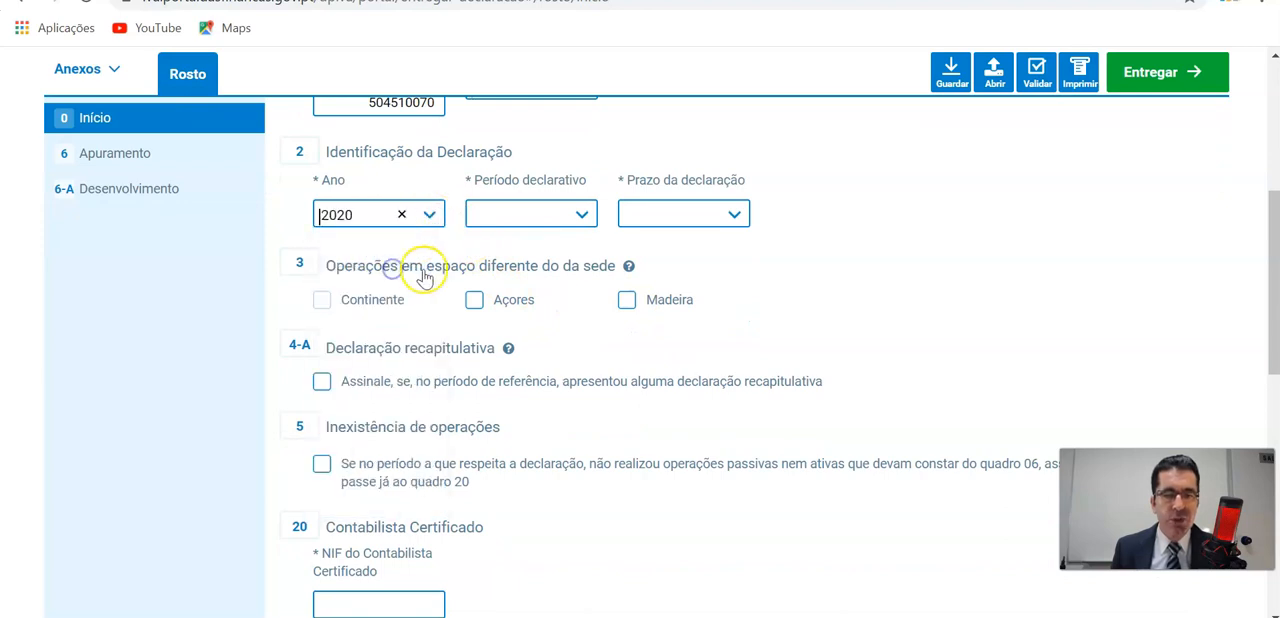
click(580, 216)
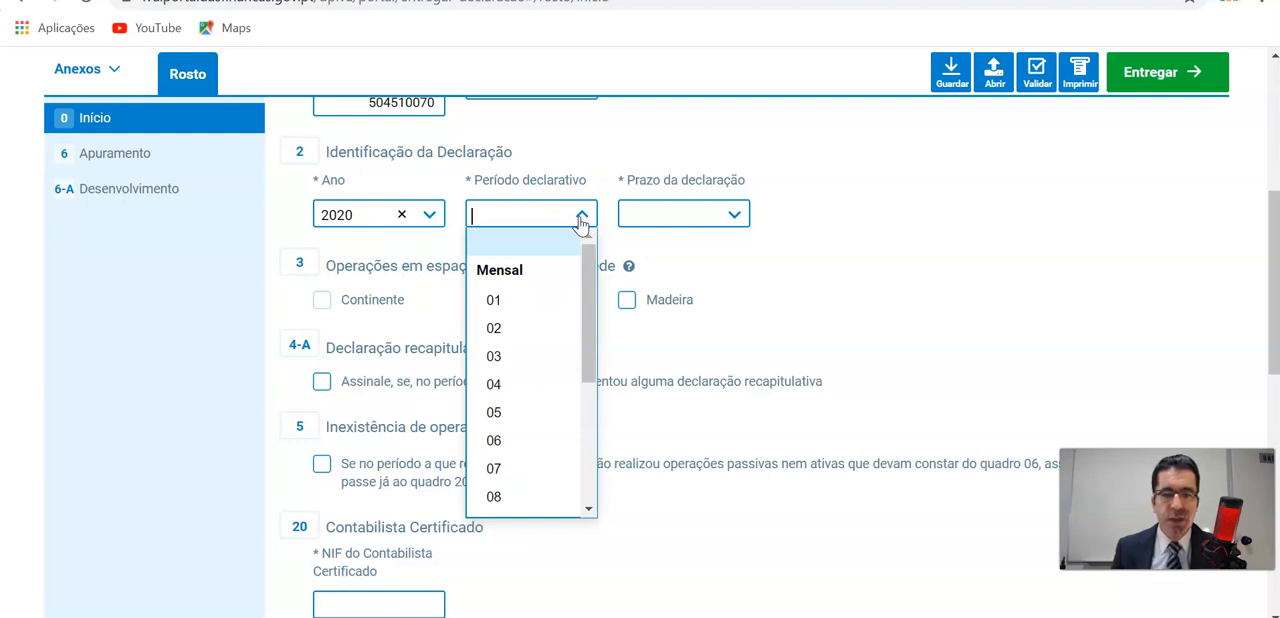
scroll(581, 222, down, 2)
scroll(570, 232, up, 1)
drag(583, 224, 588, 330)
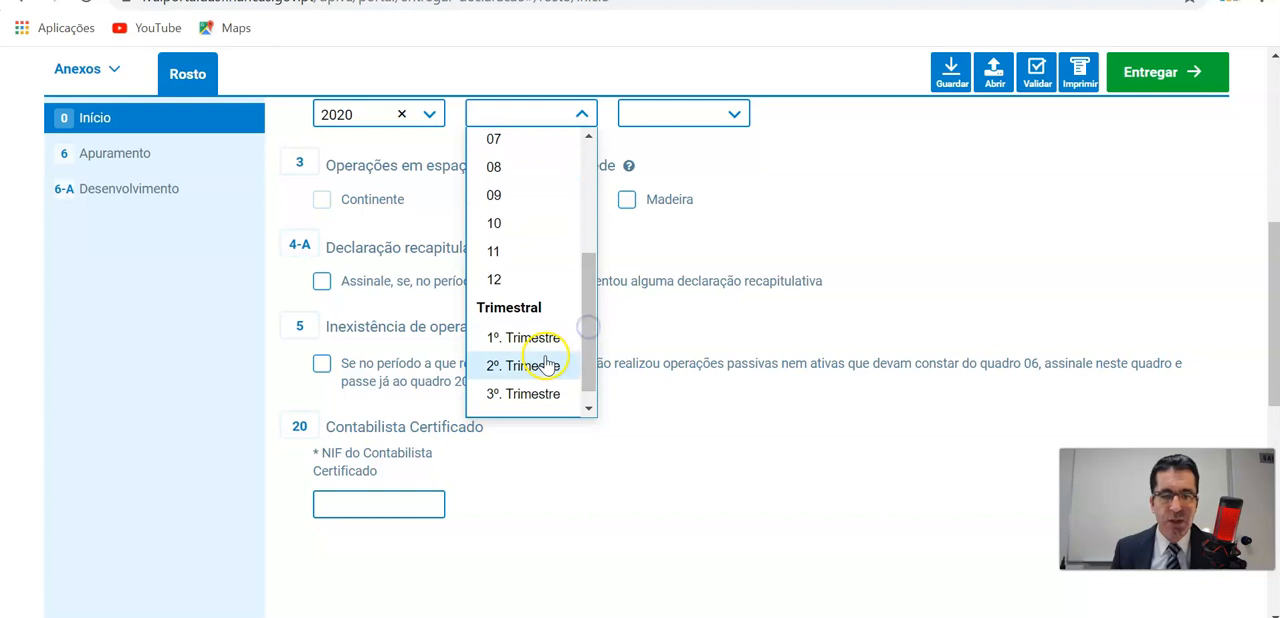
click(547, 365)
scroll(890, 286, up, 1)
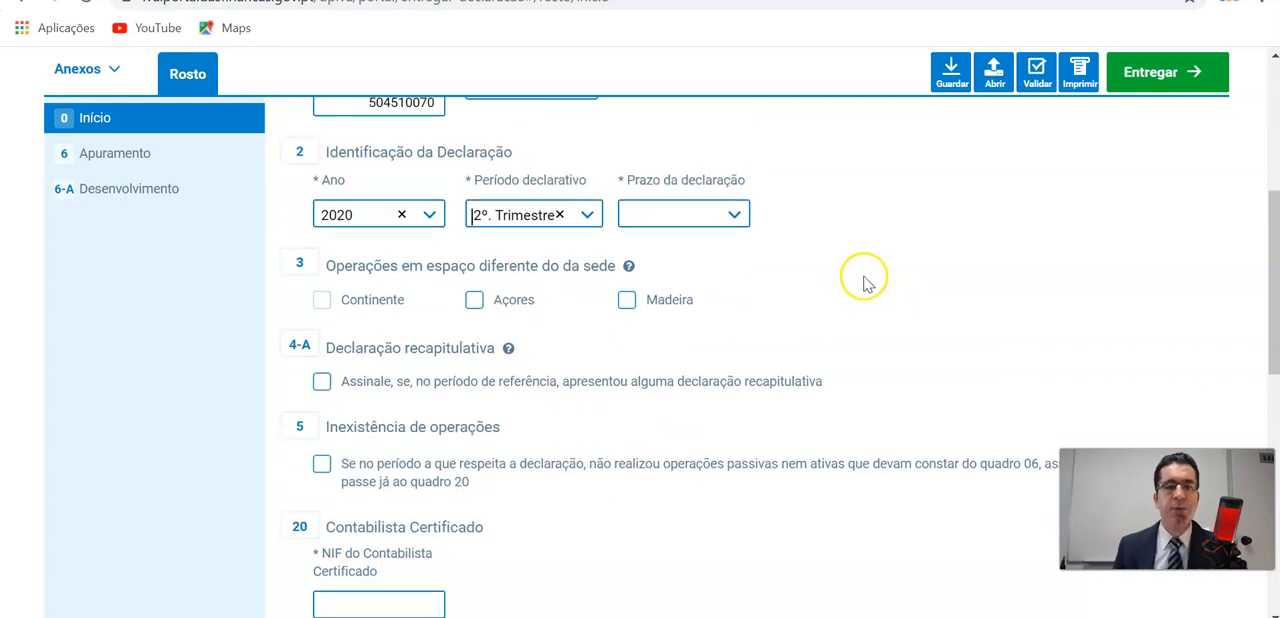
scroll(830, 285, down, 1)
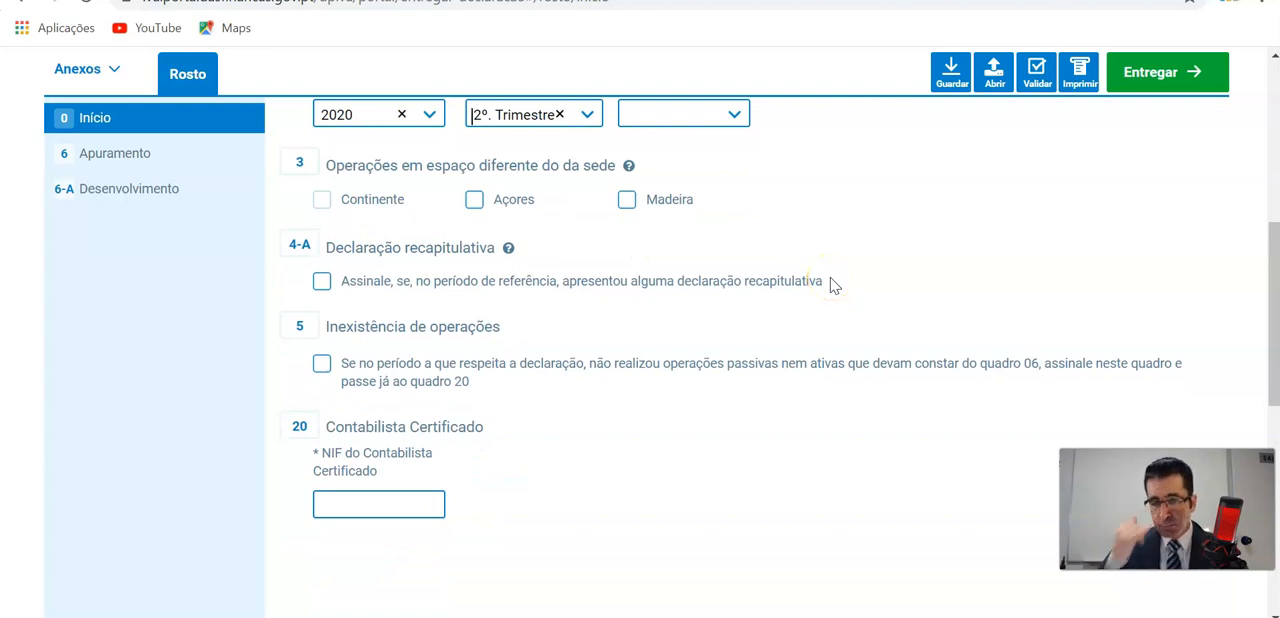
click(732, 112)
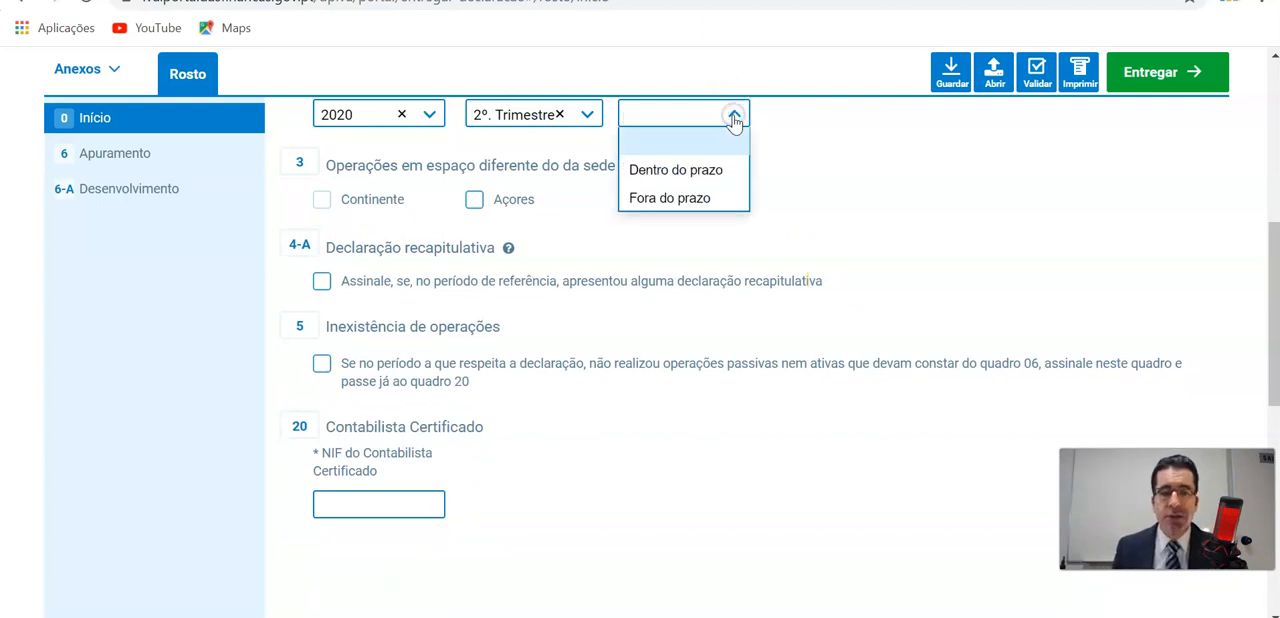
click(665, 171)
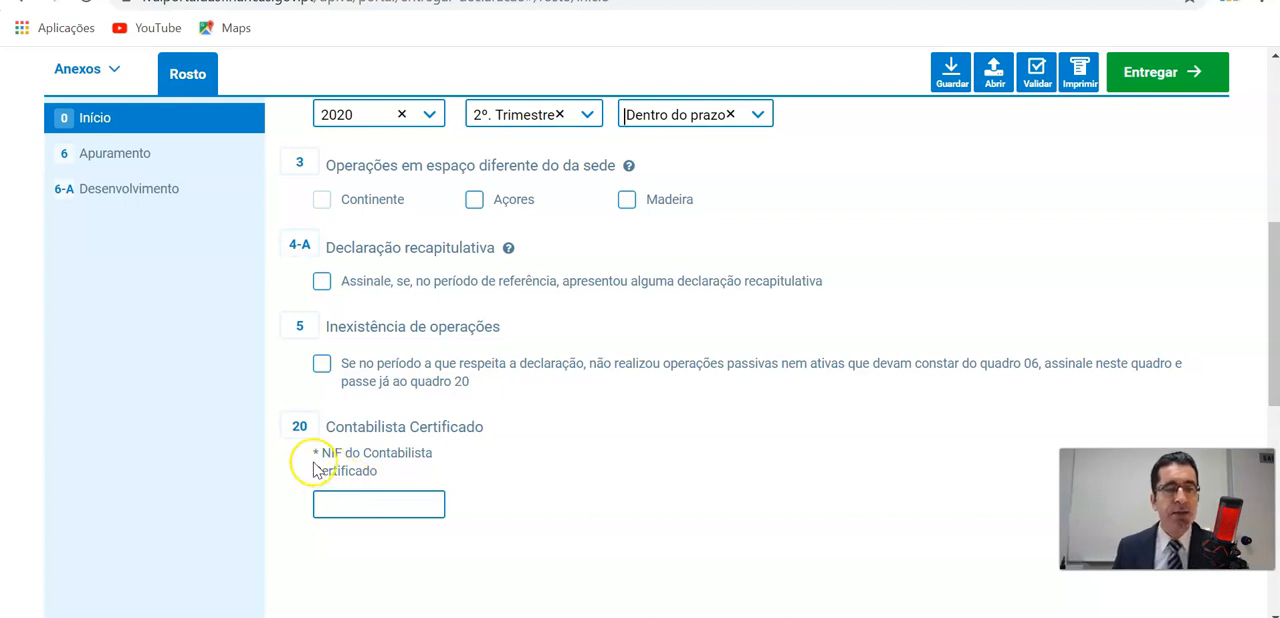
In the Apuramento section, answer Sim for operations with tax charged, Não for operations without tax charged, and Sim for deductible tax or regularizations.
click(117, 156)
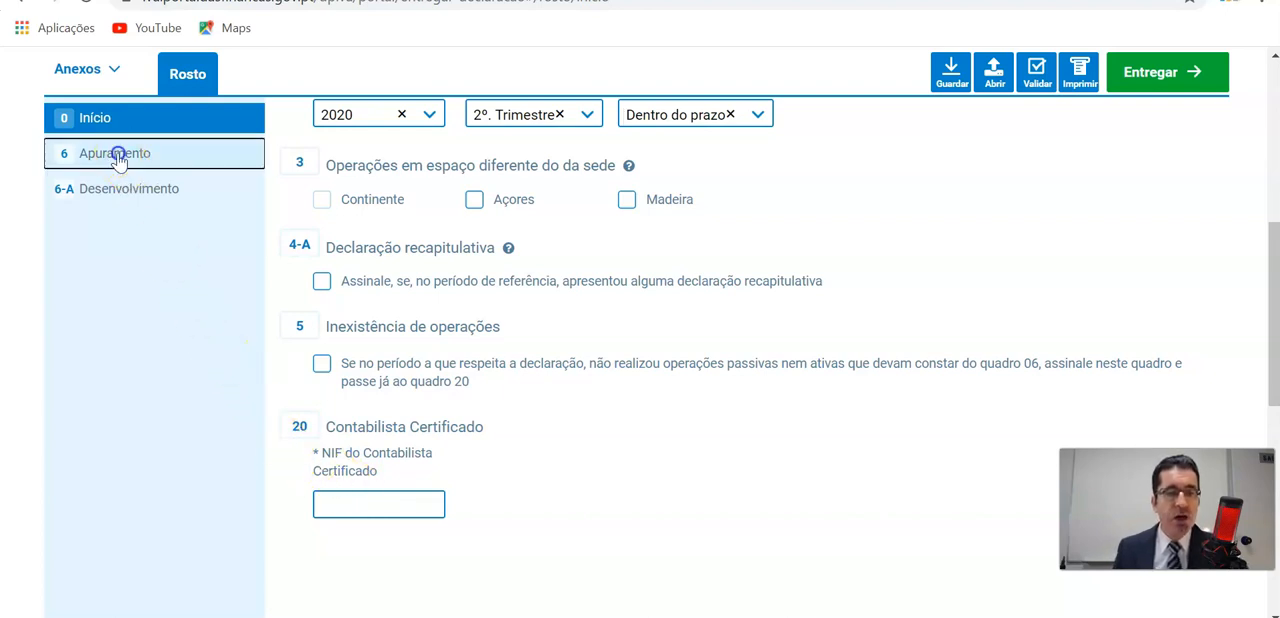
scroll(223, 206, up, 4)
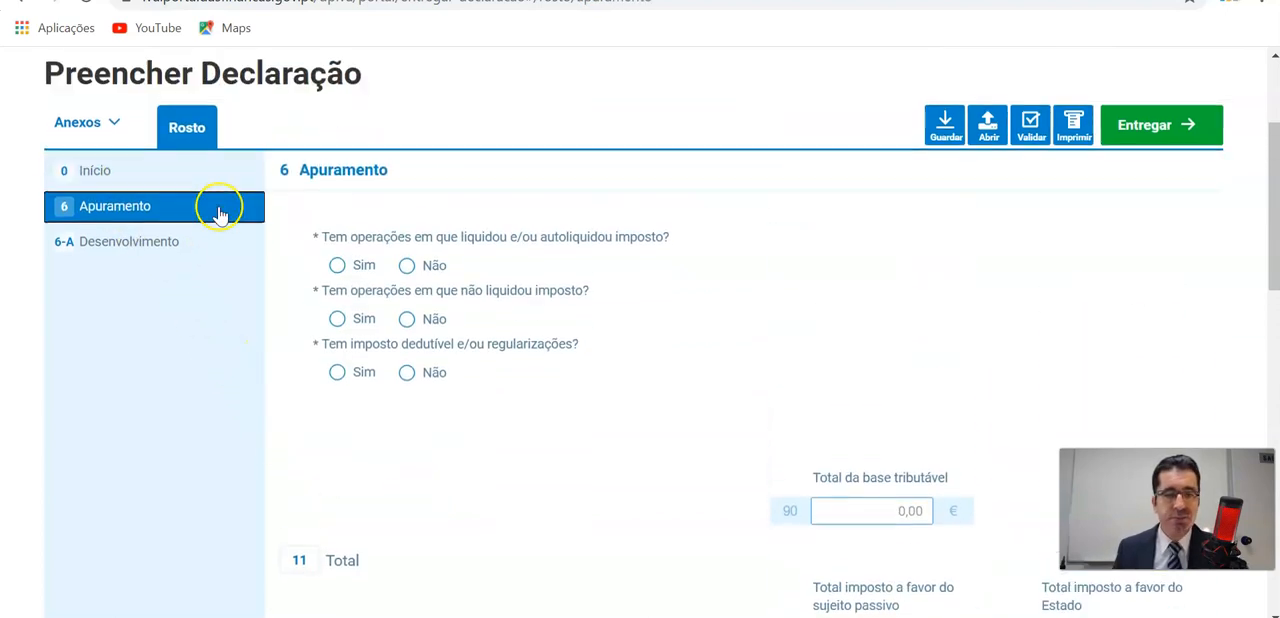
scroll(222, 210, down, 3)
scroll(222, 209, up, 2)
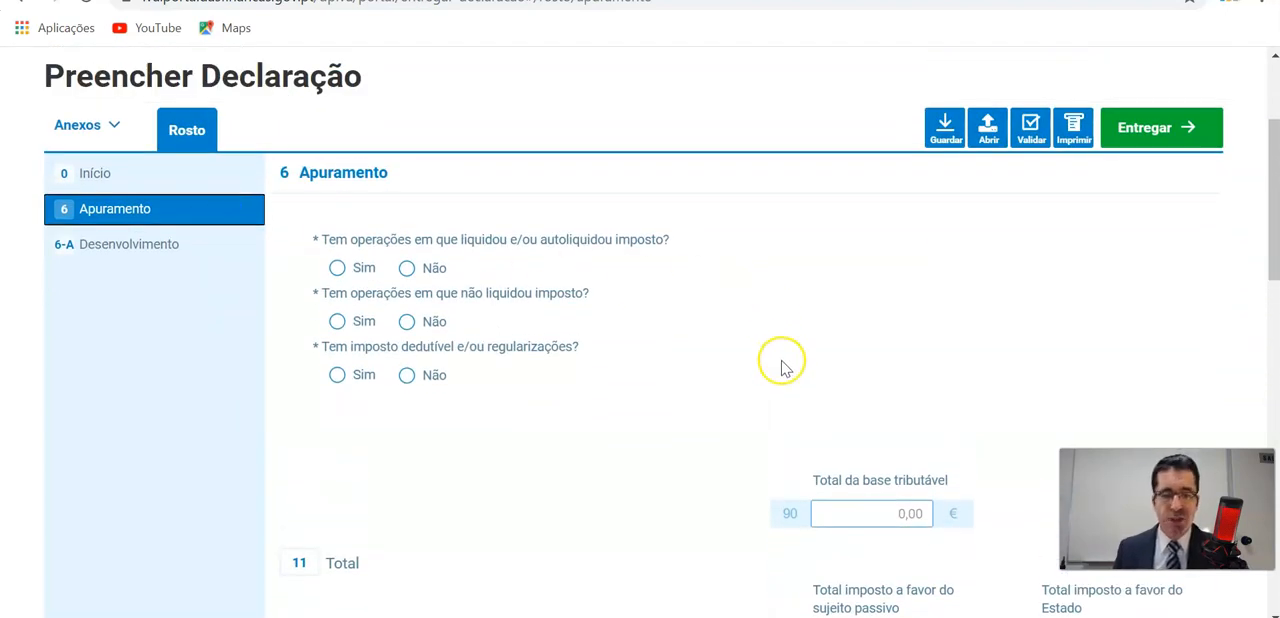
scroll(780, 363, down, 6)
scroll(782, 366, up, 4)
scroll(784, 368, up, 2)
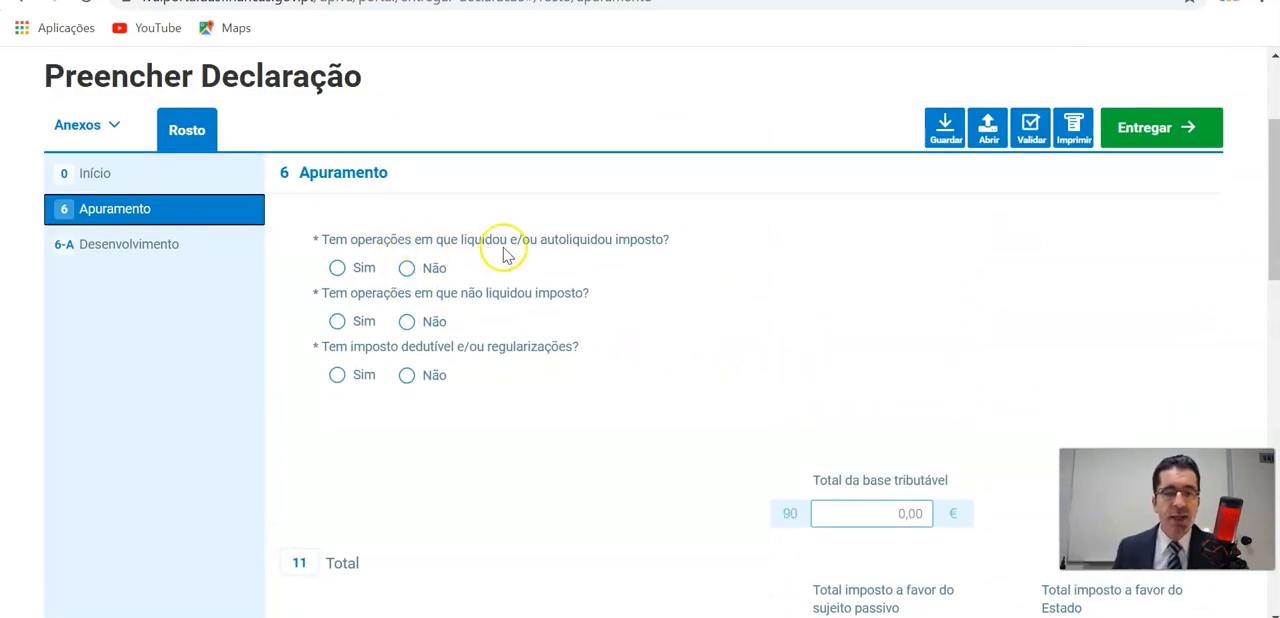
click(338, 268)
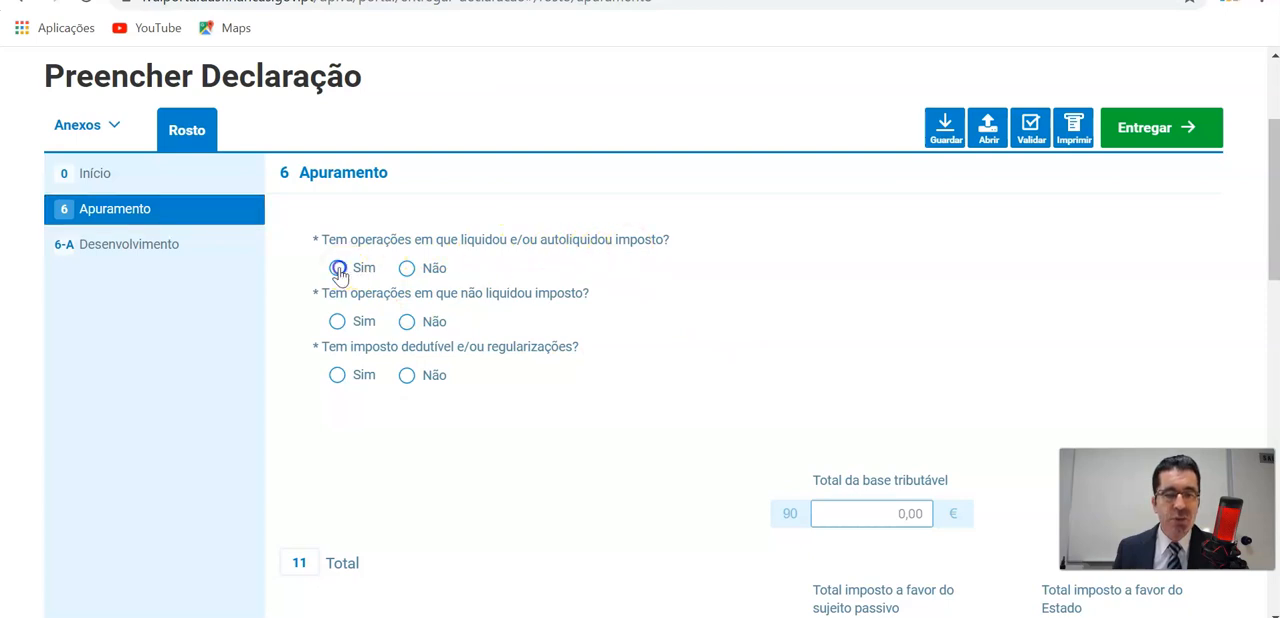
scroll(700, 309, down, 1)
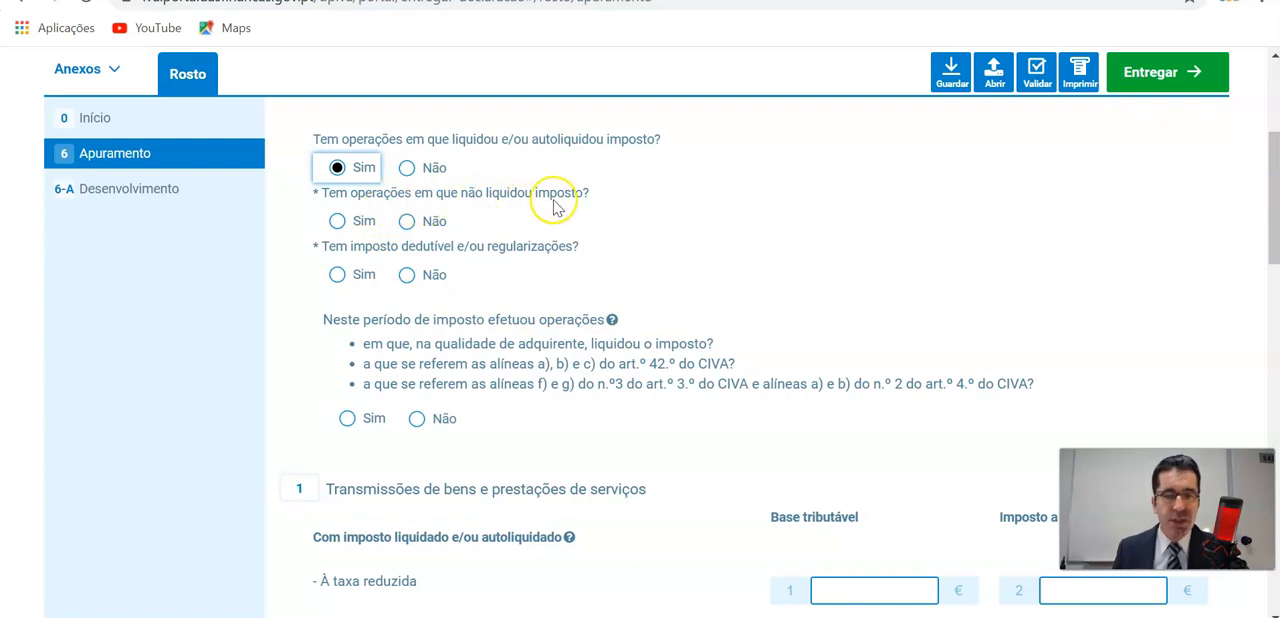
click(407, 223)
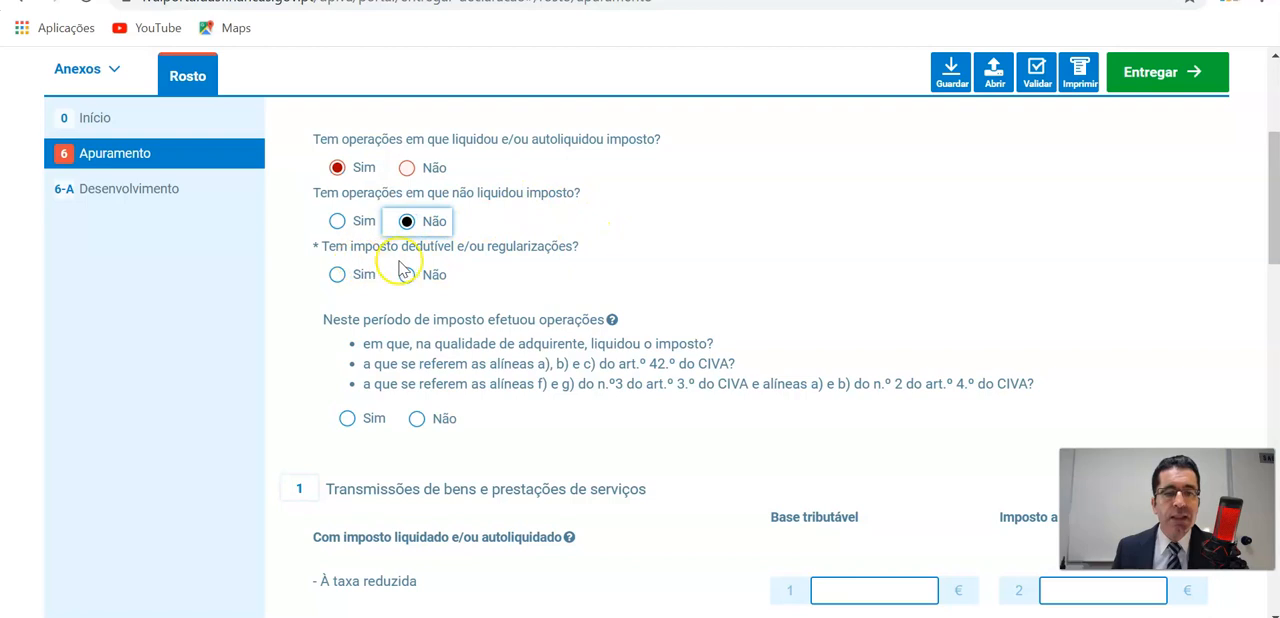
click(337, 274)
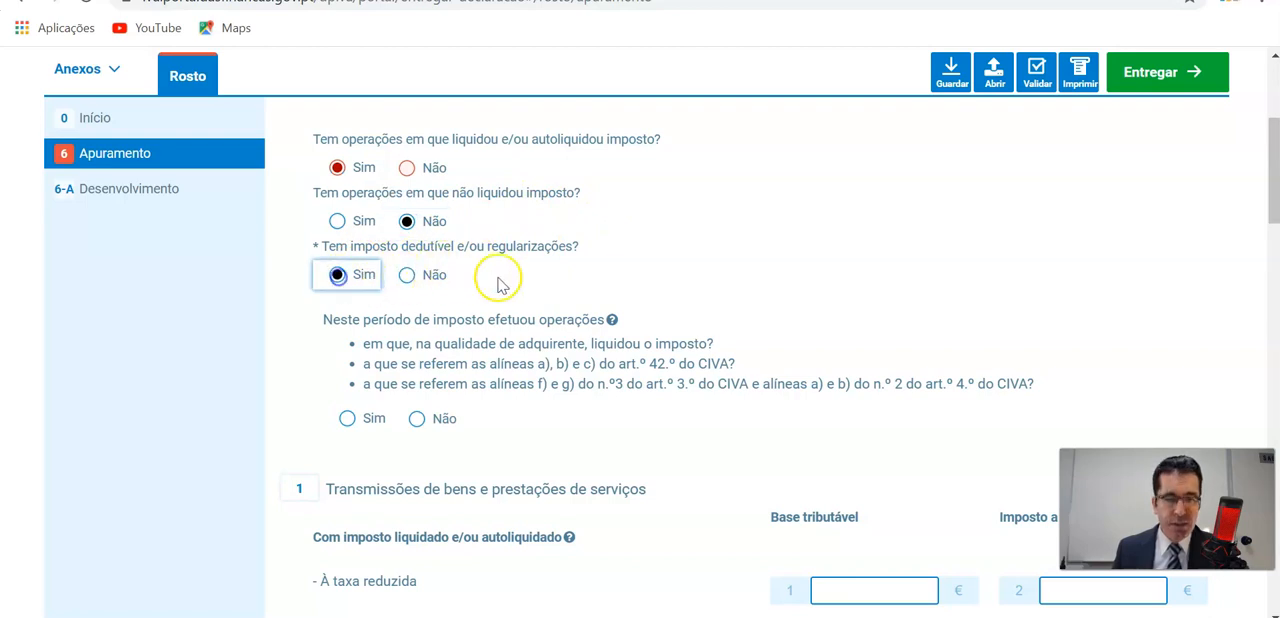
Answer Não to having carried out operations as acquirer with tax charged, or under art. 42, 3 or 4 of the CIVA.
scroll(757, 277, down, 1)
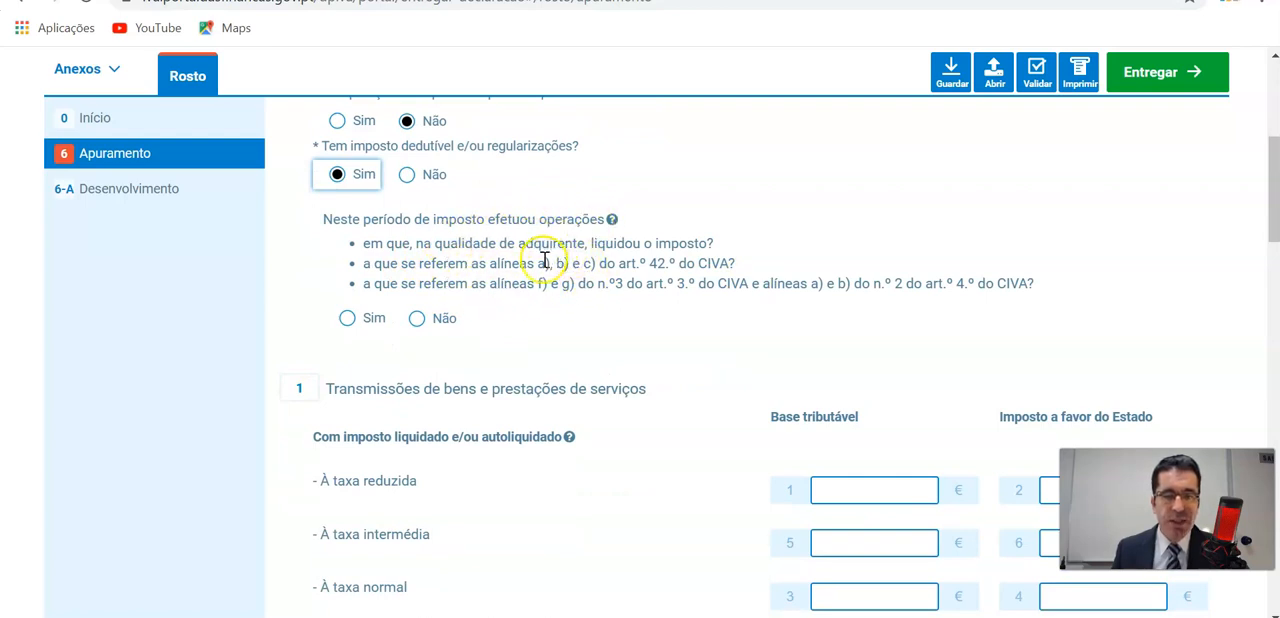
click(417, 319)
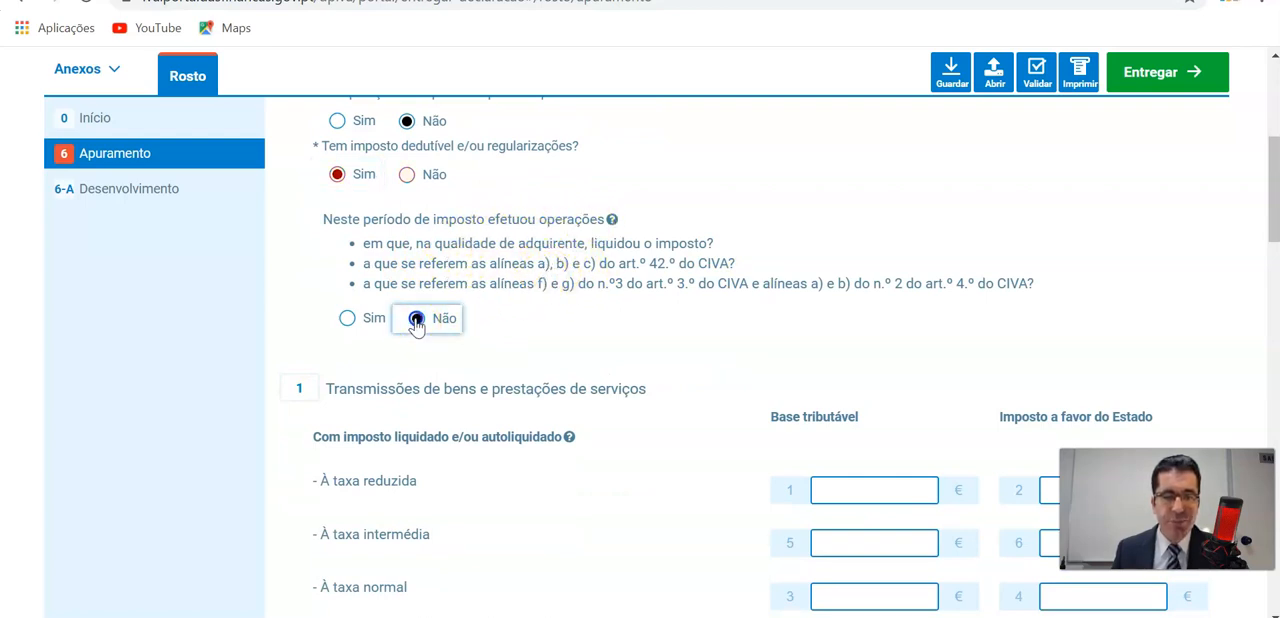
scroll(919, 307, down, 1)
scroll(919, 307, up, 4)
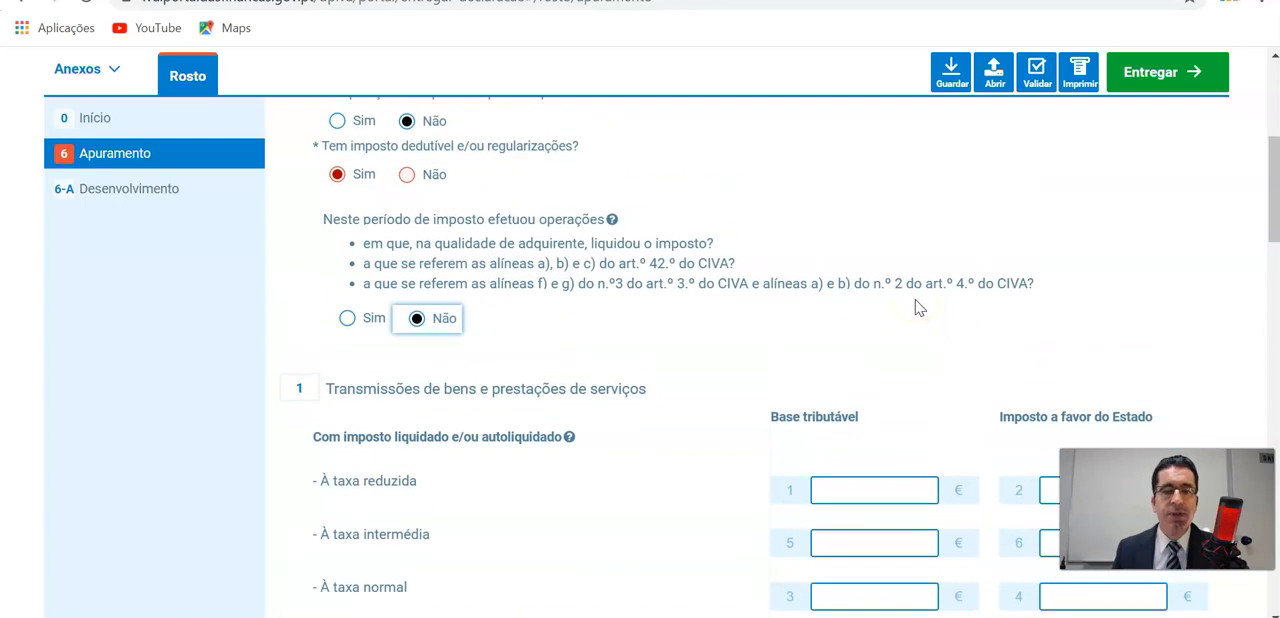
scroll(919, 307, down, 2)
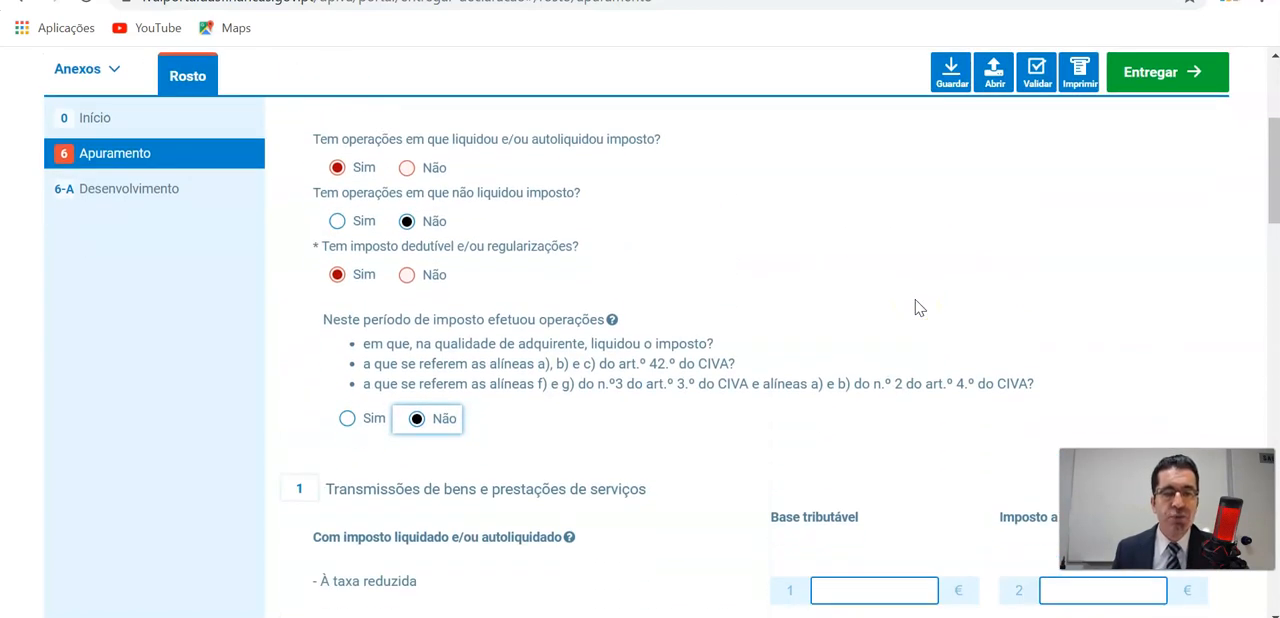
Consult Exemplo 1 in the handwritten notes PDF and enter 3 695,00 as the normal-rate taxable base in field 3.
scroll(919, 307, down, 7)
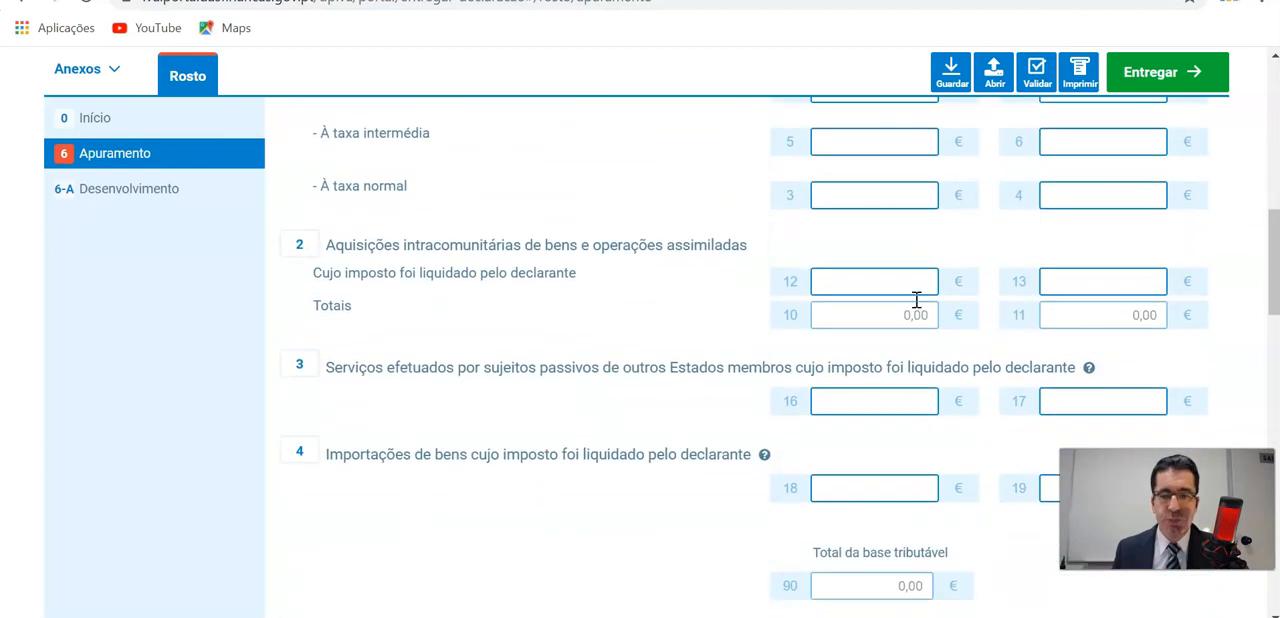
scroll(916, 300, down, 6)
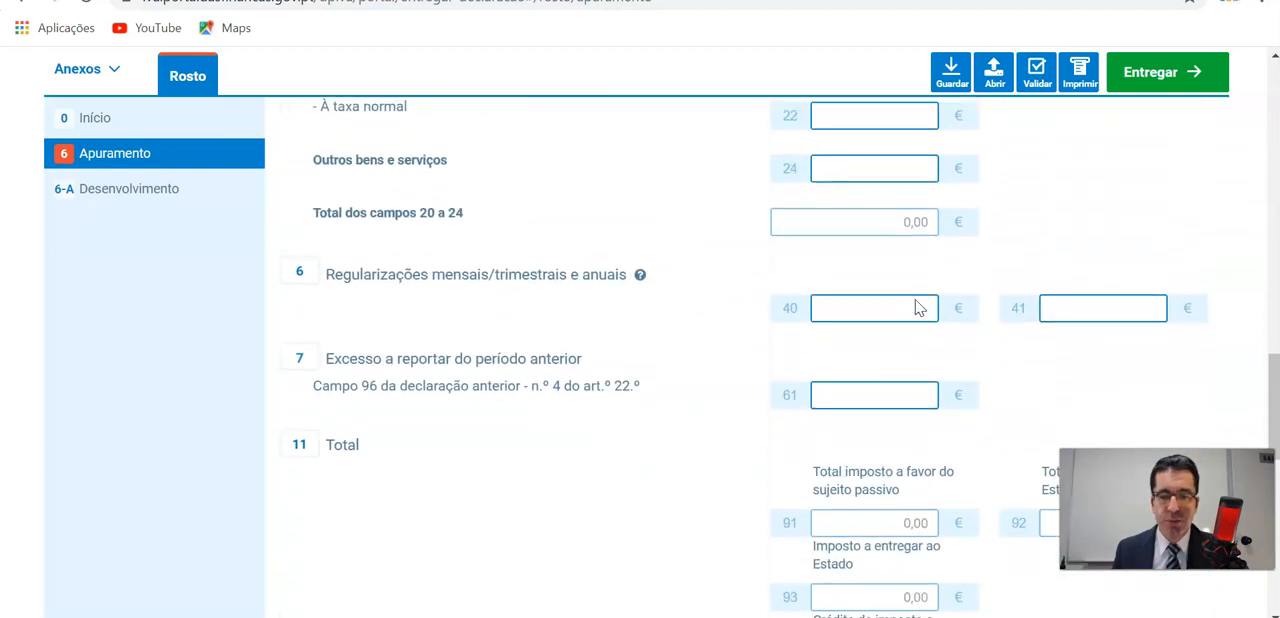
scroll(918, 305, up, 5)
scroll(918, 304, up, 5)
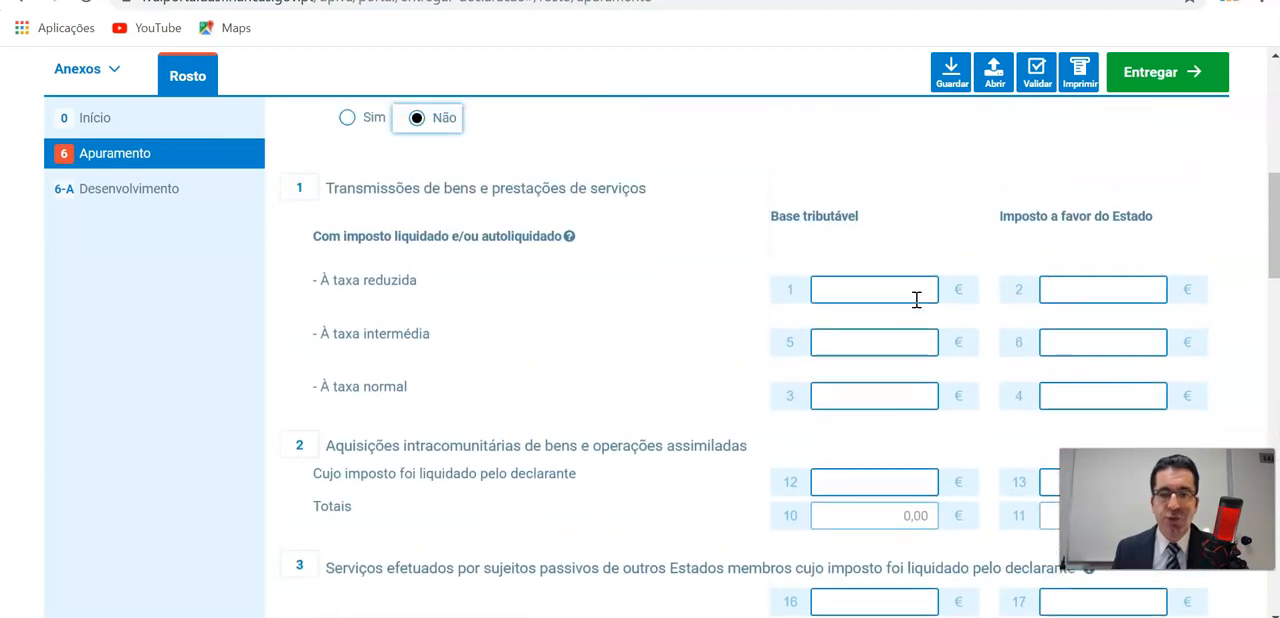
scroll(910, 301, down, 1)
click(891, 300)
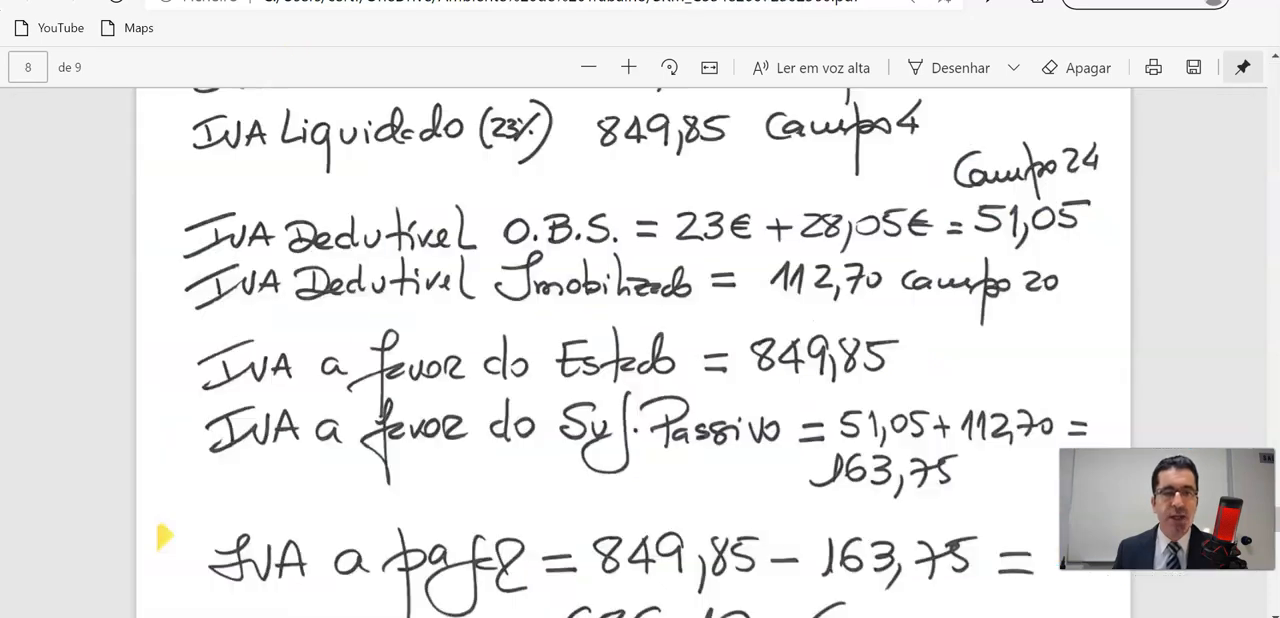
scroll(634, 457, up, 4)
scroll(634, 457, down, 2)
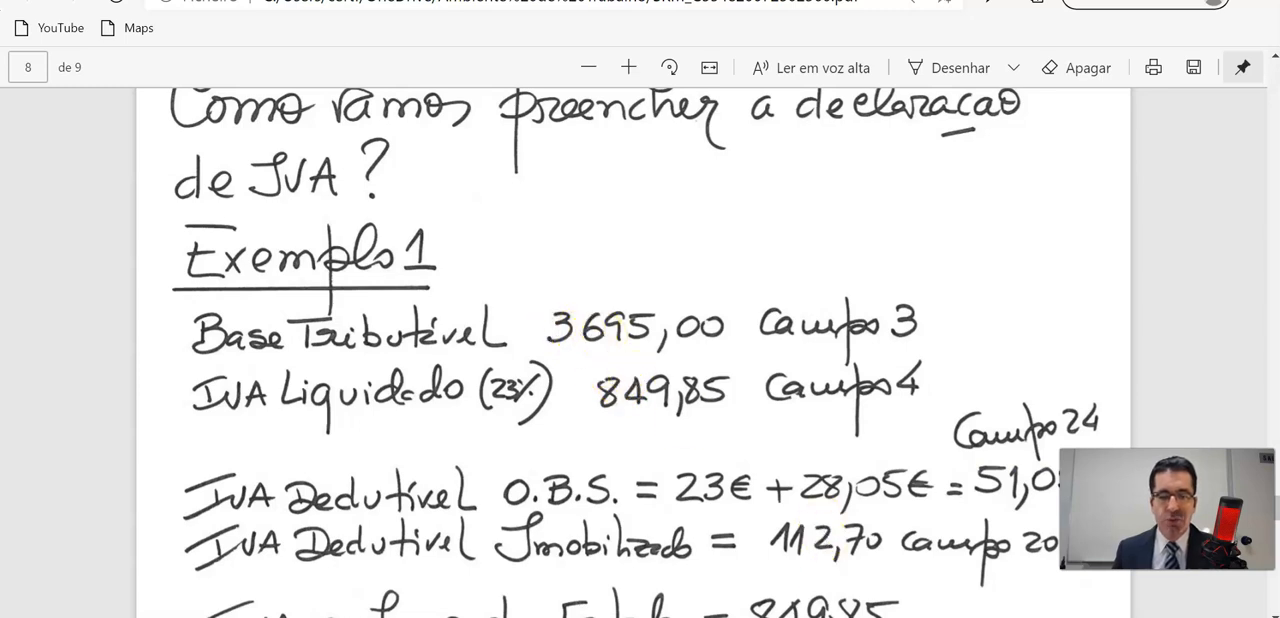
mouse_move(683, 617)
click(545, 608)
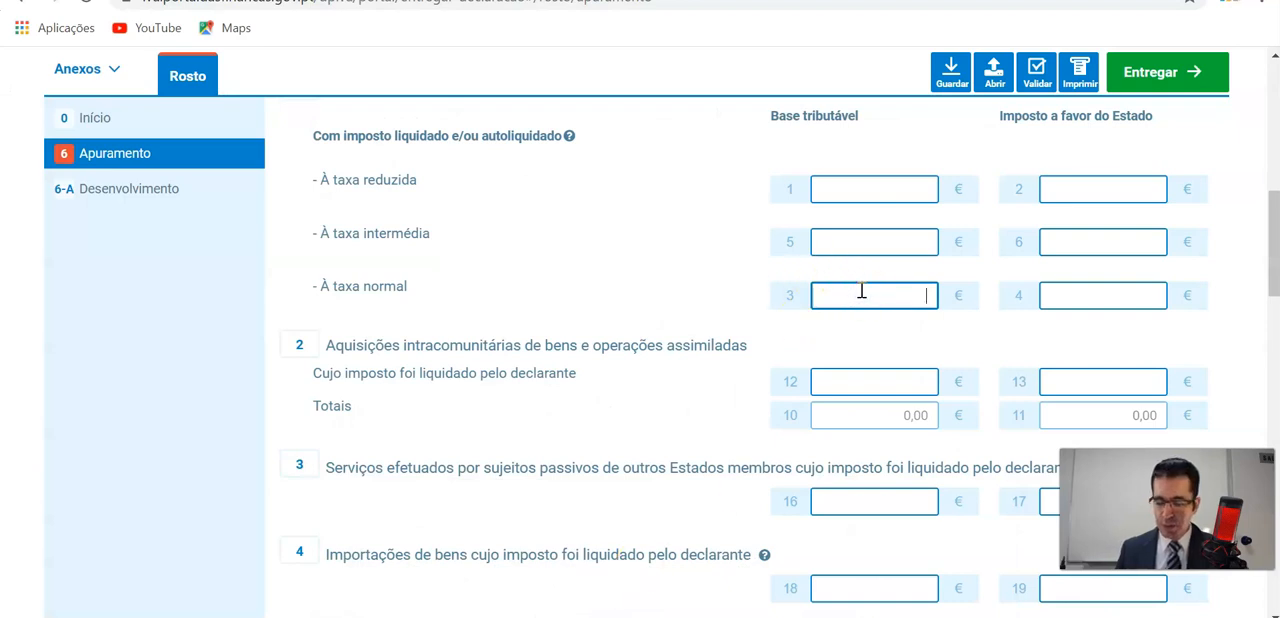
text(0,03)
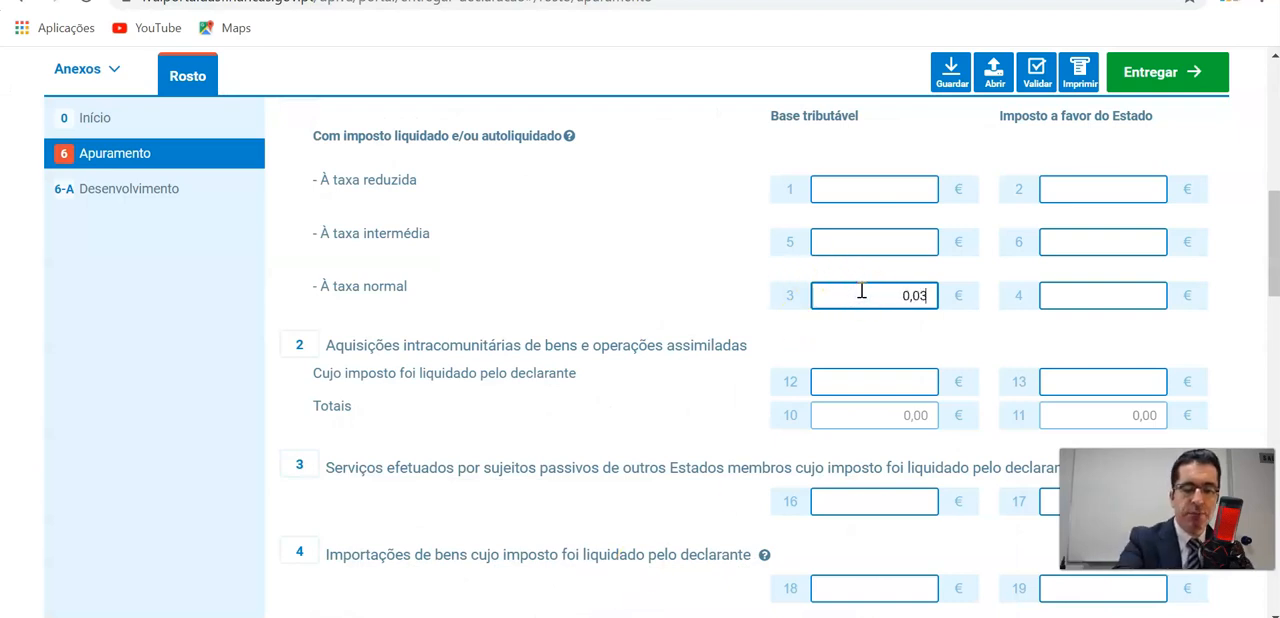
text(695)
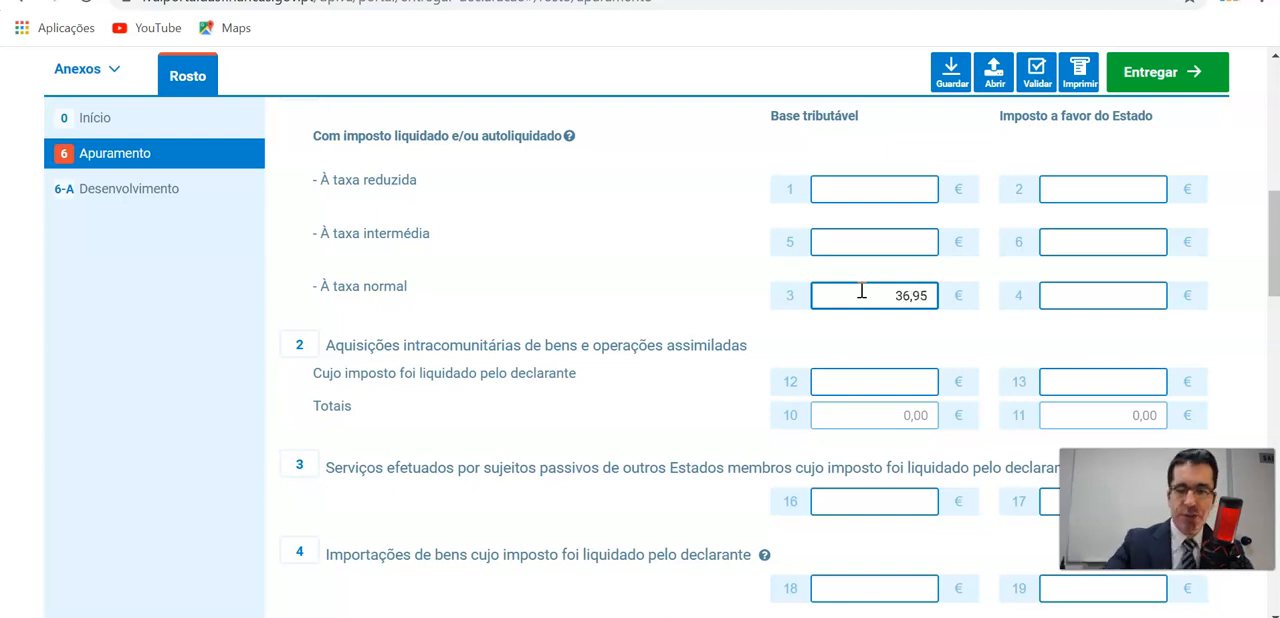
text(00)
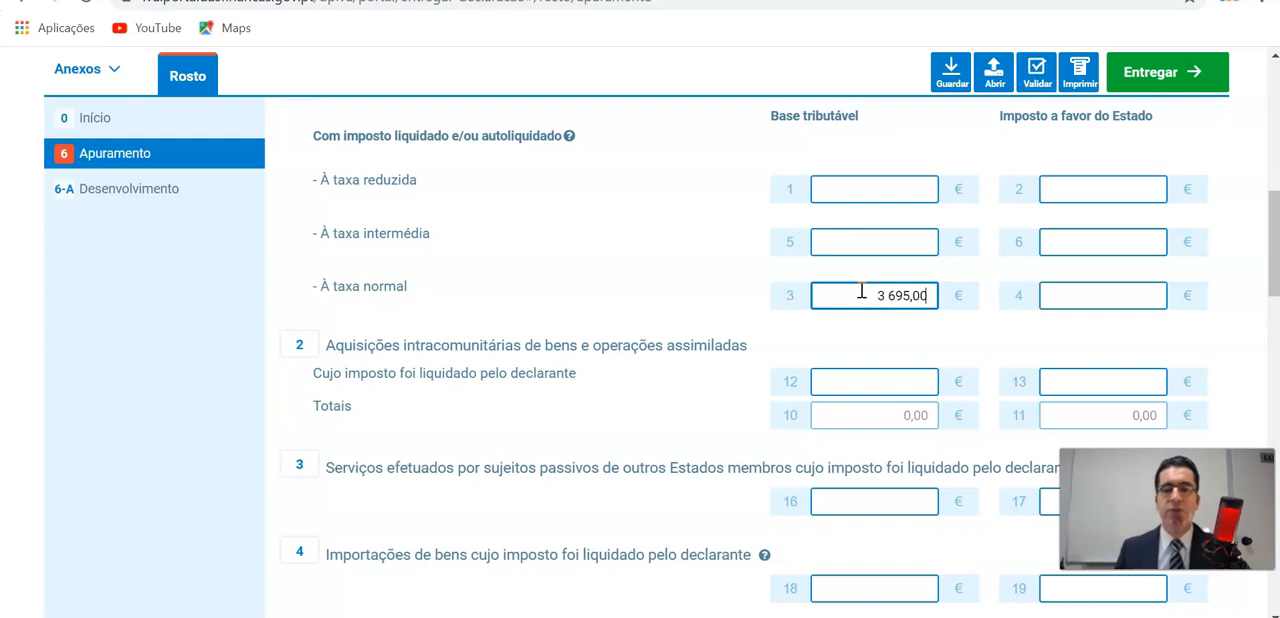
Enter 849,50 as the normal-rate tax in favour of the State in field 4 and check it beside the taxable base.
click(1047, 295)
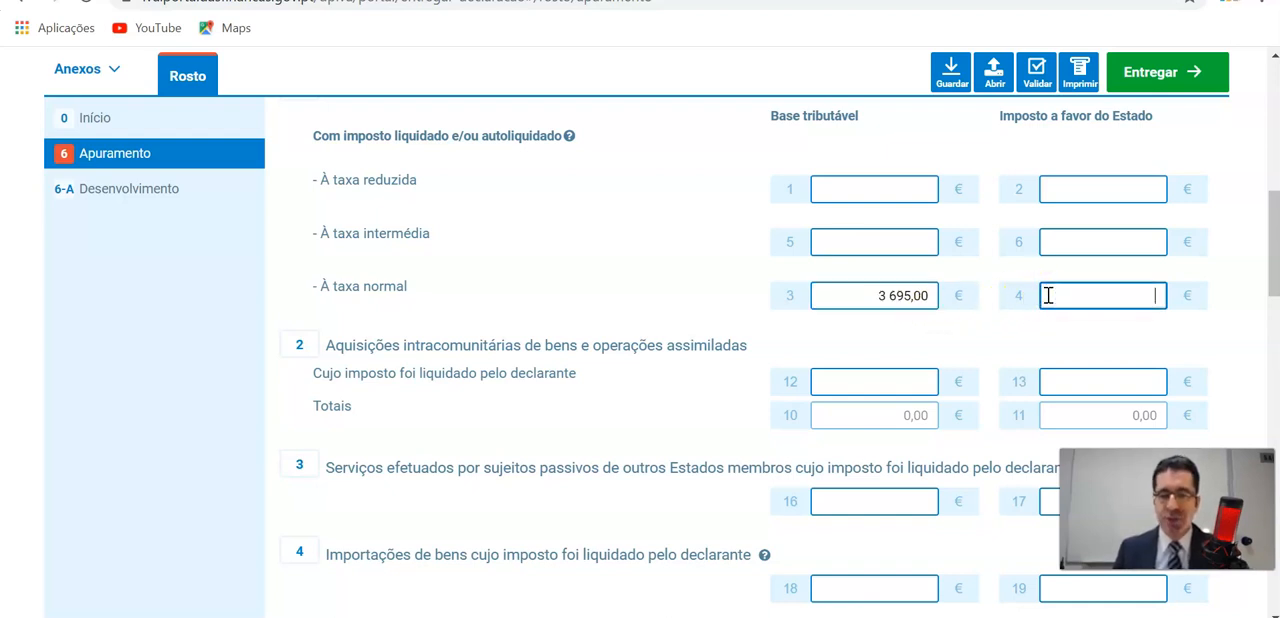
text(8)
text(49)
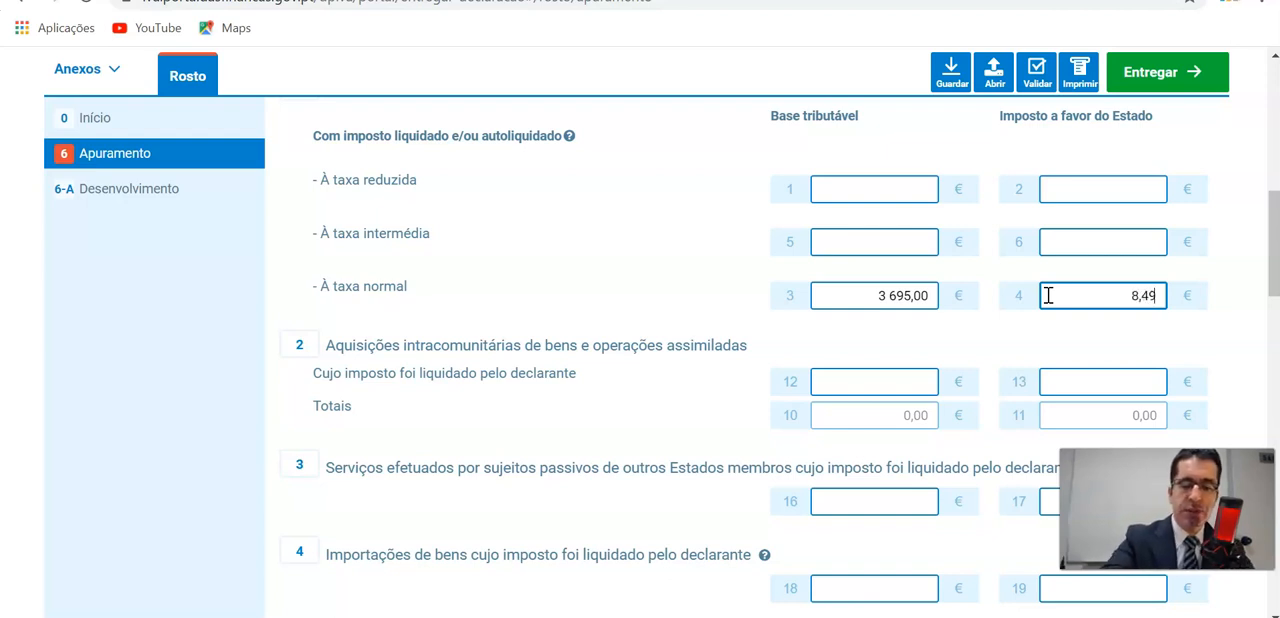
text(,50)
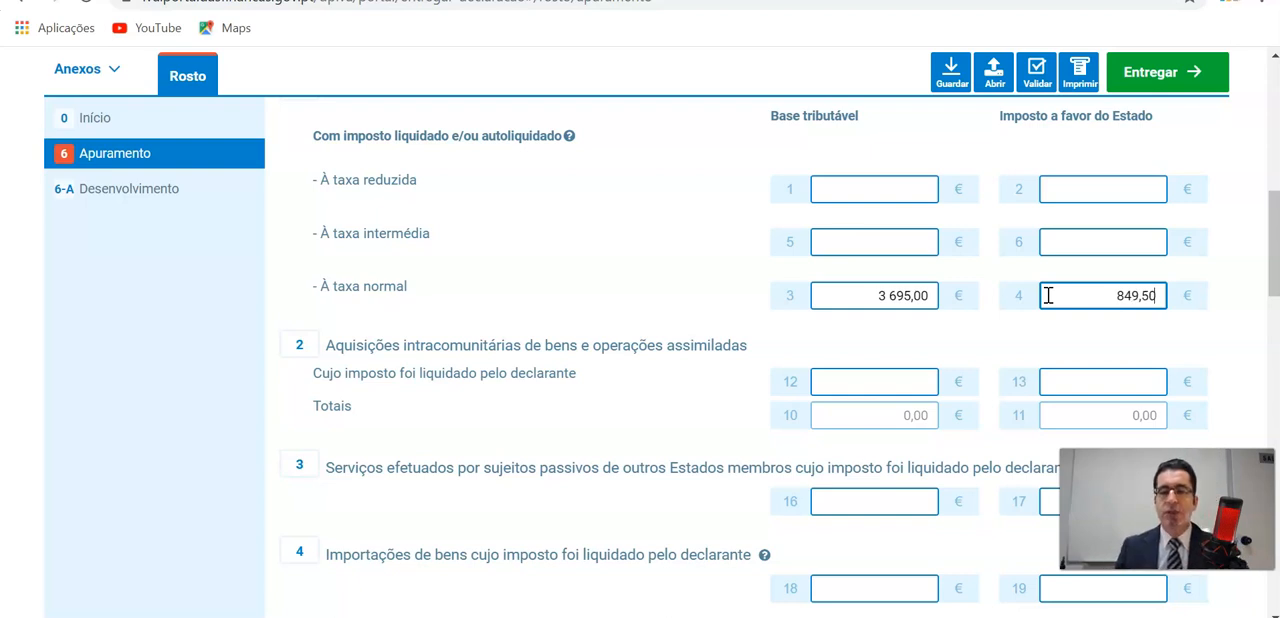
click(1094, 381)
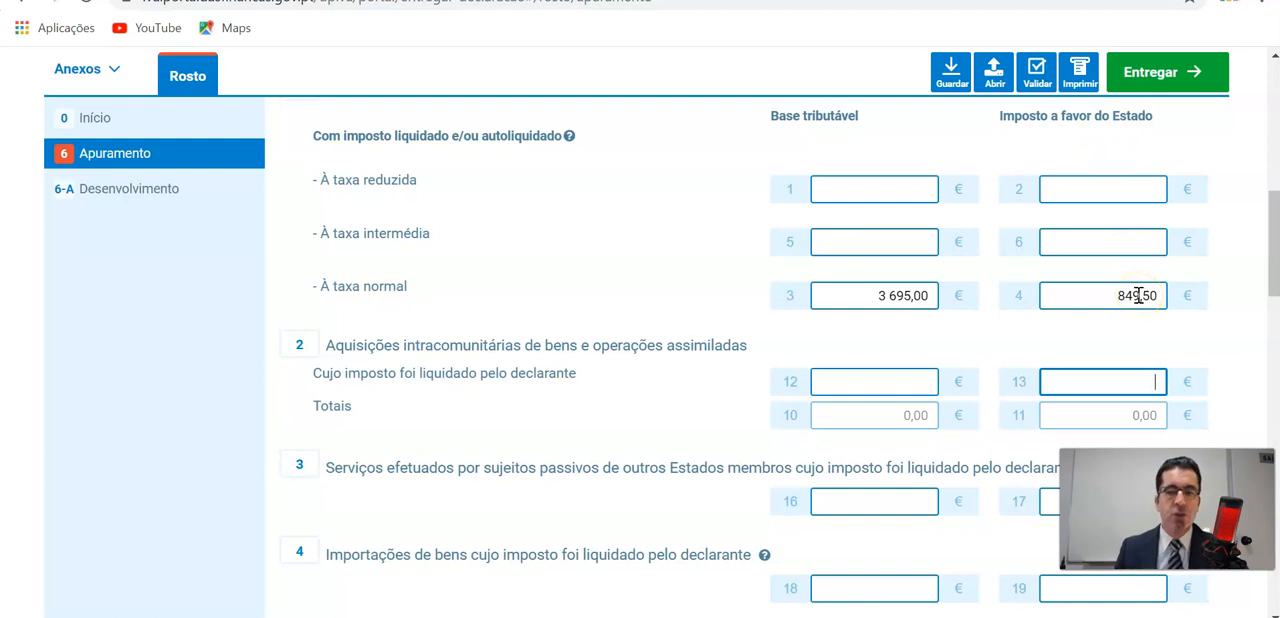
scroll(1137, 296, down, 1)
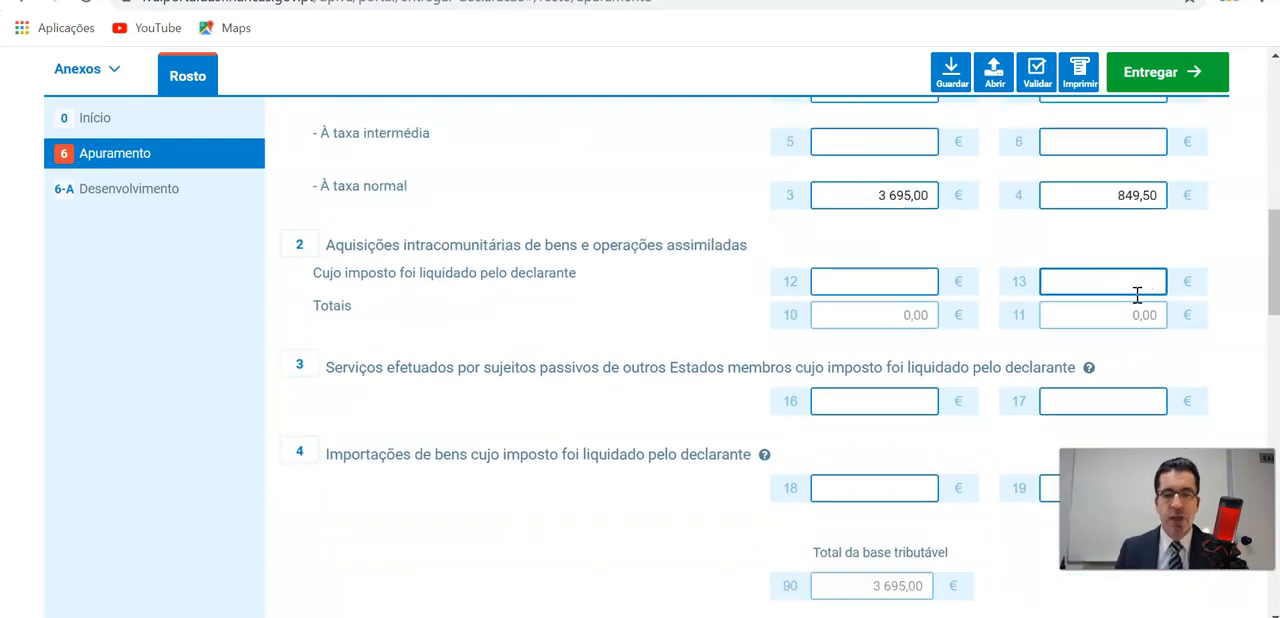
scroll(1135, 293, up, 1)
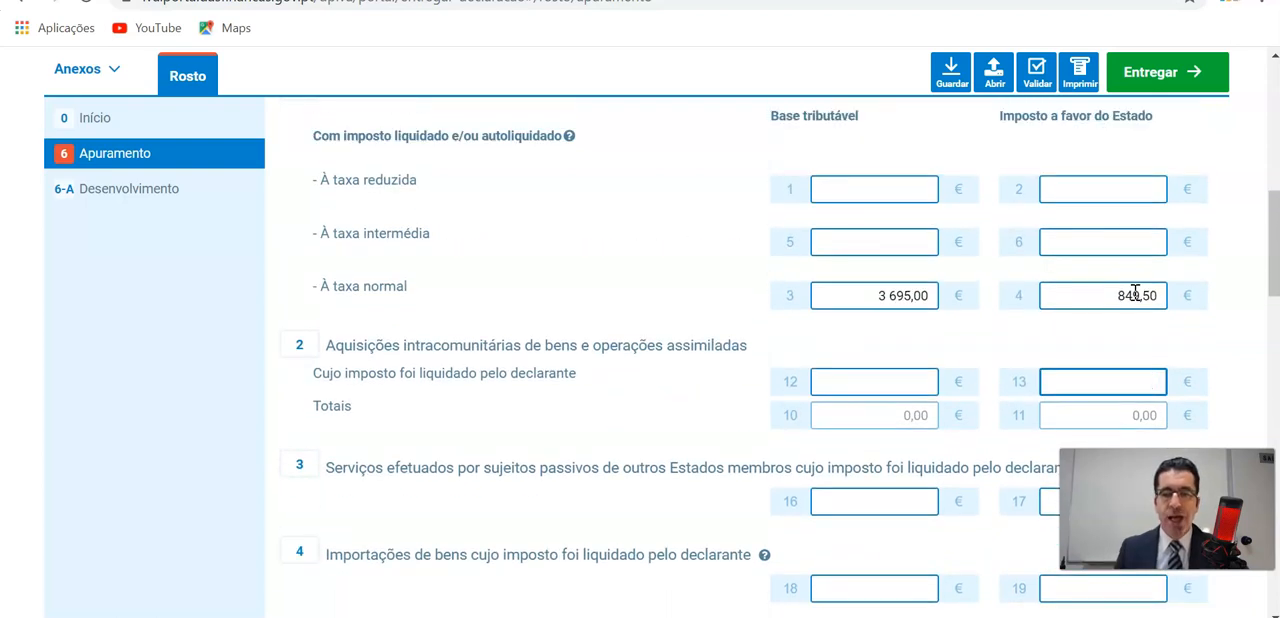
drag(877, 295, 931, 295)
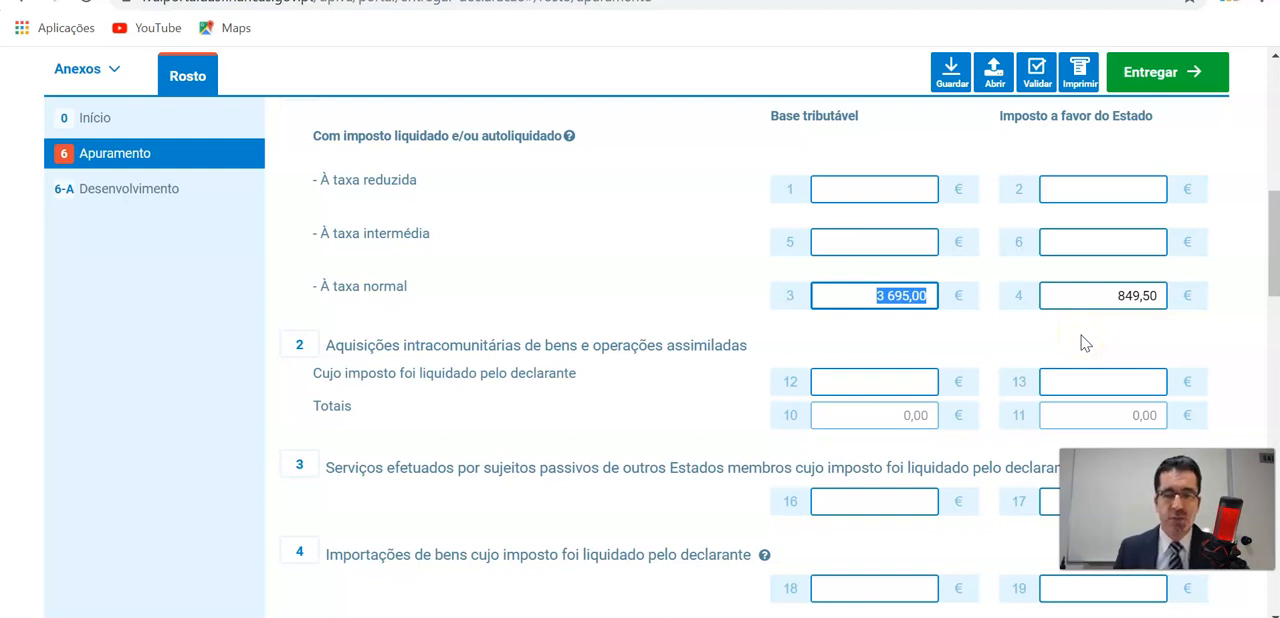
drag(1063, 295, 1159, 295)
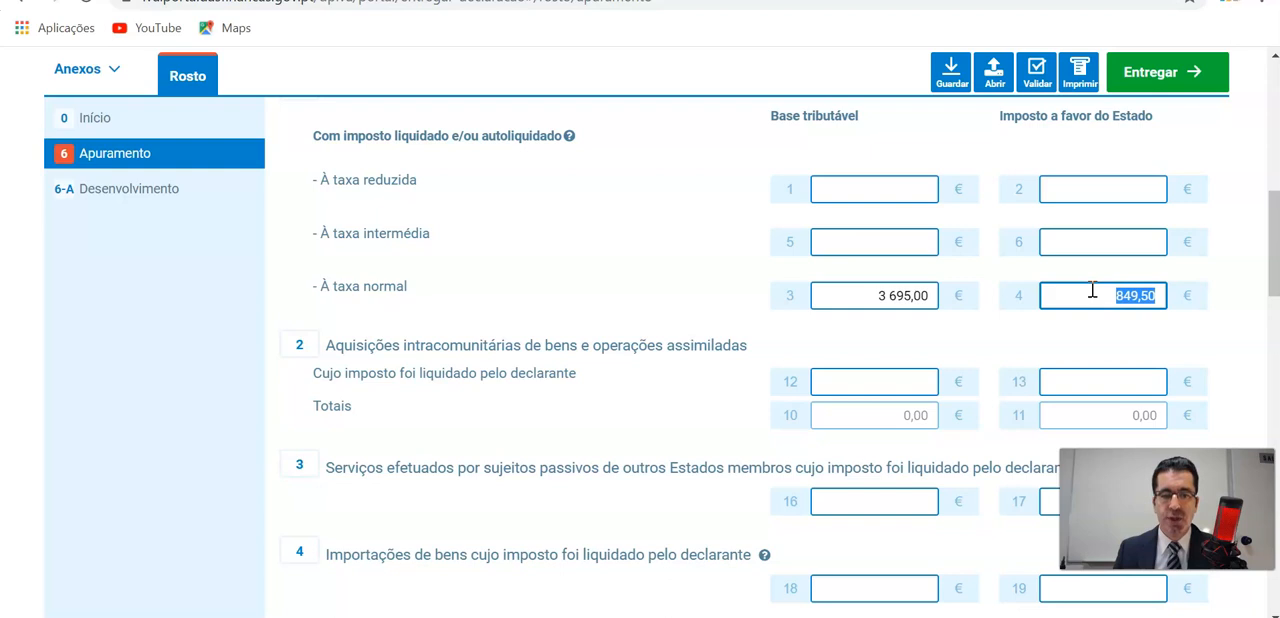
Enter 112,70 as the deductible tax on Ativos não correntes (Imobilizado) in field 20.
scroll(1092, 290, down, 6)
click(958, 230)
click(916, 210)
scroll(1094, 252, up, 1)
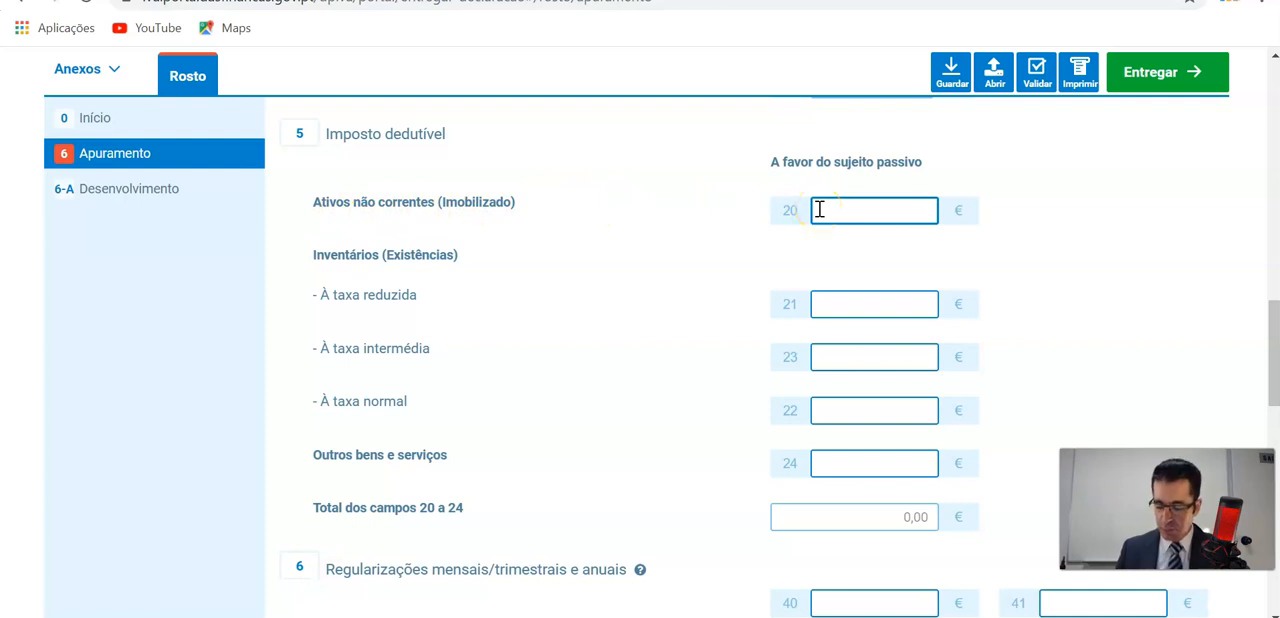
text(0,11270)
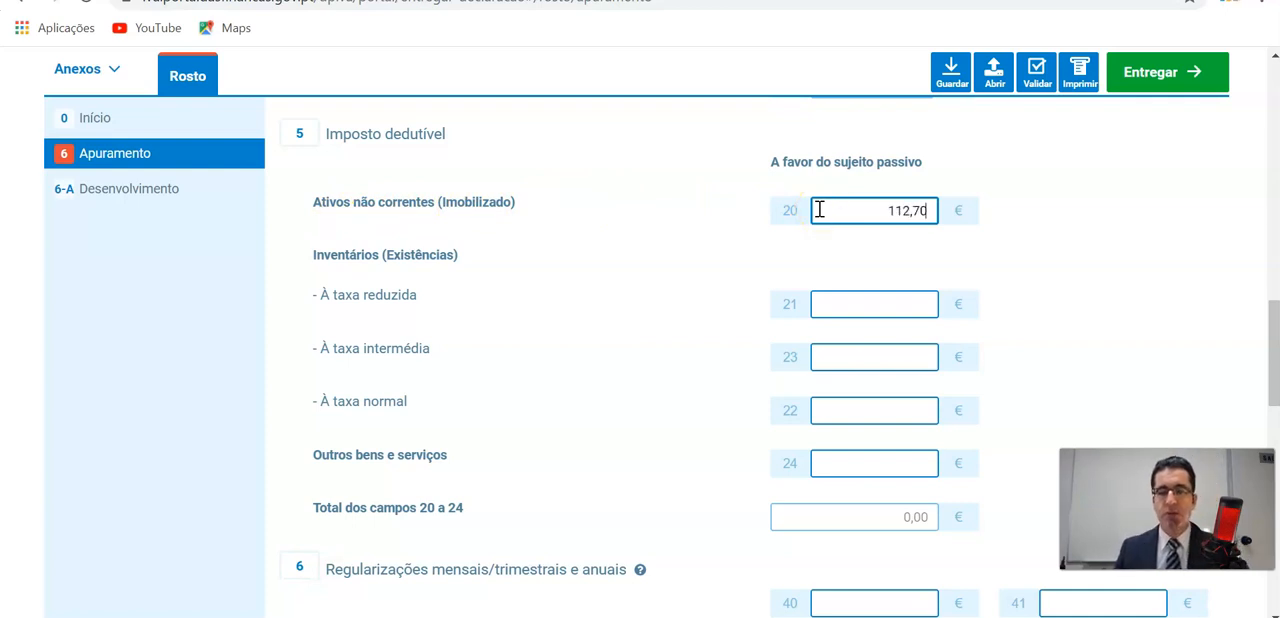
Review the deductible IVA amounts, their field numbers and the IVA payable calculation for Exemplo 1 in the handwritten notes PDF.
click(505, 616)
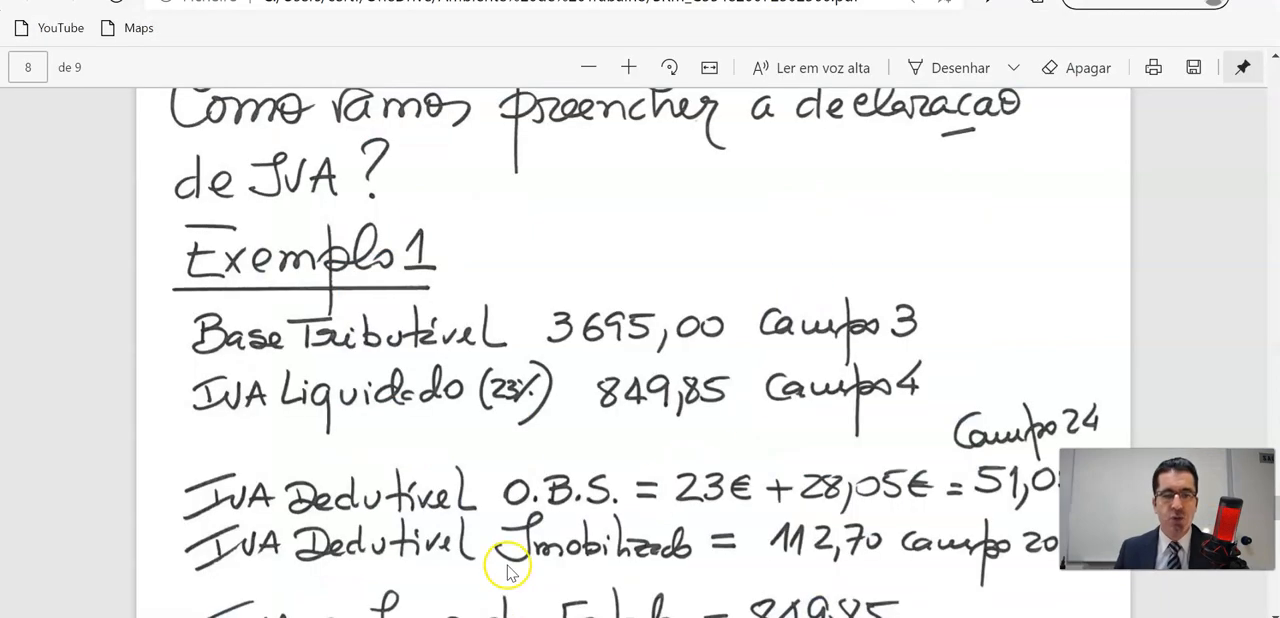
scroll(520, 443, down, 3)
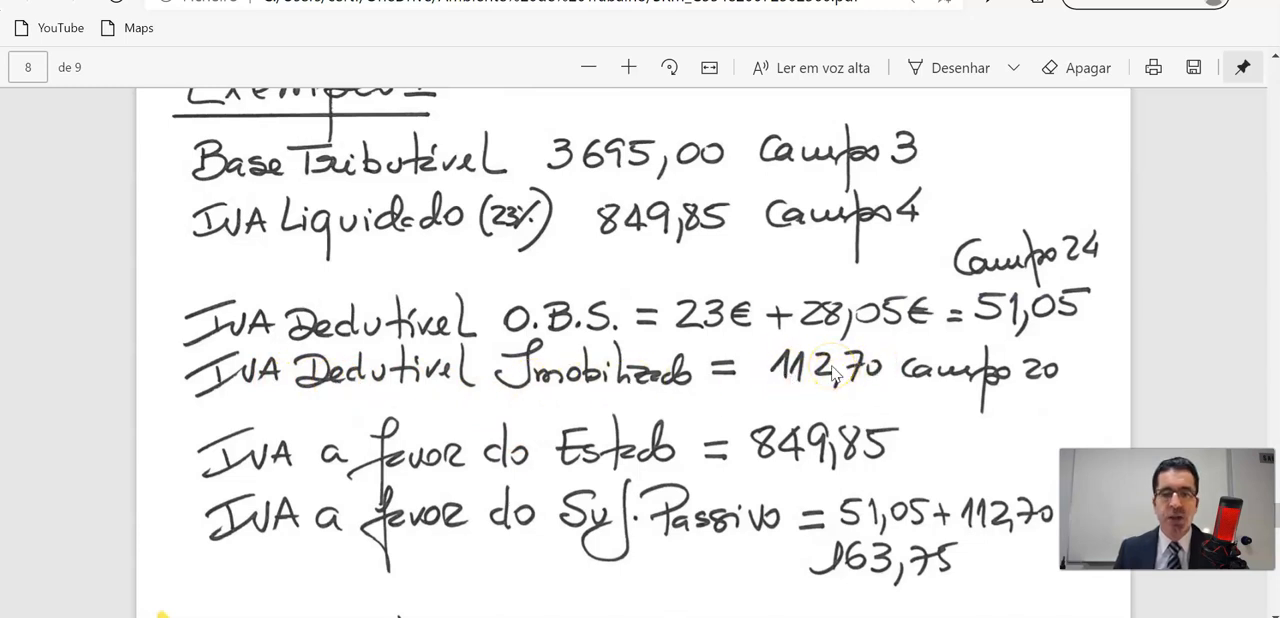
scroll(831, 367, up, 8)
scroll(831, 368, down, 4)
scroll(835, 374, down, 4)
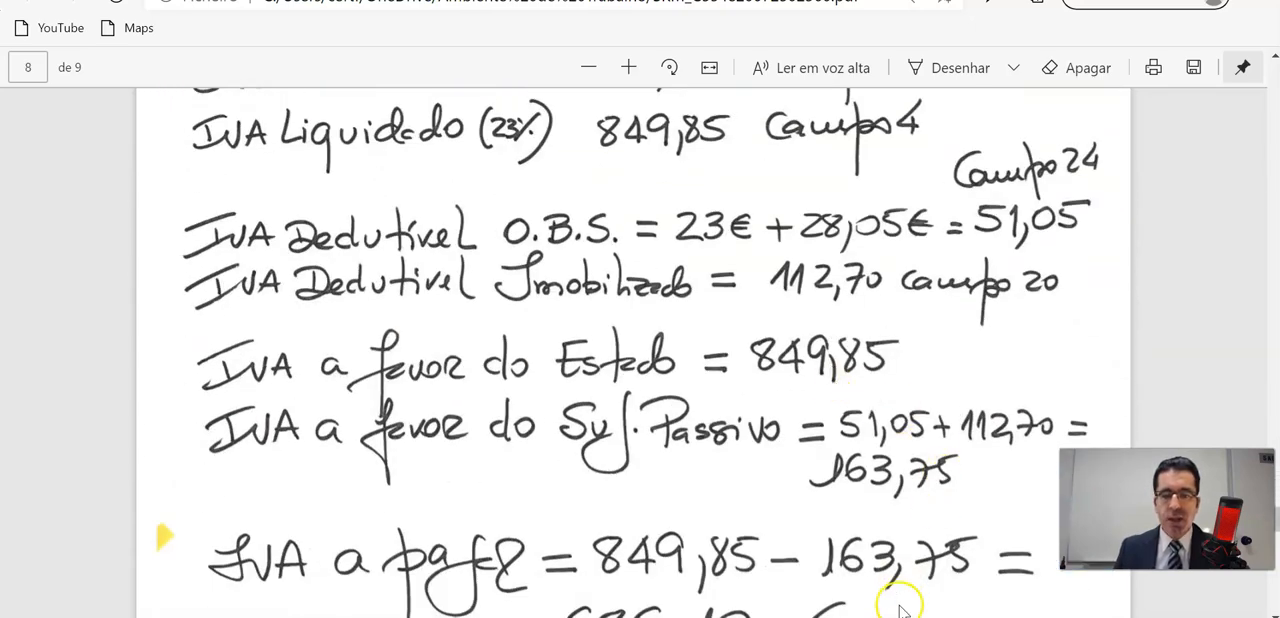
scroll(874, 605, up, 1)
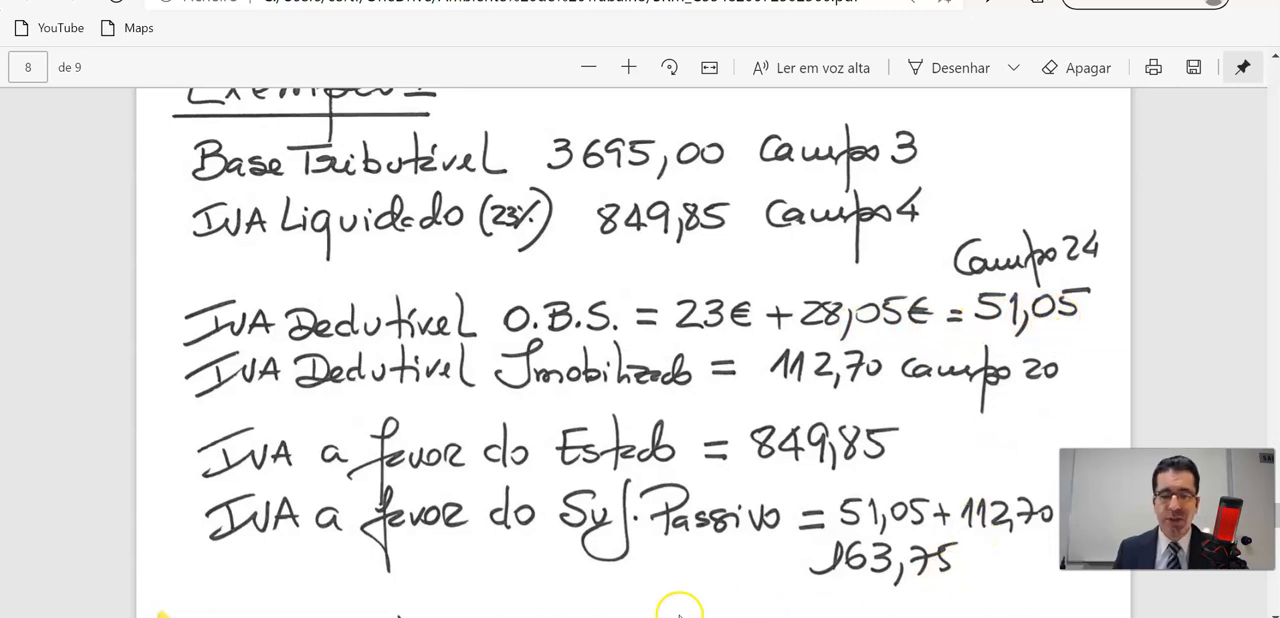
mouse_move(683, 617)
click(480, 598)
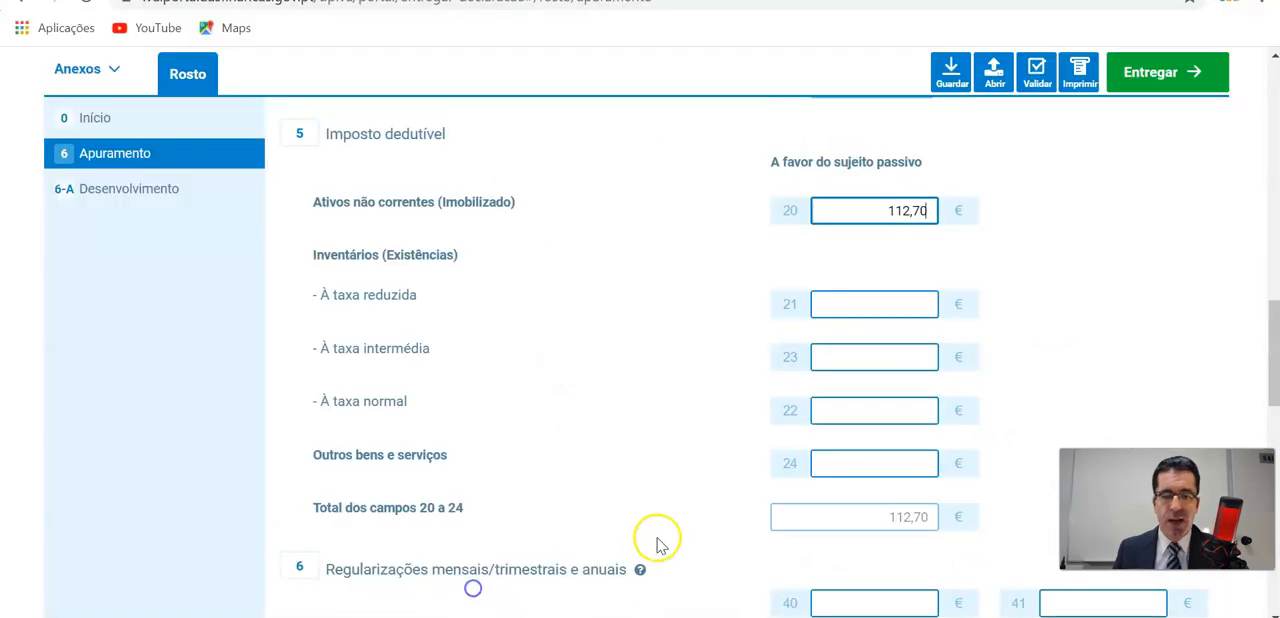
Enter 51,05 as the deductible tax on Outros bens e serviços in field 24 of the declaration.
scroll(423, 446, down, 1)
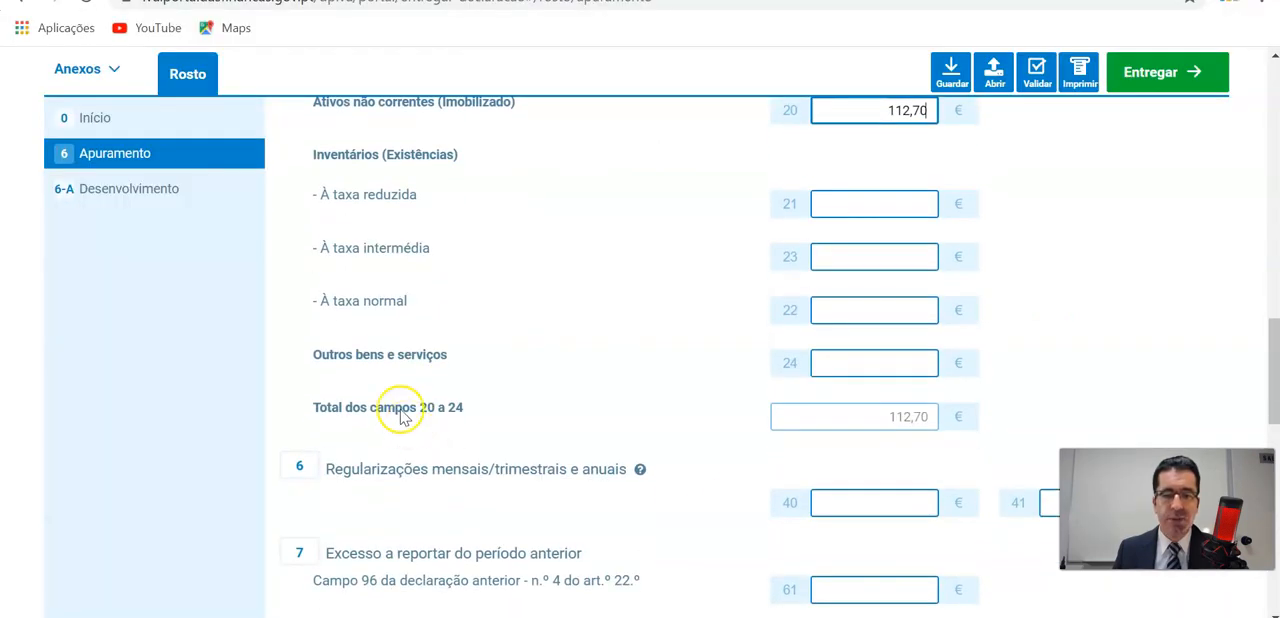
click(845, 364)
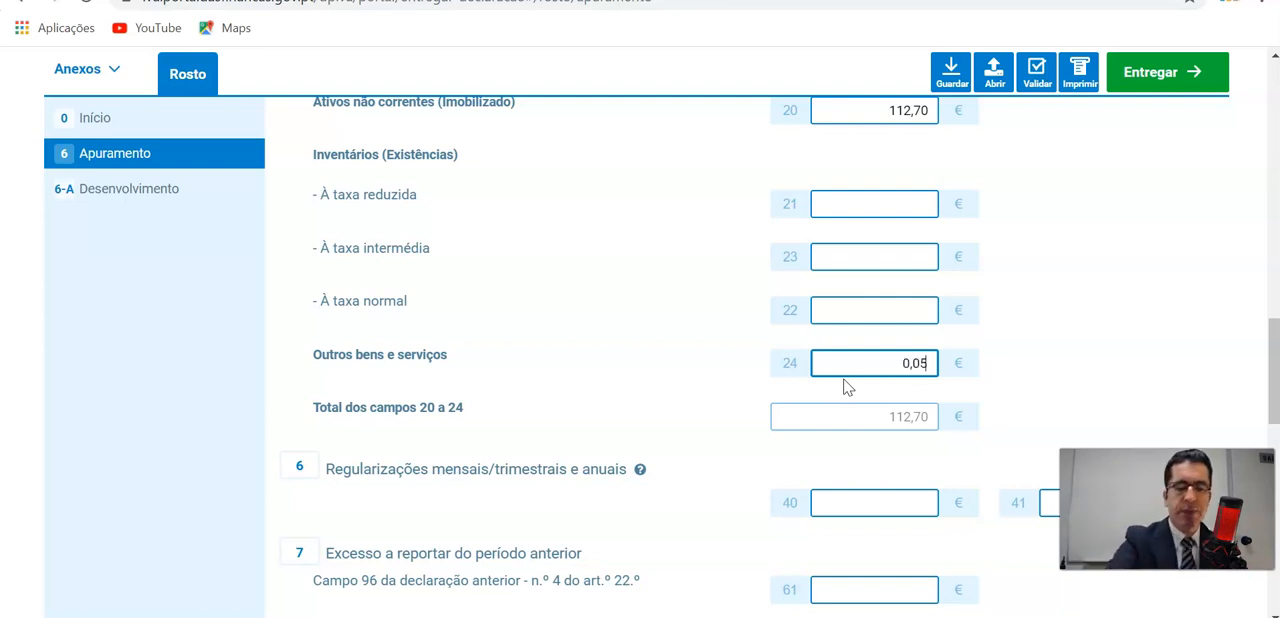
text(05)
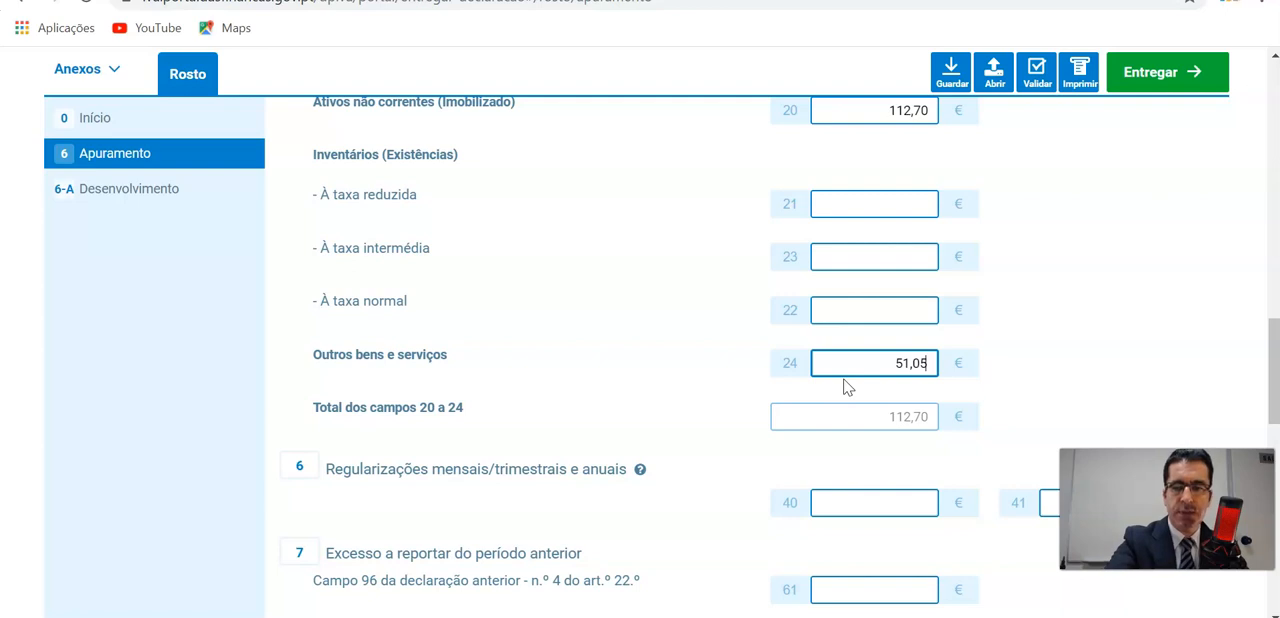
click(871, 313)
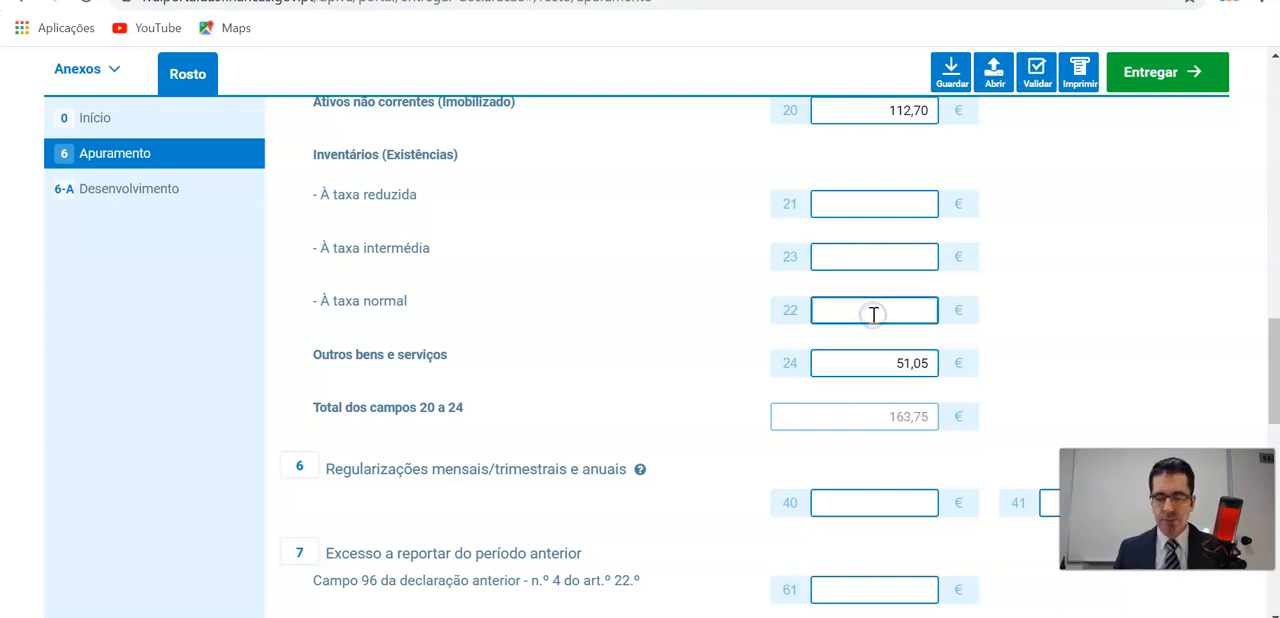
Compare the totals and the normal-rate tax in field 4 with the IVA Liquidado amount for Exemplo 1 in the handwritten notes PDF.
scroll(873, 314, down, 4)
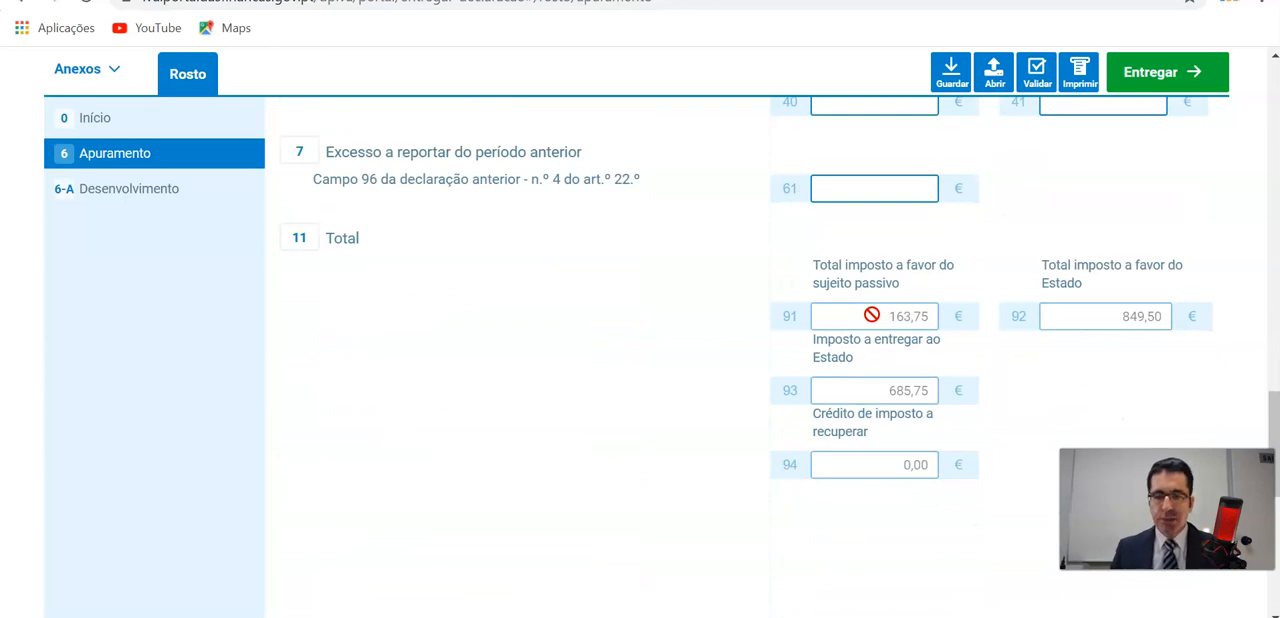
scroll(890, 410, up, 4)
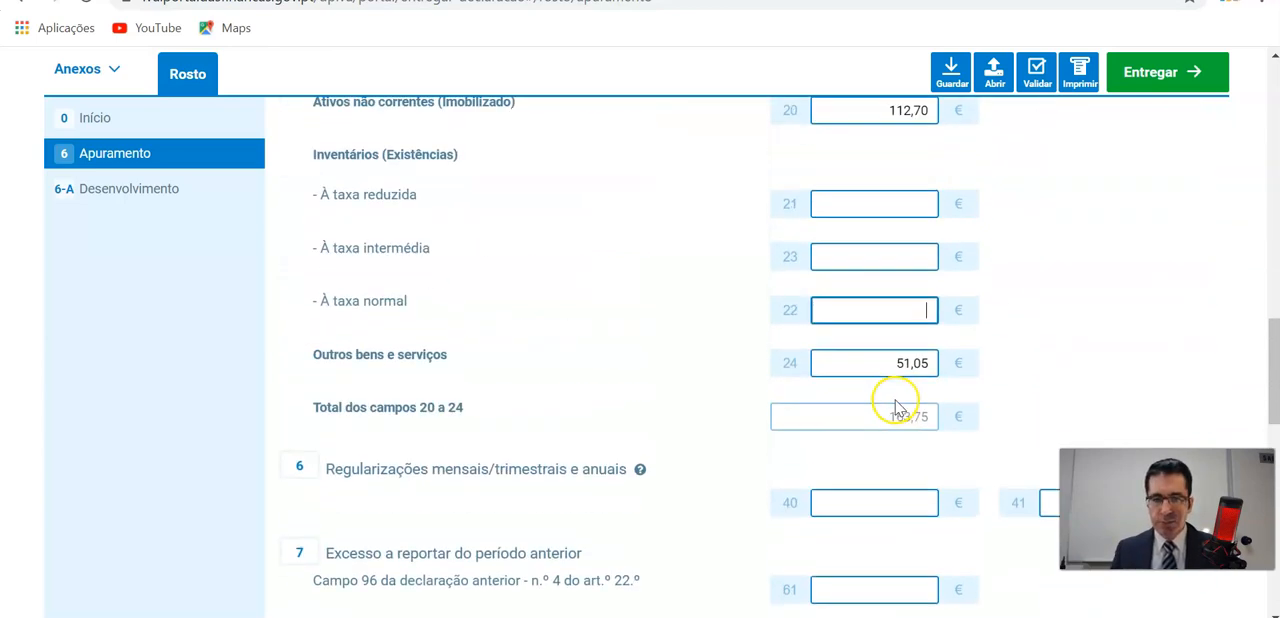
scroll(895, 408, up, 10)
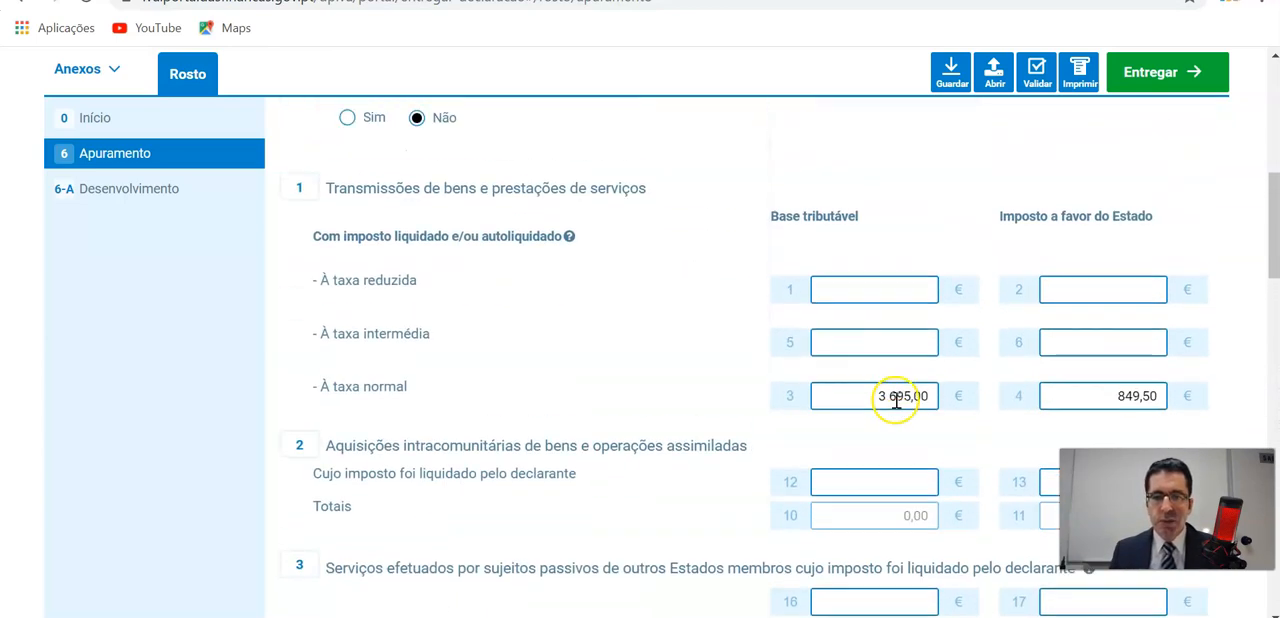
scroll(896, 400, down, 1)
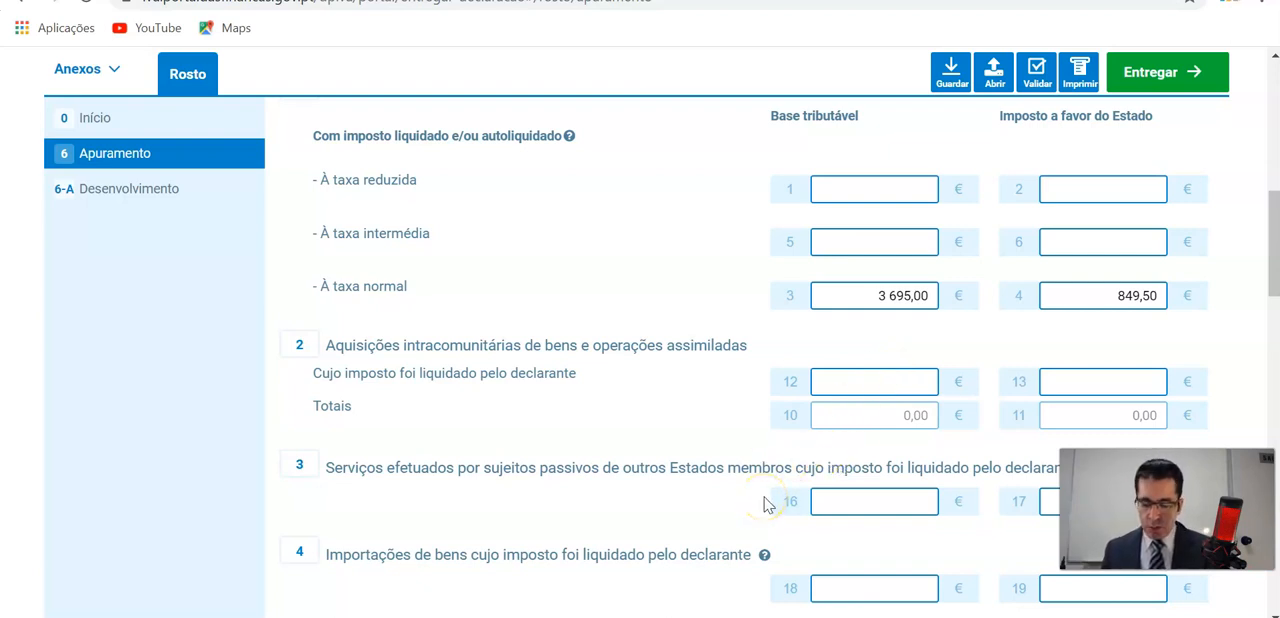
click(1087, 302)
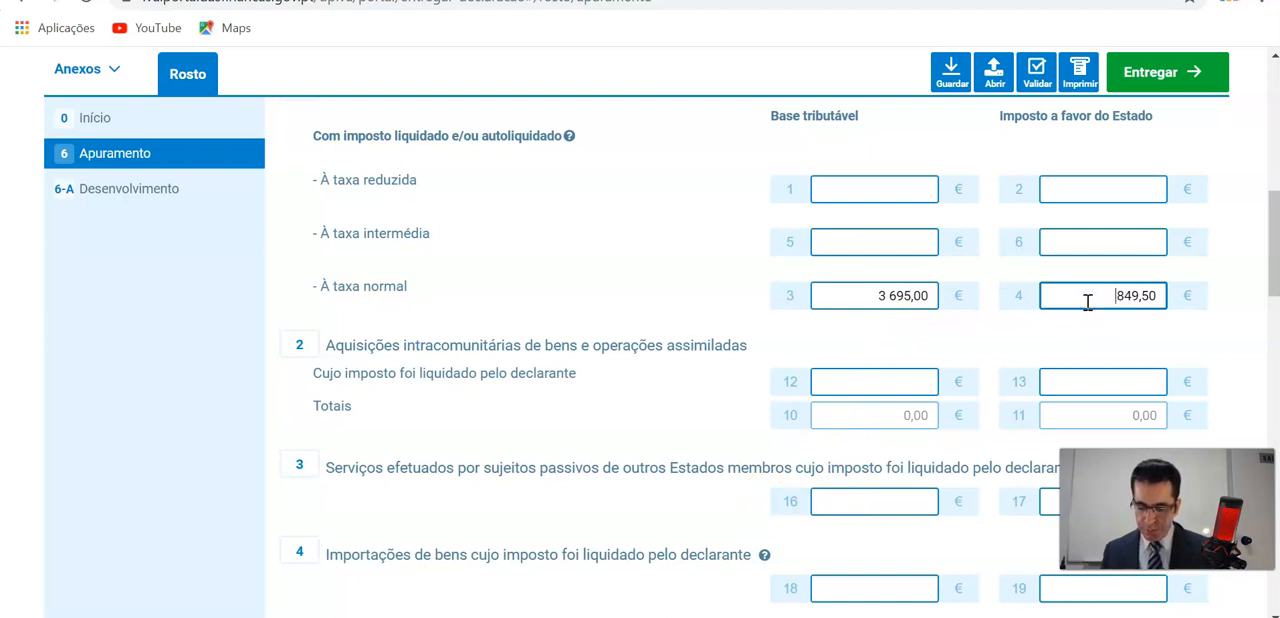
drag(1114, 298, 1158, 298)
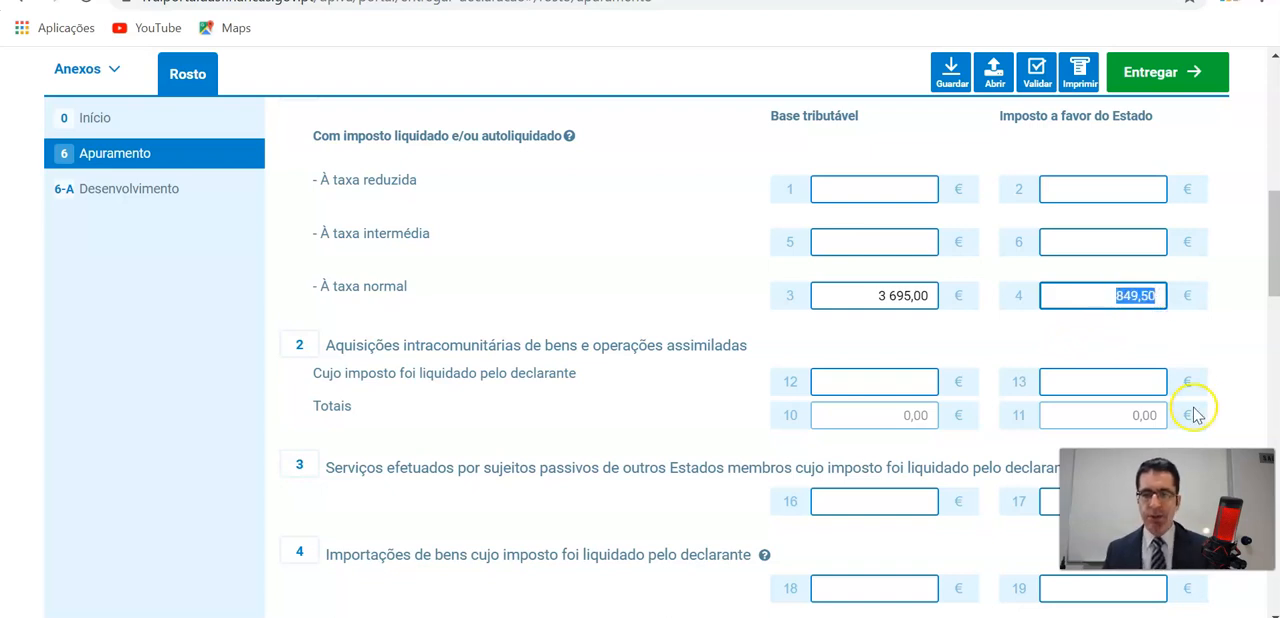
click(497, 616)
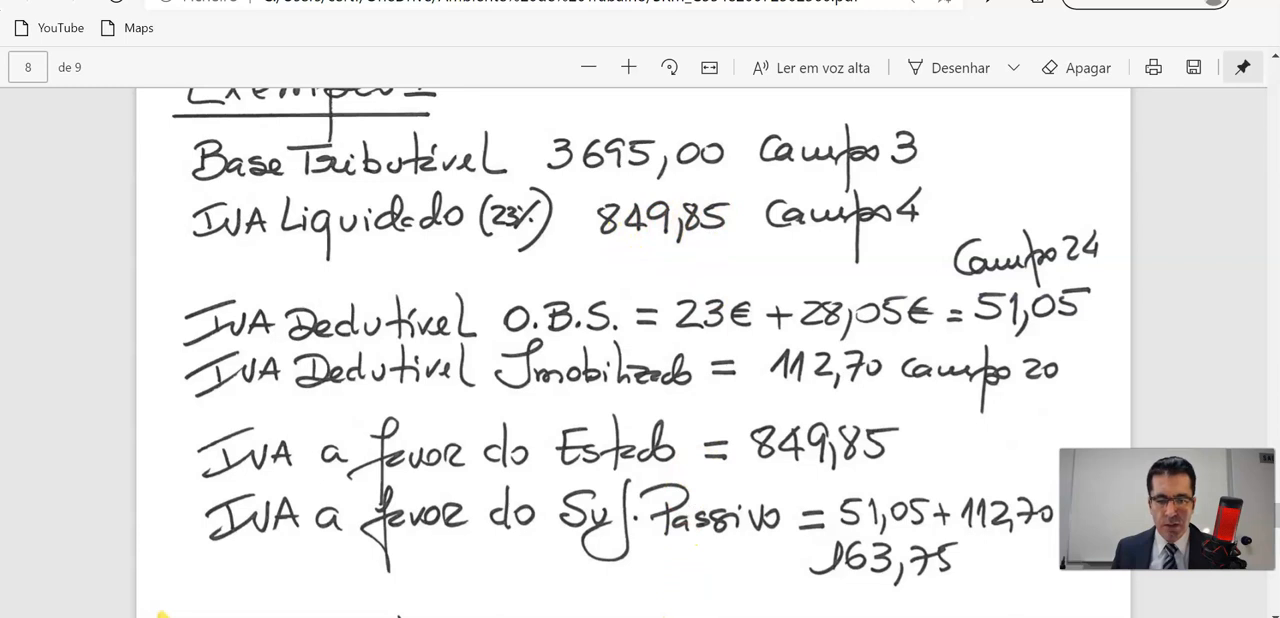
click(541, 586)
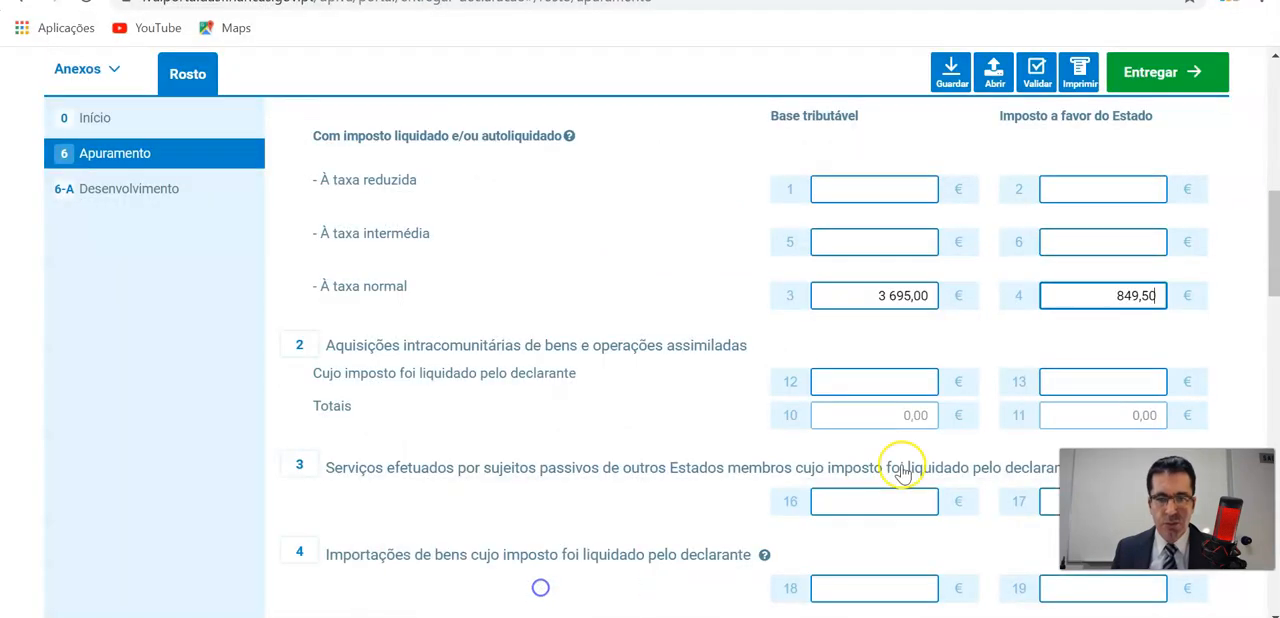
Correct the normal-rate tax in favour of the State in field 4 to 849,85.
double_click(1147, 297)
text(85)
click(1128, 297)
click(884, 296)
click(1101, 299)
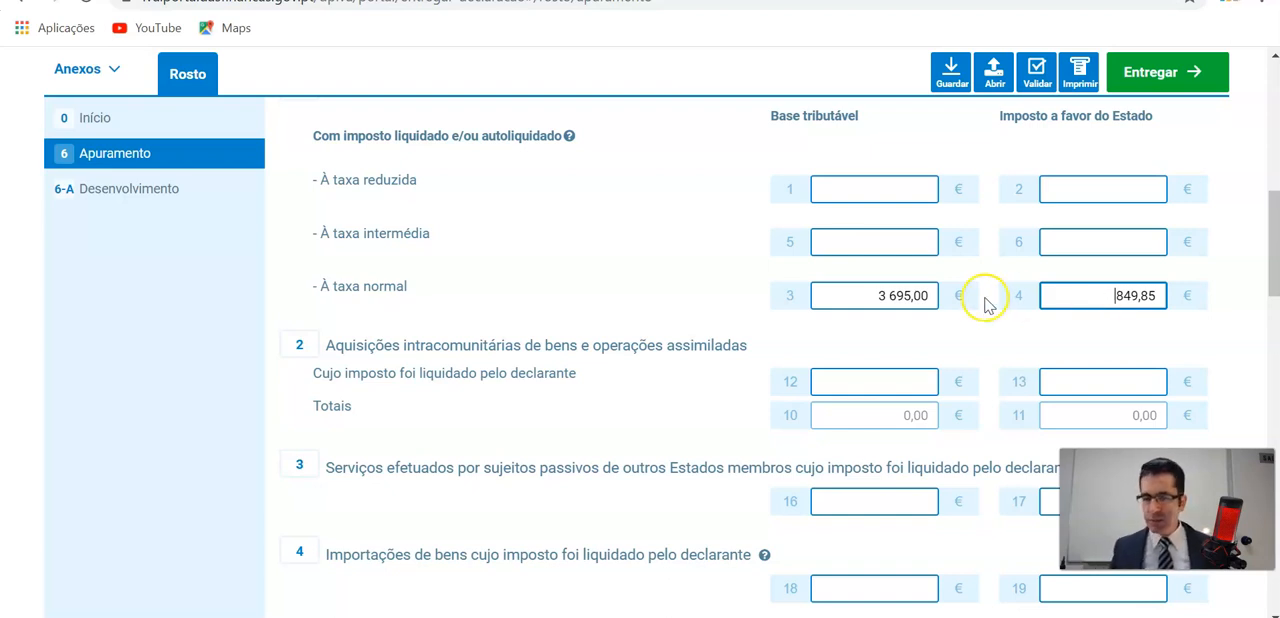
click(838, 374)
Review the deductible tax amounts and the section 11 totals, including the Imposto a entregar ao Estado in field 93.
scroll(777, 349, down, 8)
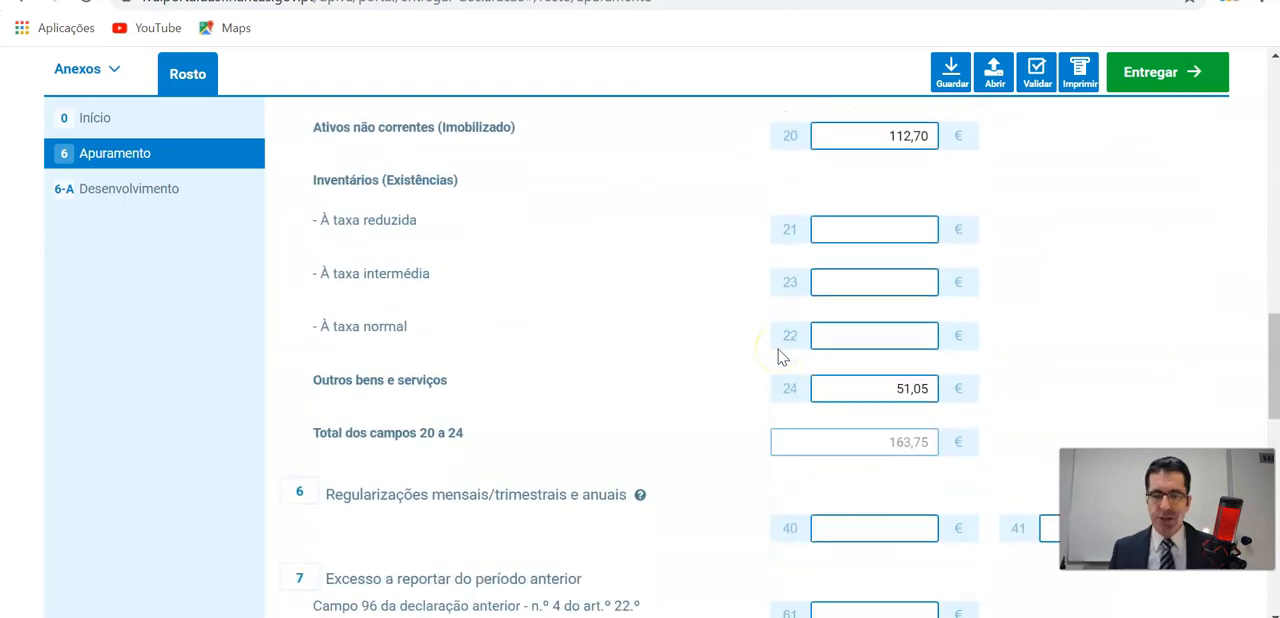
scroll(781, 357, down, 4)
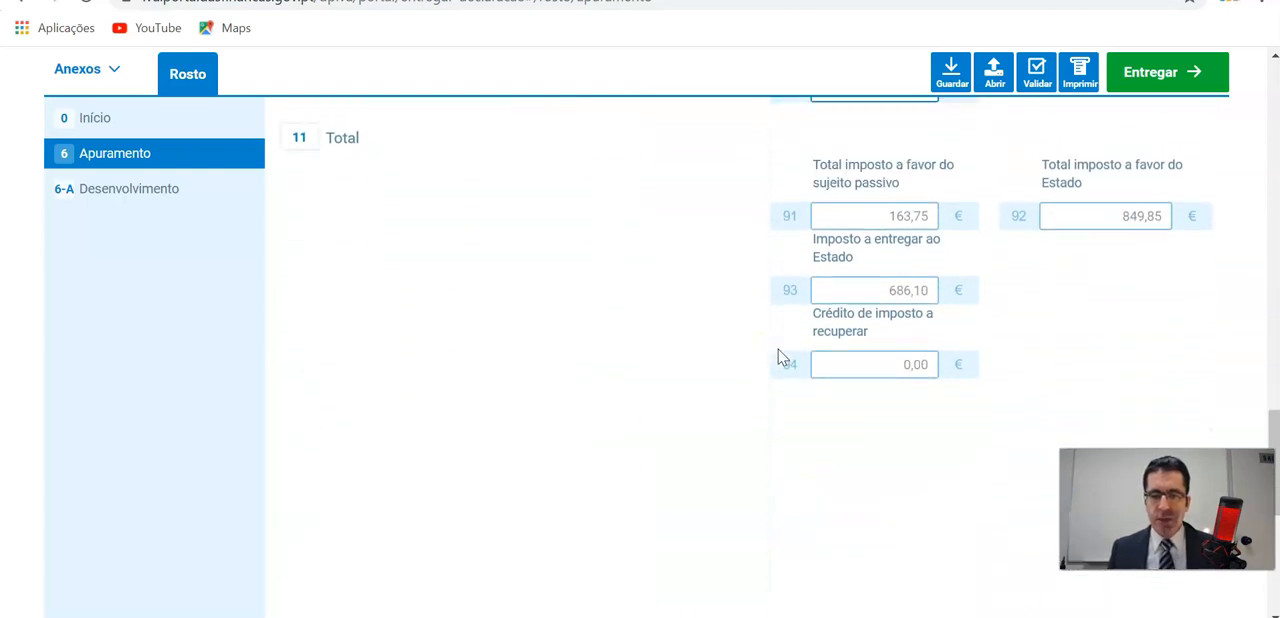
scroll(1194, 391, up, 3)
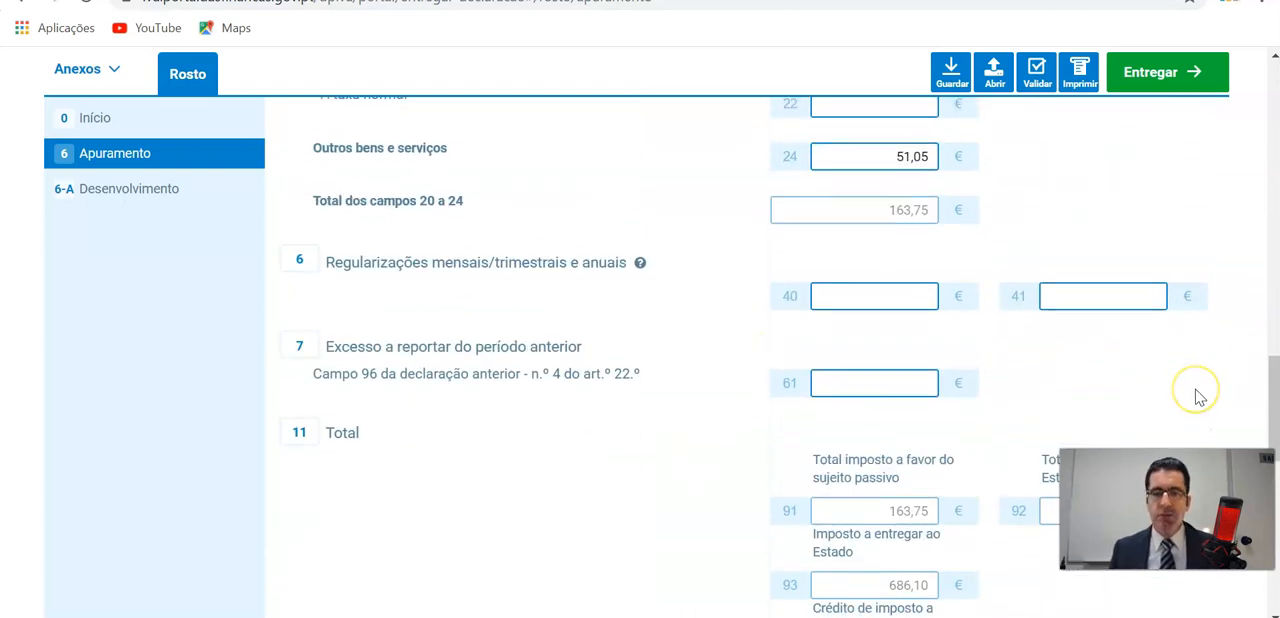
scroll(1200, 397, down, 2)
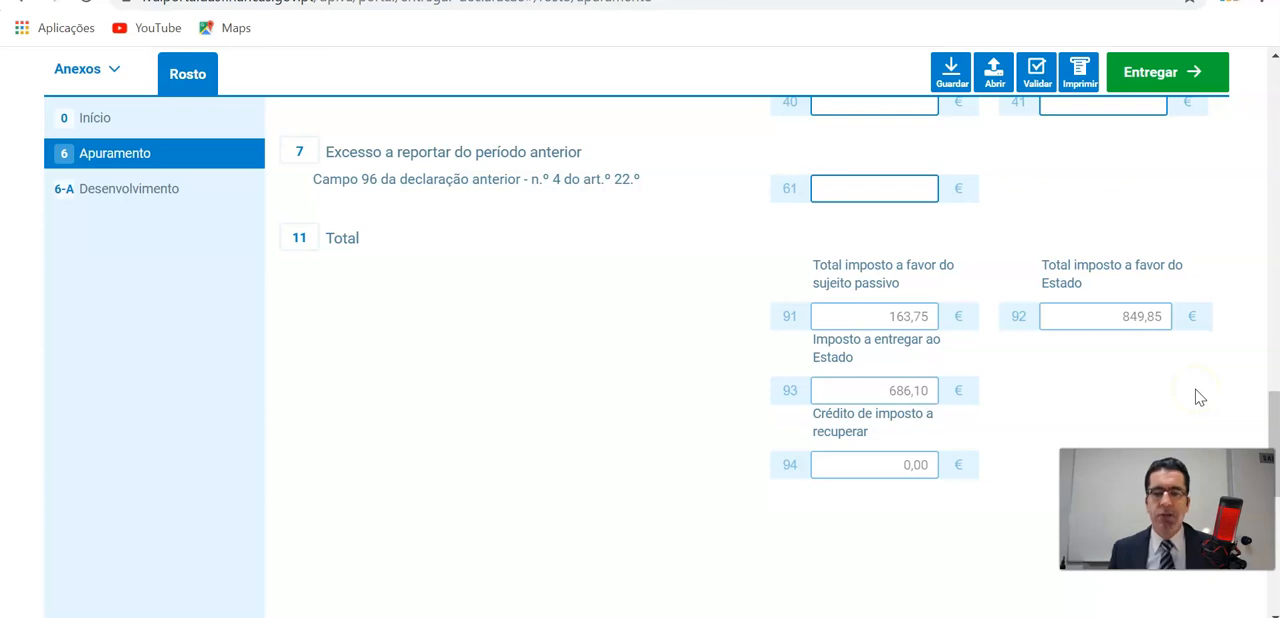
scroll(1141, 385, up, 1)
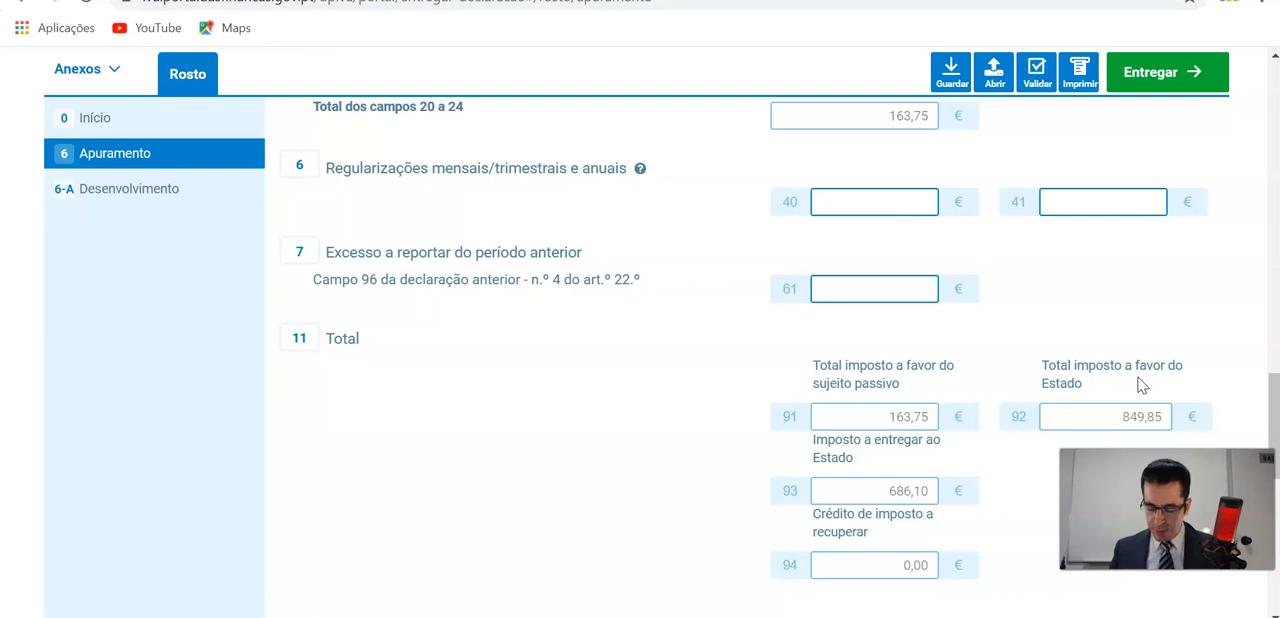
scroll(1141, 385, up, 3)
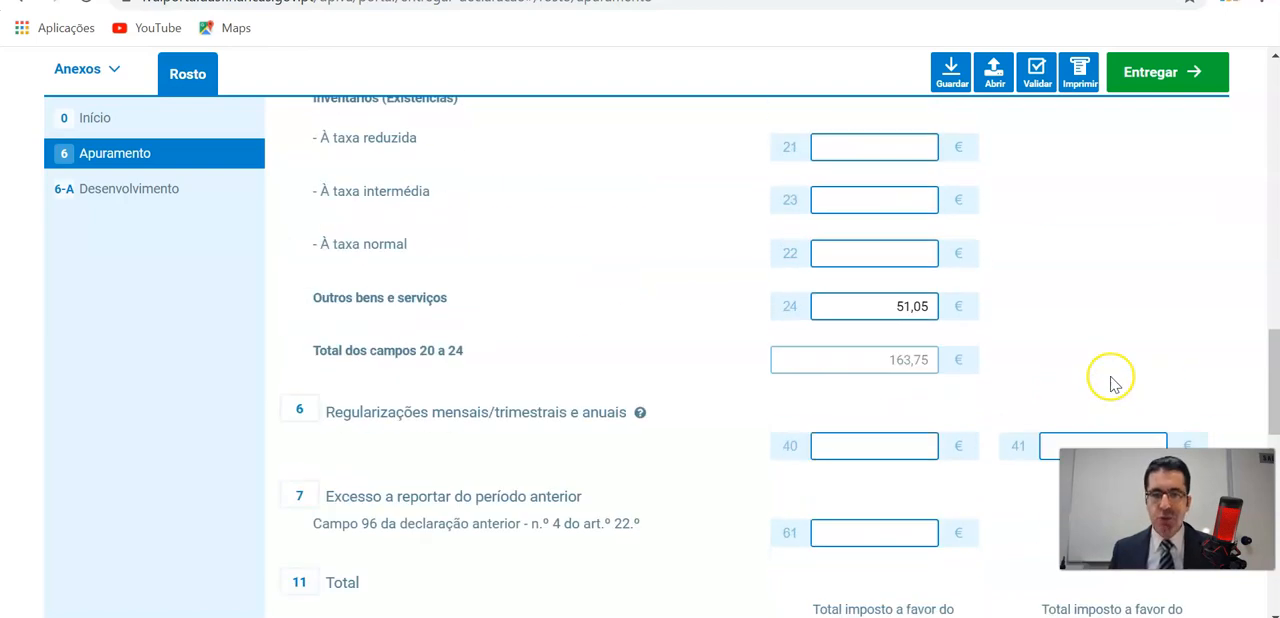
scroll(1110, 378, down, 1)
scroll(1110, 378, down, 1)
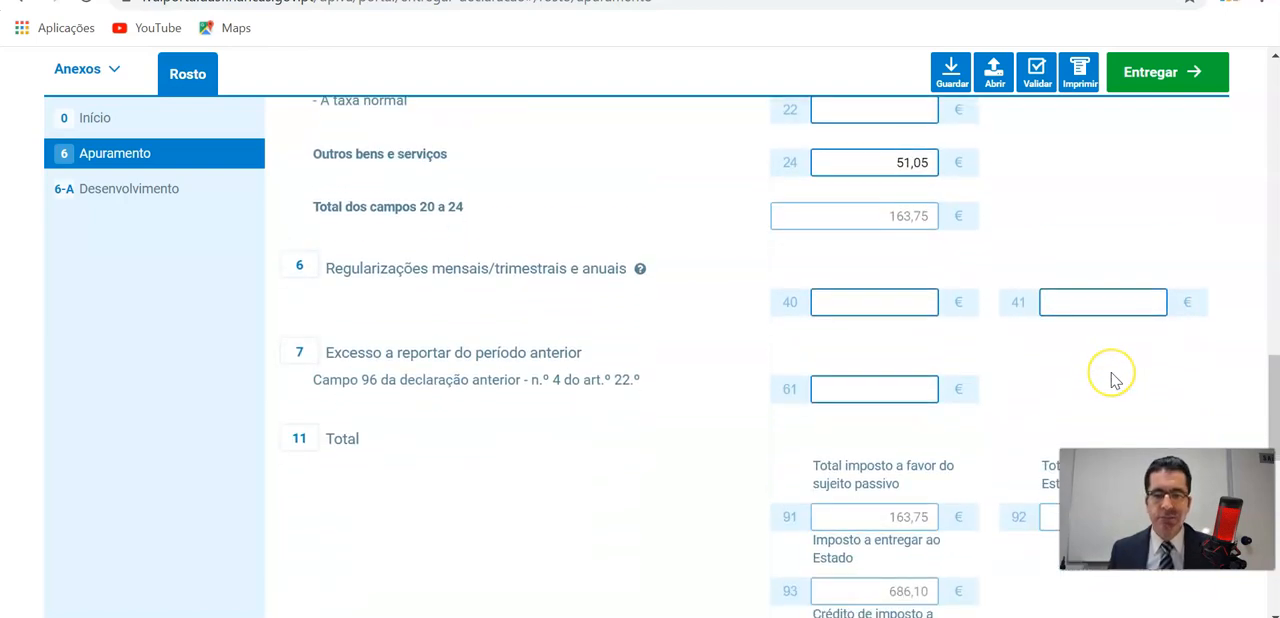
scroll(1115, 380, down, 1)
scroll(1115, 380, up, 1)
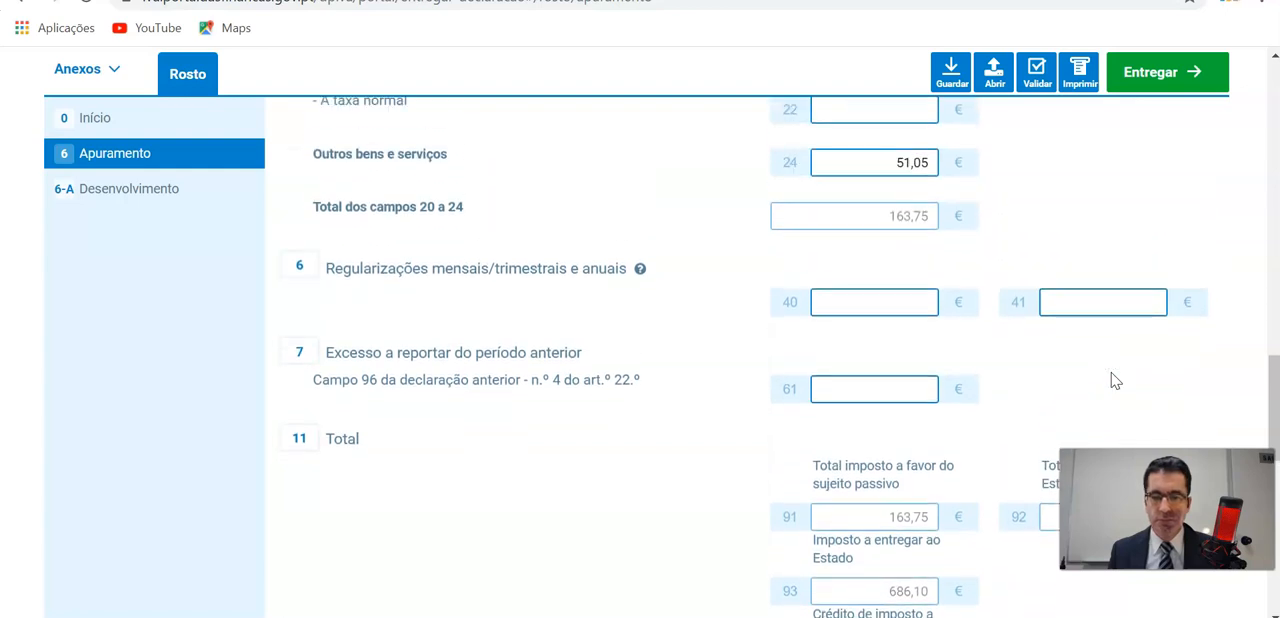
scroll(1115, 380, down, 2)
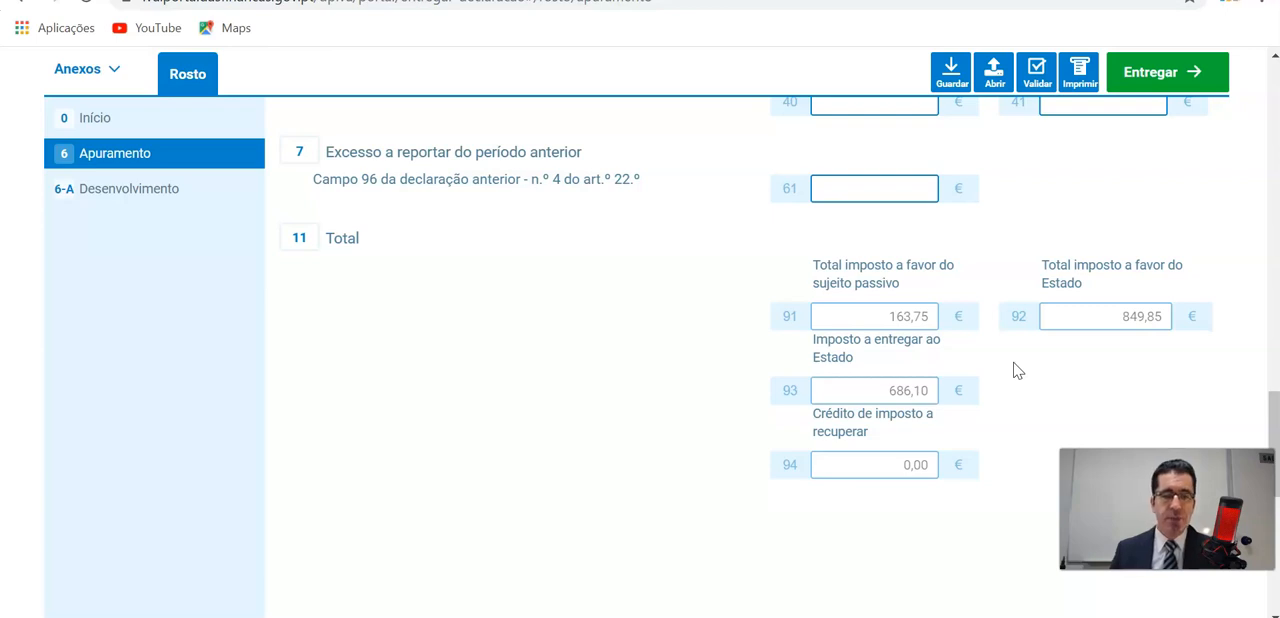
Recheck the Apuramento answers, go back through the Início page and return to a blank IVA declaration form.
scroll(535, 466, up, 4)
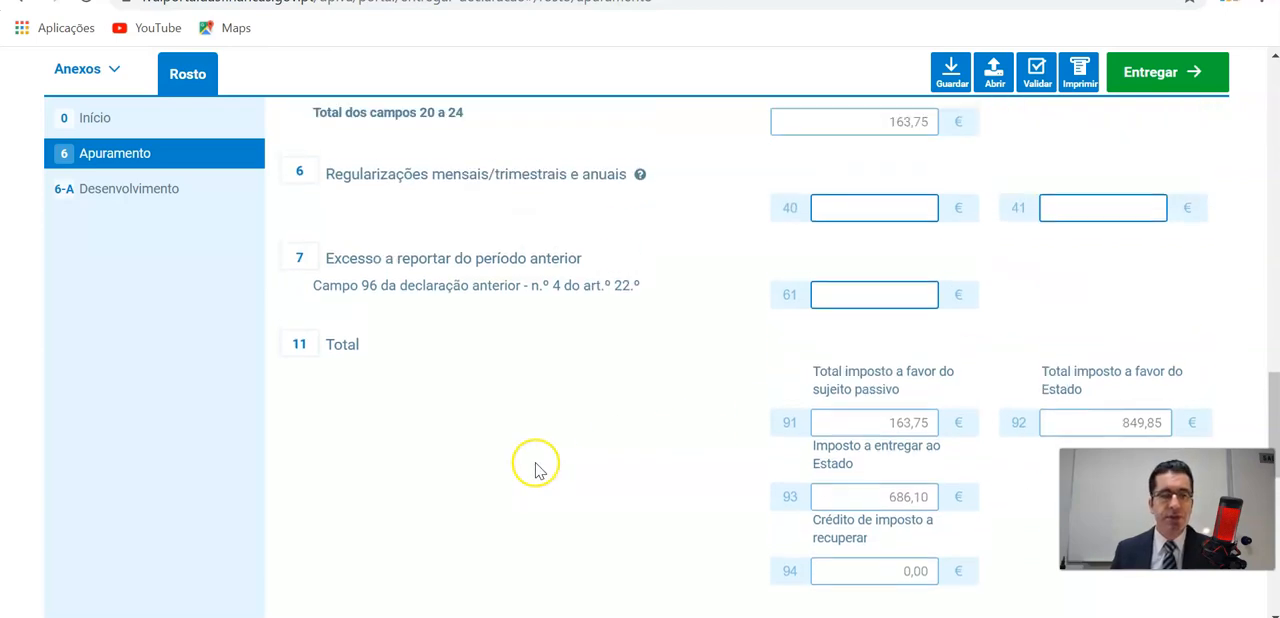
scroll(535, 466, up, 10)
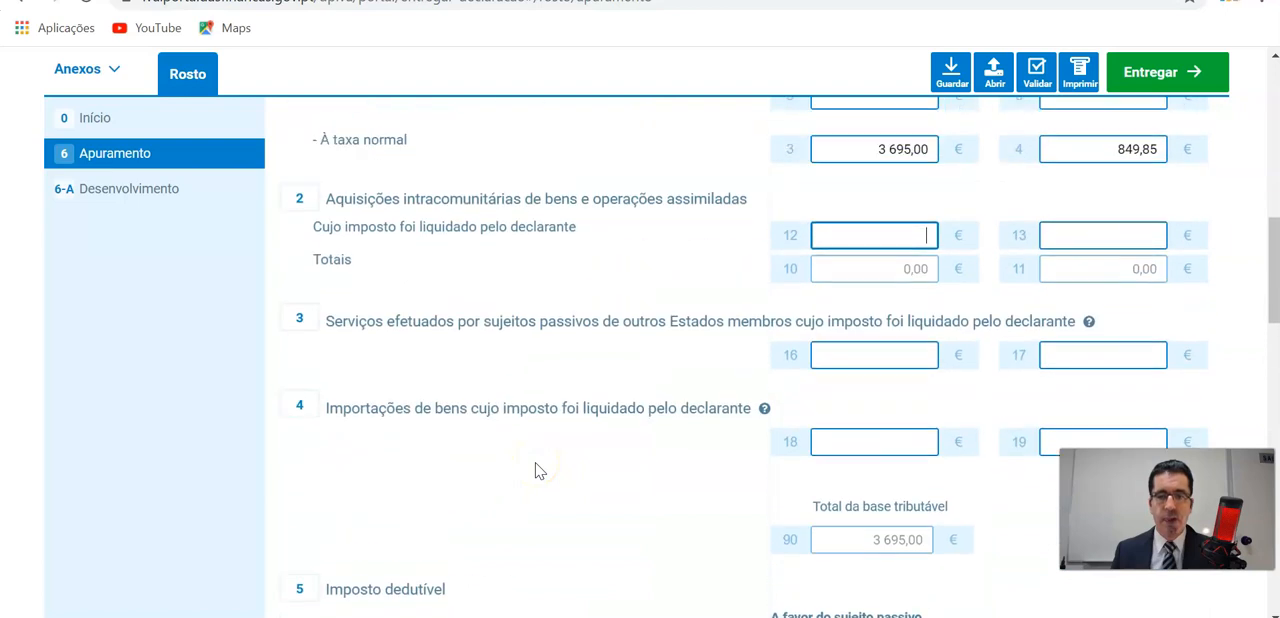
scroll(535, 471, up, 10)
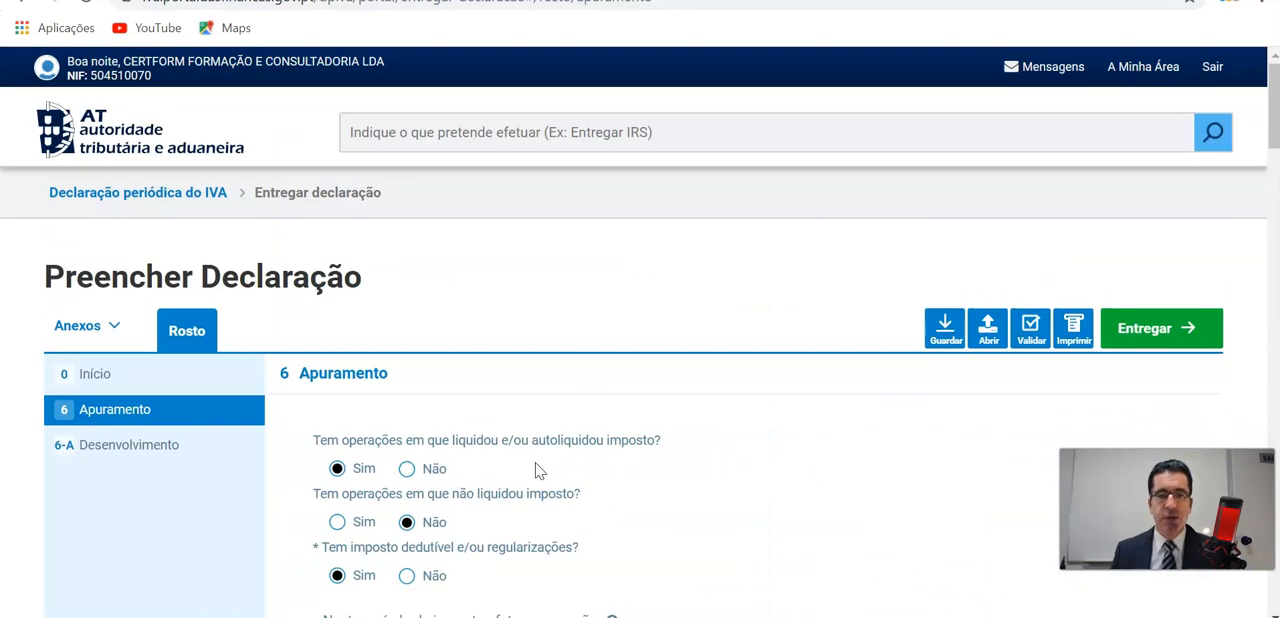
scroll(535, 470, down, 3)
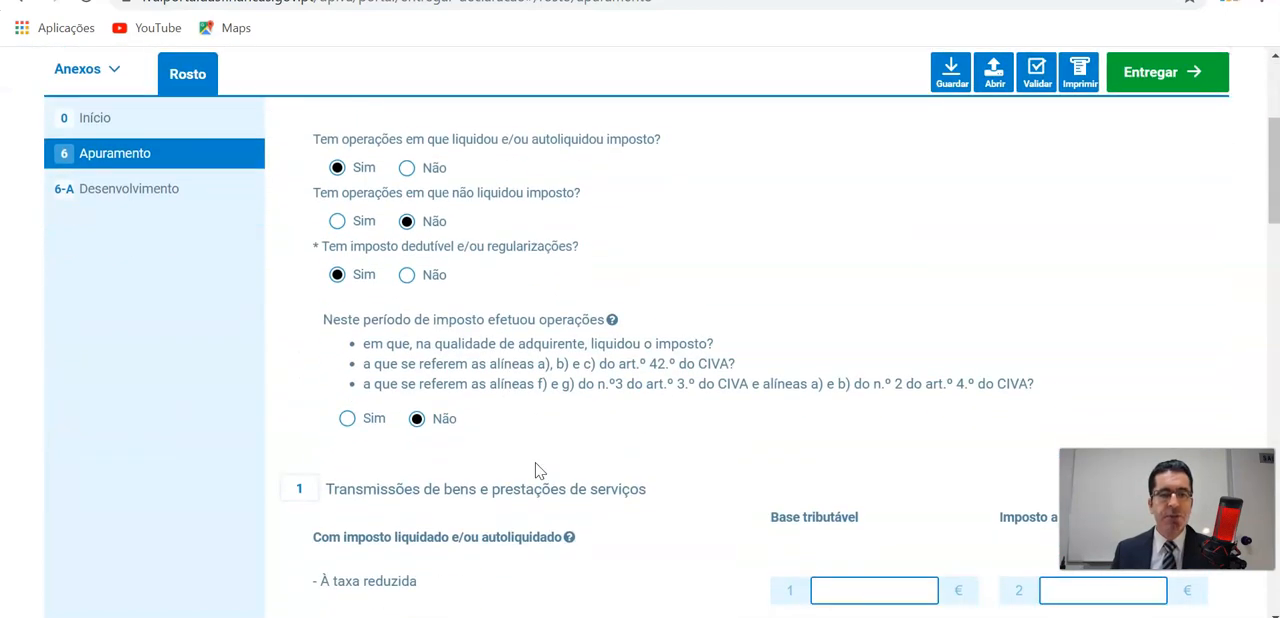
click(536, 467)
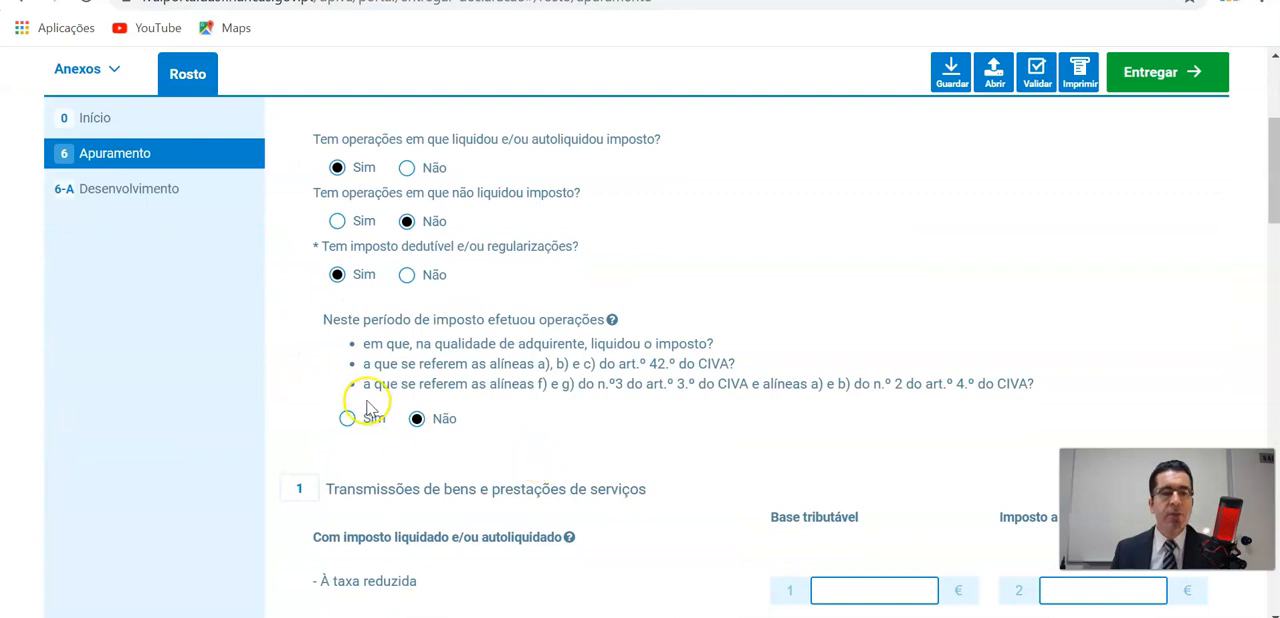
scroll(368, 405, up, 1)
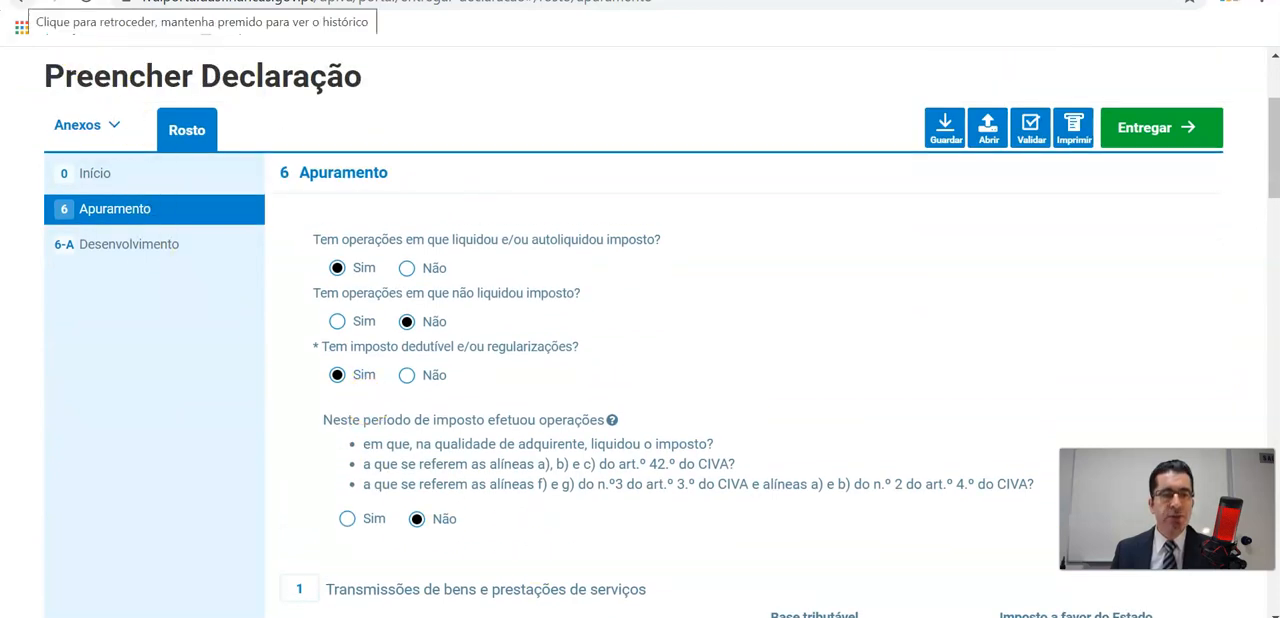
click(20, 2)
scroll(585, 345, up, 1)
scroll(585, 345, up, 4)
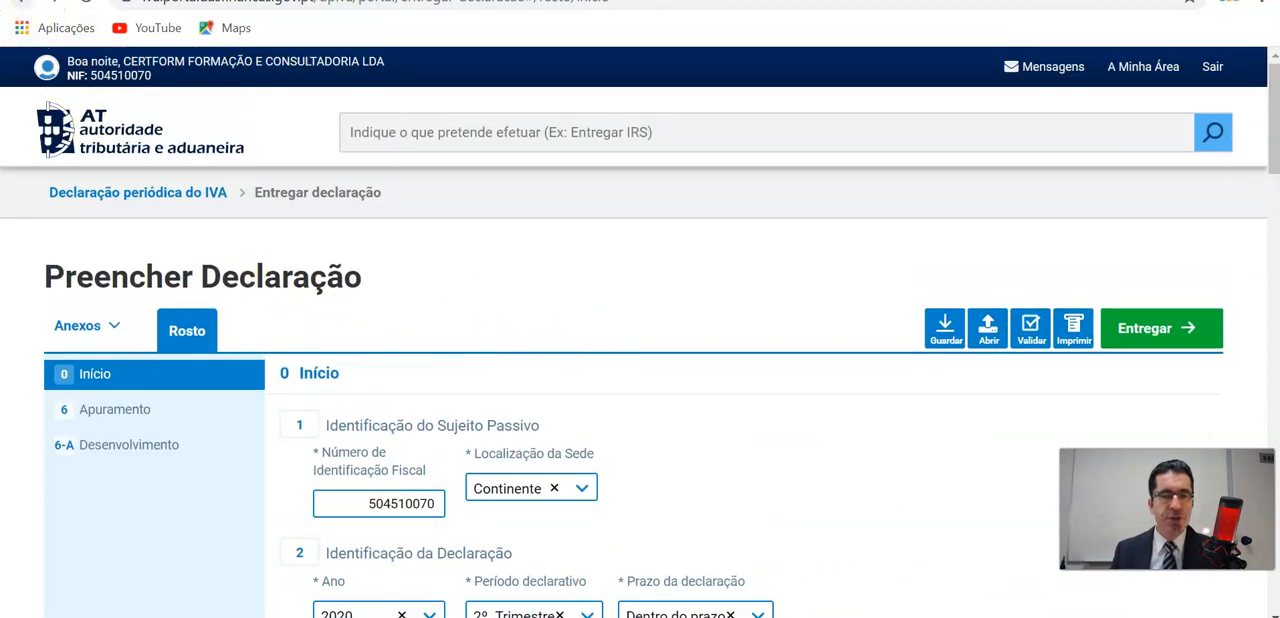
click(20, 3)
scroll(603, 420, down, 3)
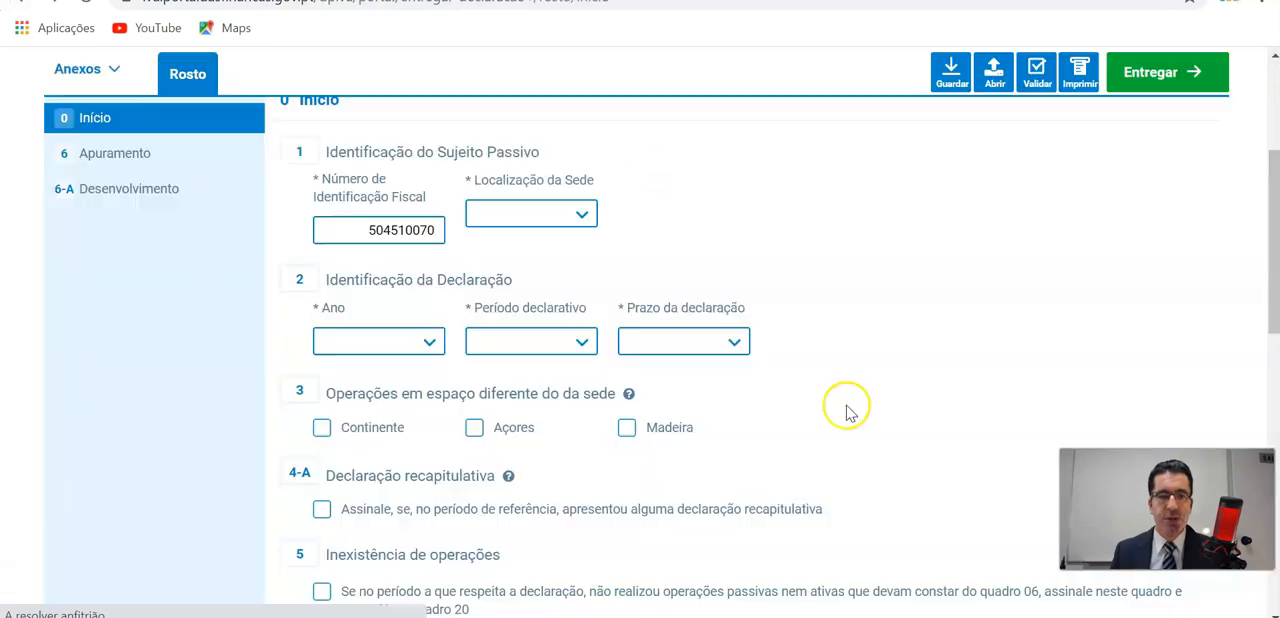
scroll(840, 415, down, 3)
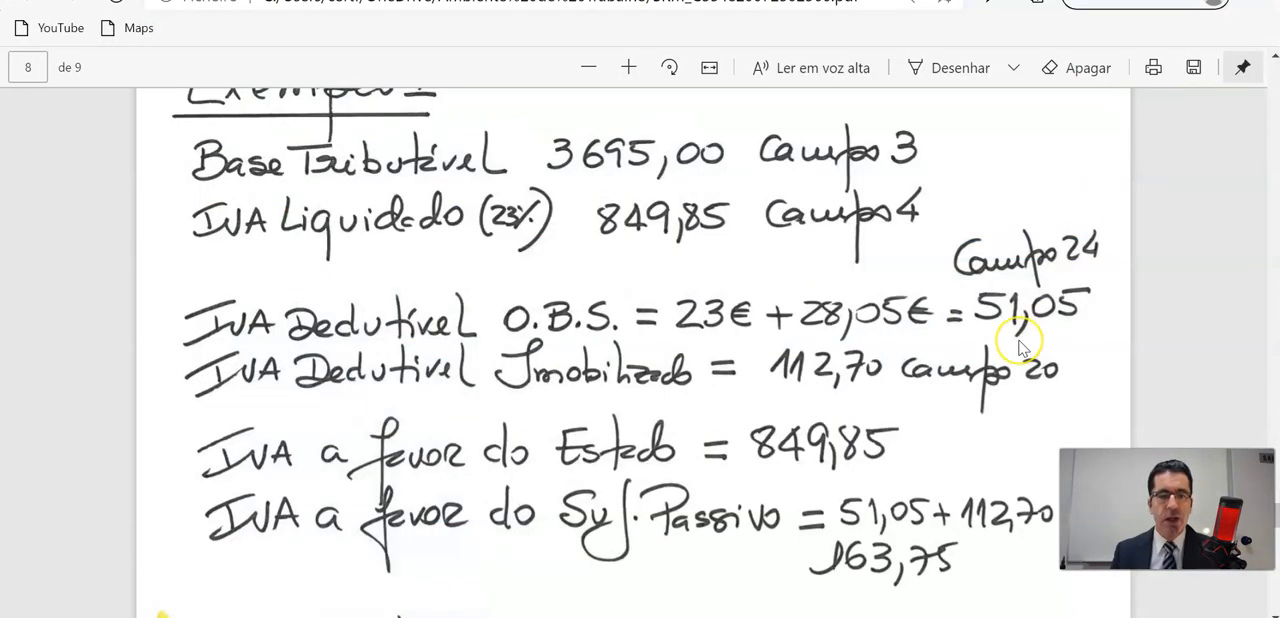
Switch to the handwritten notes PDF and check the IVA a pagar calculation for Exemplo 1.
scroll(1020, 345, down, 3)
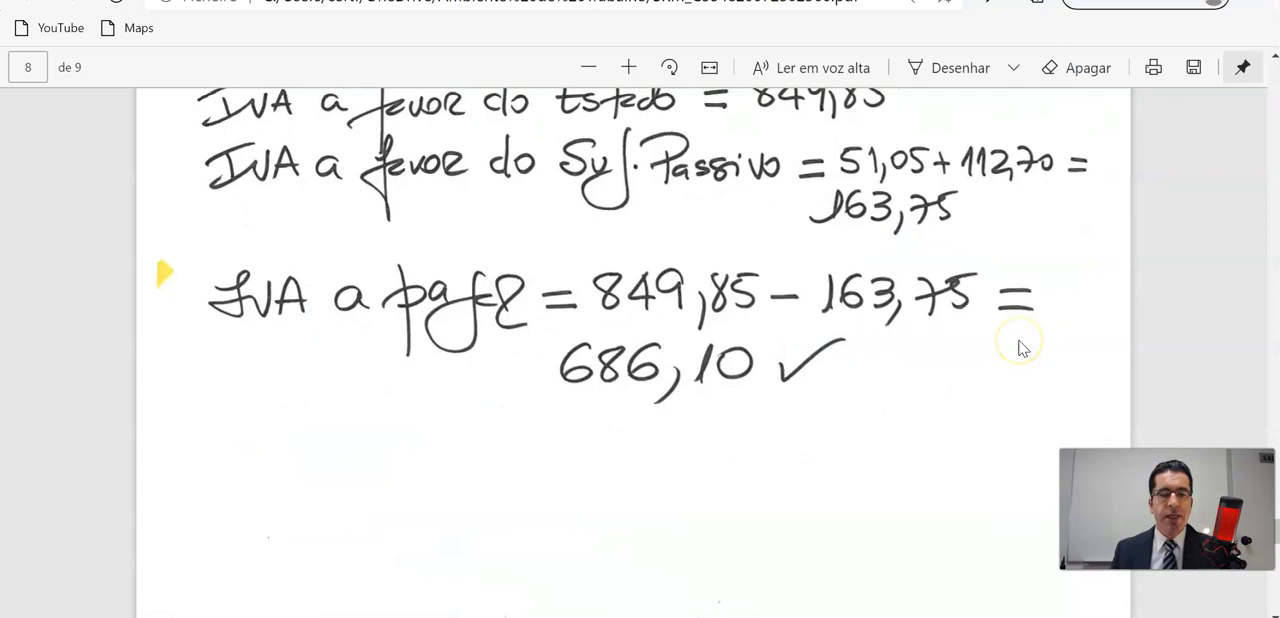
scroll(1020, 345, down, 3)
scroll(1000, 340, up, 2)
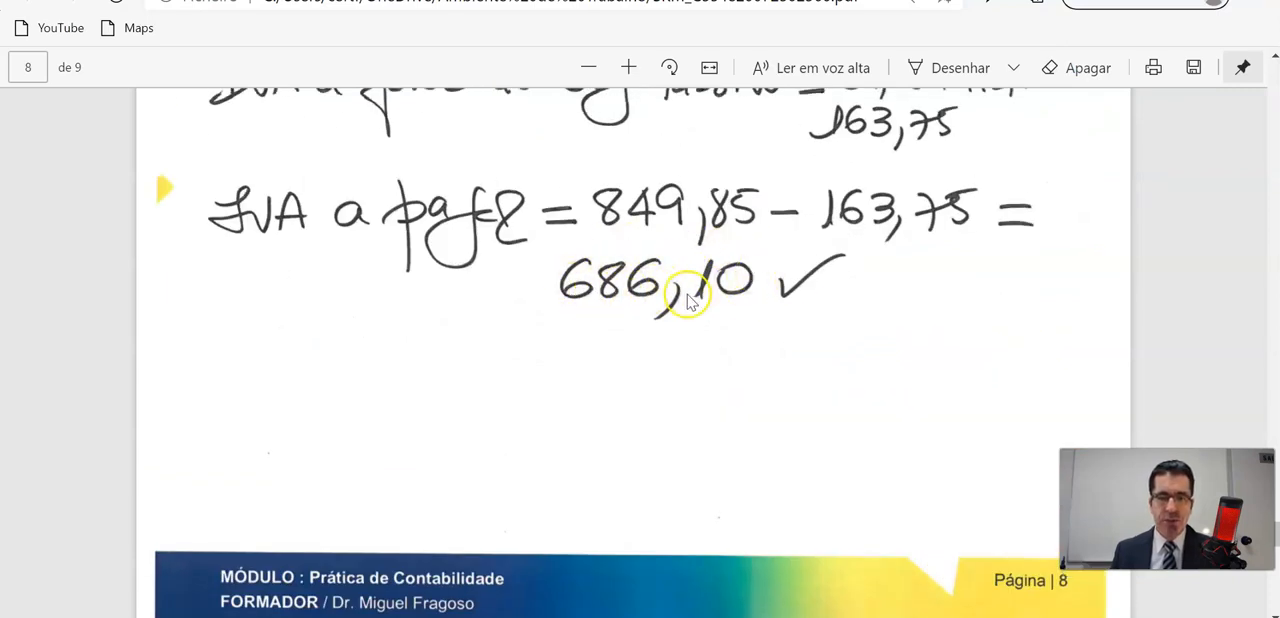
Find Exemplo 2 in the handwritten notes and examine its April–June sales, merchandise purchases, related IVA and the electric car purchase.
scroll(690, 302, down, 6)
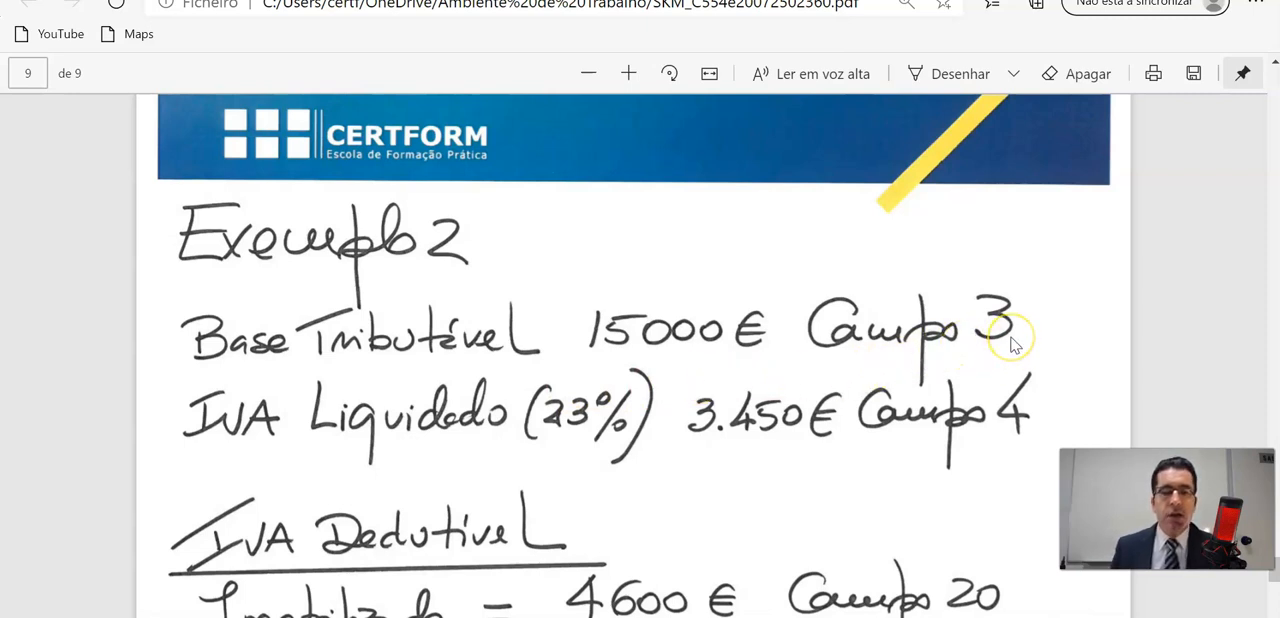
scroll(1010, 343, down, 1)
scroll(1010, 343, up, 15)
scroll(1010, 345, up, 10)
scroll(1010, 344, up, 10)
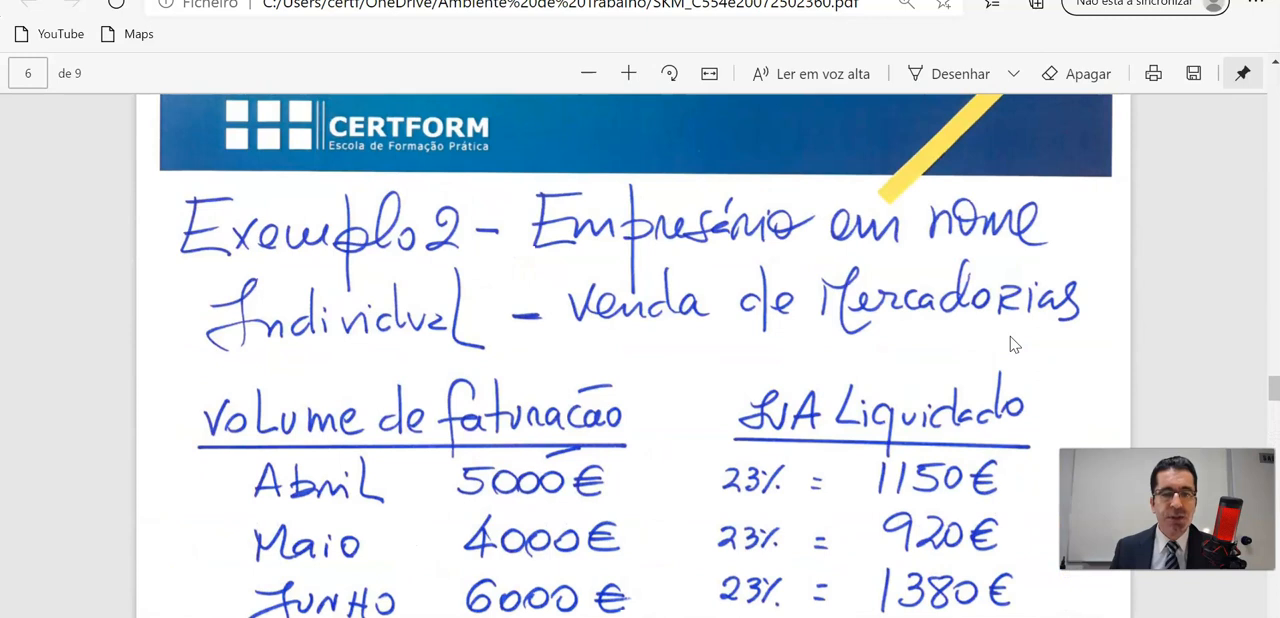
scroll(1008, 340, down, 1)
click(325, 257)
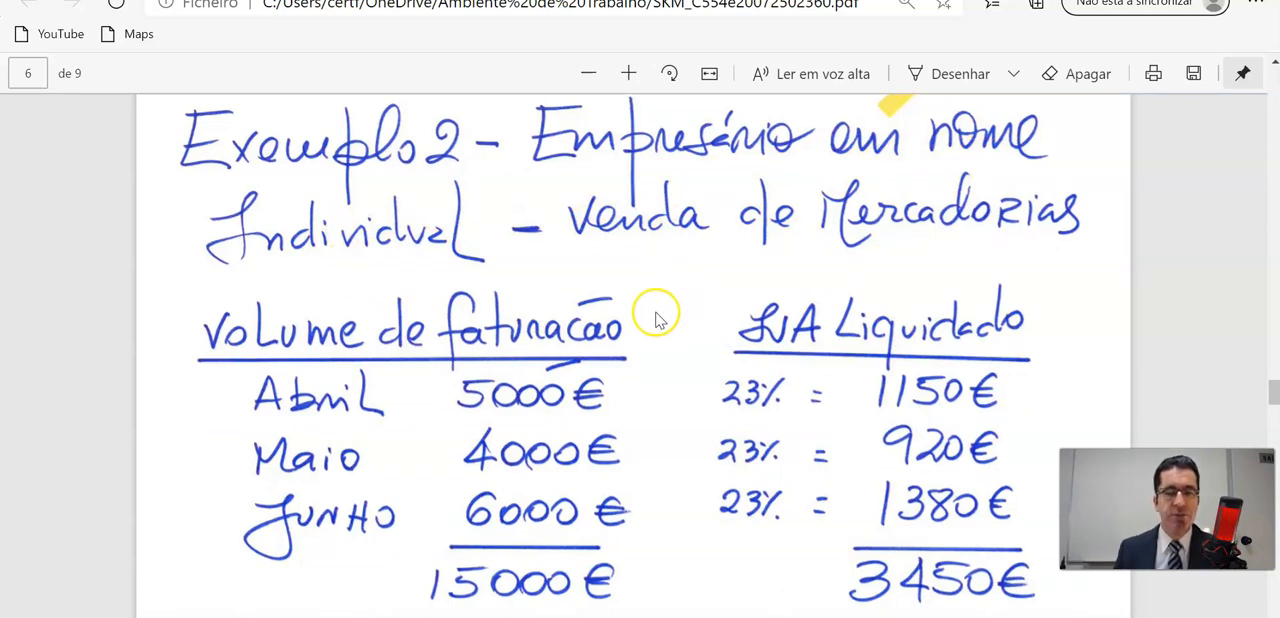
scroll(648, 330, down, 1)
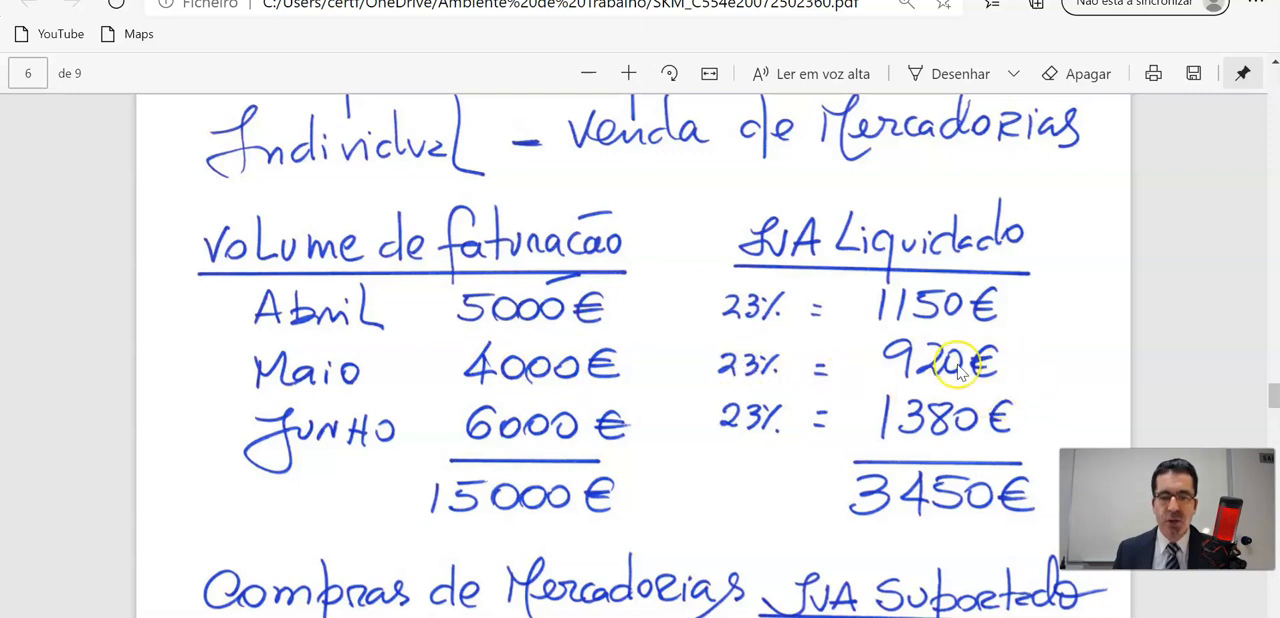
scroll(960, 370, down, 1)
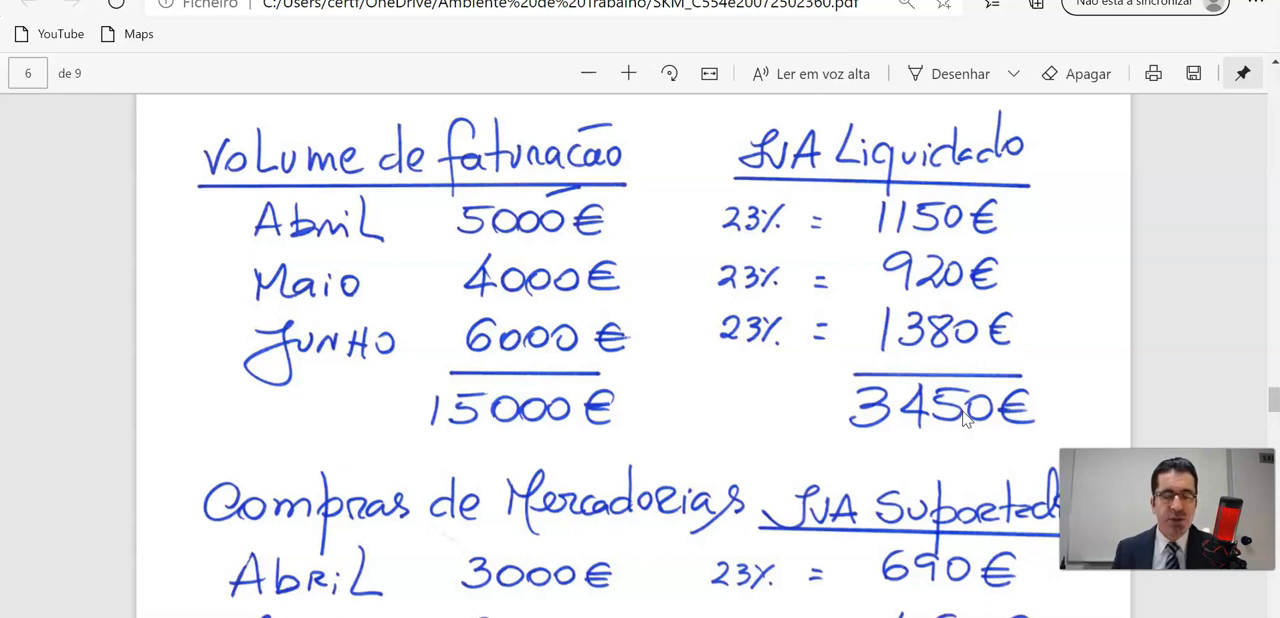
scroll(964, 418, down, 3)
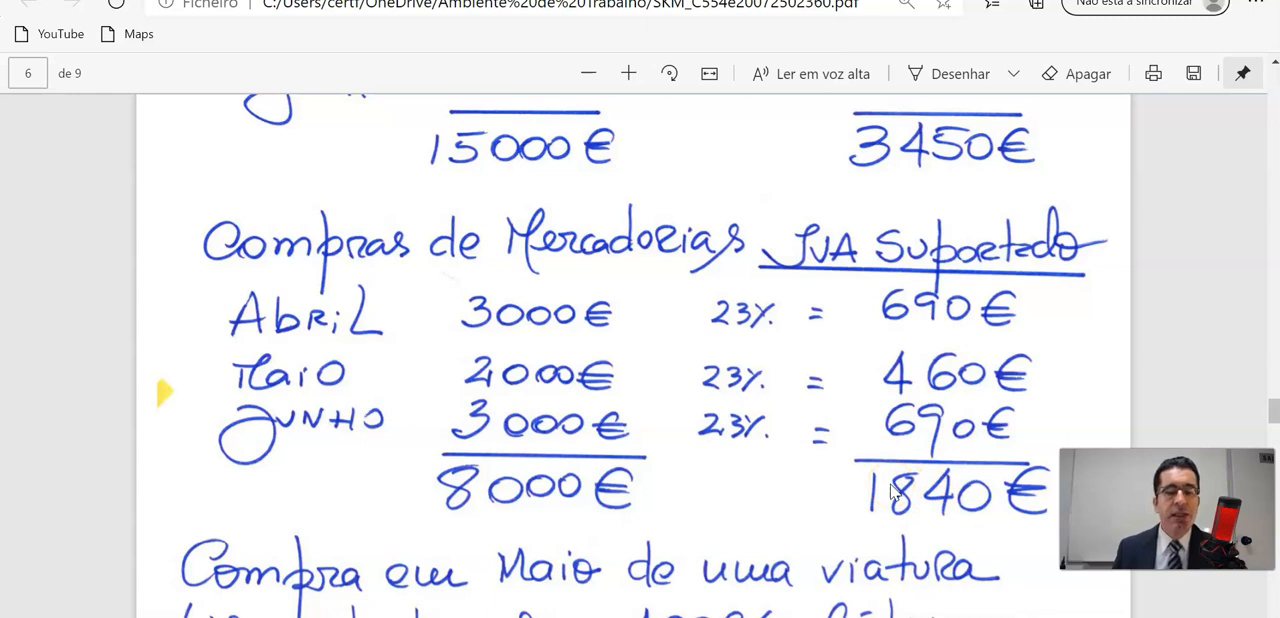
scroll(830, 460, down, 3)
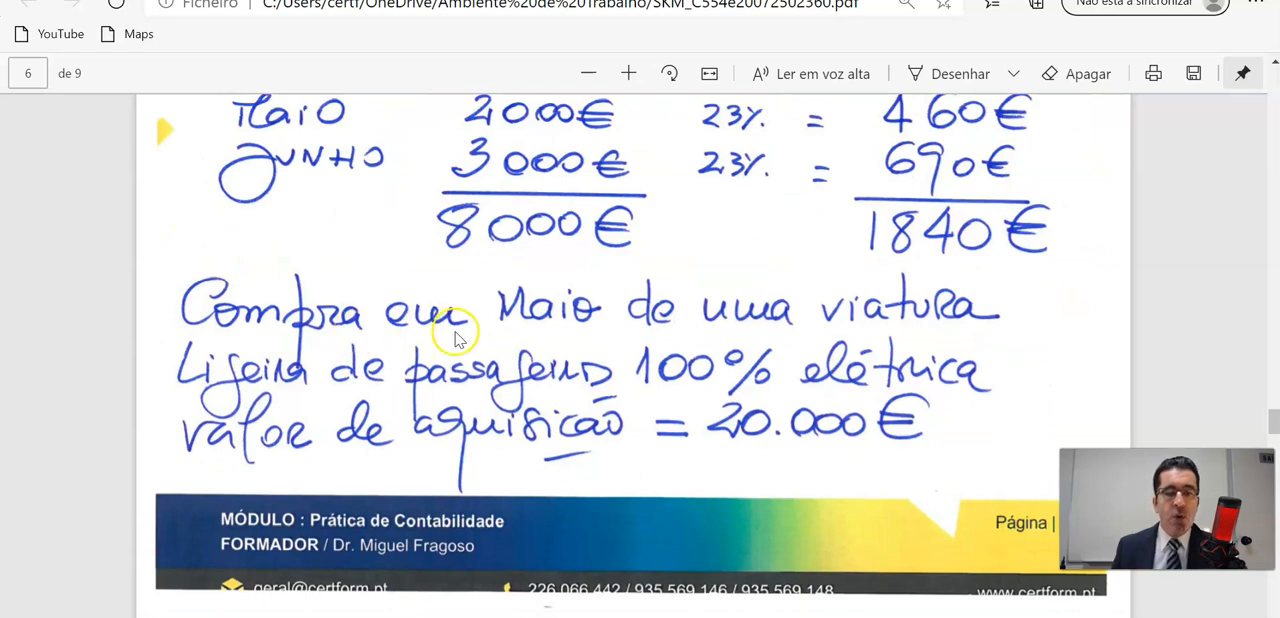
scroll(455, 340, up, 4)
scroll(440, 335, up, 1)
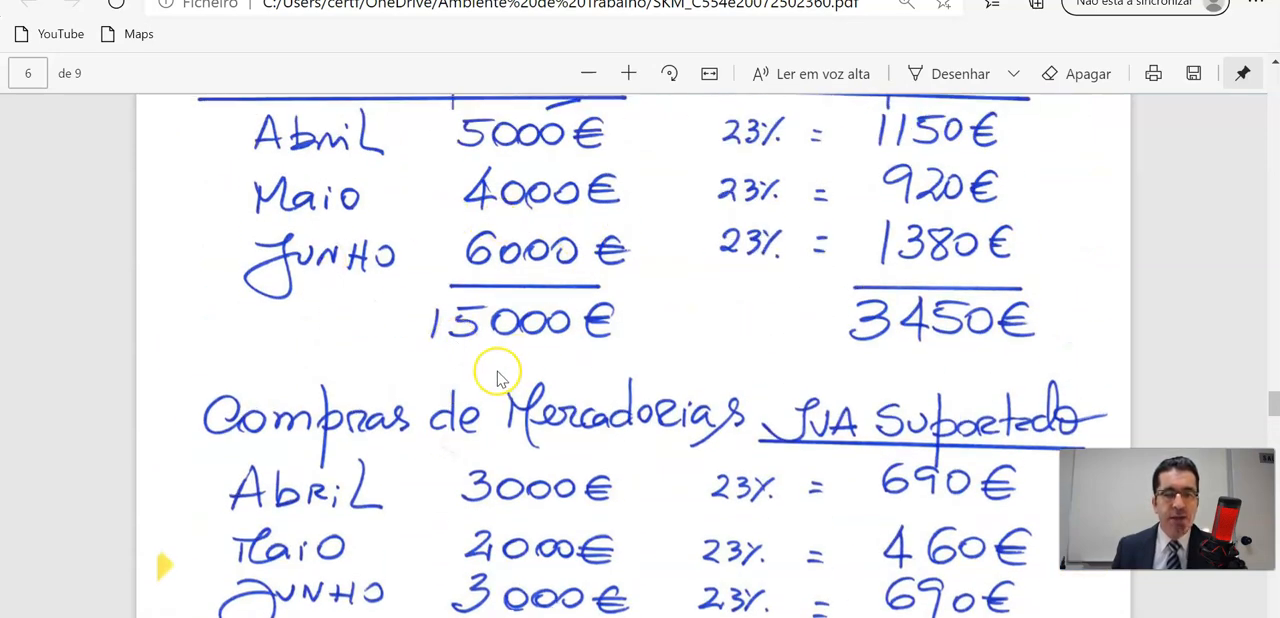
scroll(500, 375, down, 4)
scroll(500, 378, down, 1)
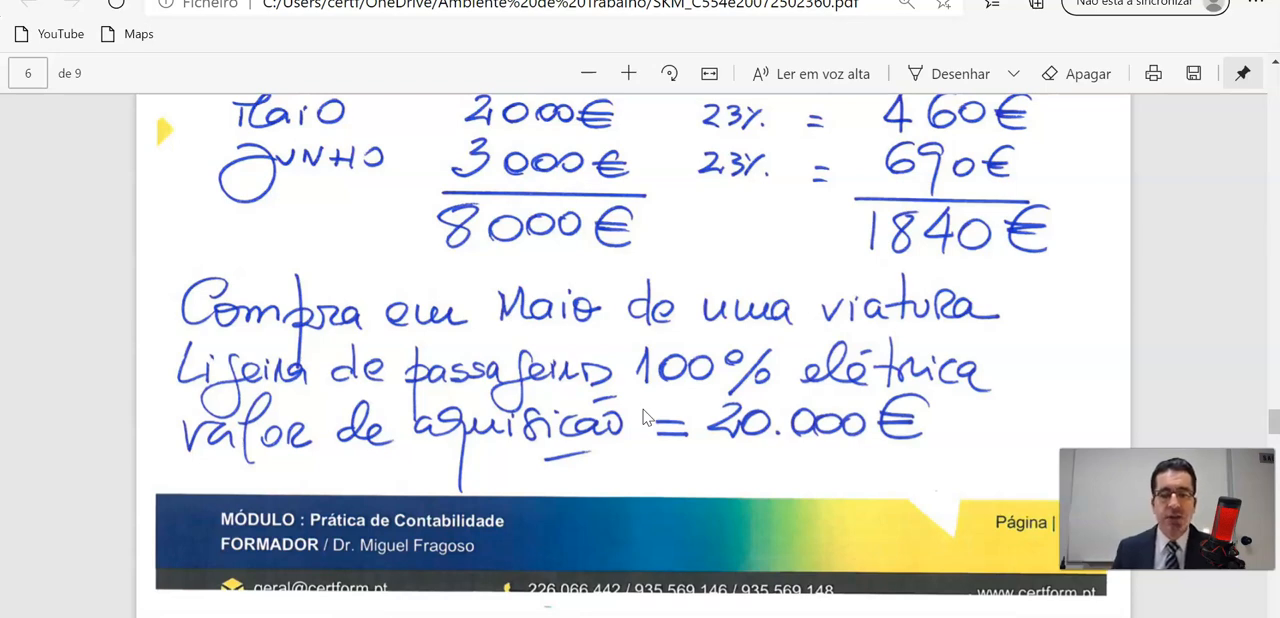
Examine the deductible IVA notes for the electric car, electricity, communications and internet, and the quarter's water bills.
scroll(643, 418, down, 6)
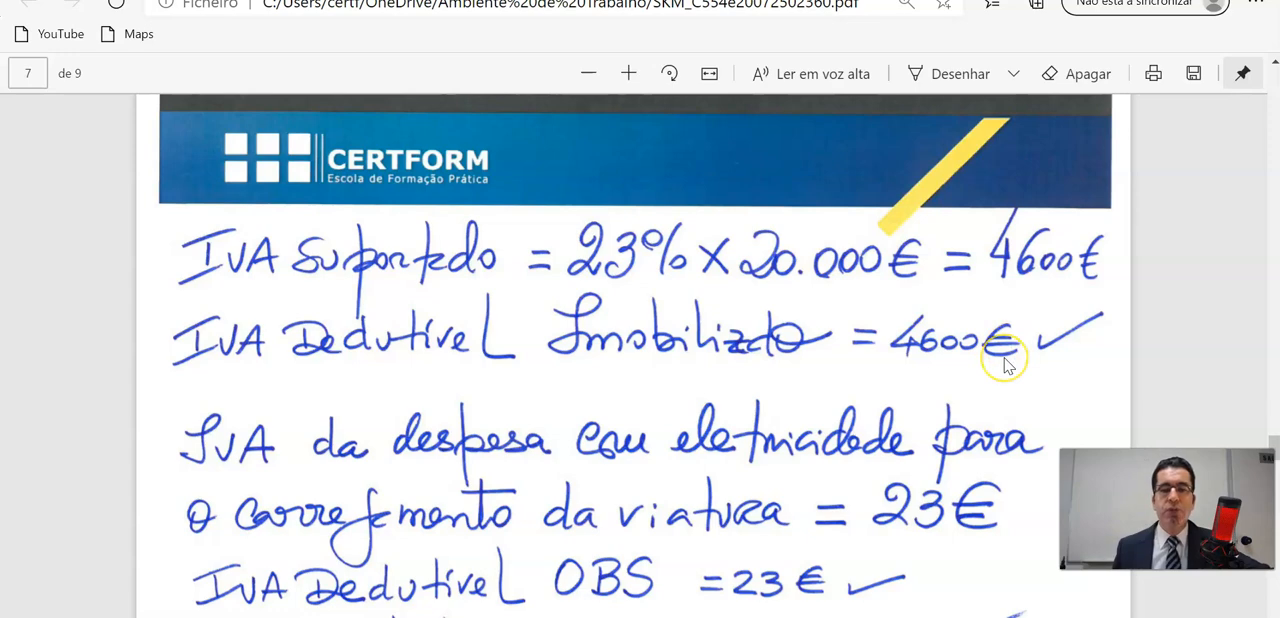
scroll(1005, 365, up, 3)
scroll(1005, 365, down, 2)
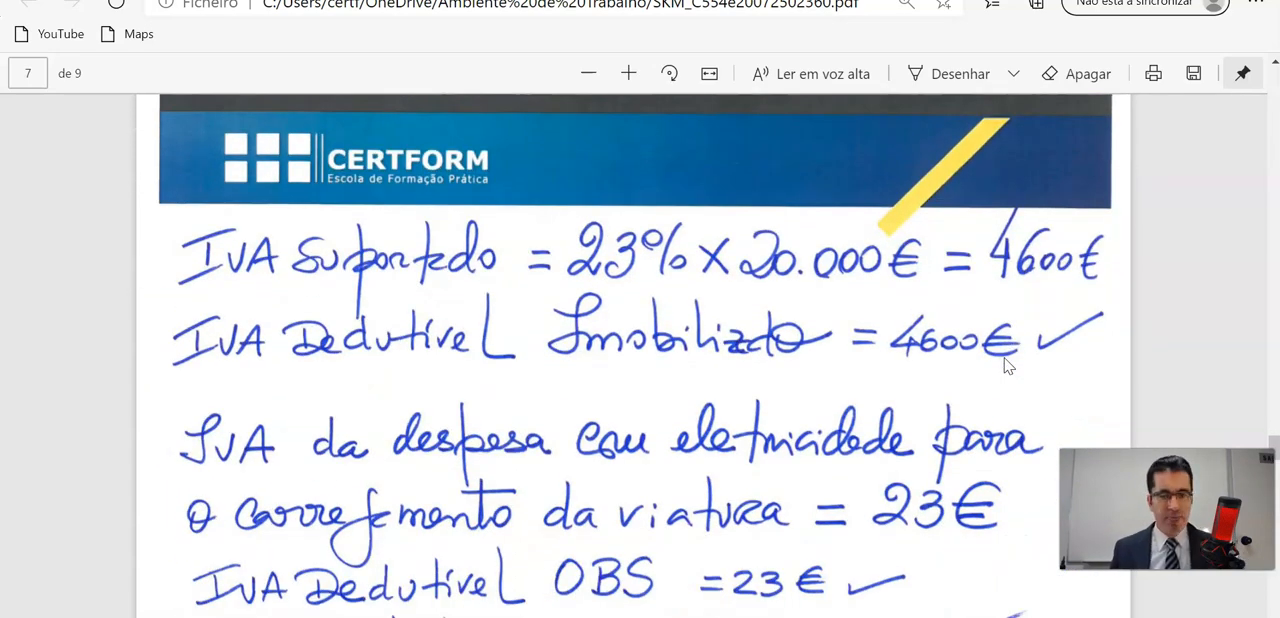
scroll(1005, 365, down, 3)
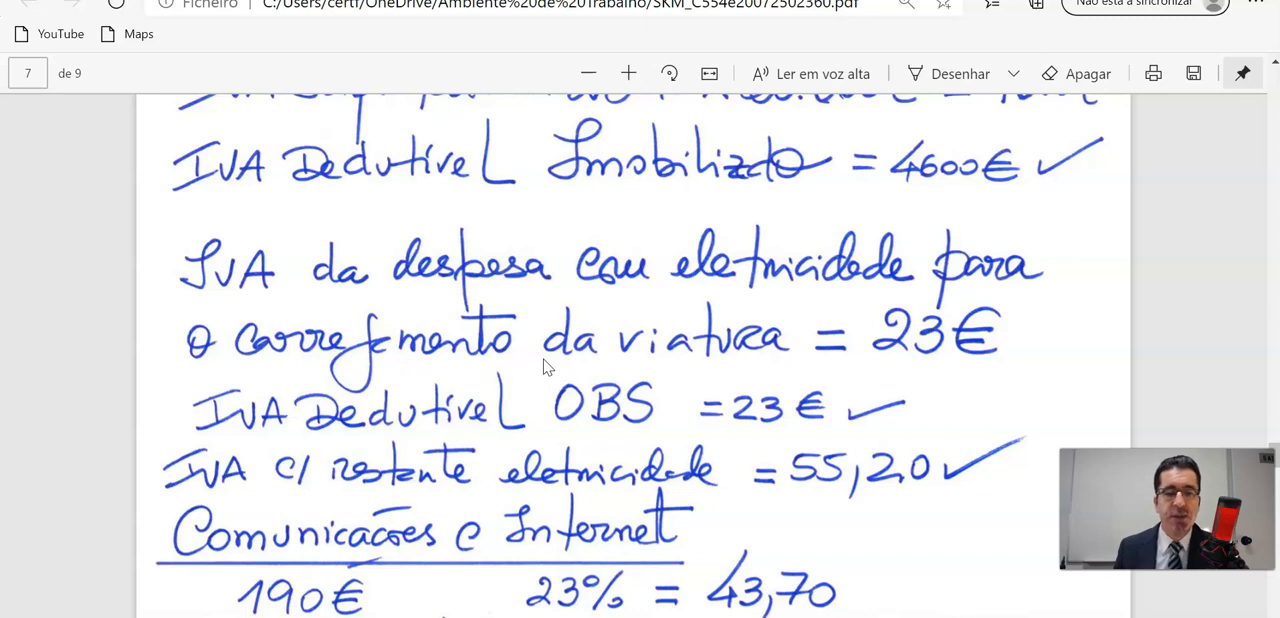
scroll(545, 367, down, 3)
scroll(545, 367, down, 1)
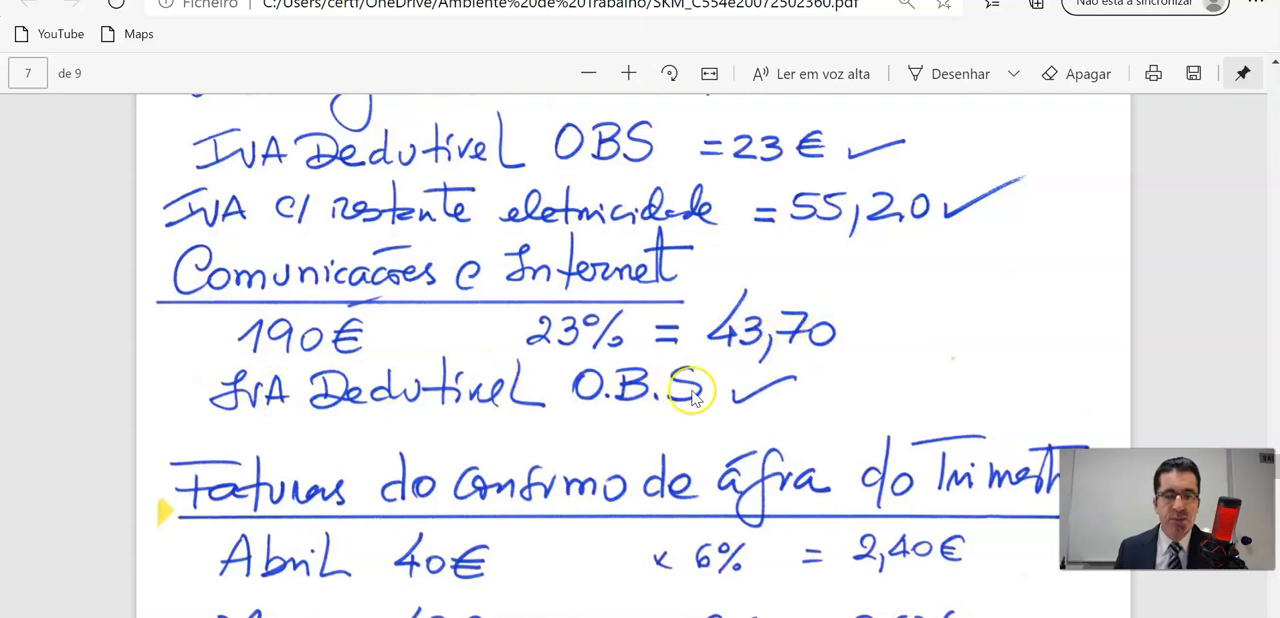
scroll(697, 397, down, 3)
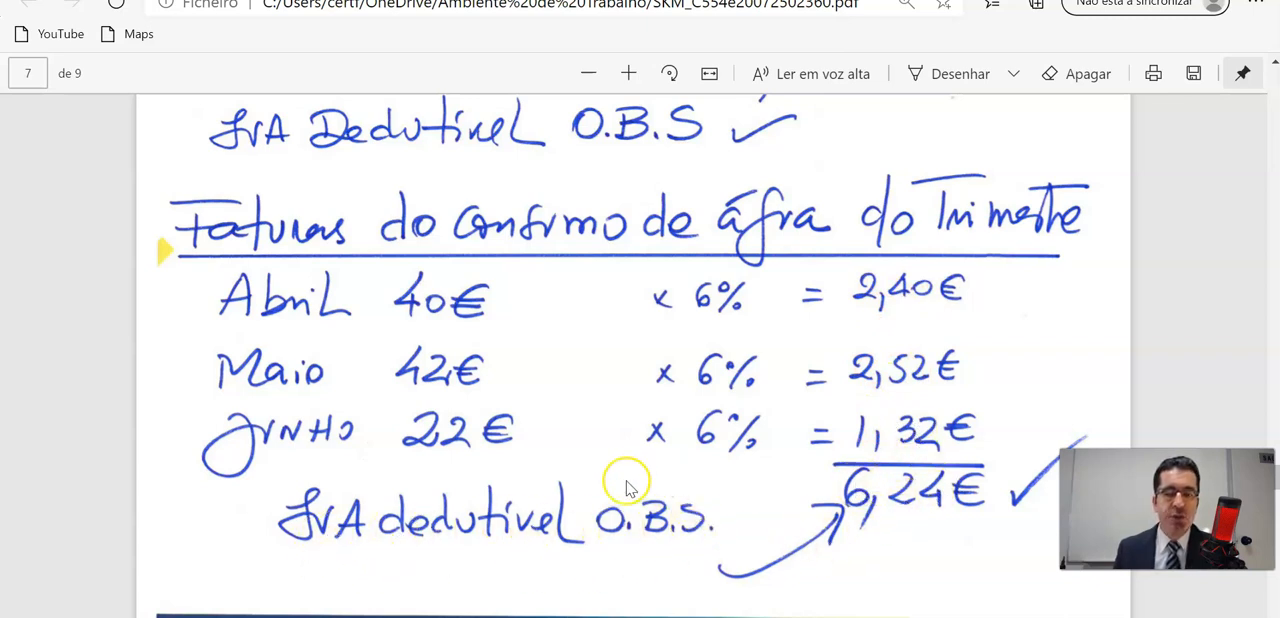
scroll(657, 520, down, 8)
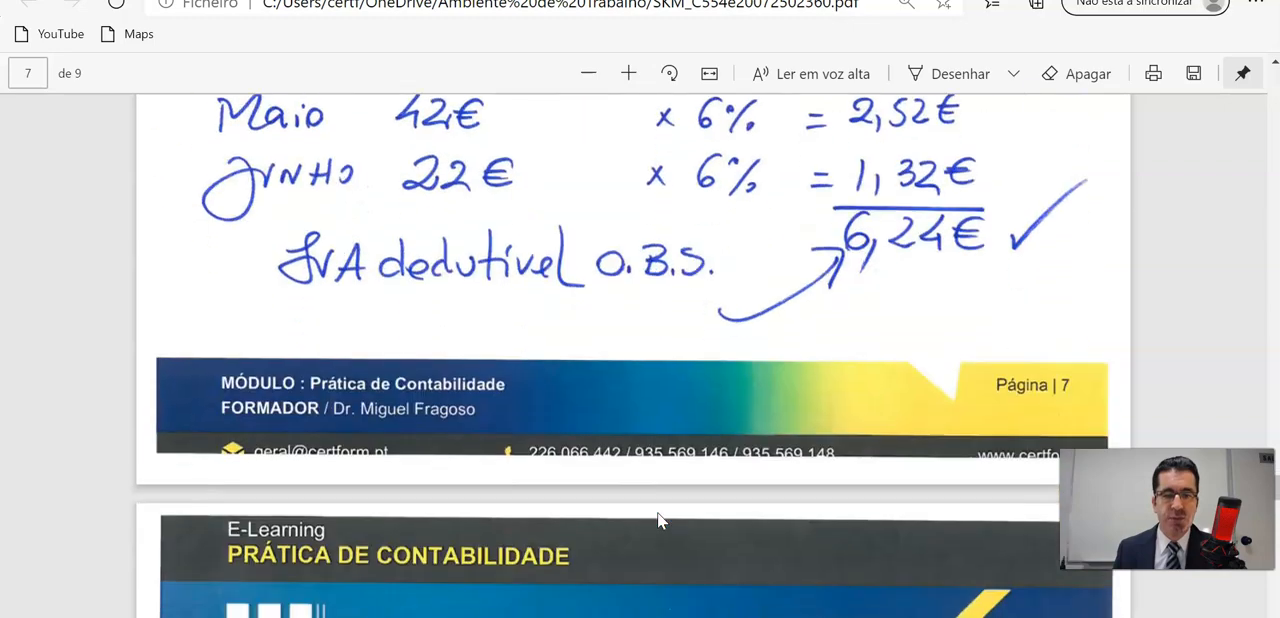
Examine the Exemplo 2 summary of amounts per declaration field, cross-checking Outros bens e serviços against the expense notes, through to the tax credit.
scroll(657, 520, down, 15)
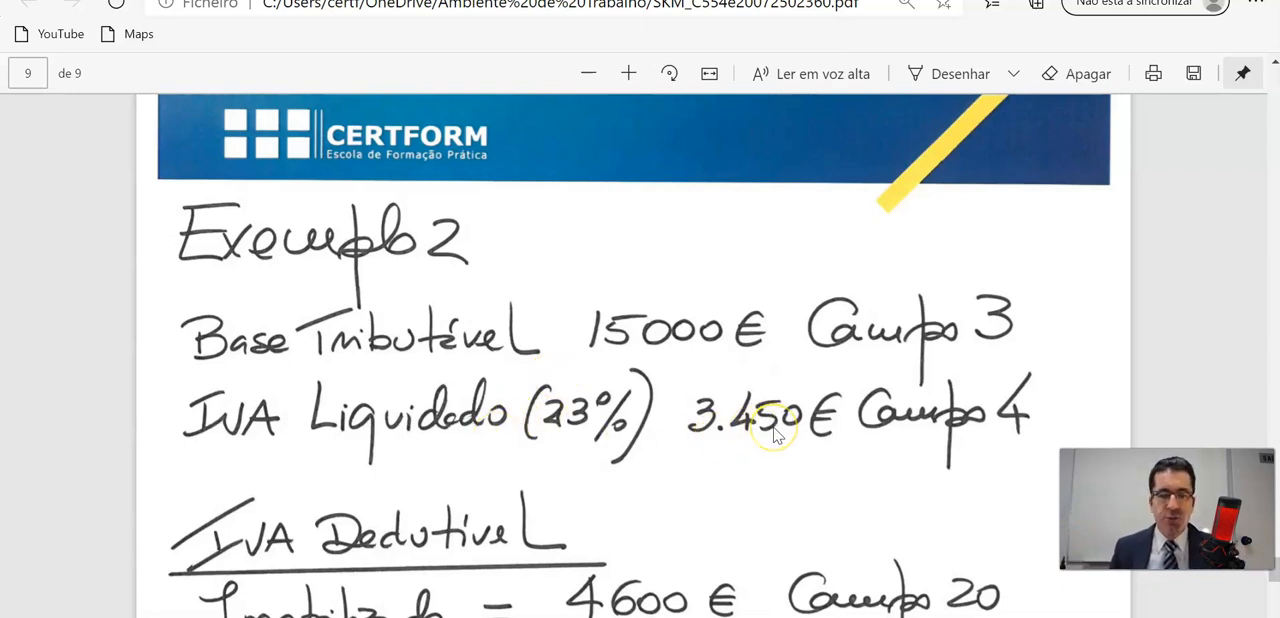
scroll(823, 437, down, 3)
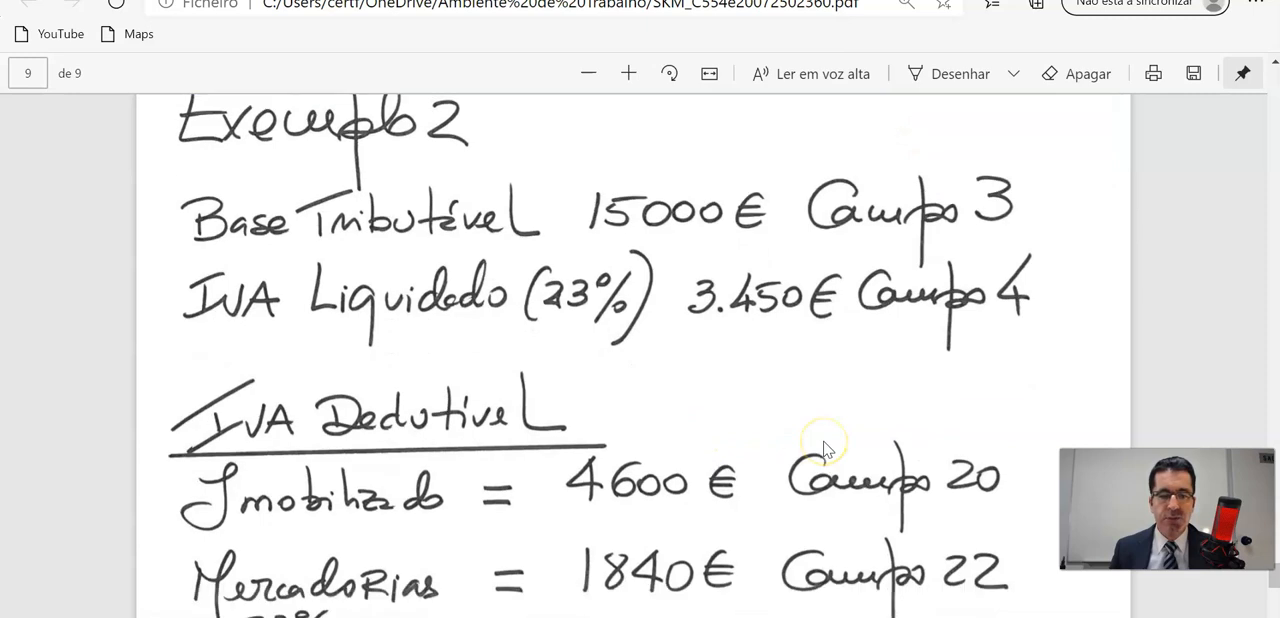
scroll(823, 449, down, 1)
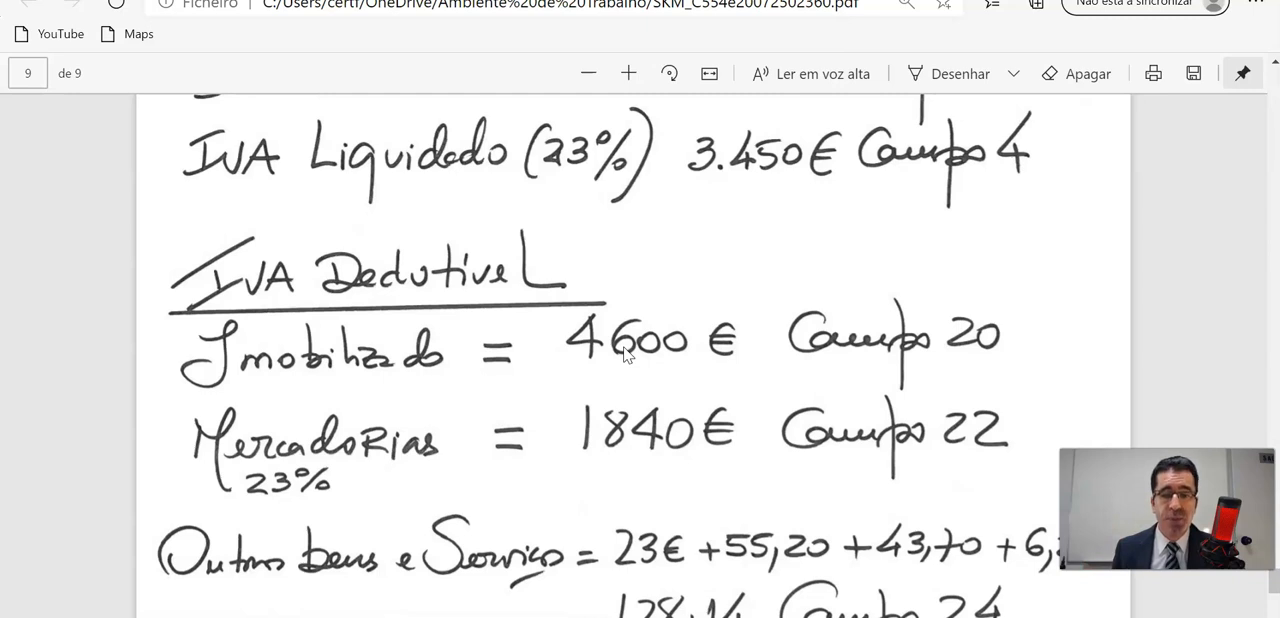
scroll(624, 352, down, 1)
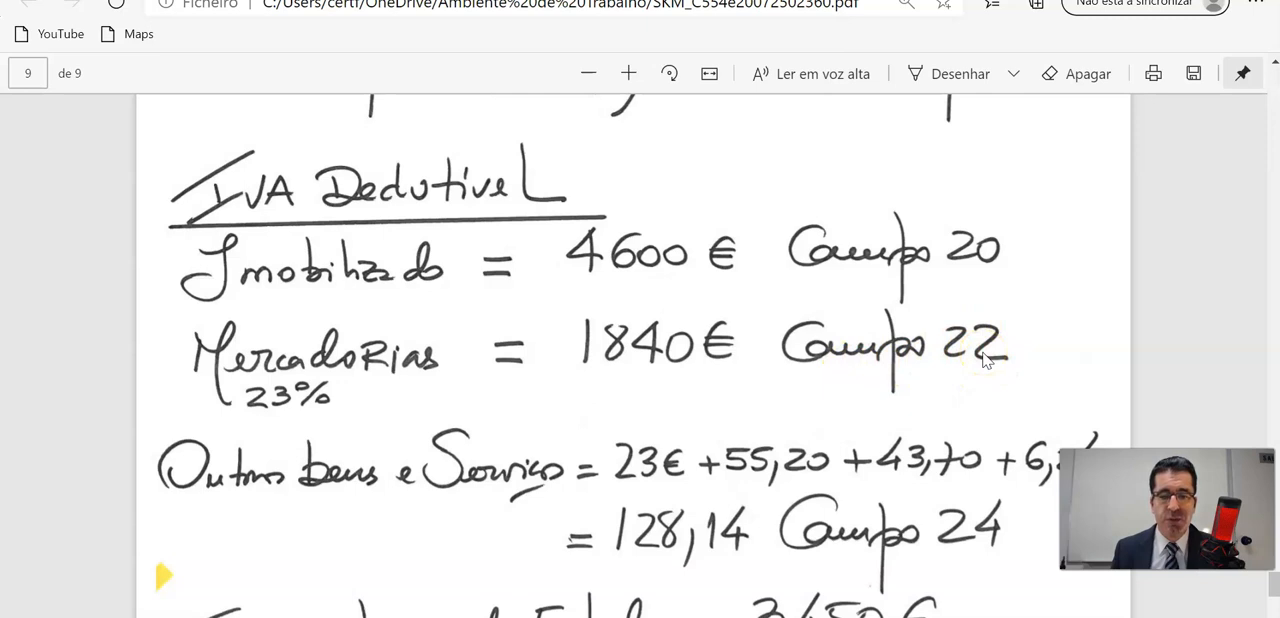
scroll(985, 360, down, 2)
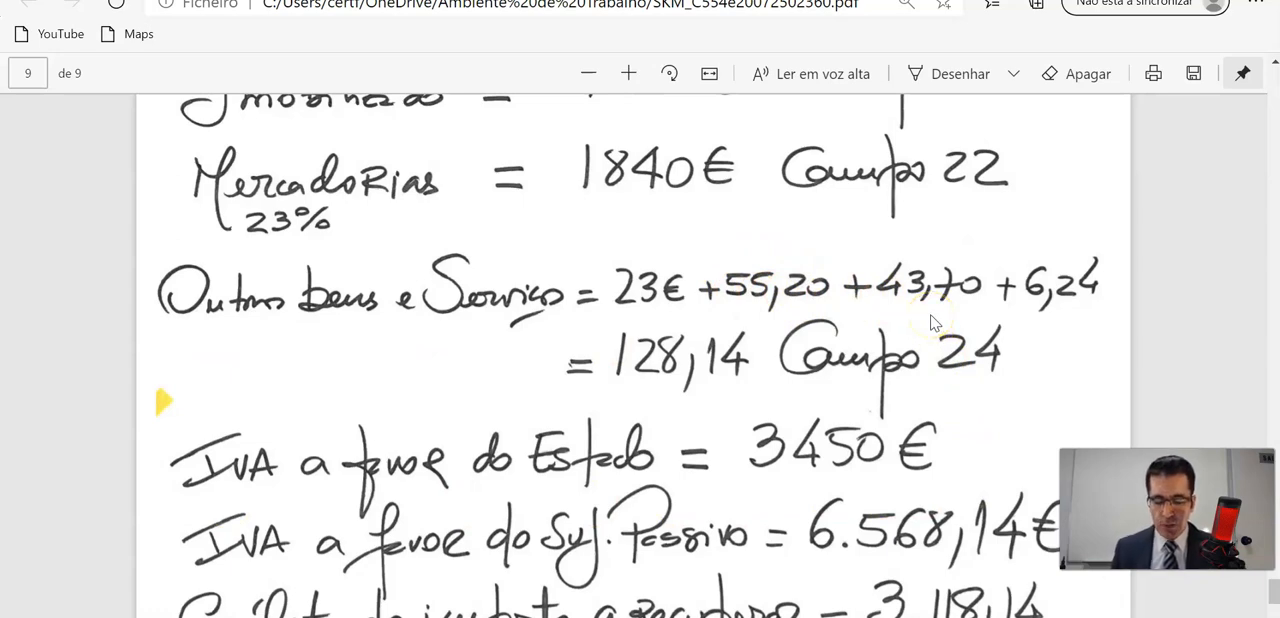
scroll(930, 322, up, 20)
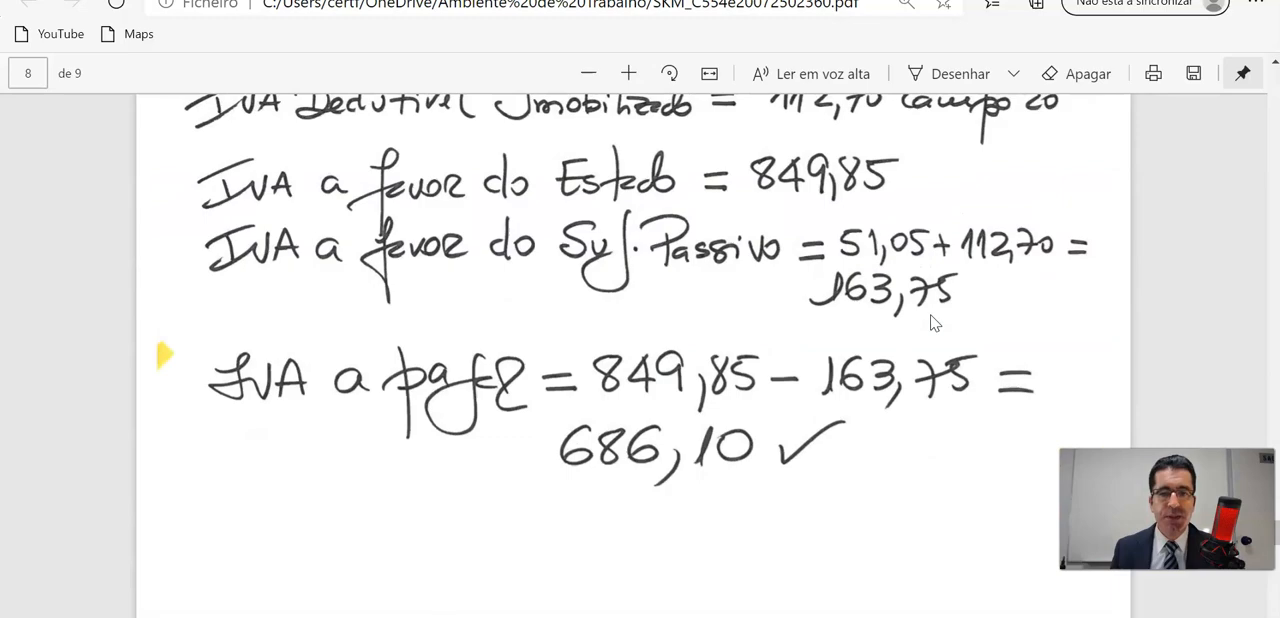
scroll(930, 322, up, 10)
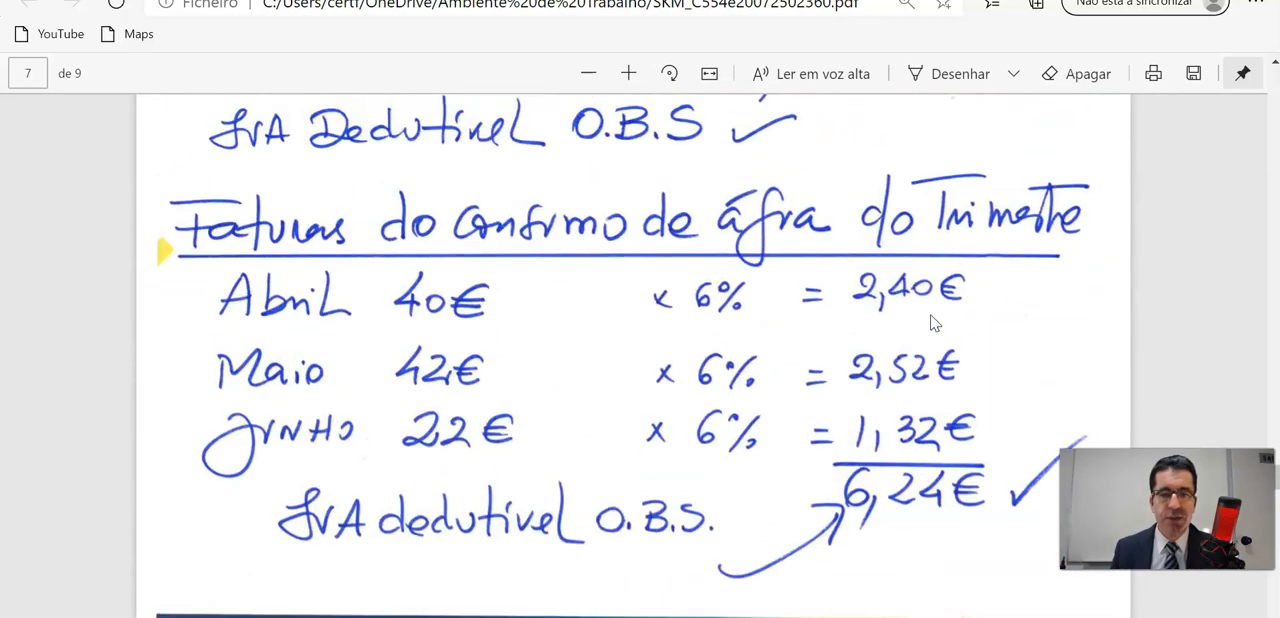
scroll(930, 322, up, 5)
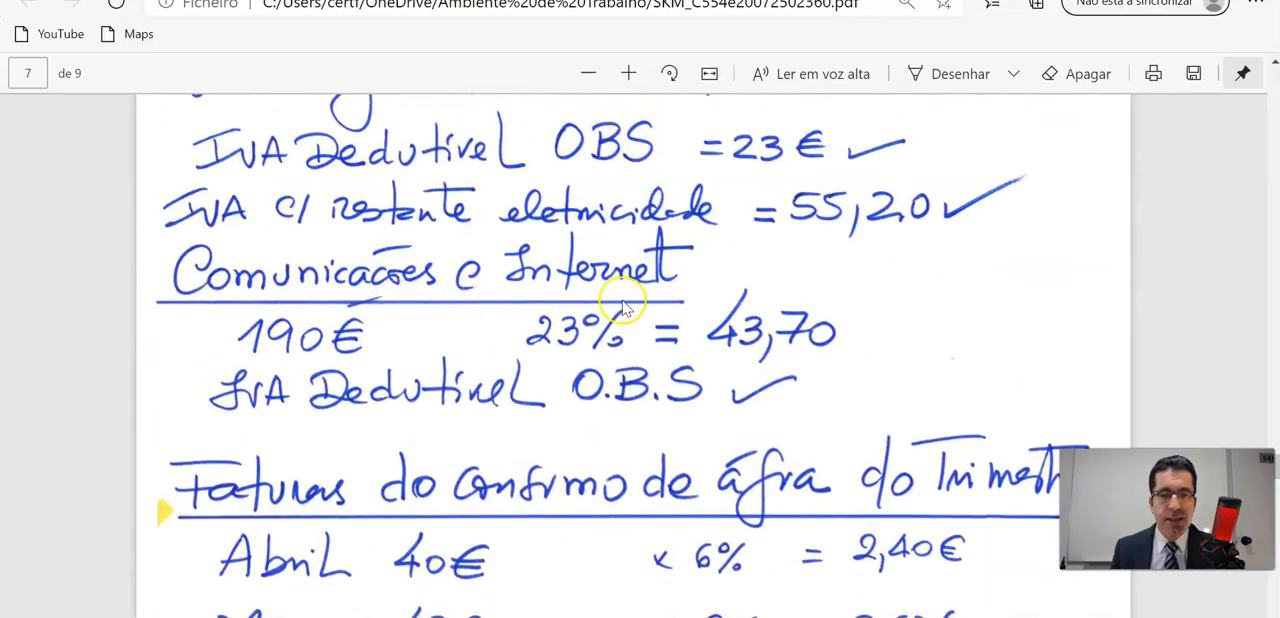
scroll(742, 383, down, 20)
scroll(742, 383, down, 10)
scroll(742, 383, up, 5)
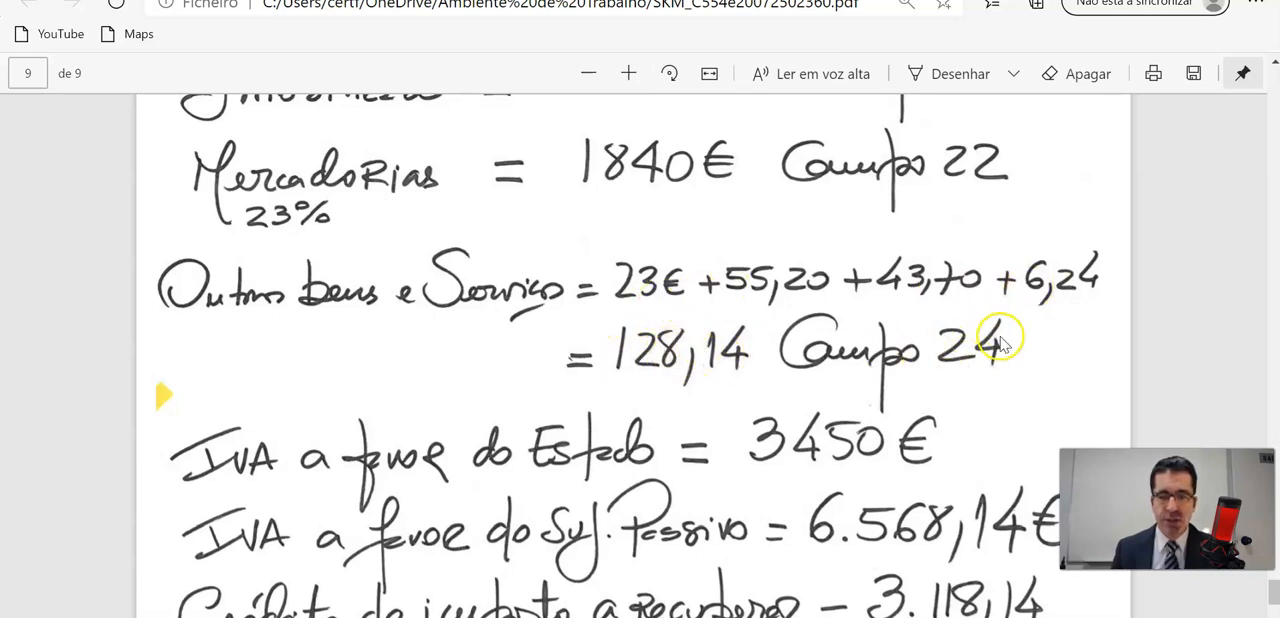
scroll(997, 343, down, 3)
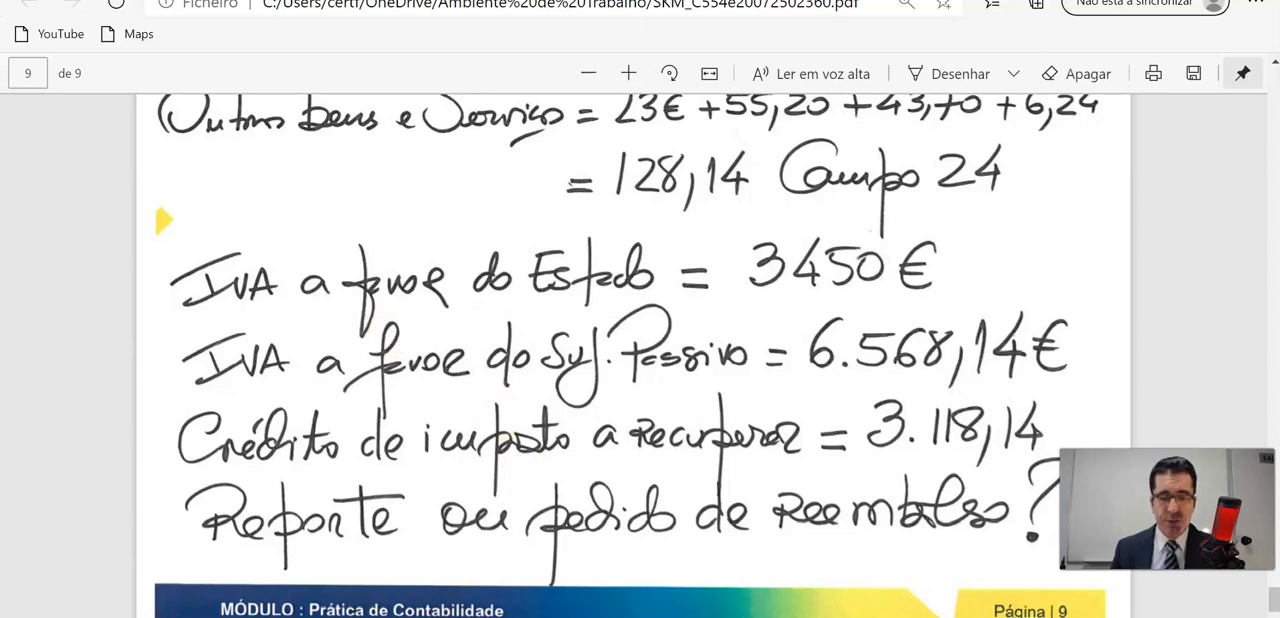
Switch to the blank IVA declaration in the Portal das Finanças and set Localização da Sede to Continente.
click(470, 595)
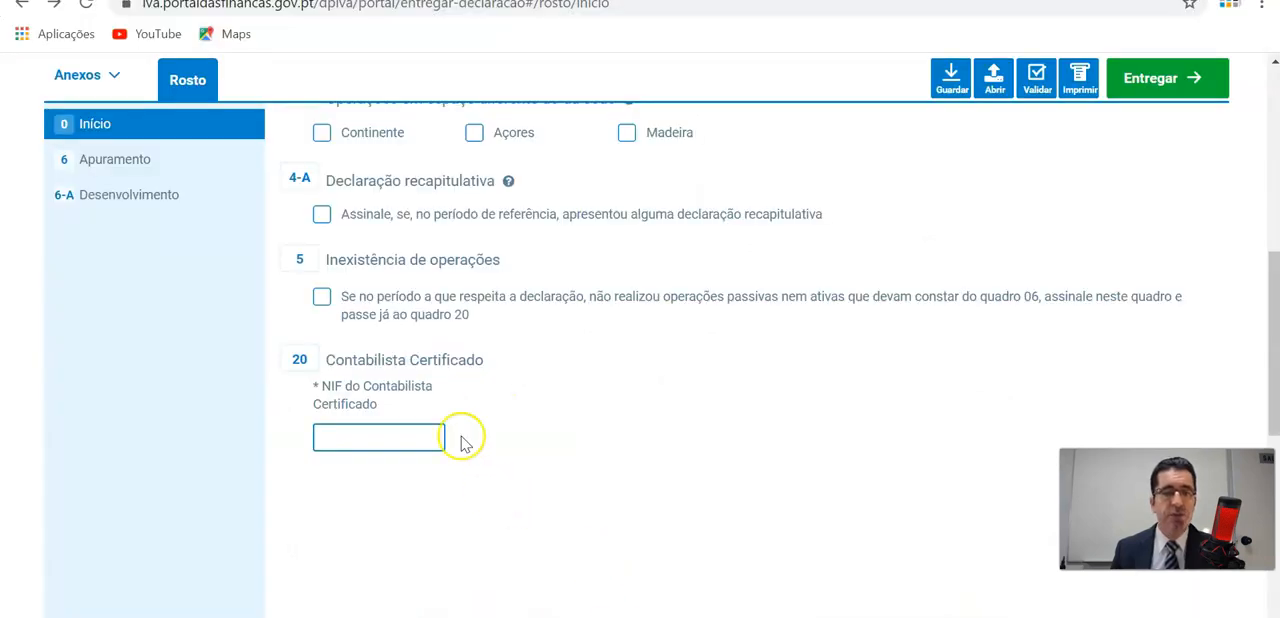
scroll(462, 443, up, 3)
click(580, 220)
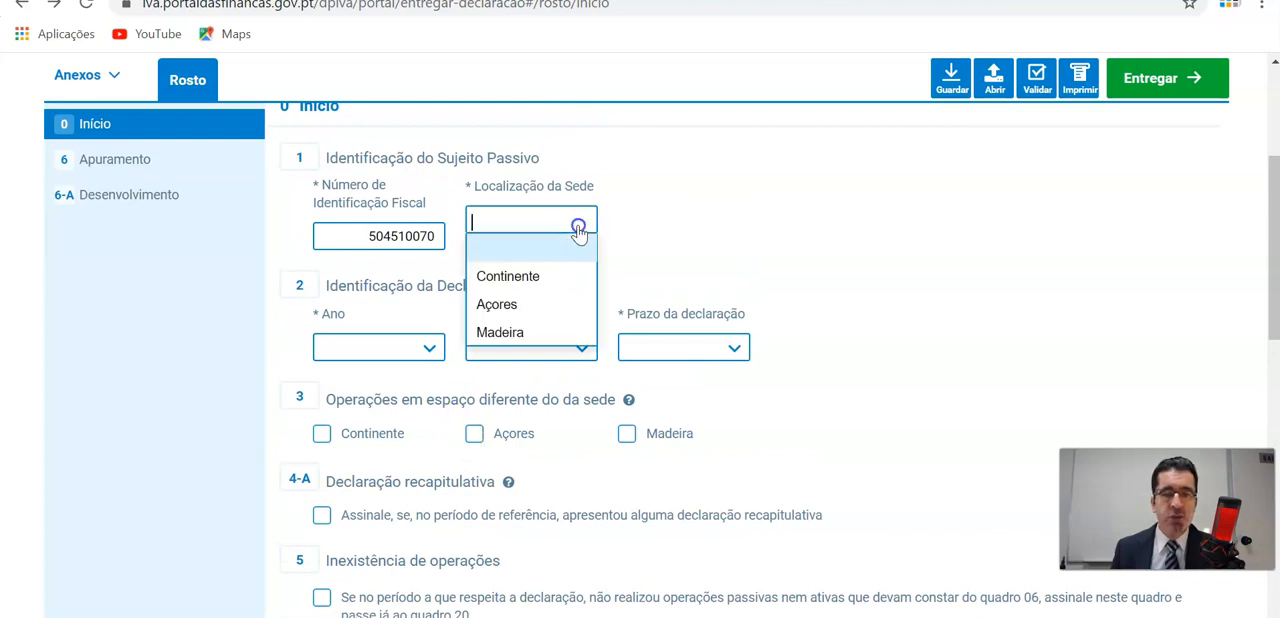
click(531, 288)
Identify the declaration with year 2020, period 2º. Trimestre and submission term Dentro do prazo.
scroll(528, 291, down, 1)
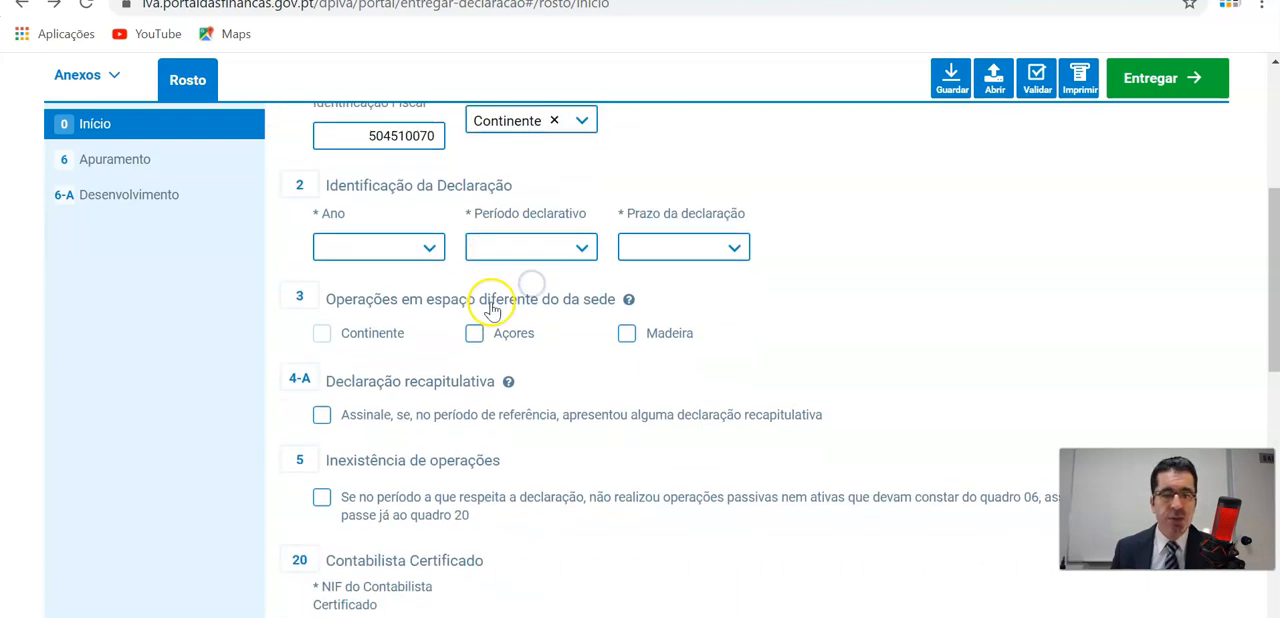
click(431, 251)
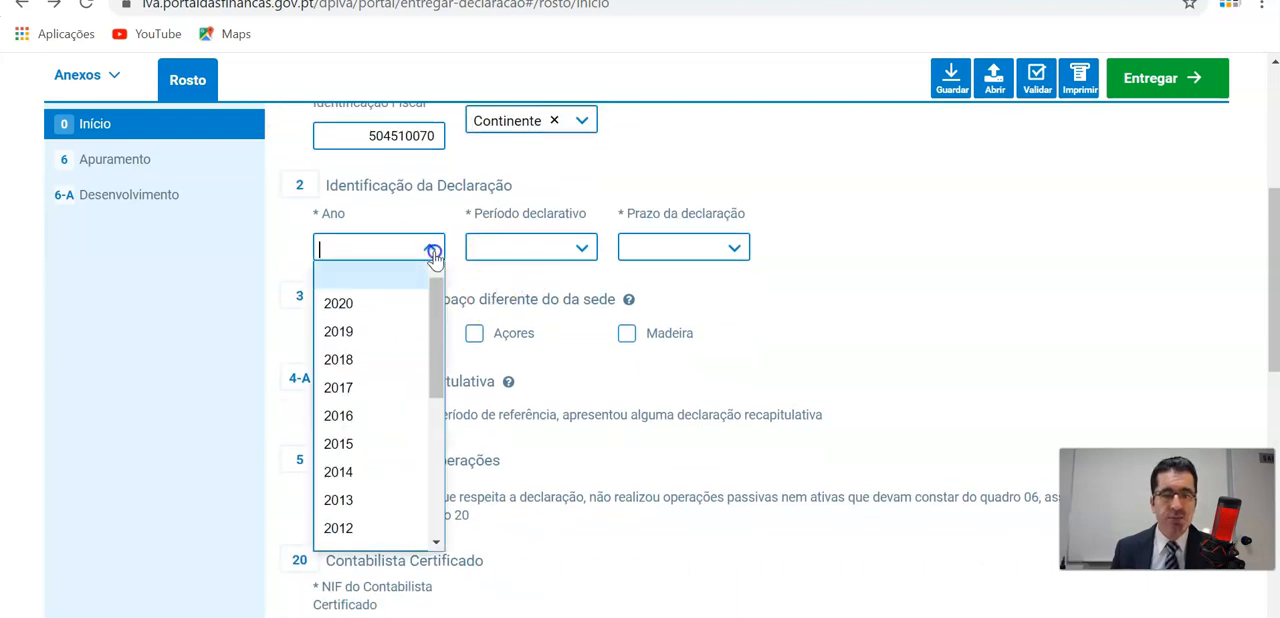
click(391, 302)
click(578, 255)
scroll(578, 255, down, 2)
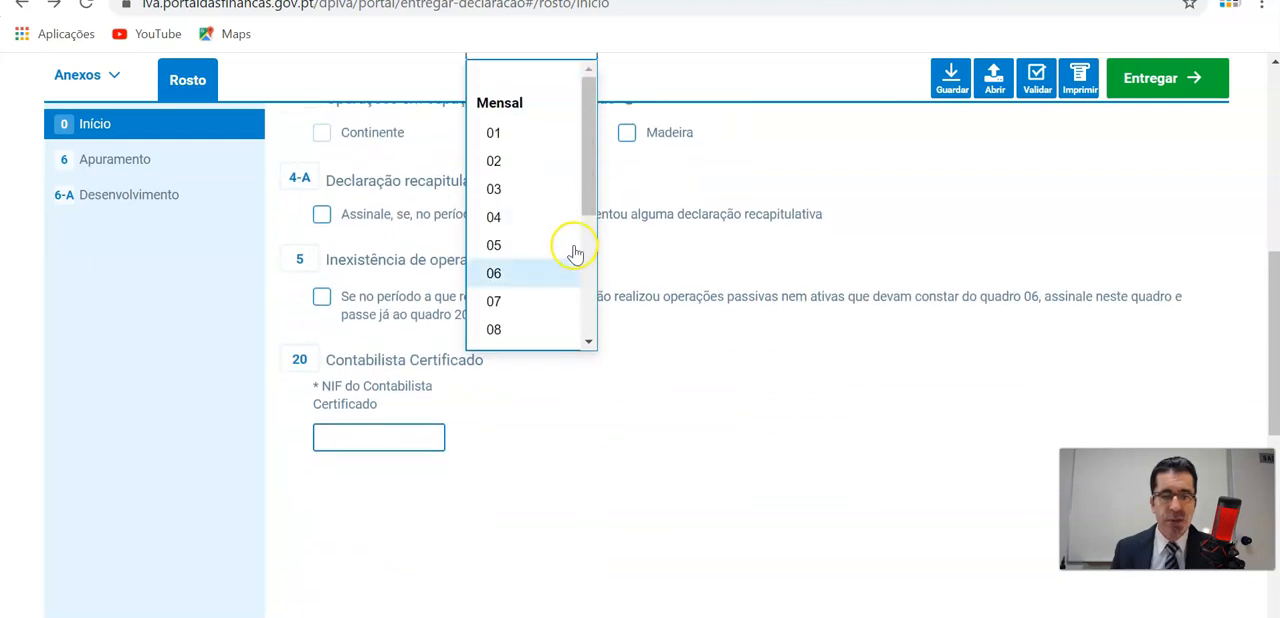
drag(588, 188, 583, 289)
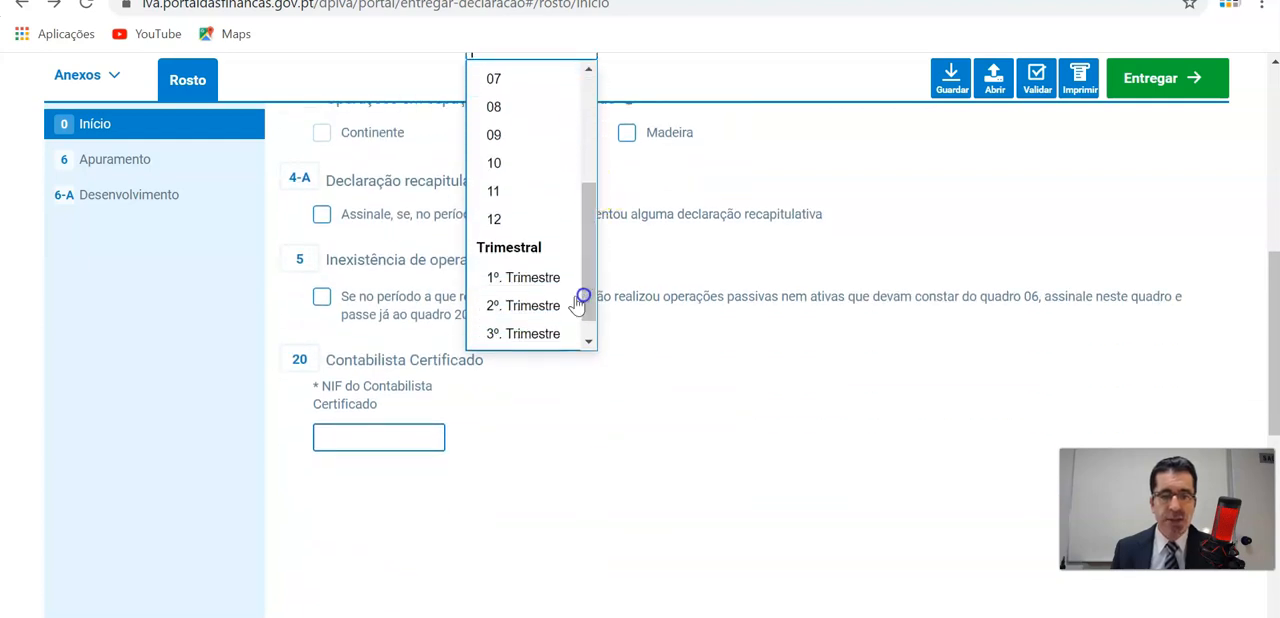
click(531, 300)
scroll(741, 296, up, 2)
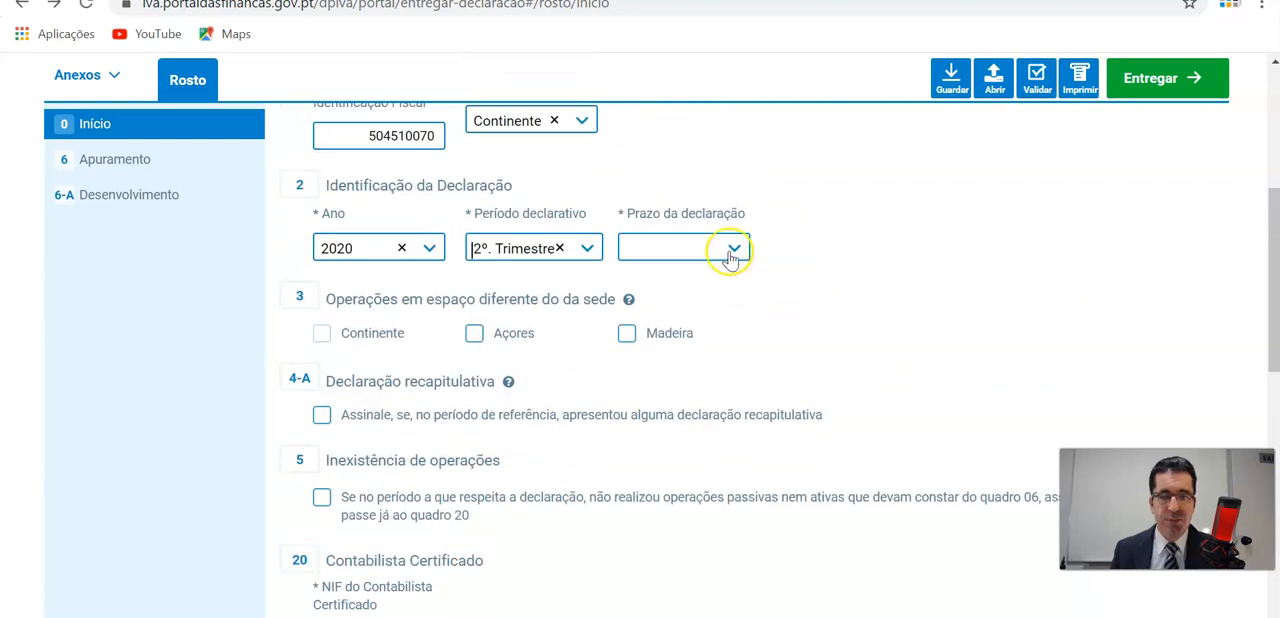
click(735, 248)
click(695, 305)
scroll(809, 300, down, 1)
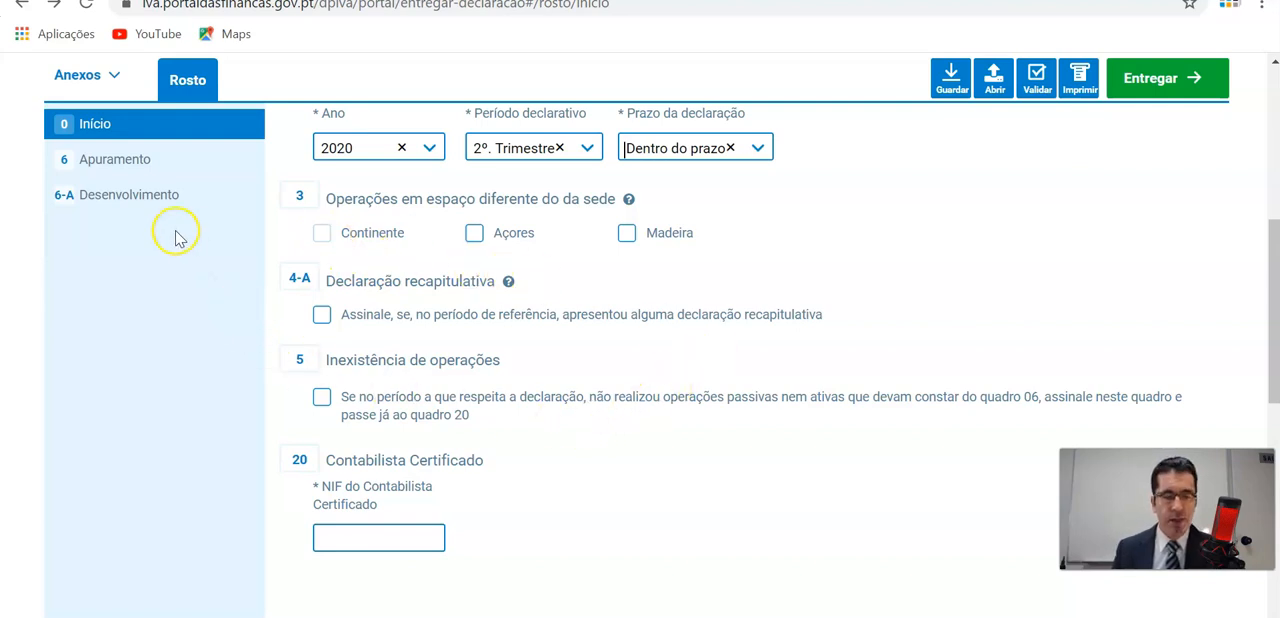
In Apuramento, answer Sim for operations with liquidated tax, Não for operations without it, Sim for deductible tax, and Não for acquirer-liquidated or art. 42.º operations.
click(145, 168)
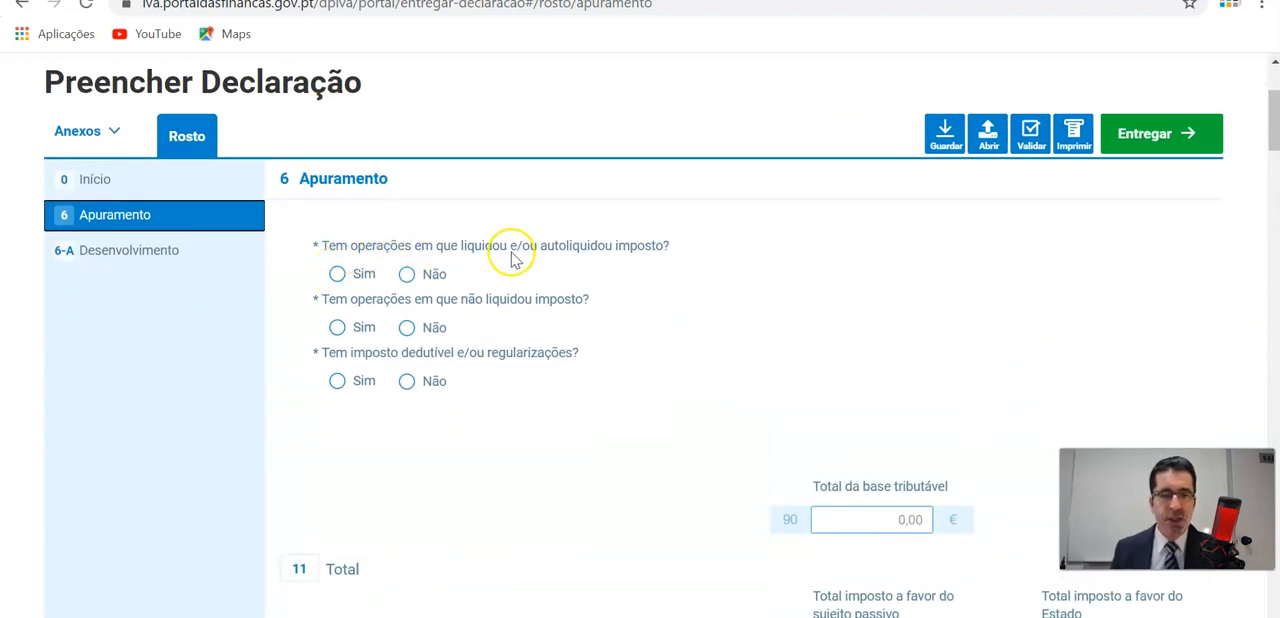
click(337, 273)
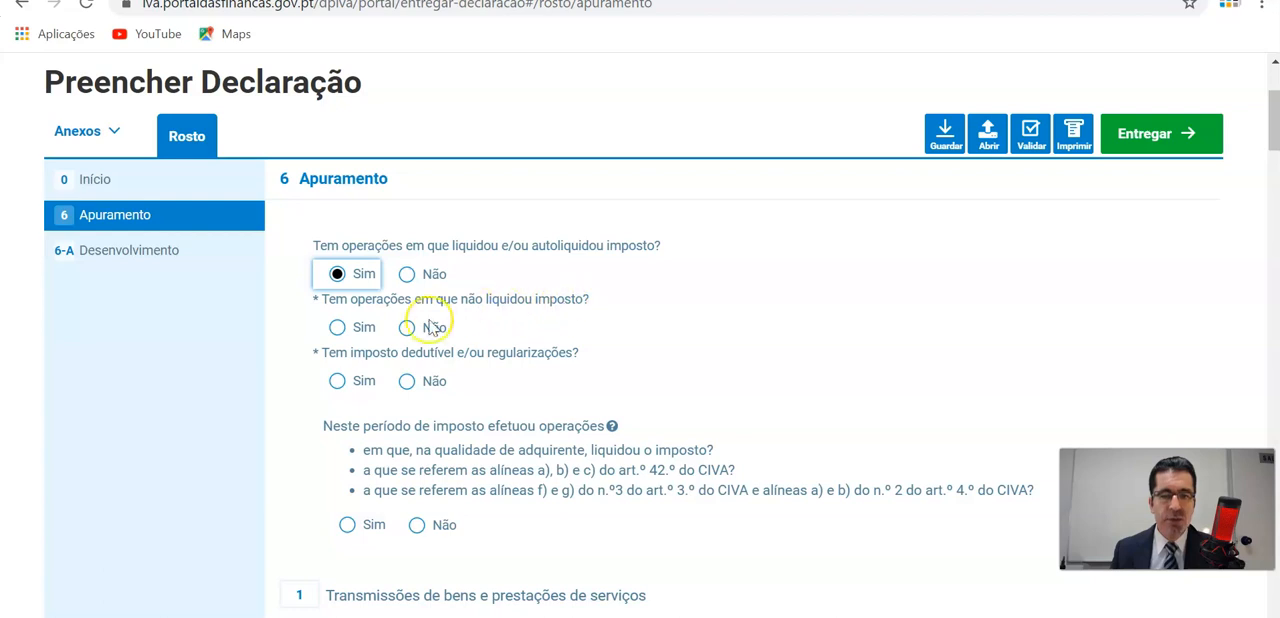
click(407, 328)
scroll(665, 331, down, 1)
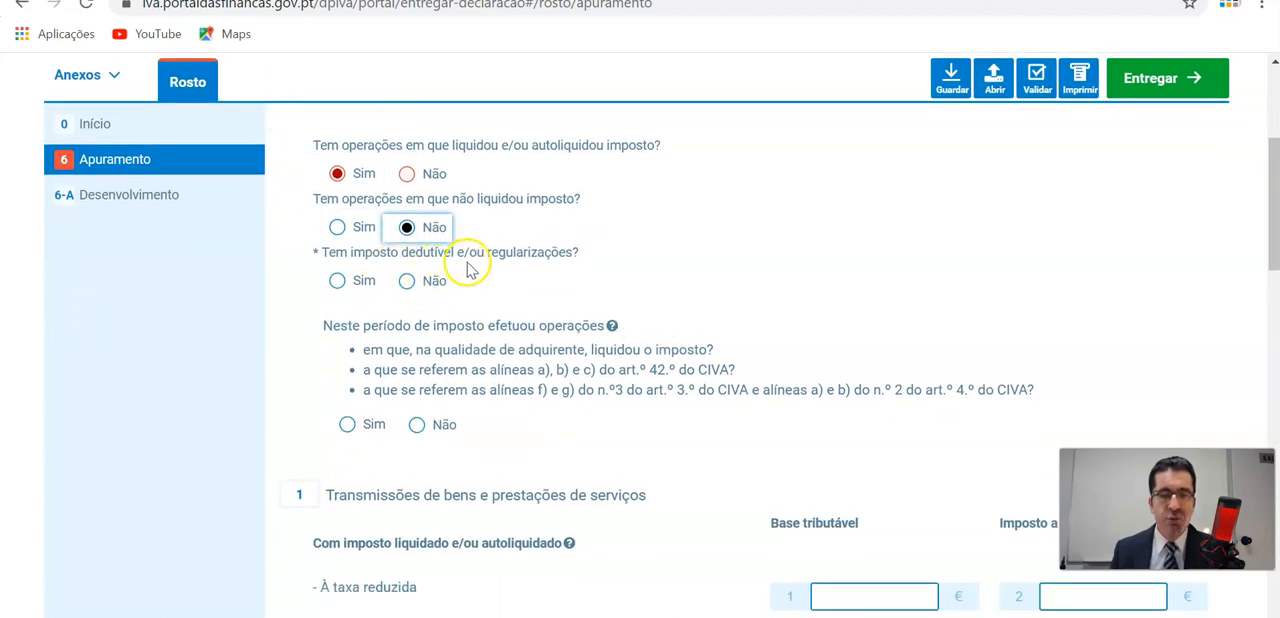
click(337, 281)
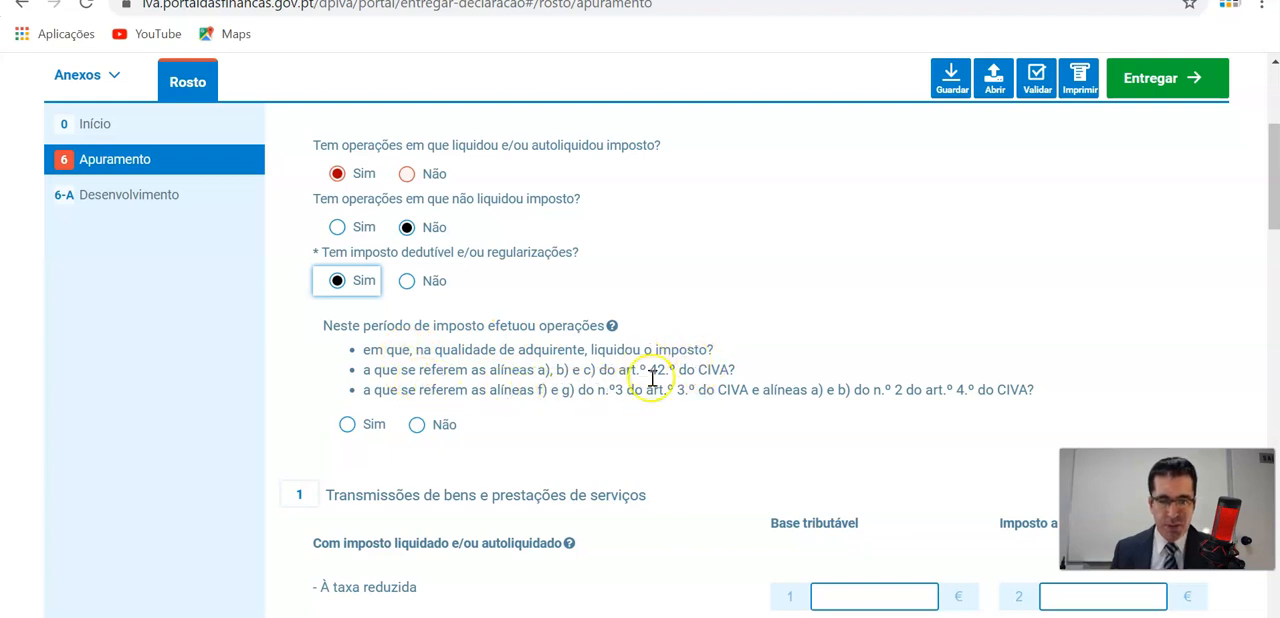
click(416, 426)
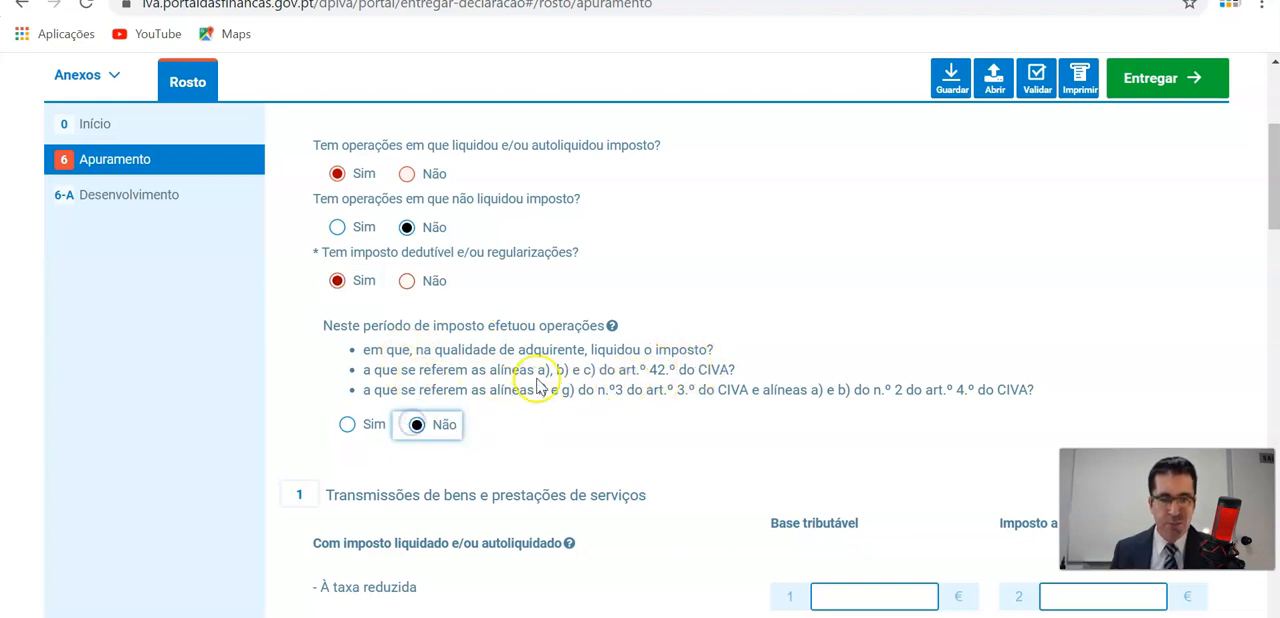
Under Transmissões de bens e prestações de serviços à taxa normal, enter a taxable base of 15 000,00 and tax of 3 450,00.
scroll(537, 380, down, 3)
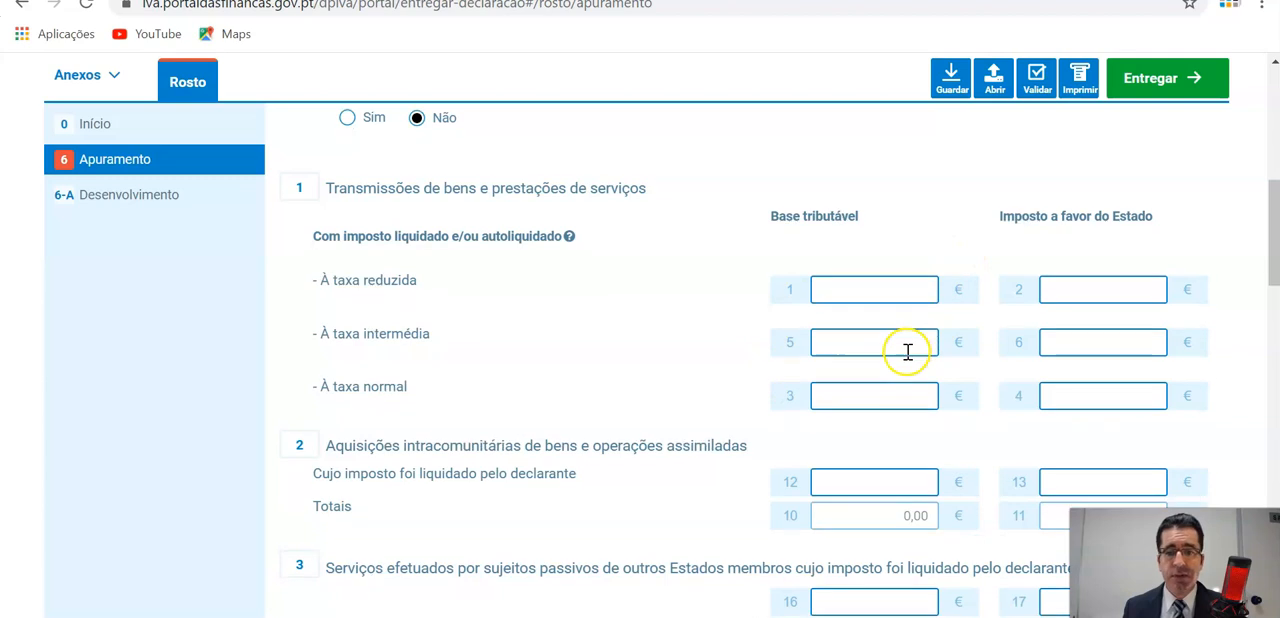
scroll(890, 330, down, 1)
click(874, 302)
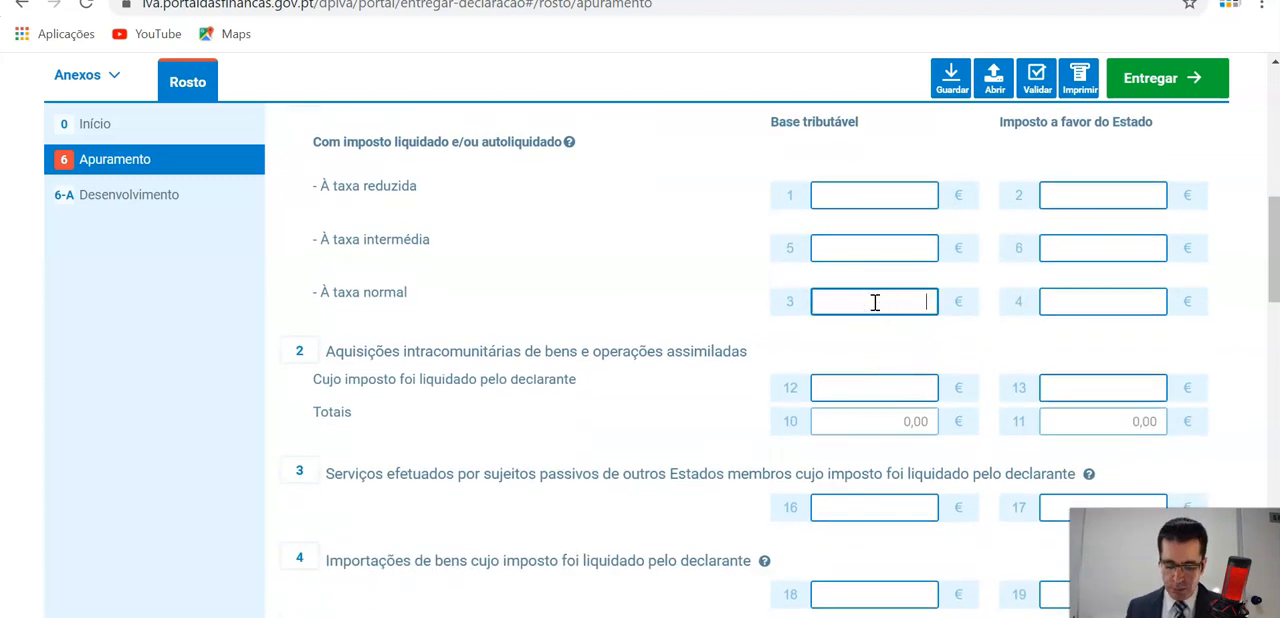
text(1)
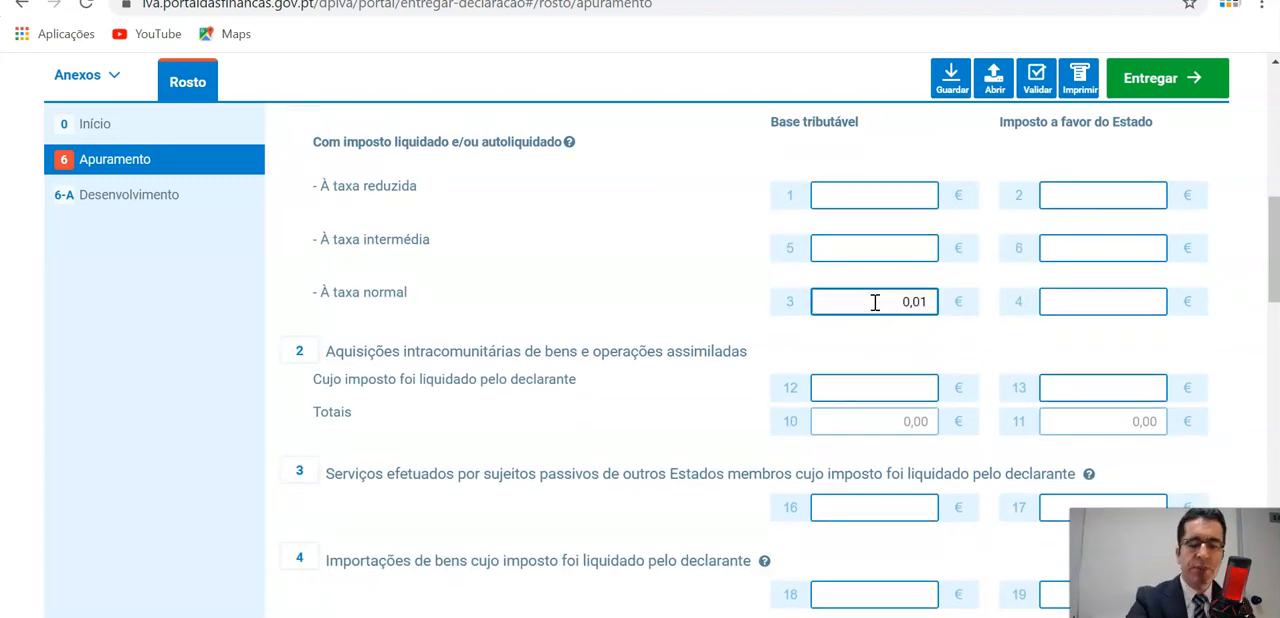
text(5 000,00)
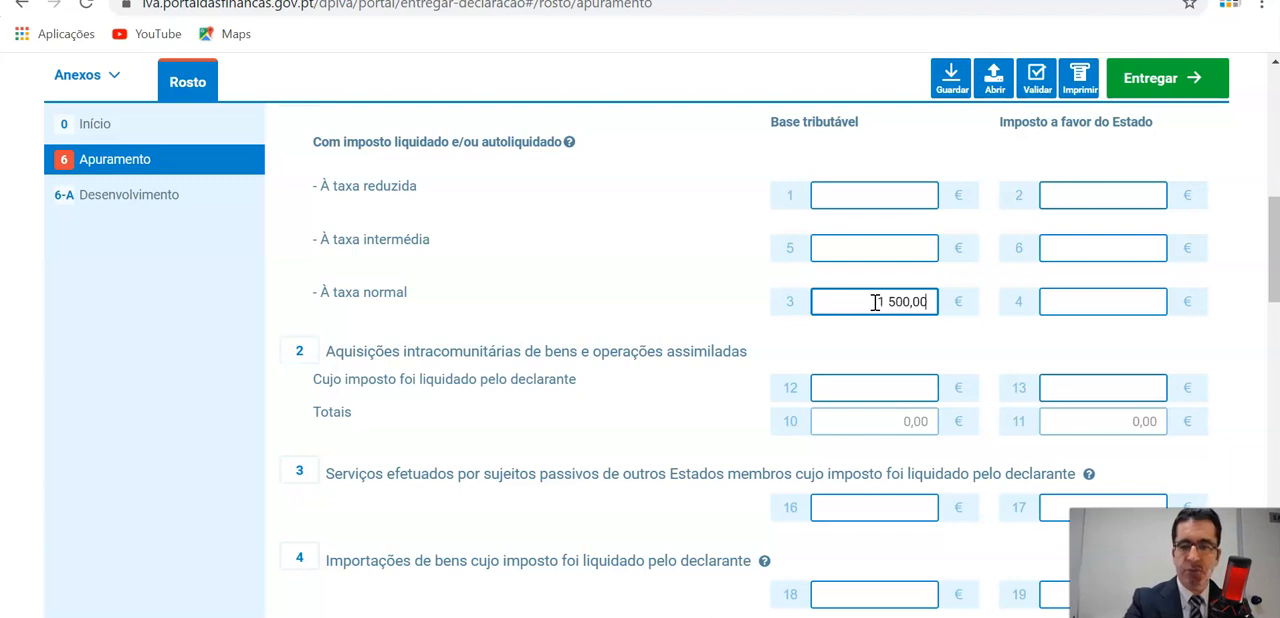
click(1072, 304)
text(345000)
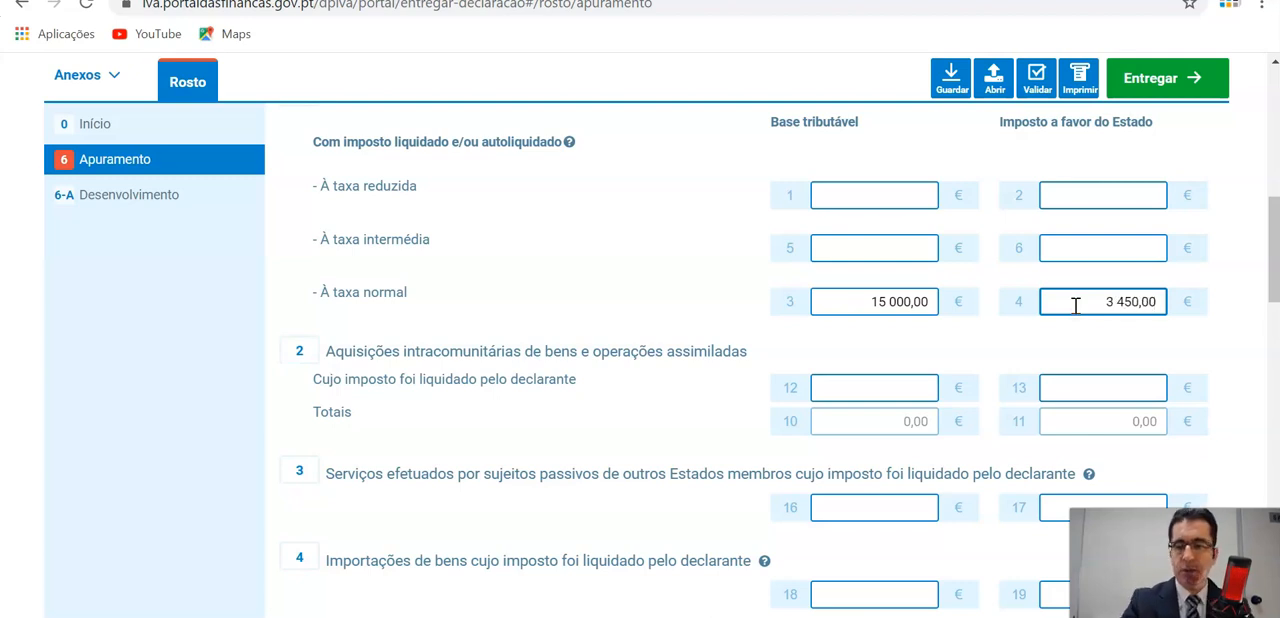
scroll(1076, 303, down, 1)
click(1108, 287)
Enter 4 600,00 of deductible tax for Ativos não correntes (Imobilizado) in field 20.
scroll(1108, 287, down, 3)
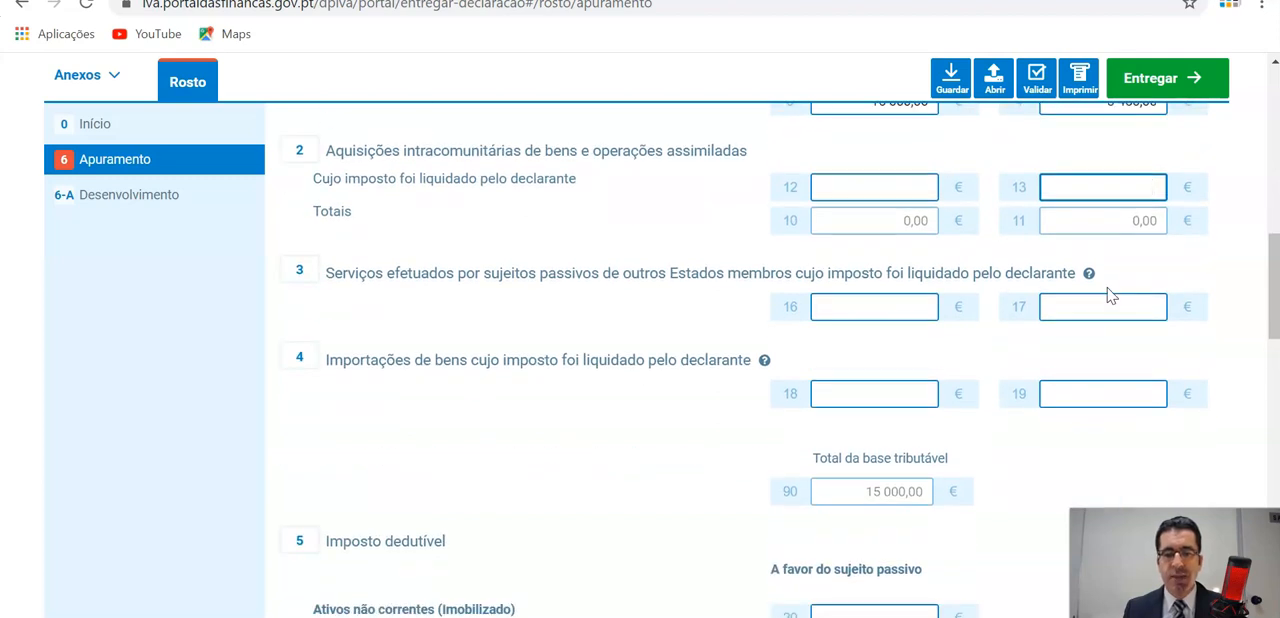
scroll(1108, 295, down, 2)
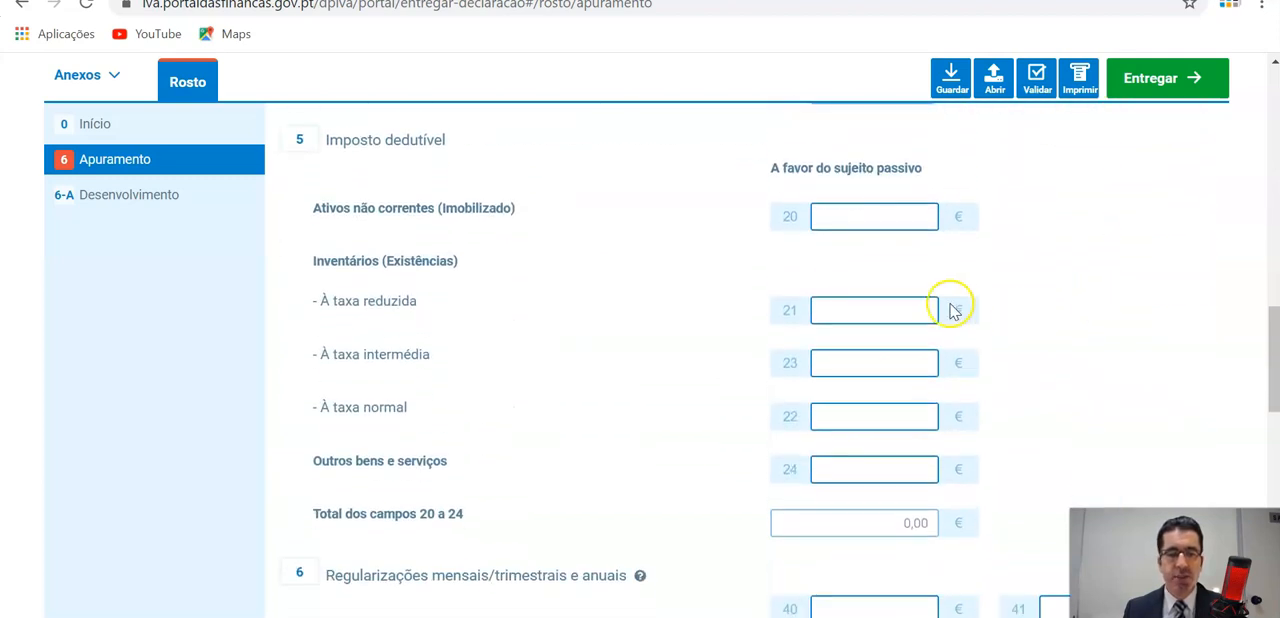
scroll(670, 275, up, 1)
click(838, 317)
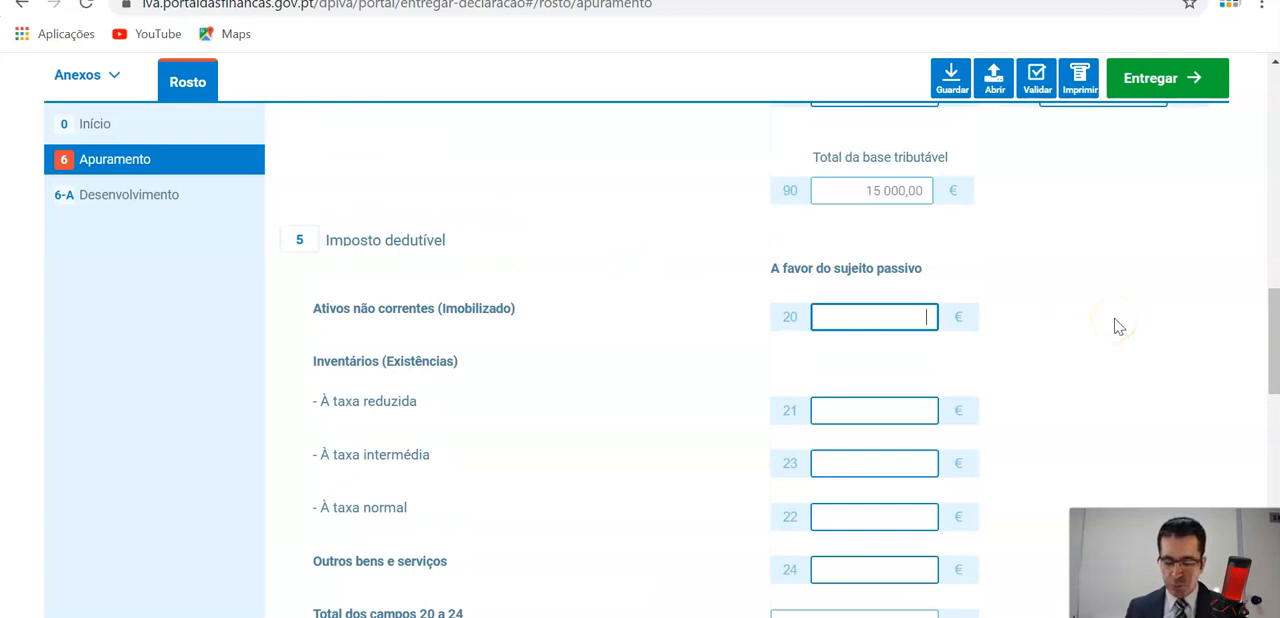
text(460000)
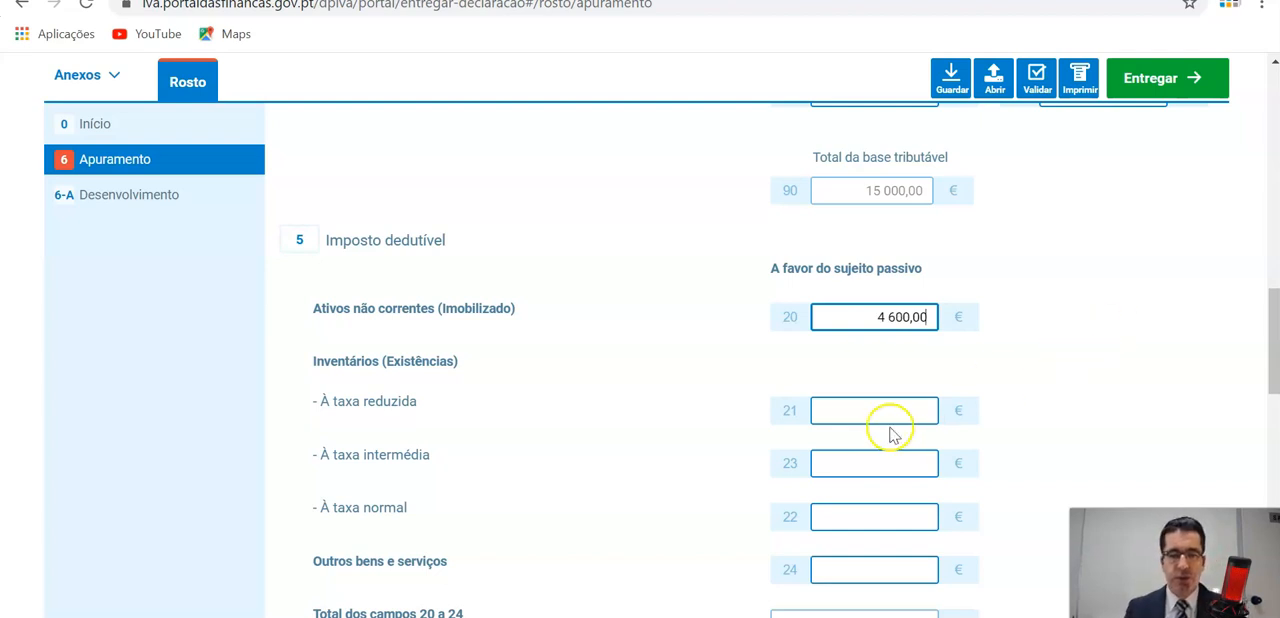
Enter 1 840,00 of deductible tax for Inventários à taxa normal in field 22.
scroll(885, 416, down, 1)
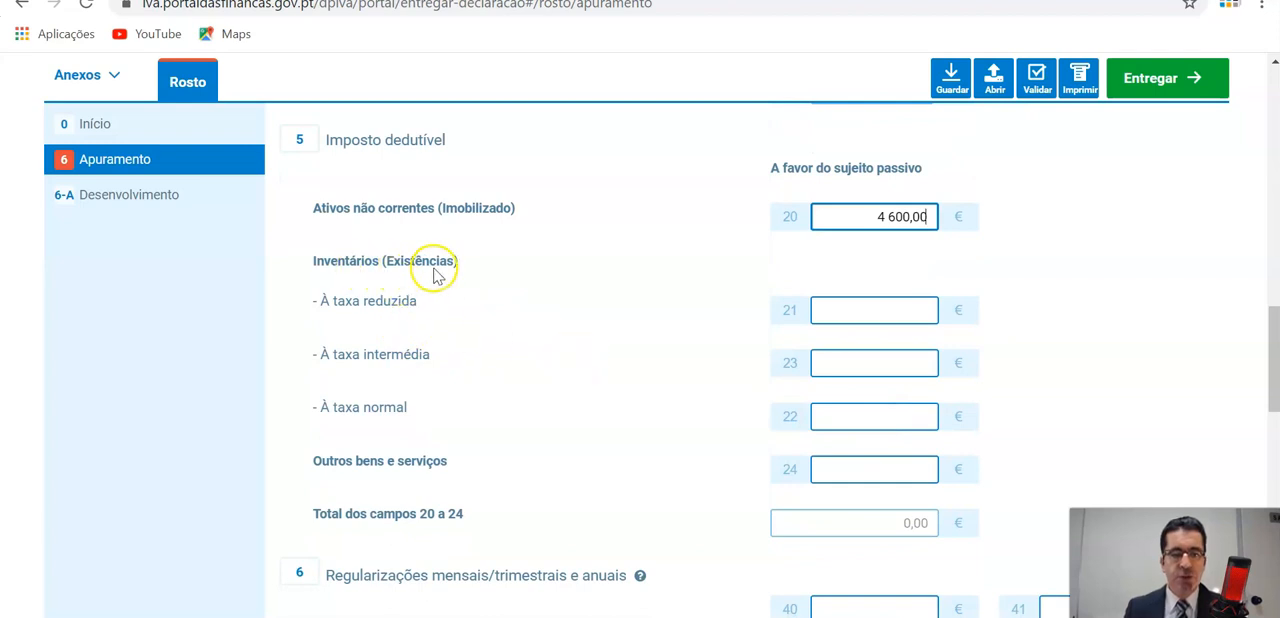
click(838, 412)
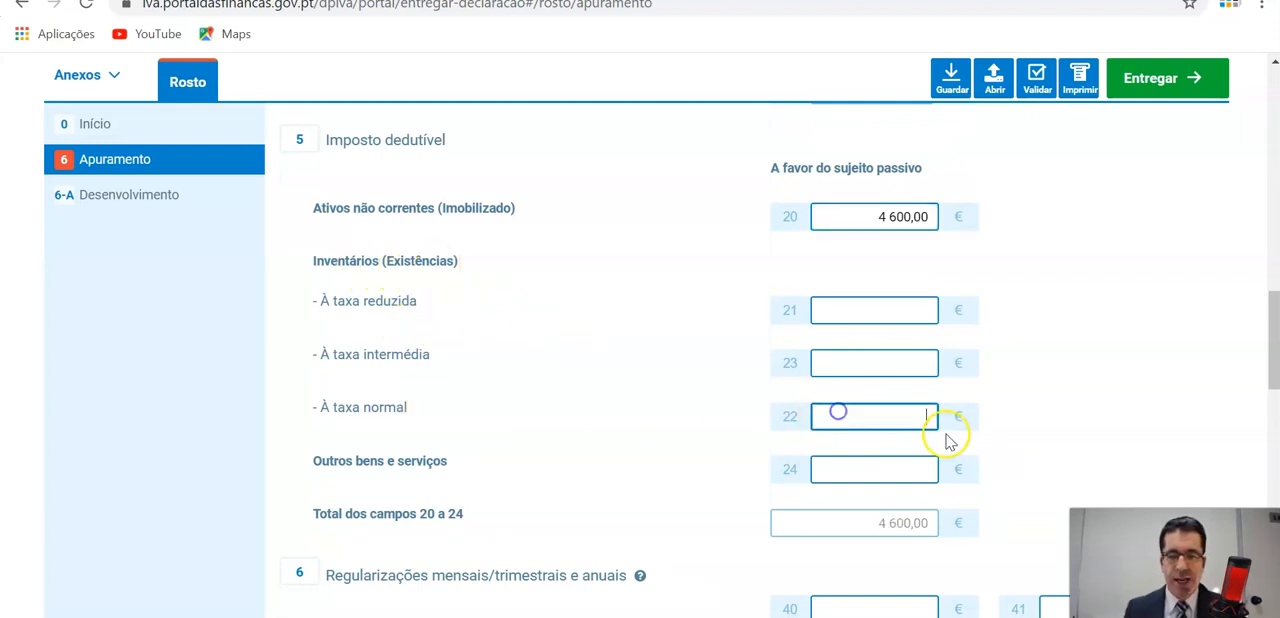
text(0,01)
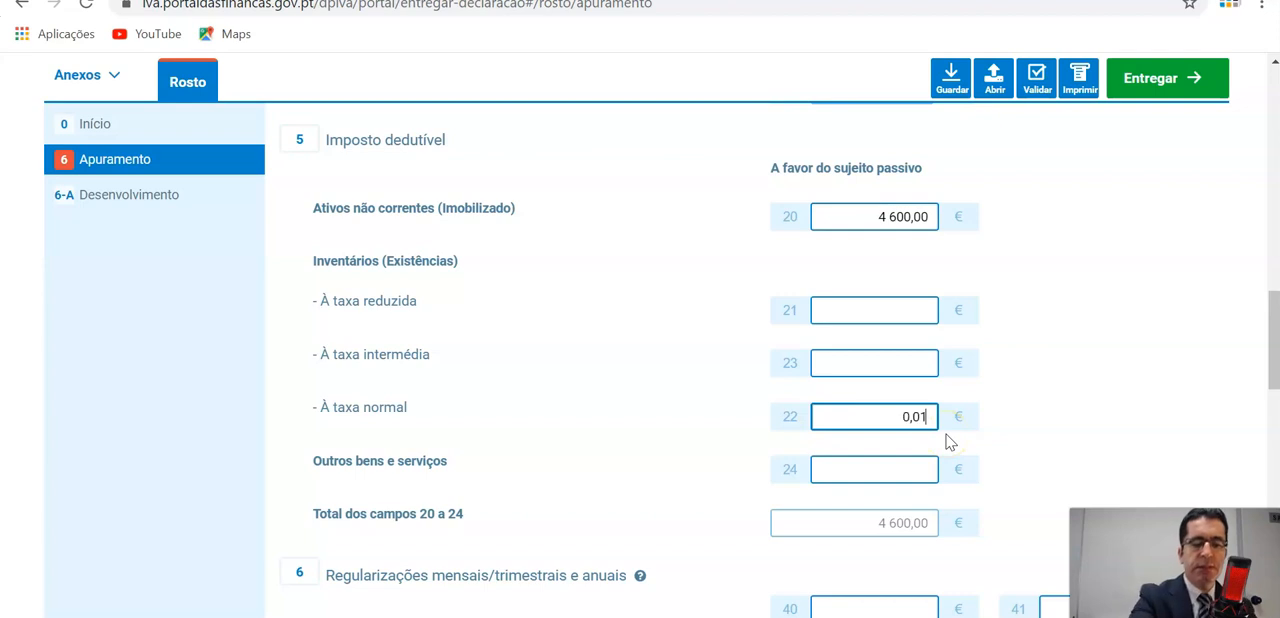
text(84000)
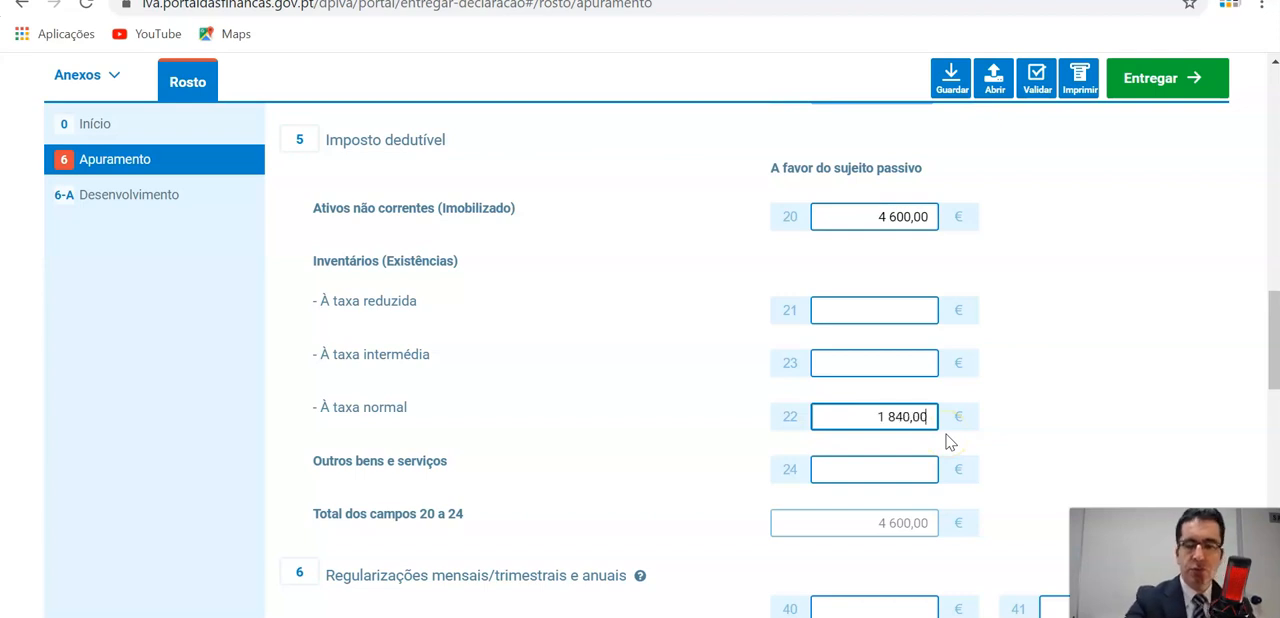
click(934, 423)
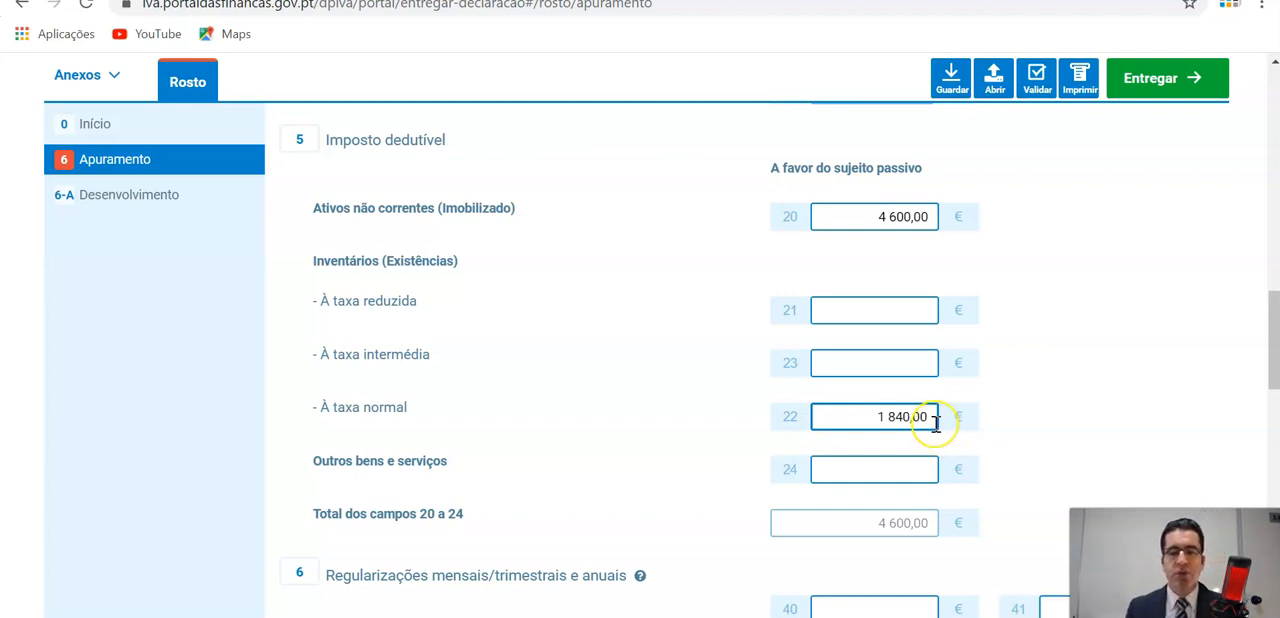
click(926, 425)
Enter 128,14 of deductible tax for Outros bens e serviços in field 24.
scroll(926, 425, down, 1)
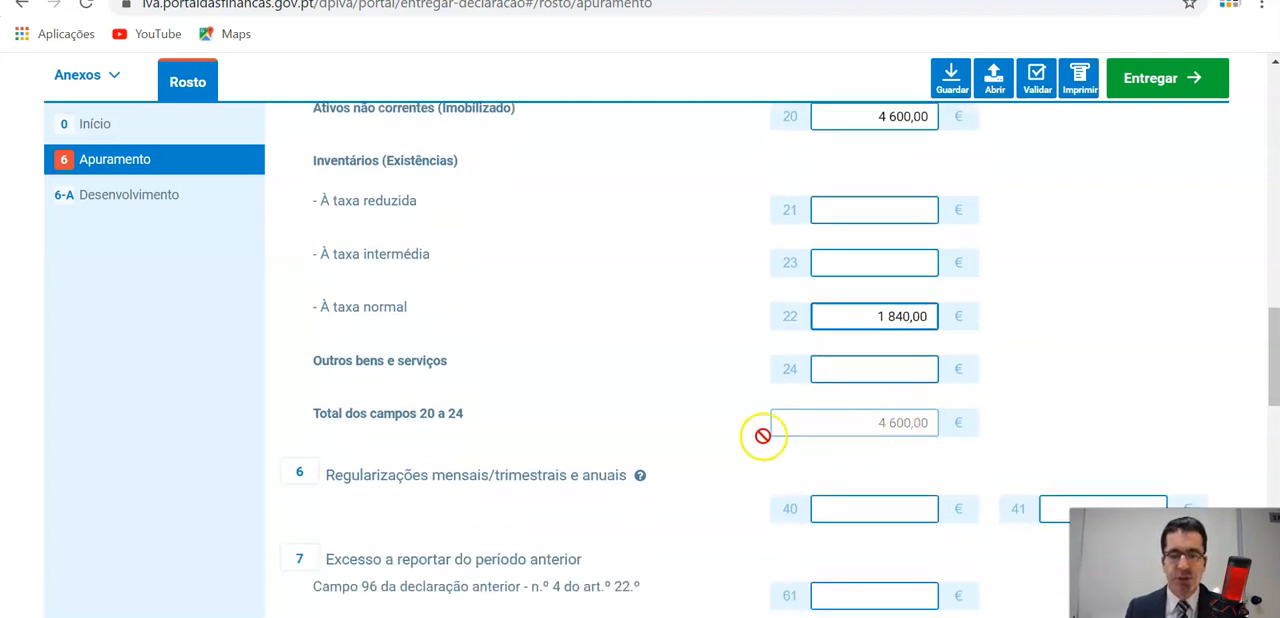
click(878, 370)
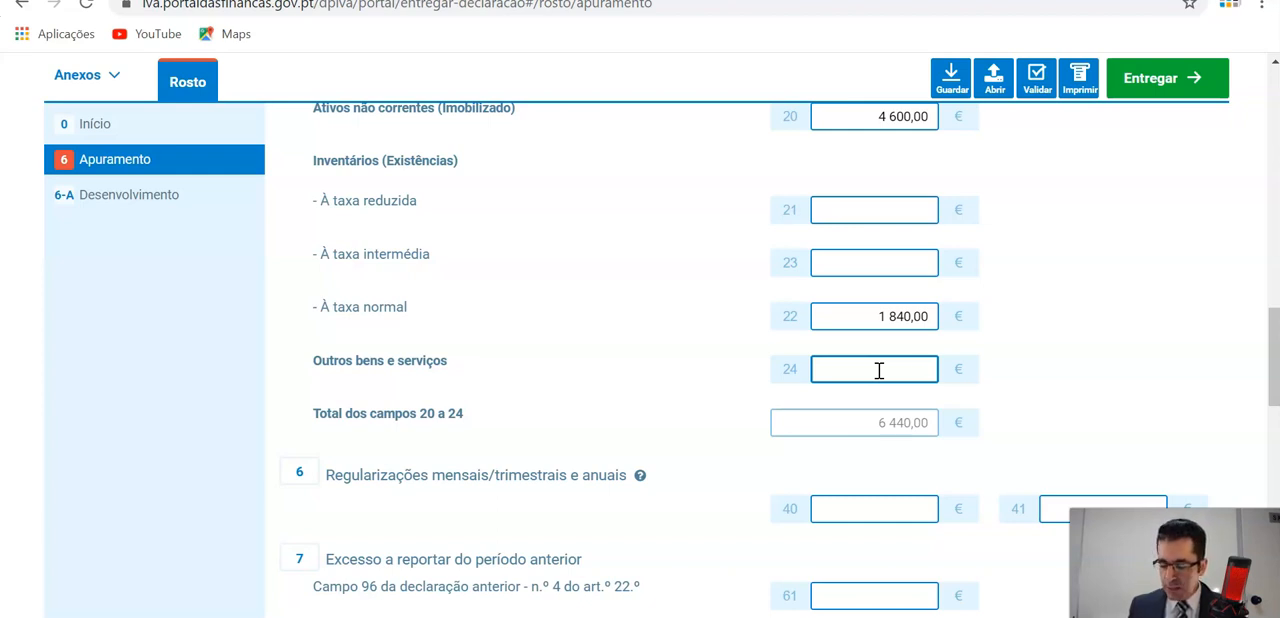
text(0,12)
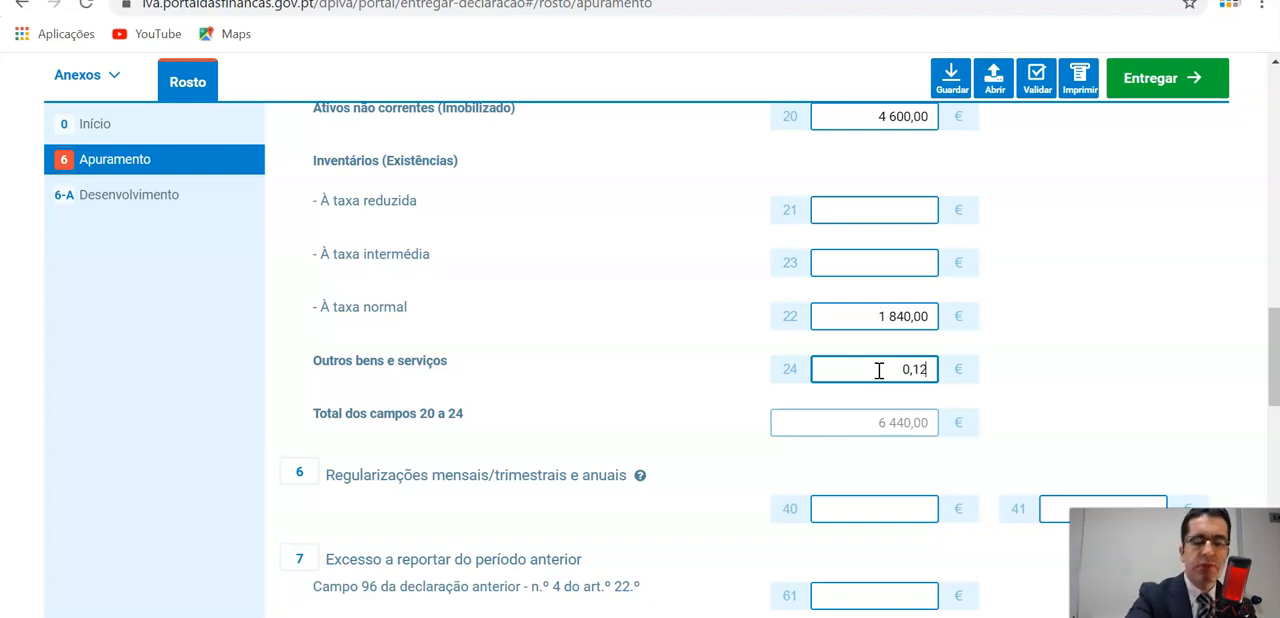
text(8)
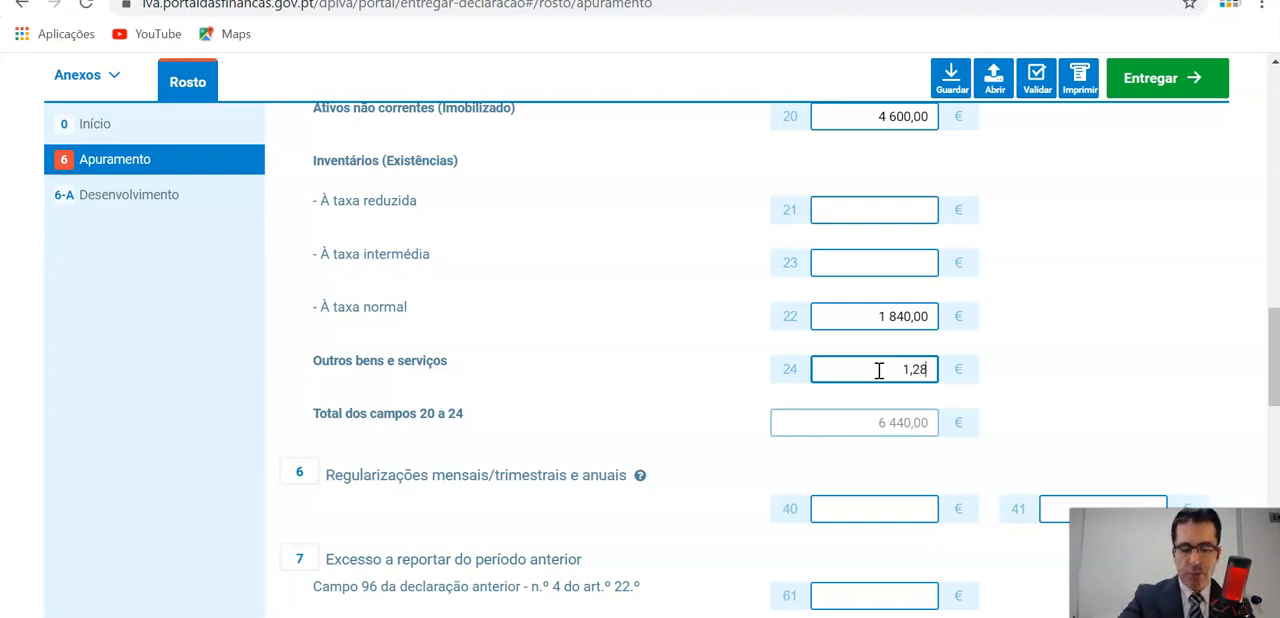
text(1)
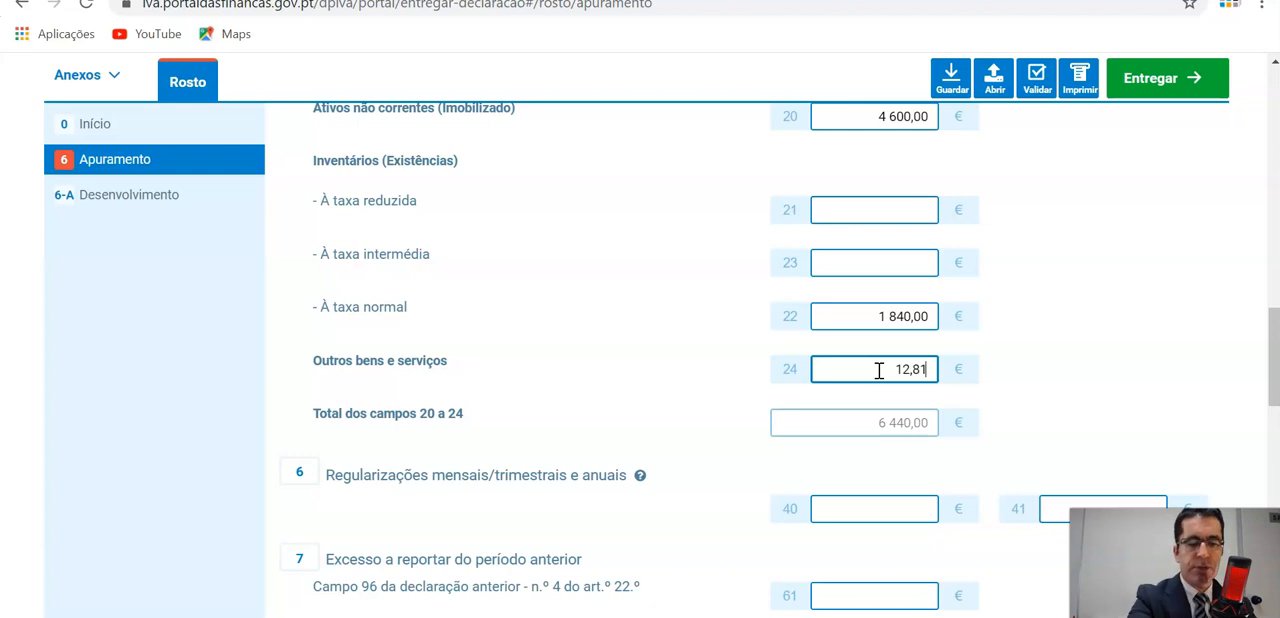
text(4)
click(892, 261)
Examine the deductible tax entries, totals and Crédito de imposto a recuperar, then compare them with the handwritten Exemplo 2 summary in the PDF.
scroll(894, 260, up, 1)
scroll(906, 268, up, 3)
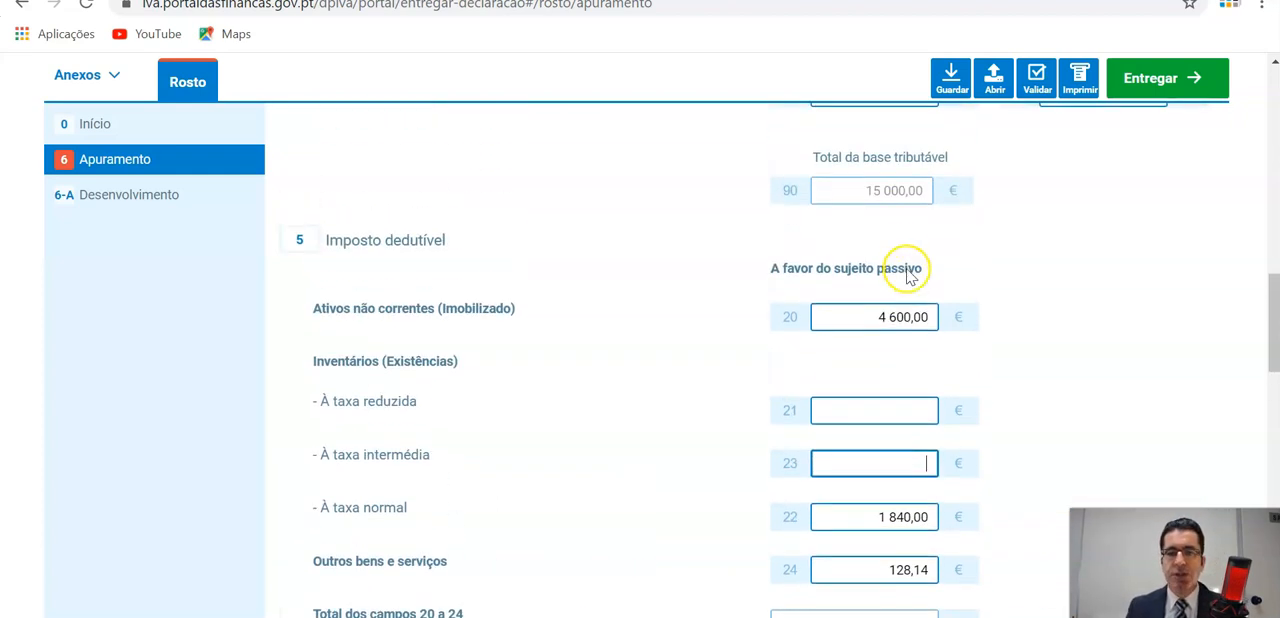
scroll(906, 265, down, 2)
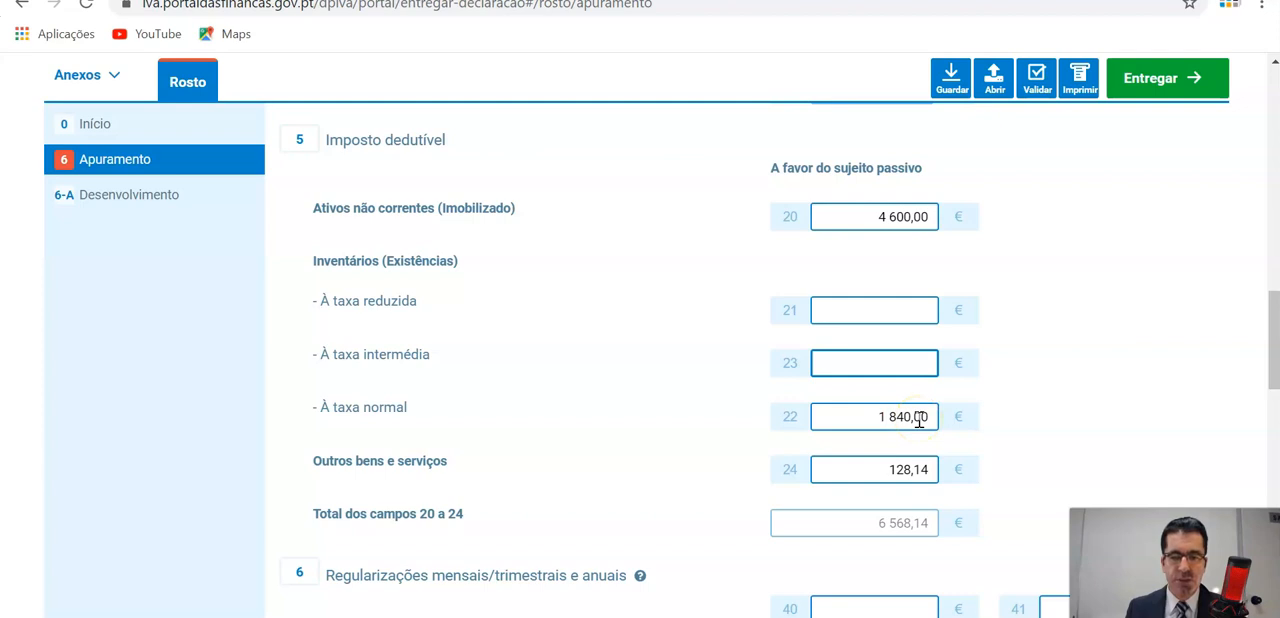
scroll(919, 420, down, 1)
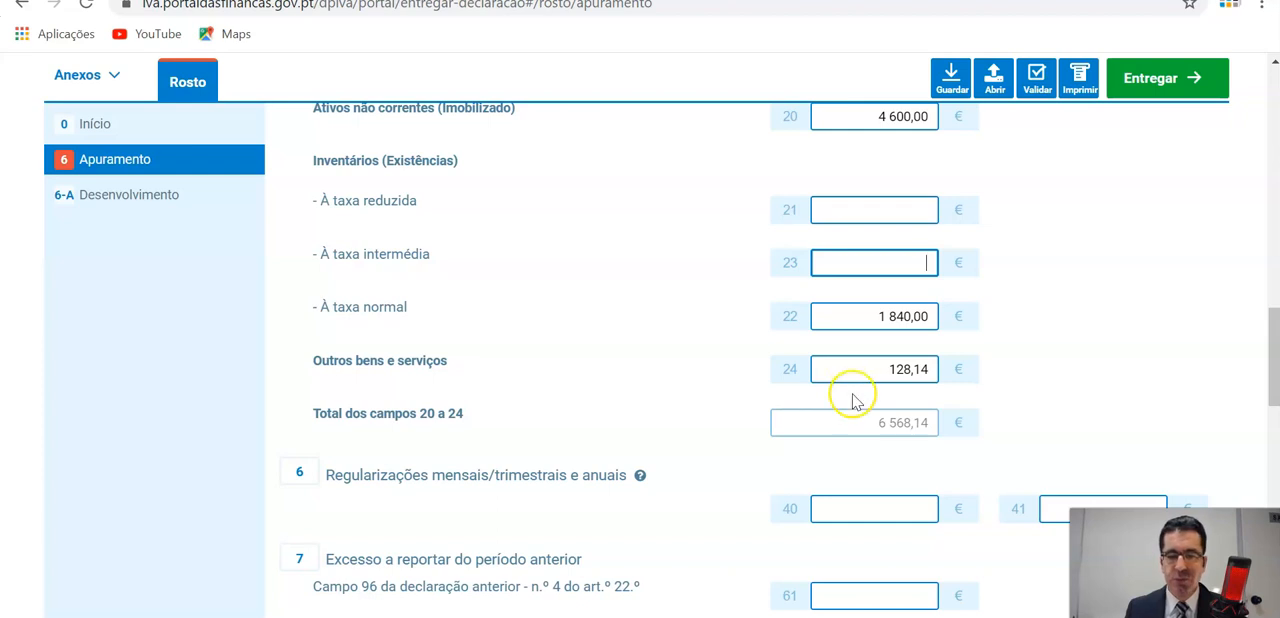
scroll(852, 398, down, 4)
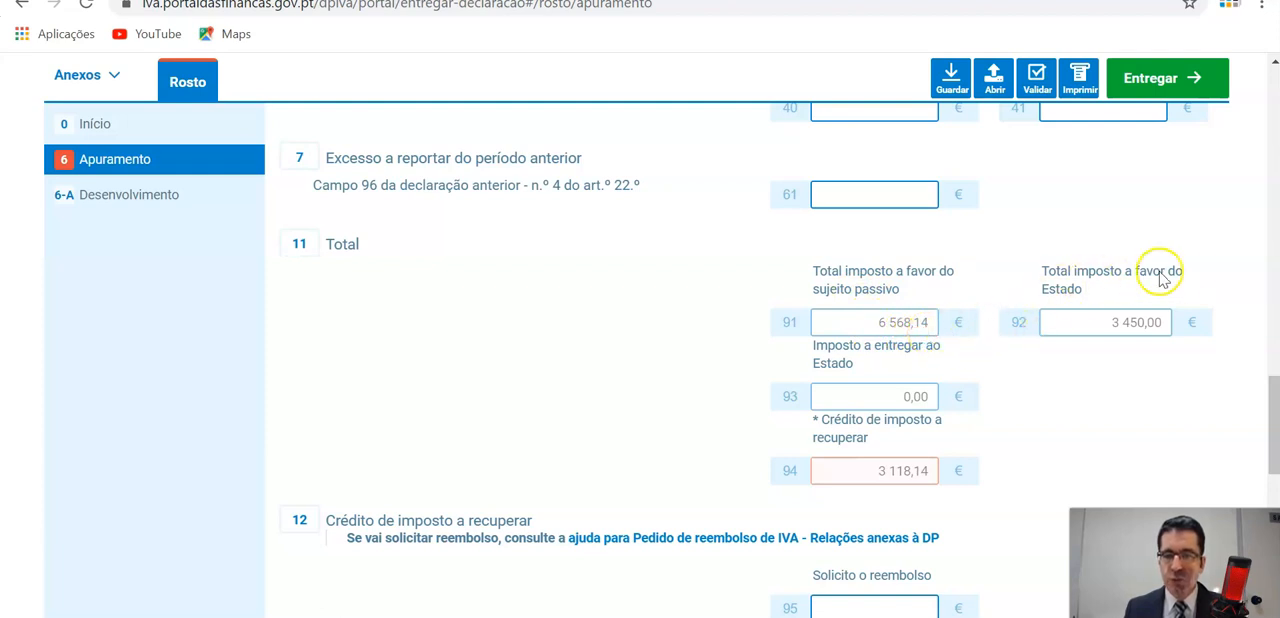
click(1143, 326)
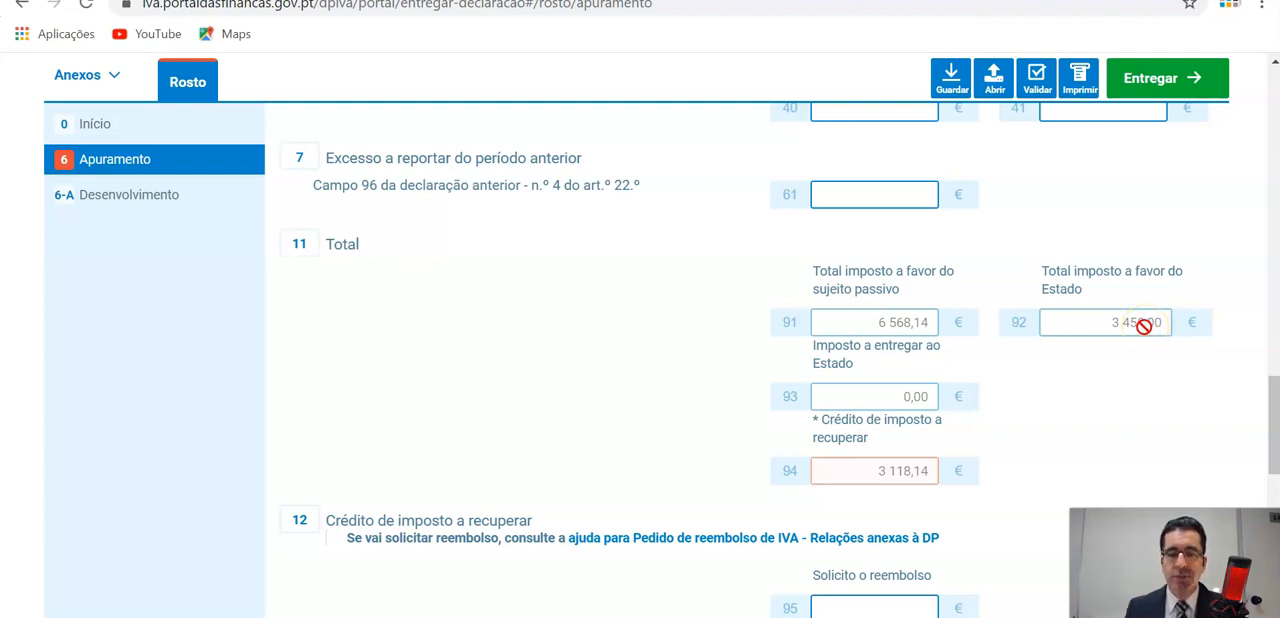
scroll(1143, 326, down, 1)
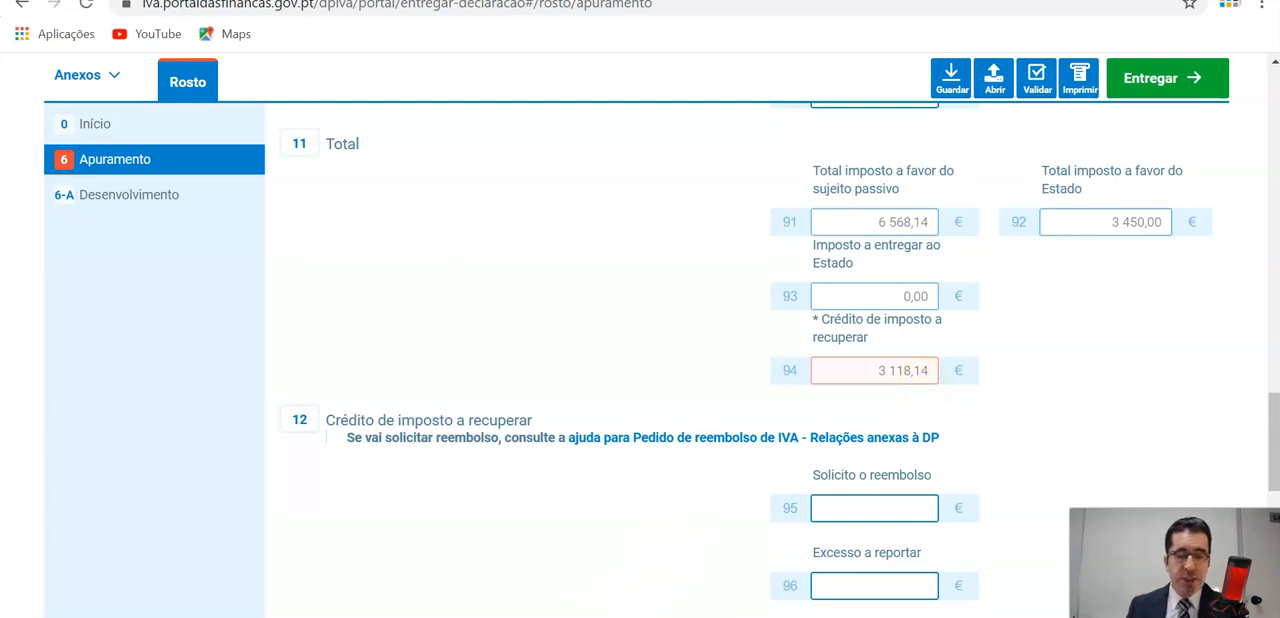
key(alt+Tab)
scroll(600, 445, down, 1)
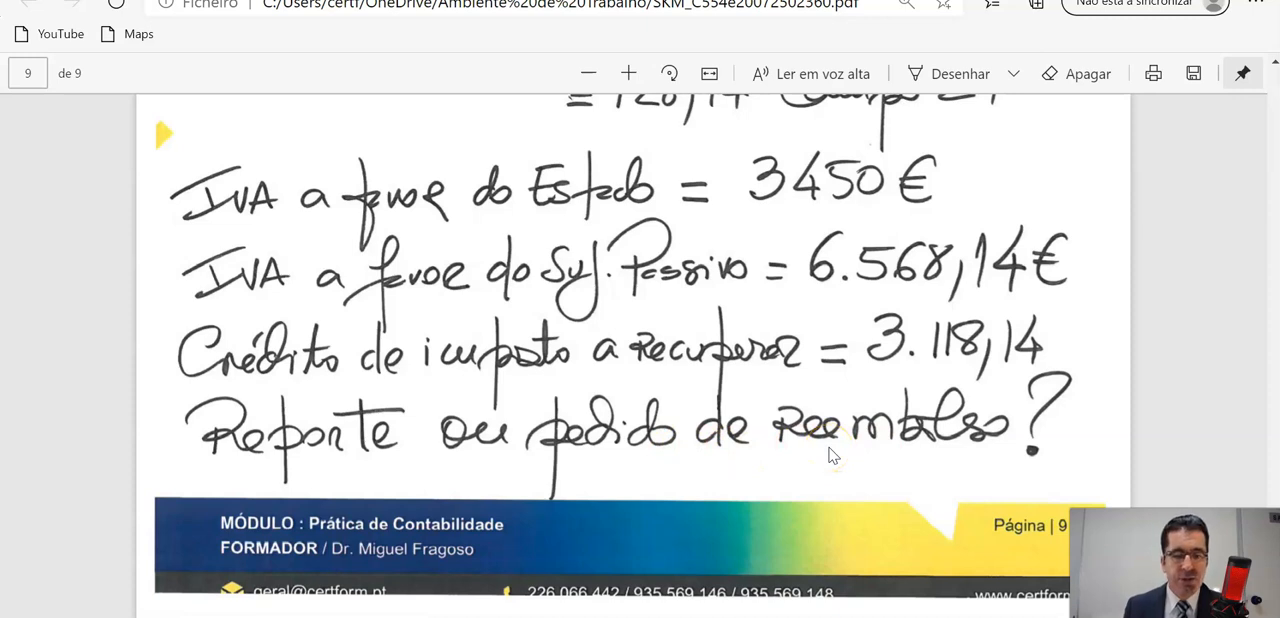
Switch to the CIVA page in Chrome, return to the code's index and open Artigo 22.º, Momento e modalidades do exercício do direito à dedução.
mouse_move(683, 616)
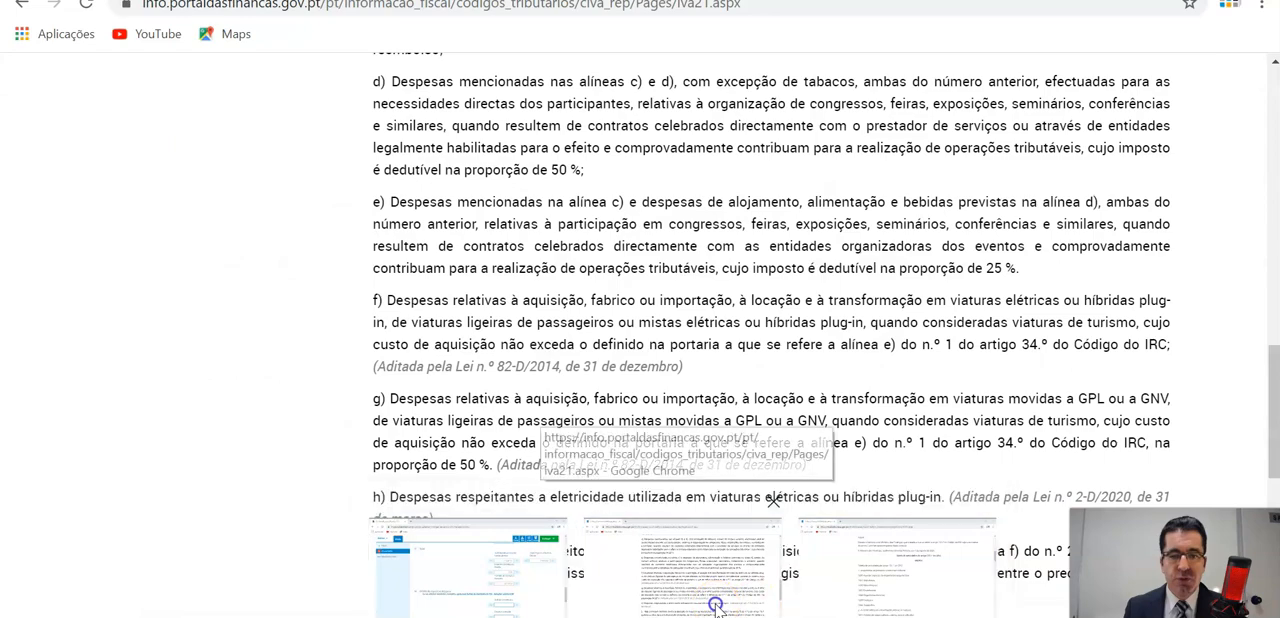
click(715, 604)
scroll(571, 490, up, 5)
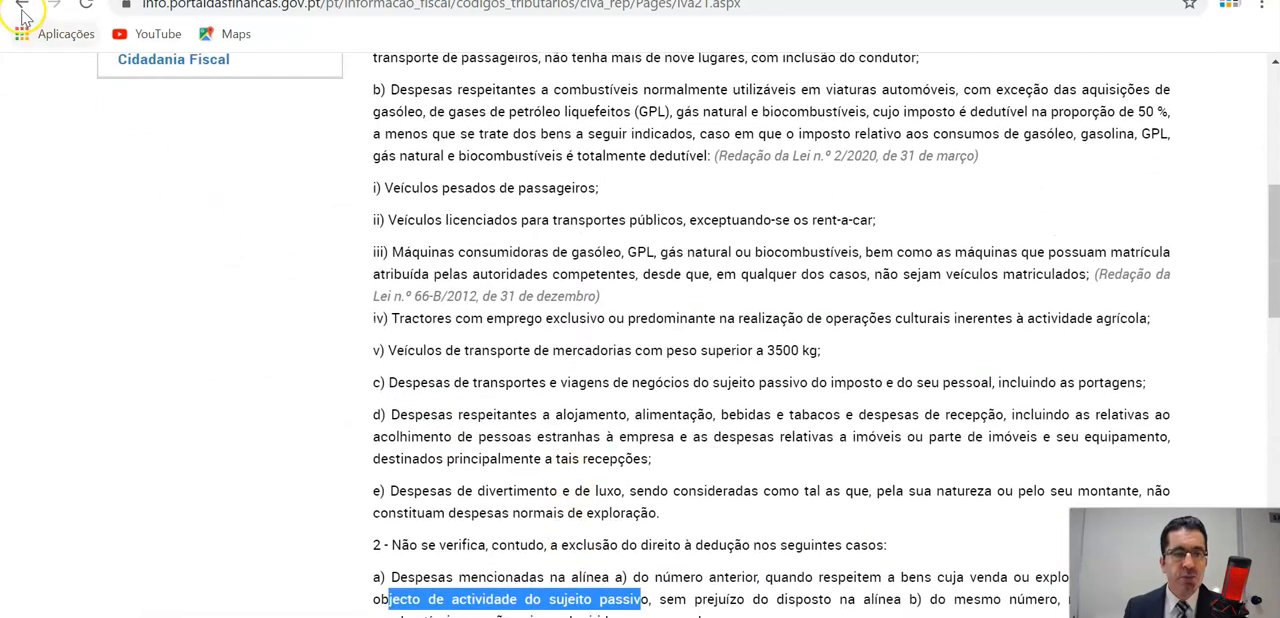
click(22, 14)
scroll(472, 248, down, 1)
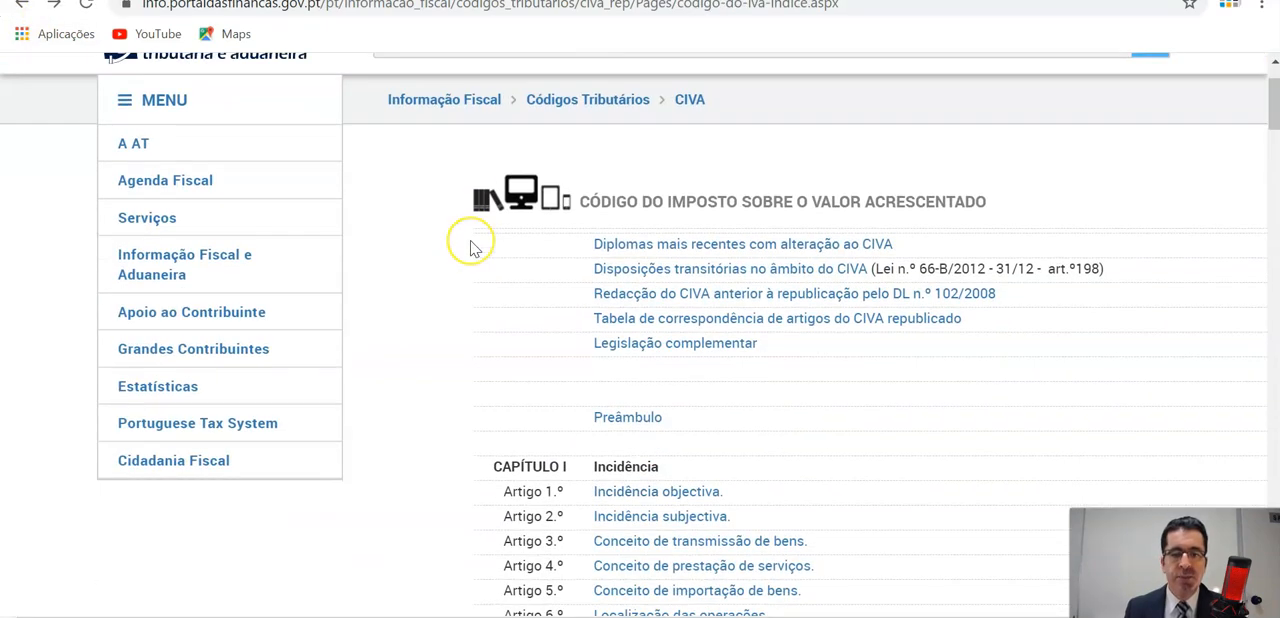
scroll(474, 248, down, 9)
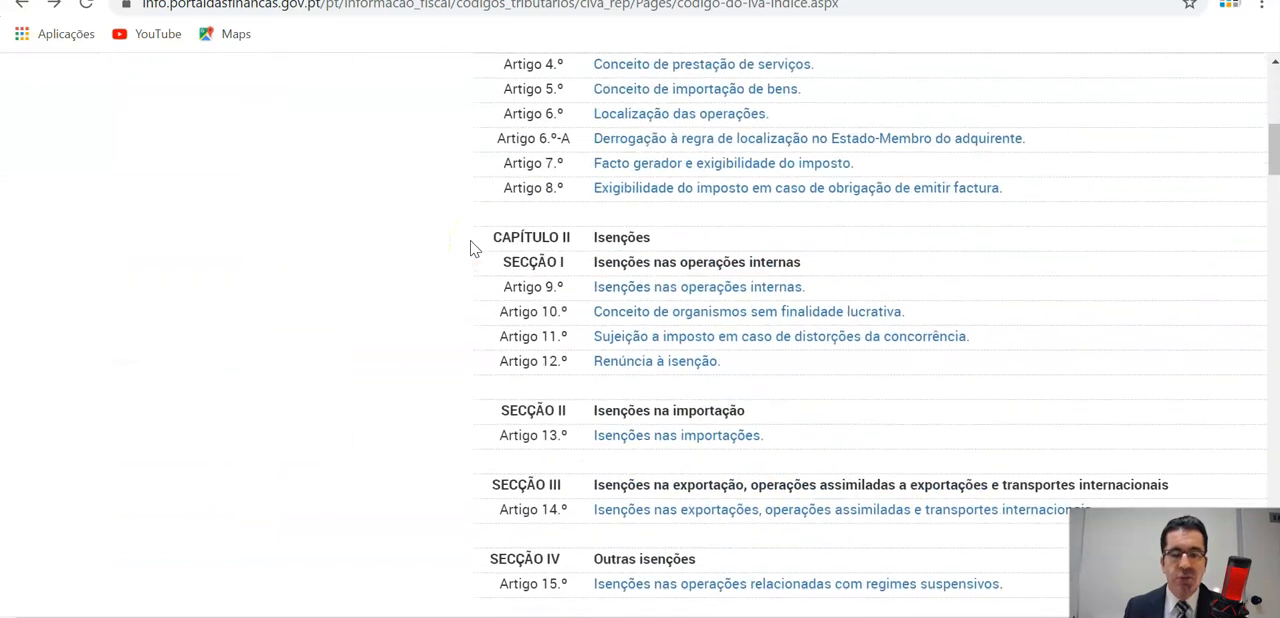
scroll(474, 248, down, 5)
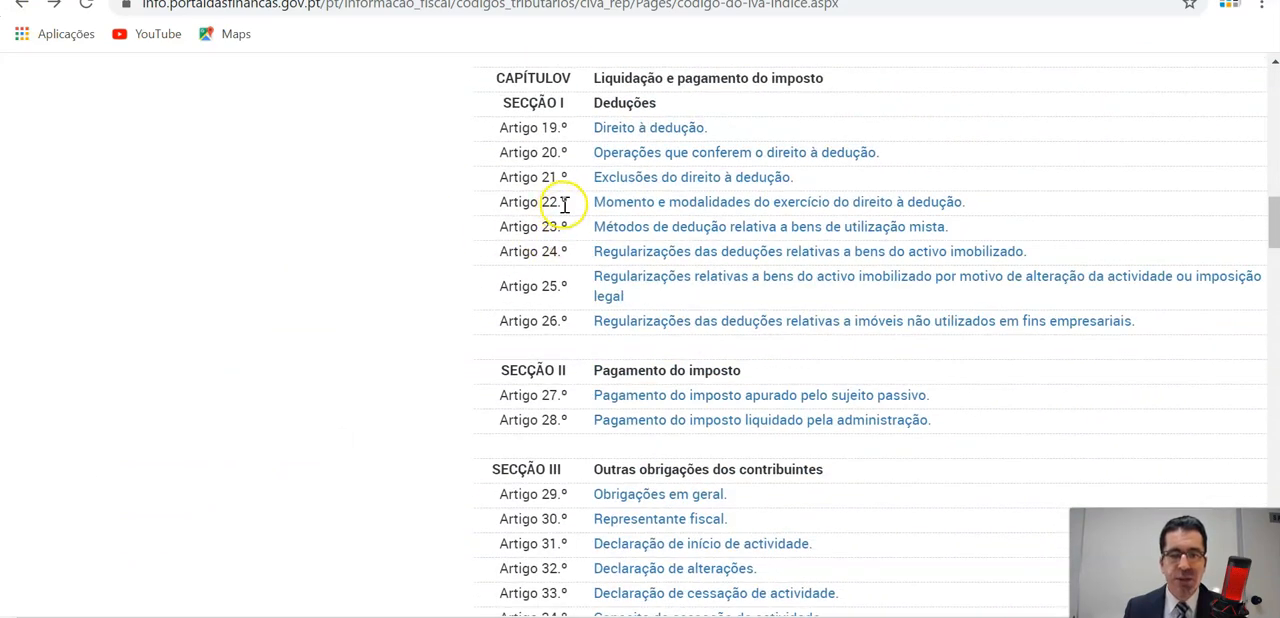
click(686, 206)
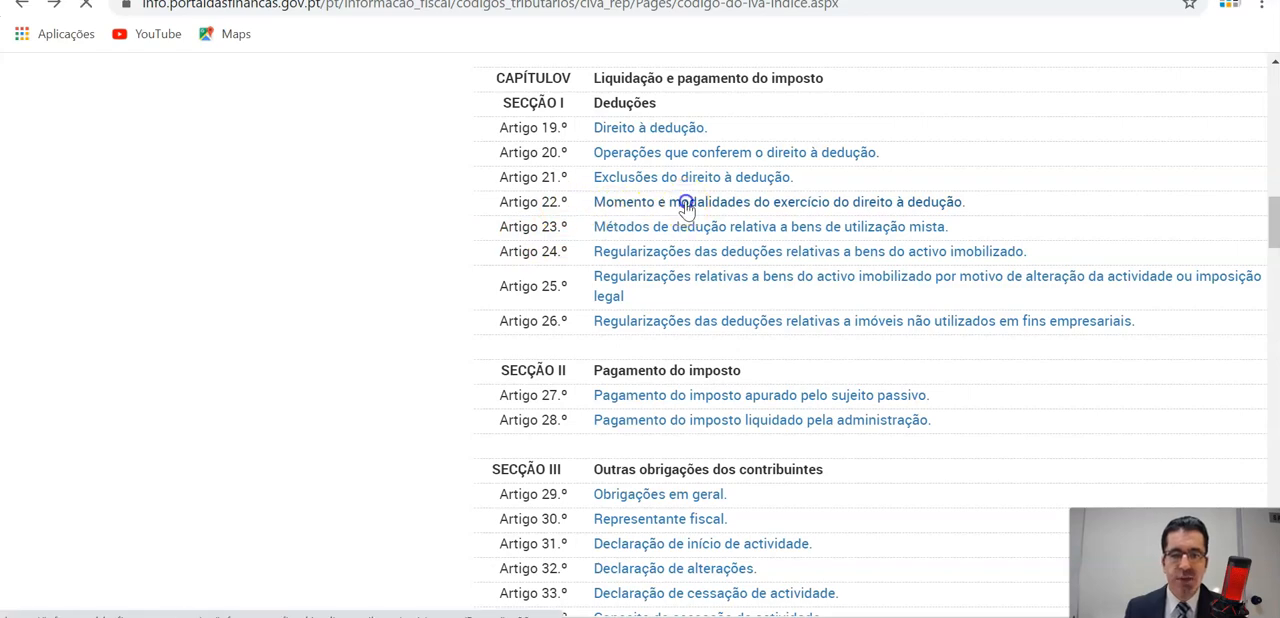
Examine paragraphs 4 to 6 of Artigo 22.º on carrying excess deductible tax forward and the conditions for requesting a refund.
scroll(802, 278, down, 1)
scroll(802, 278, down, 2)
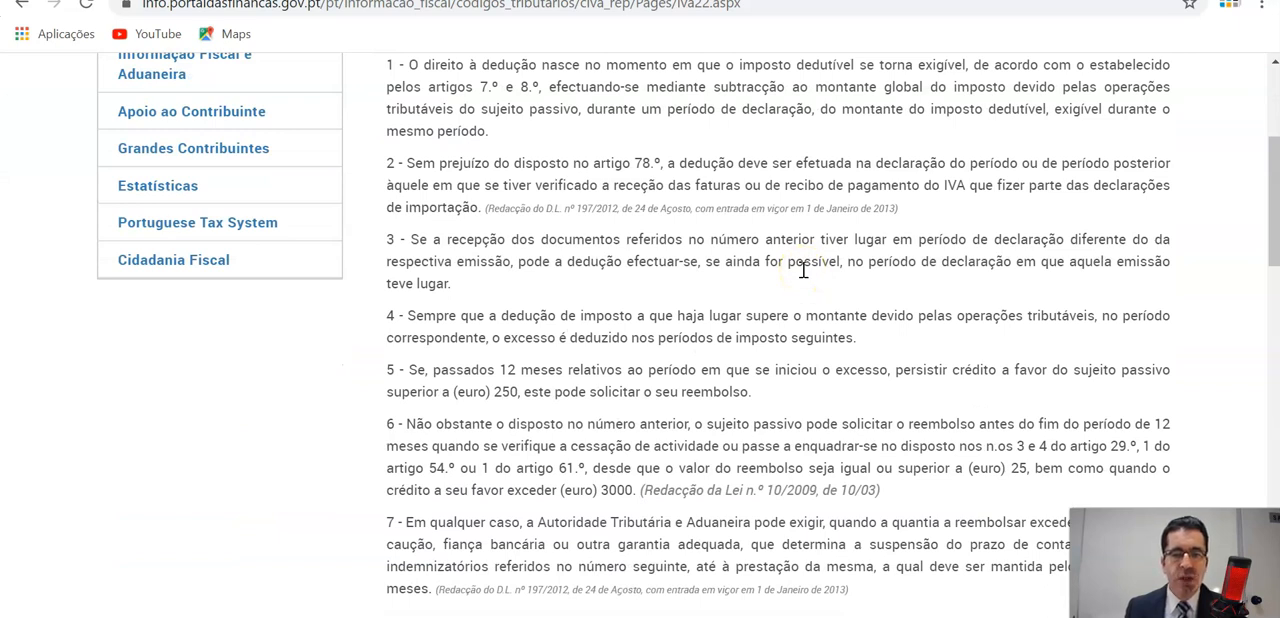
scroll(802, 270, down, 1)
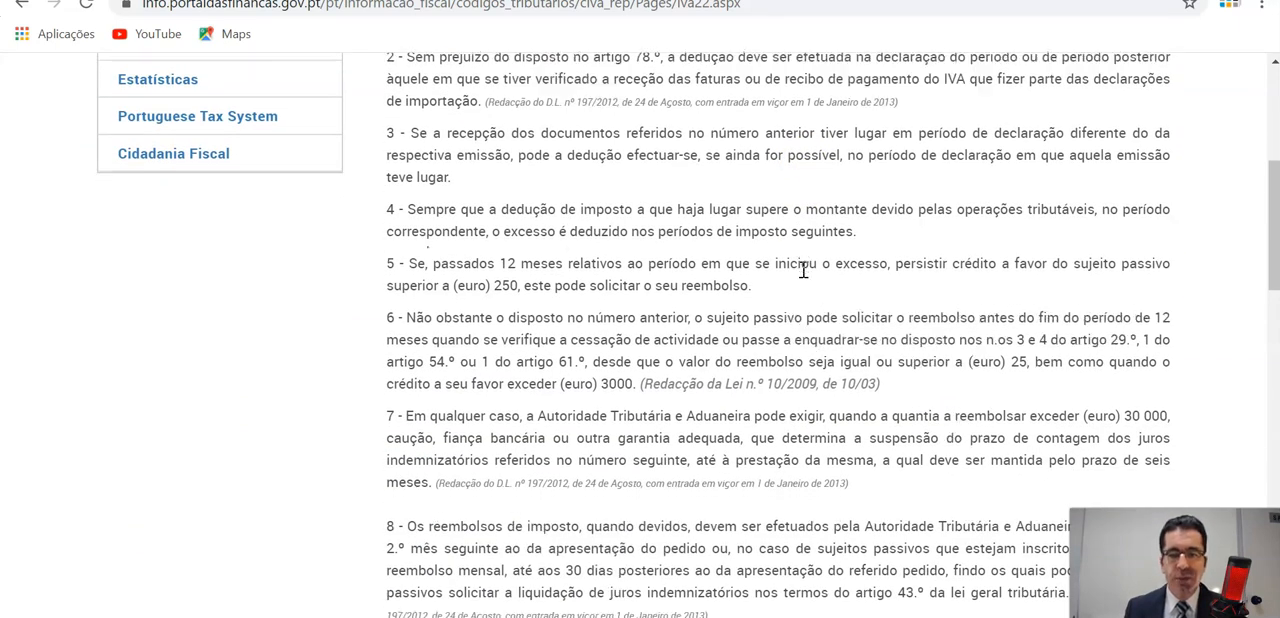
scroll(790, 270, down, 1)
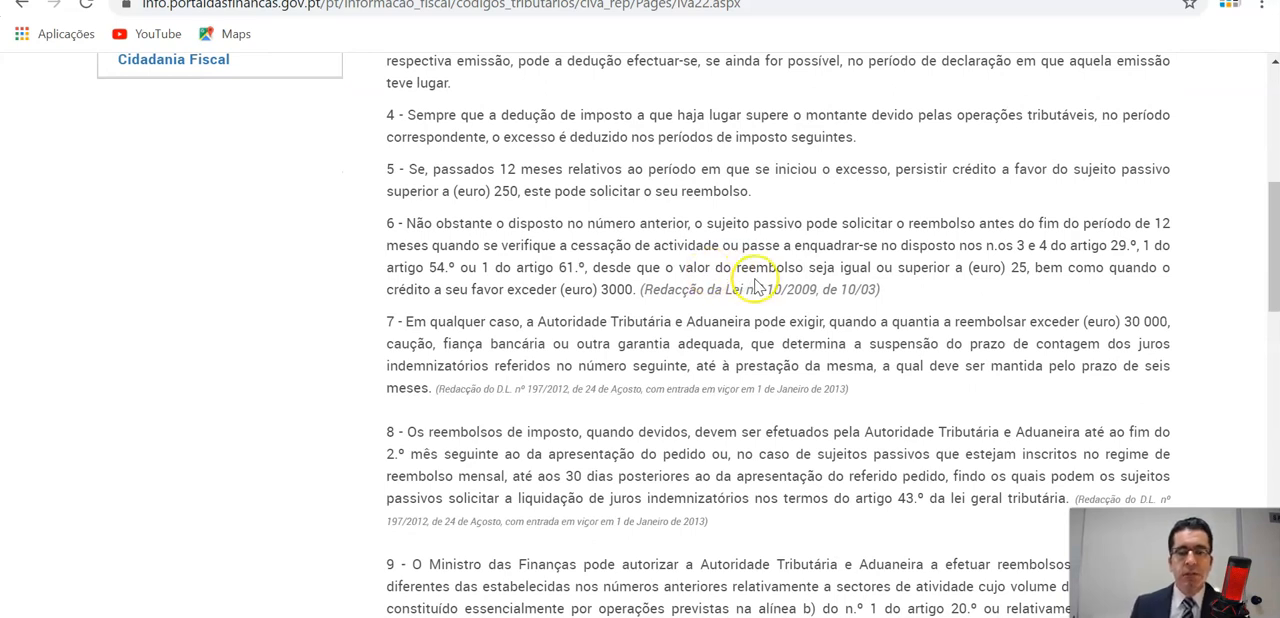
scroll(710, 270, up, 1)
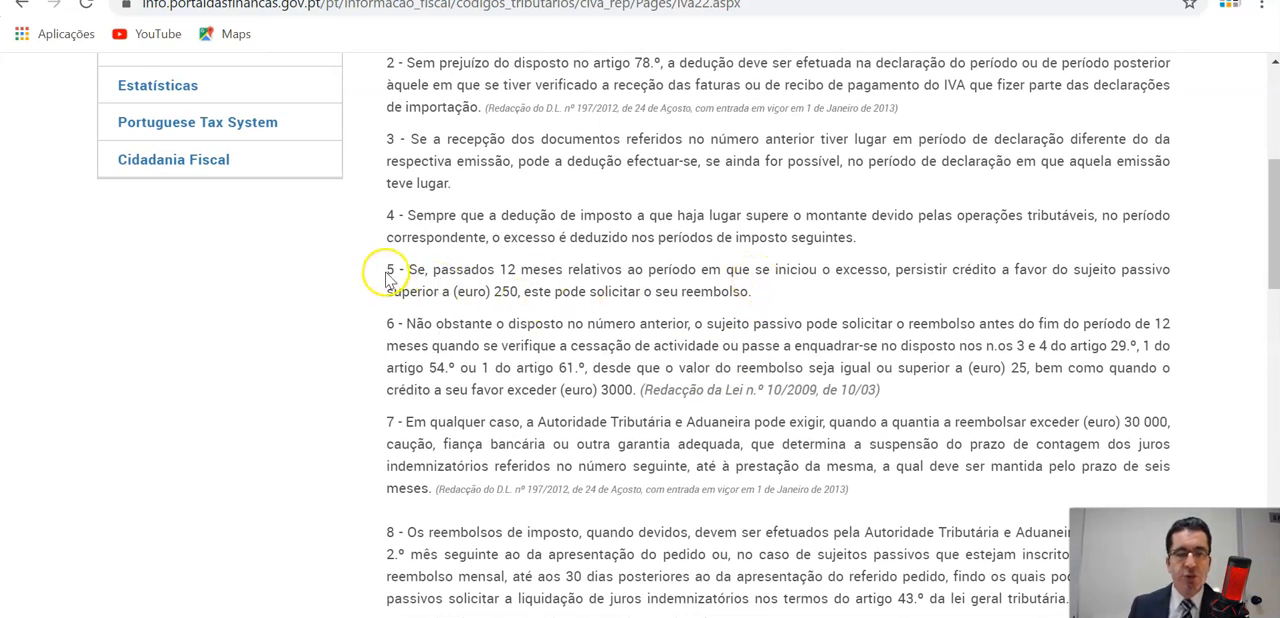
scroll(397, 329, up, 3)
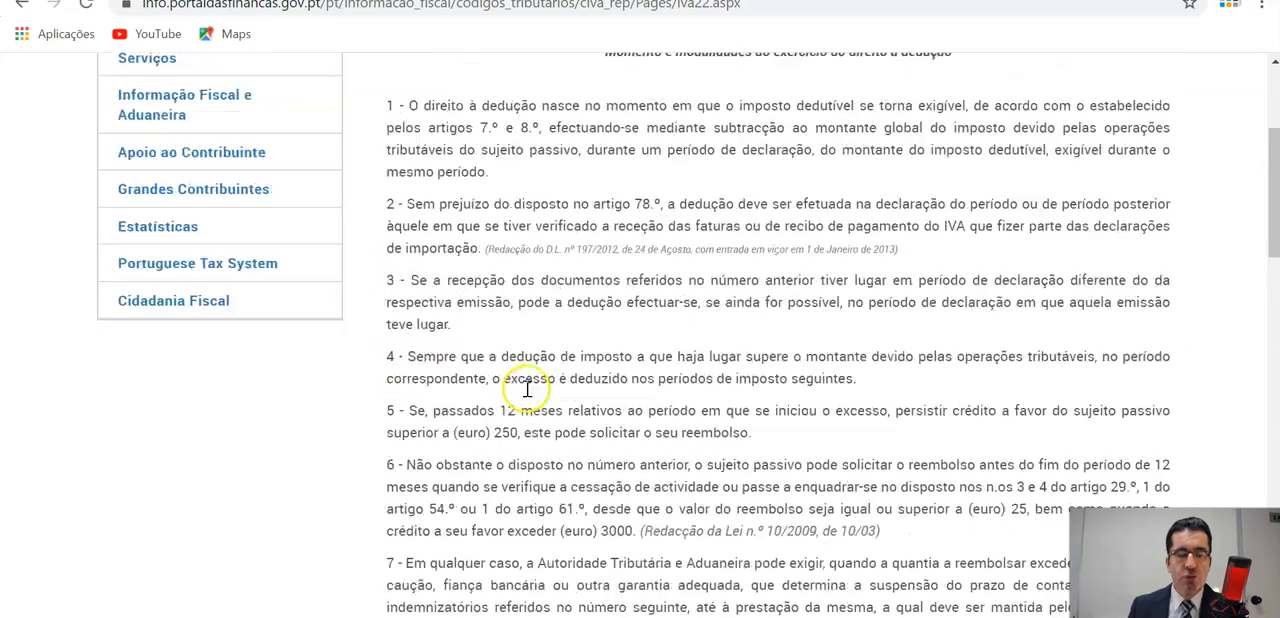
scroll(732, 356, down, 3)
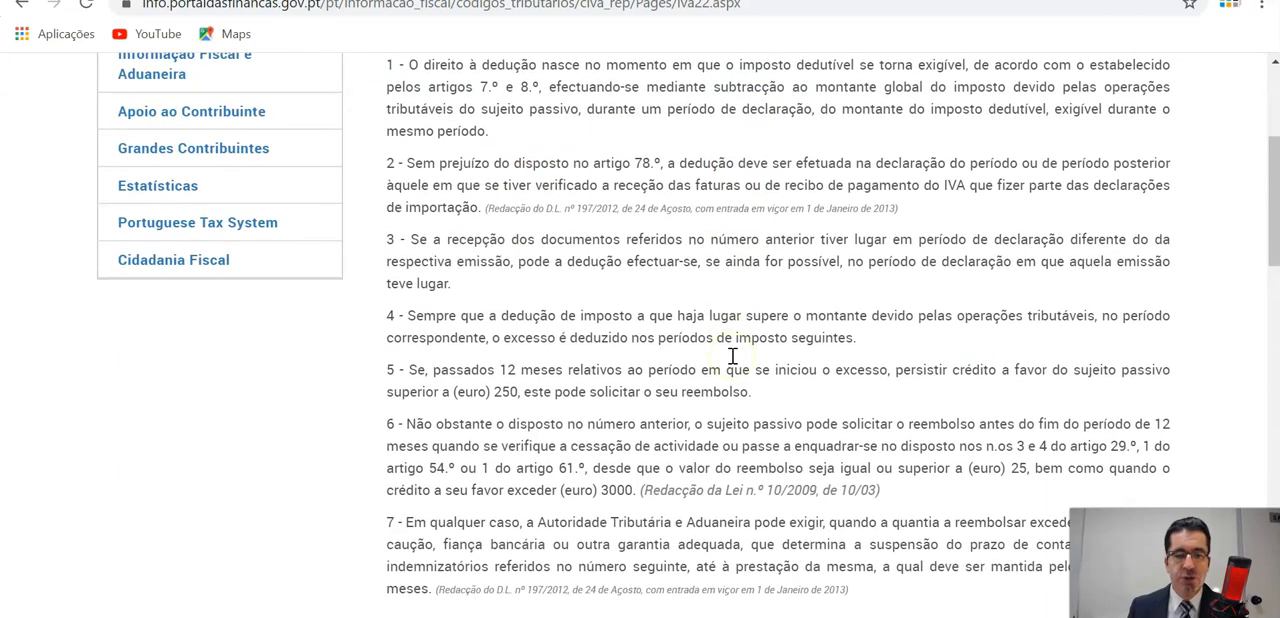
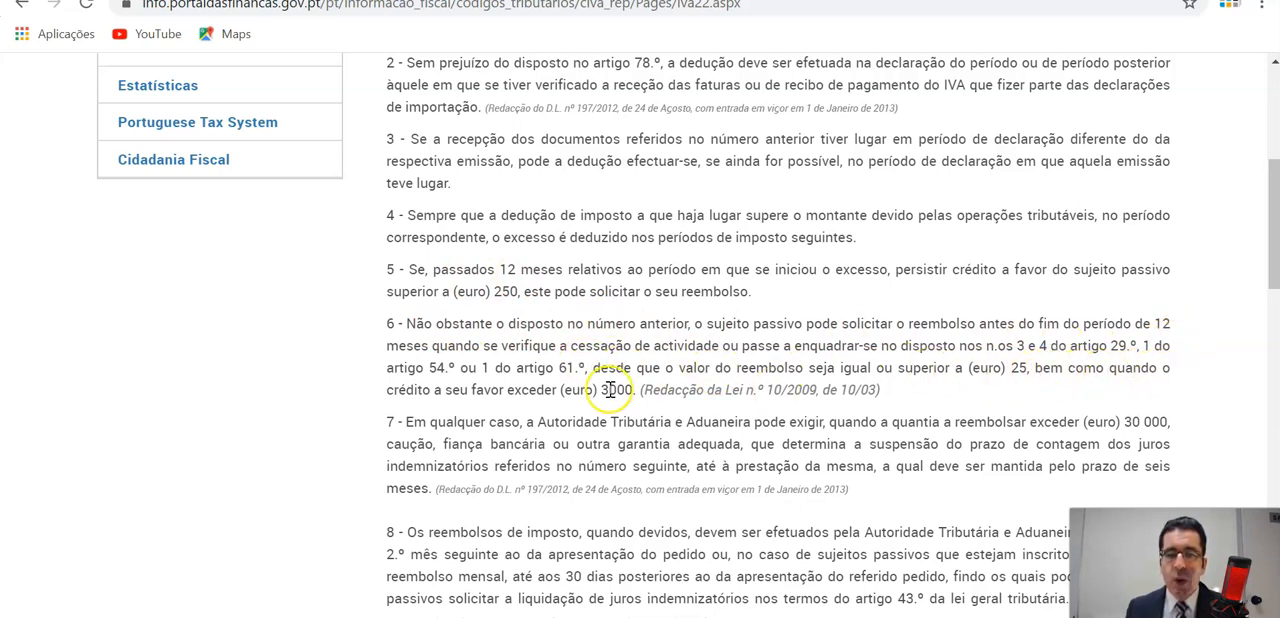
Highlight the wording on a credit exceeding 3000 euros in paragraph 6 of Artigo 22.º and review the surrounding paragraphs.
drag(390, 391, 636, 391)
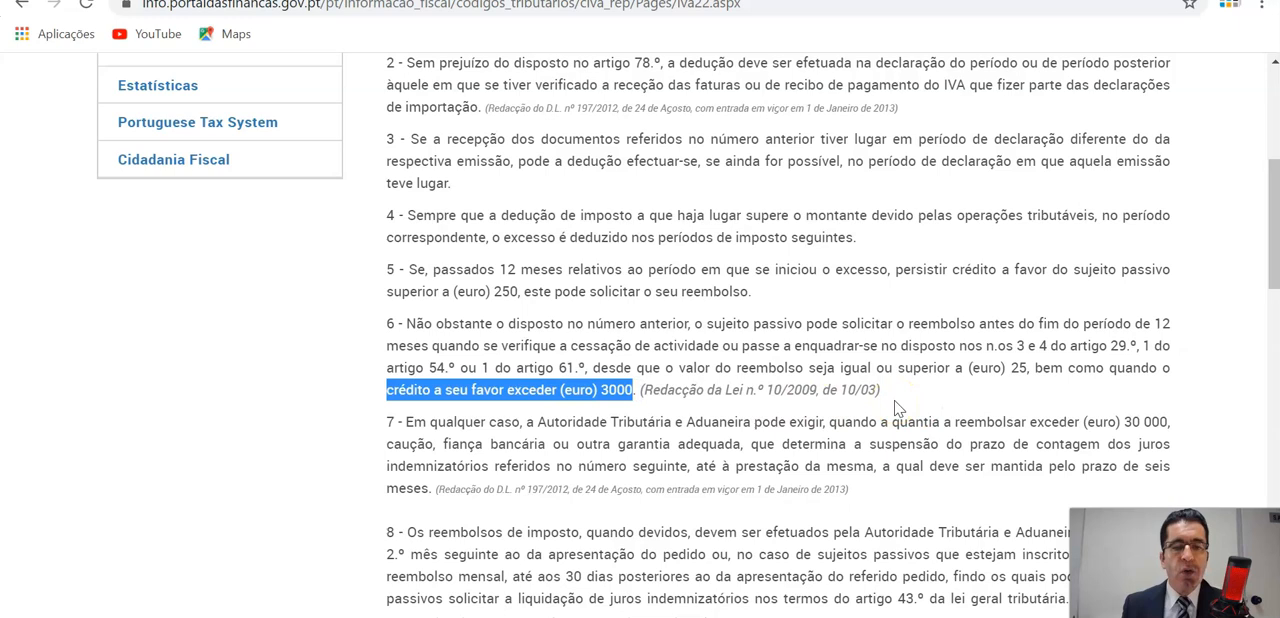
scroll(866, 466, up, 2)
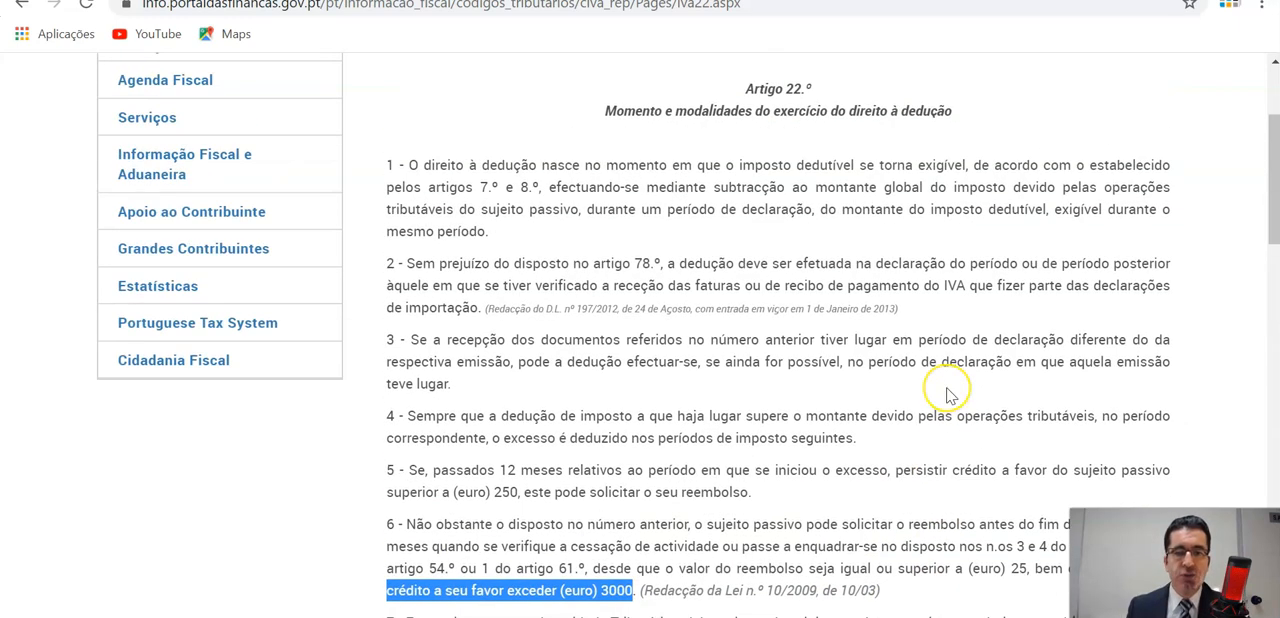
scroll(866, 466, down, 2)
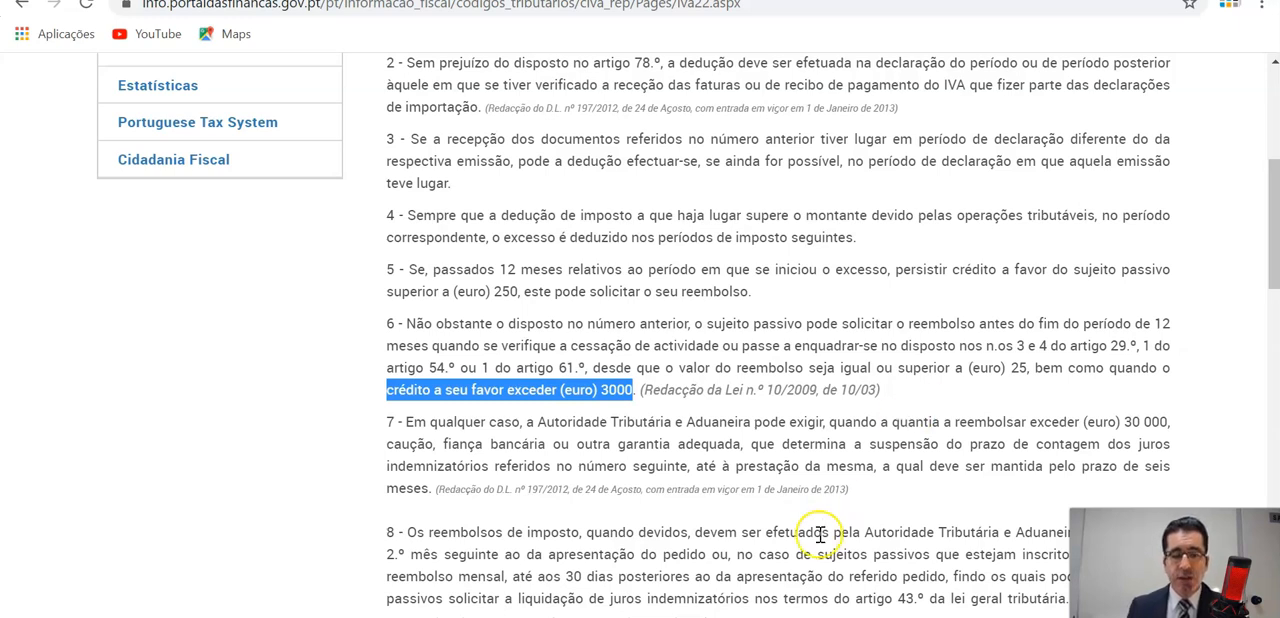
Switch back to the periodic declaration and review the Solicito o reembolso and Excesso a reportar fields, 95 and 96, in section 12.
mouse_move(683, 617)
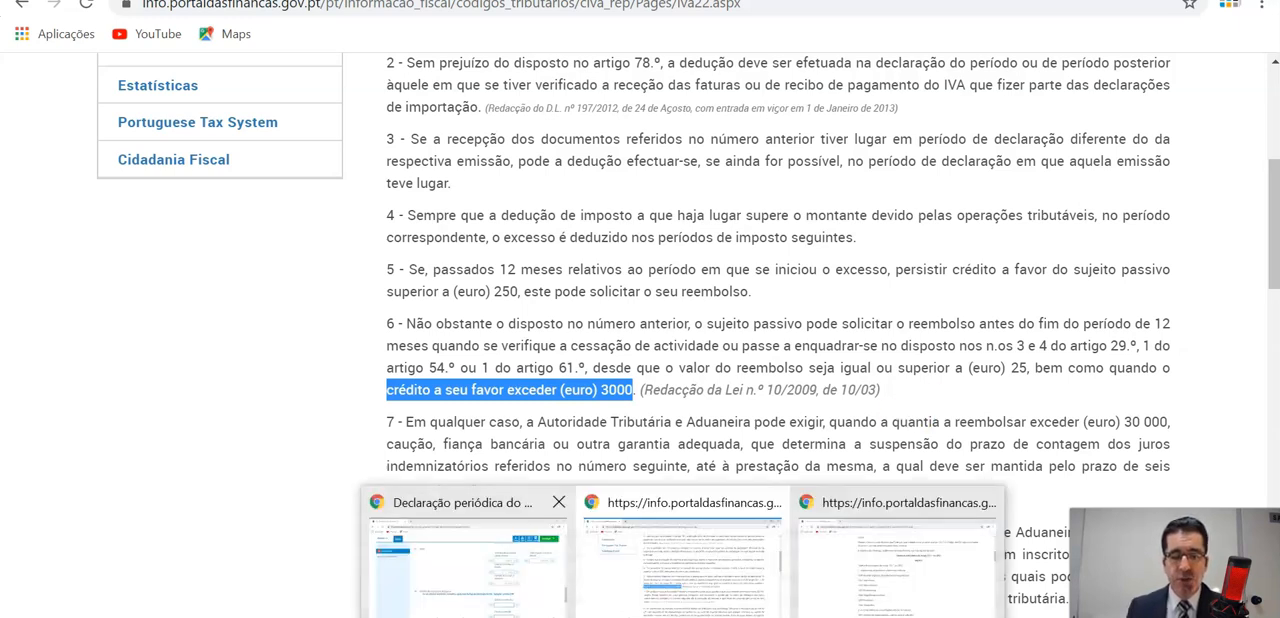
click(484, 598)
scroll(756, 400, down, 1)
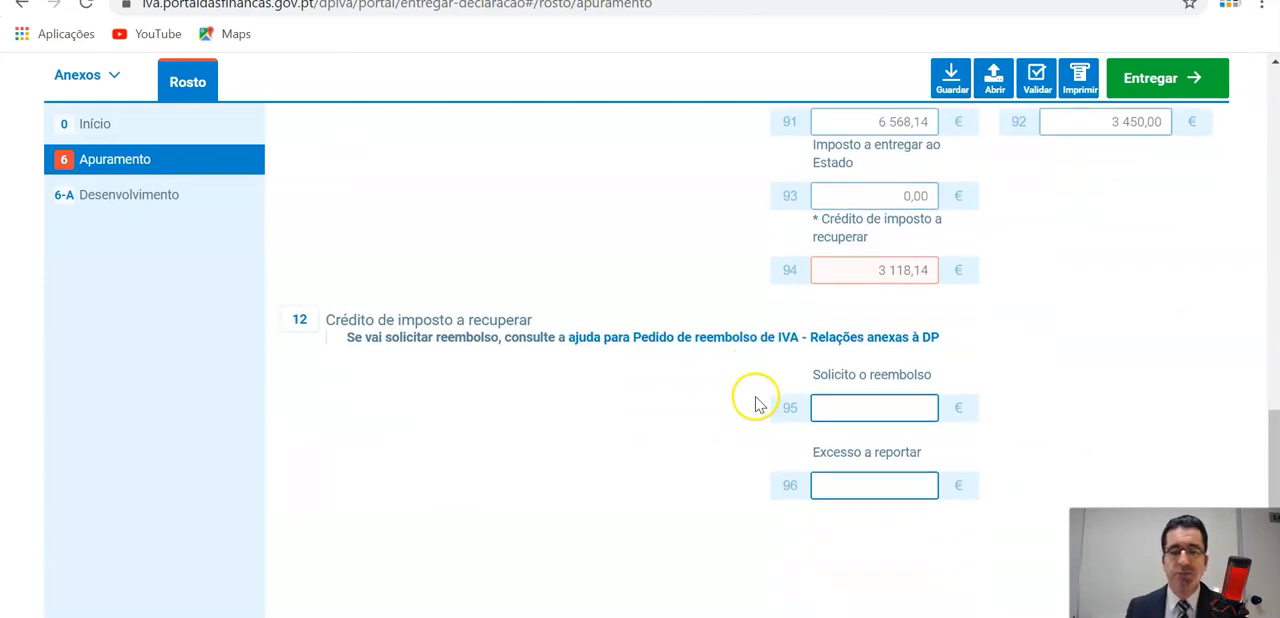
click(854, 409)
click(863, 490)
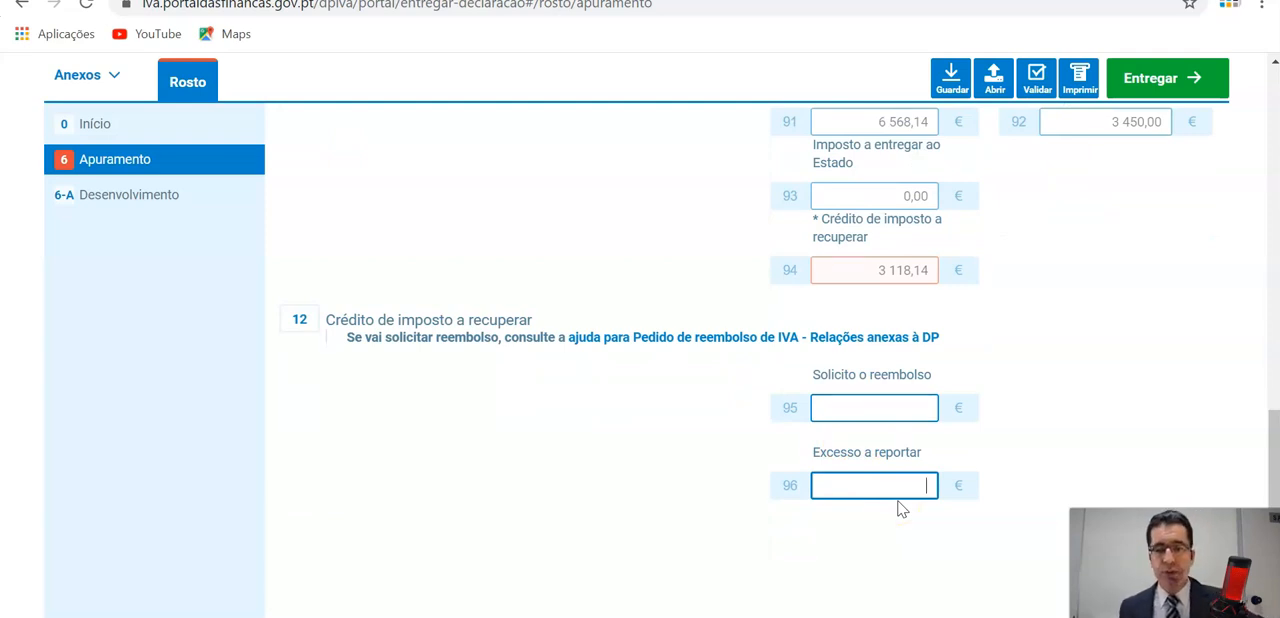
click(868, 410)
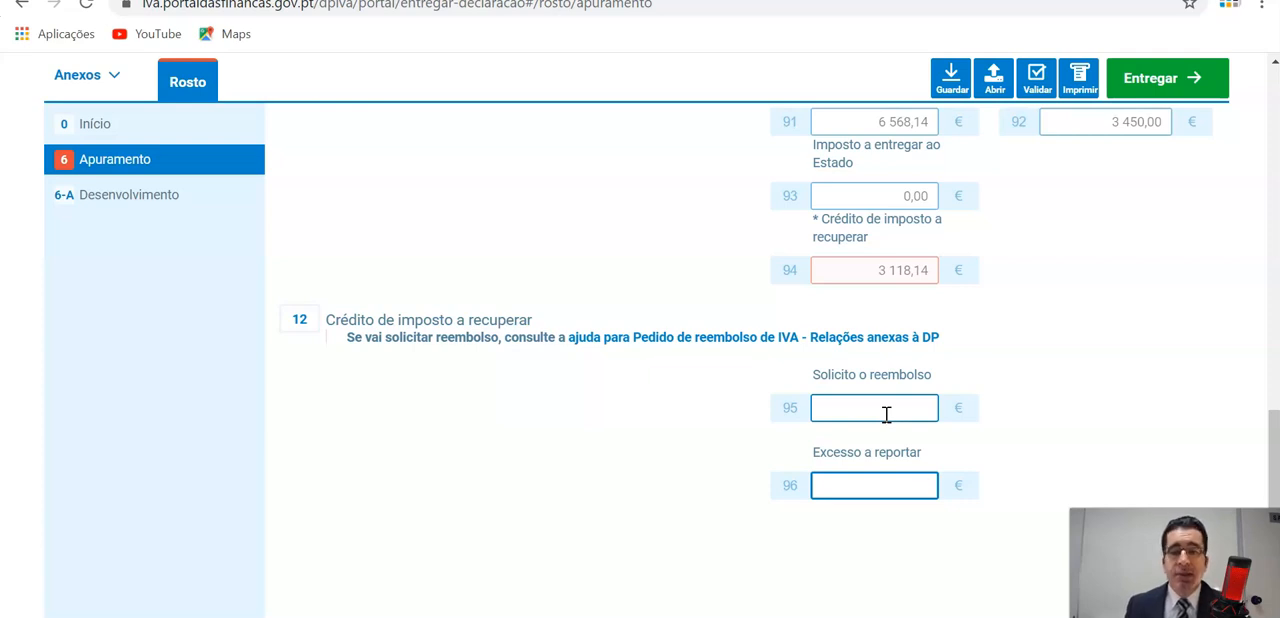
Examine the deductible tax entries in section 5 and highlight the Ativos não correntes amount in field 20.
scroll(886, 414, up, 8)
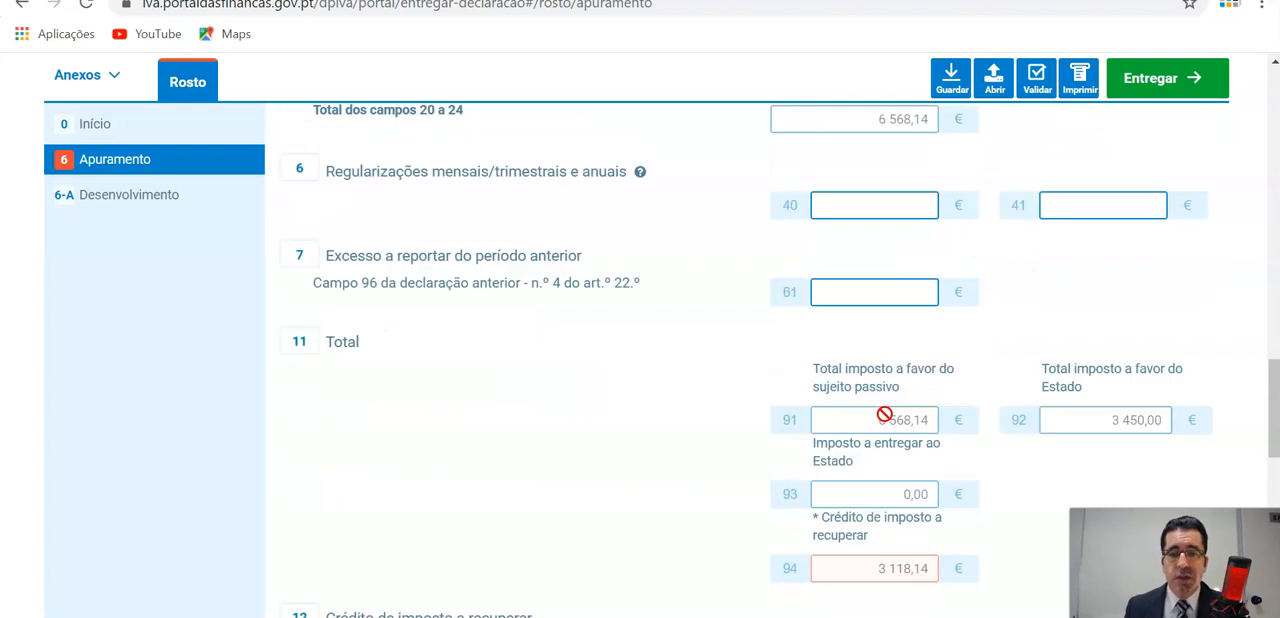
scroll(886, 414, up, 2)
scroll(886, 414, down, 2)
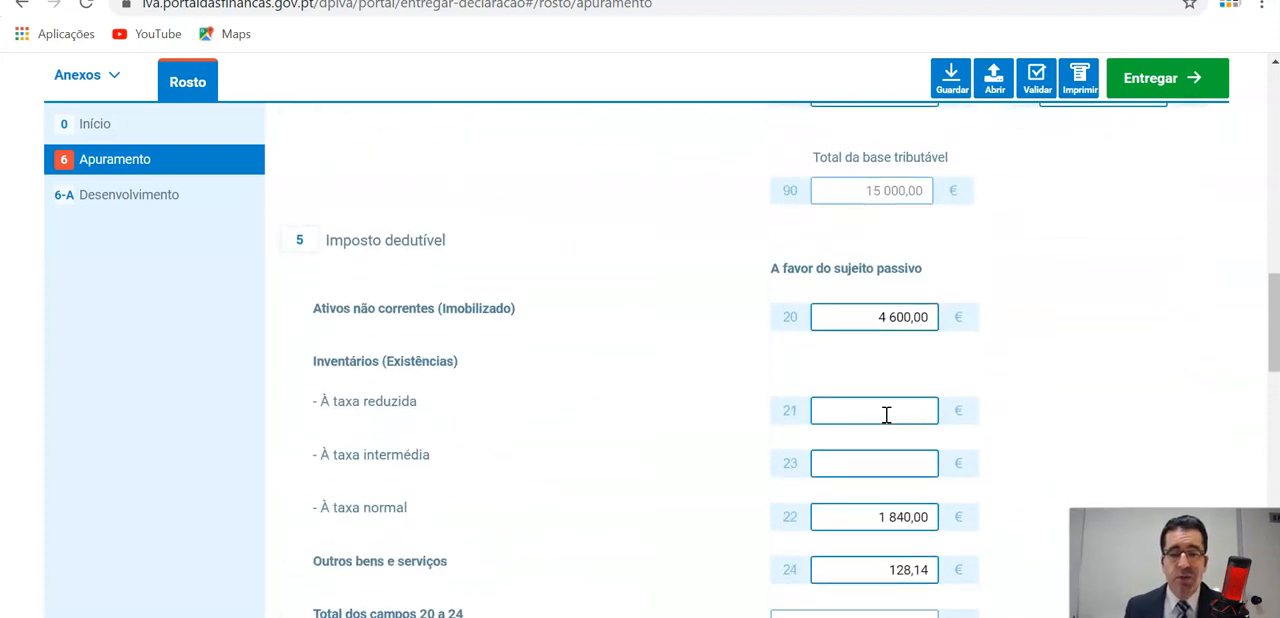
scroll(886, 414, down, 8)
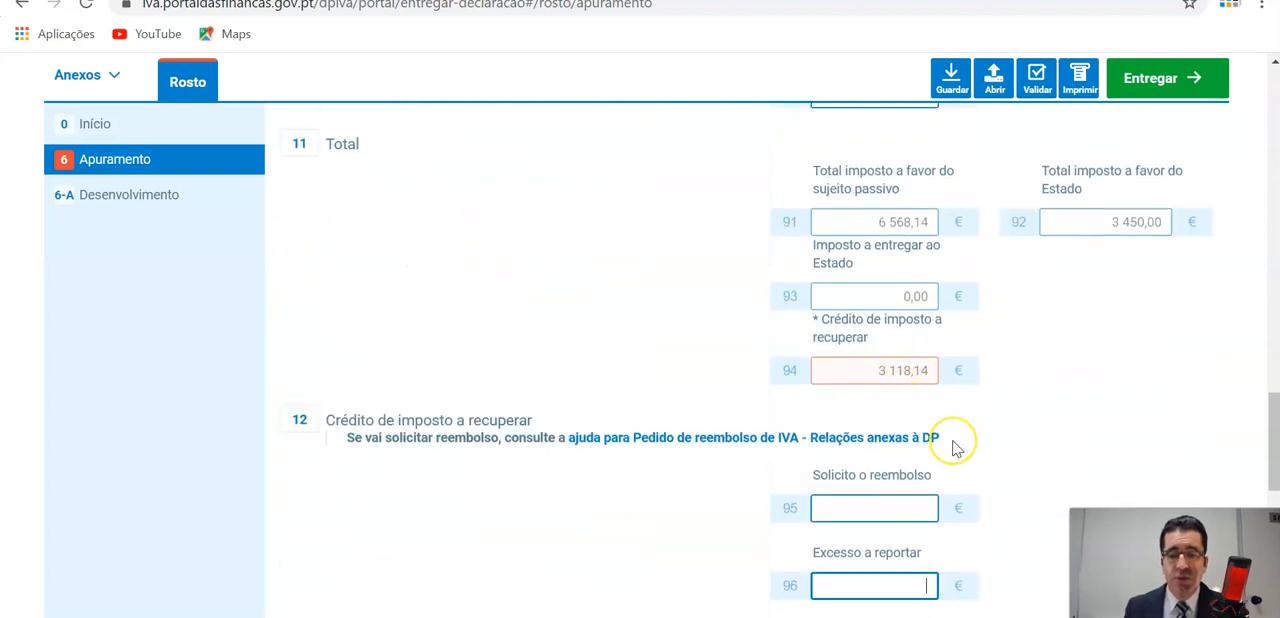
scroll(951, 440, up, 2)
scroll(953, 447, up, 4)
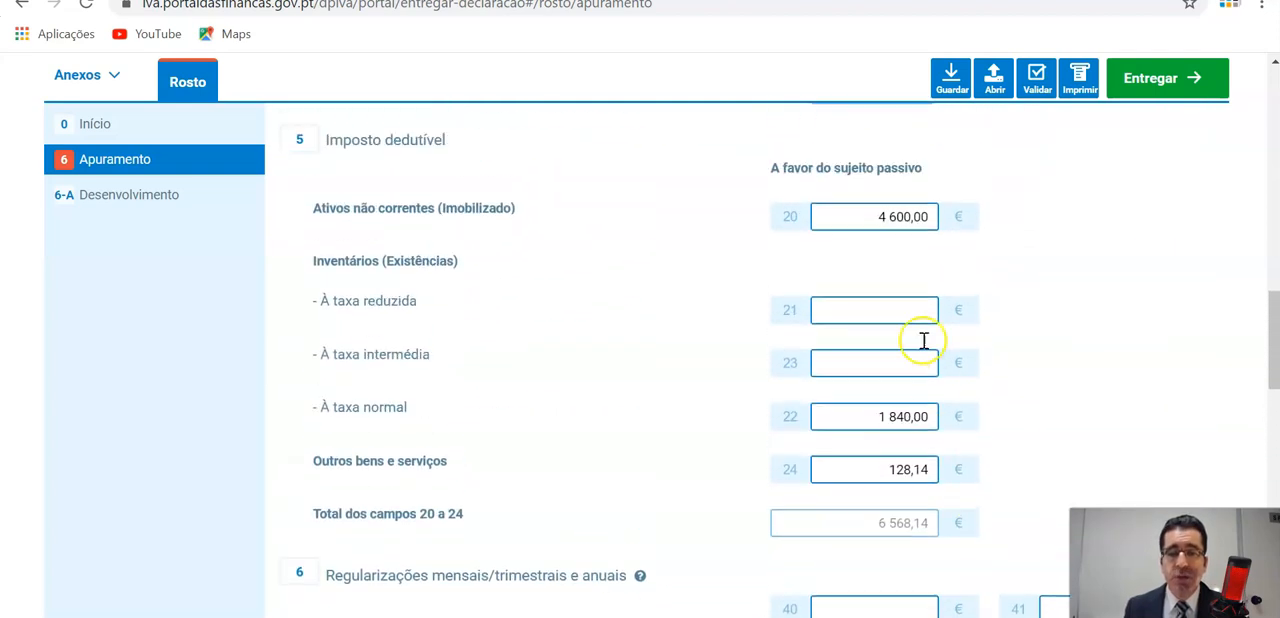
drag(876, 216, 937, 214)
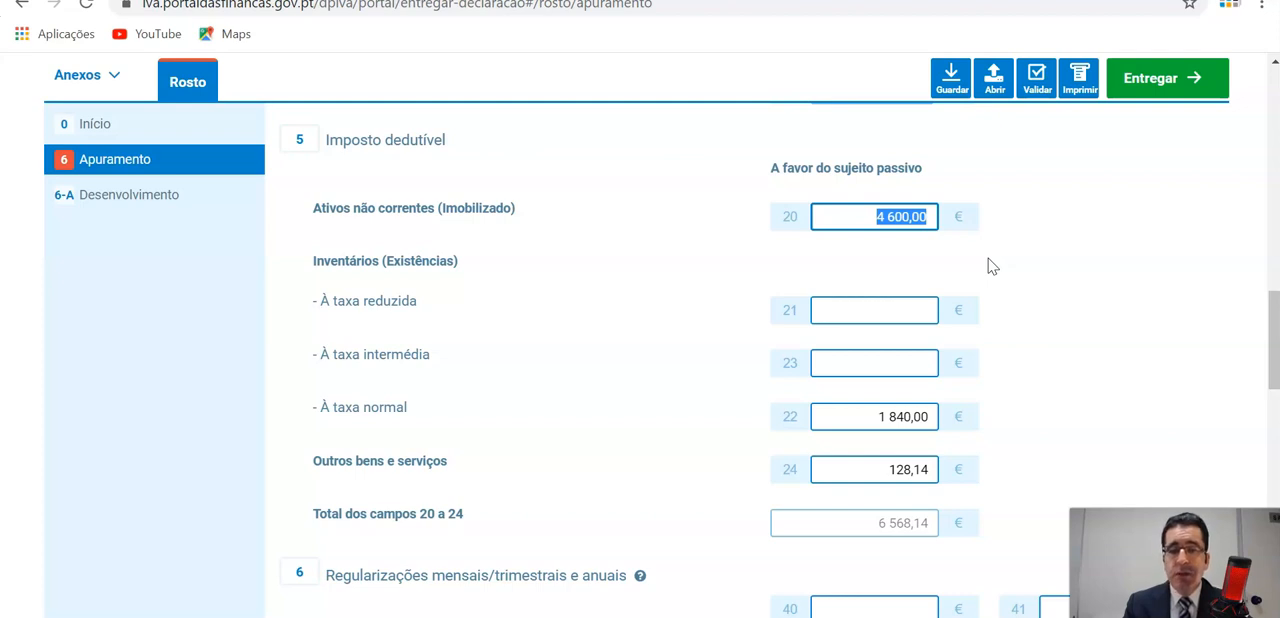
Enter 3118,14 as the Excesso a reportar in field 96.
scroll(988, 265, down, 8)
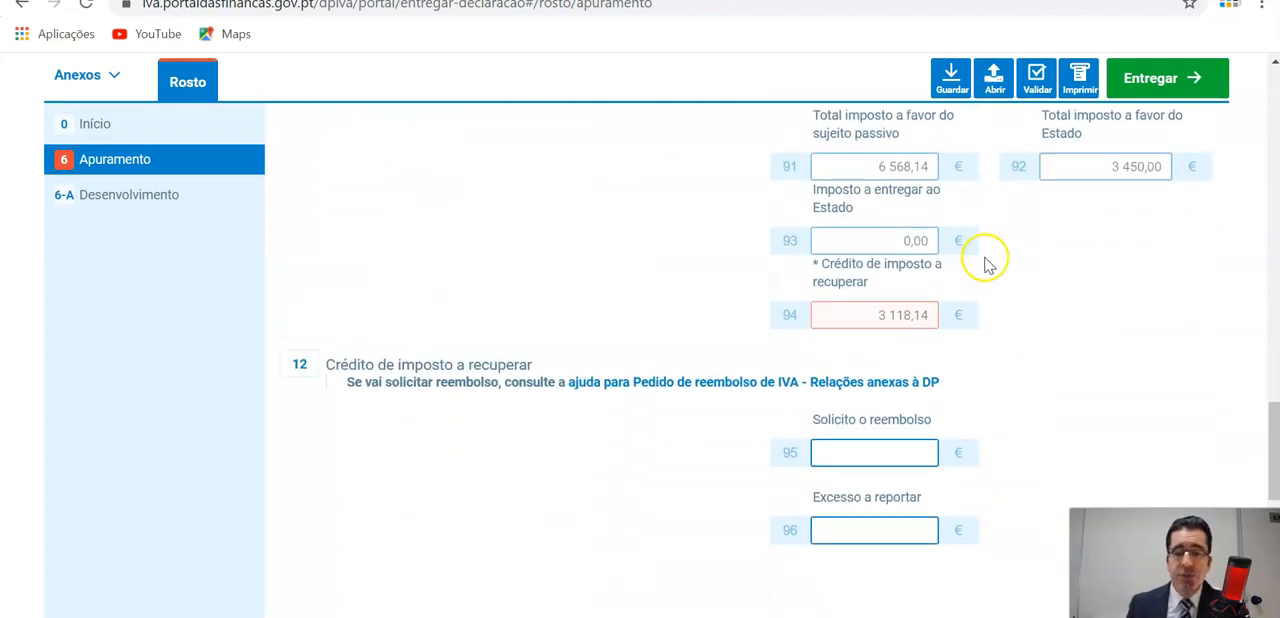
click(885, 389)
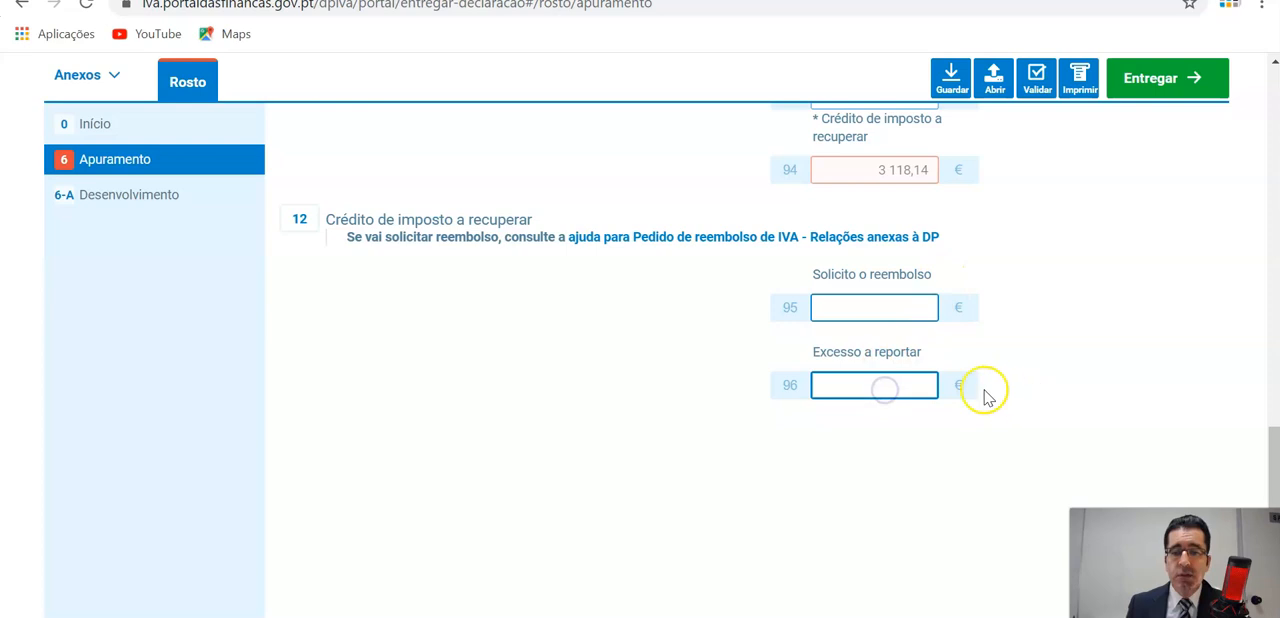
text(3)
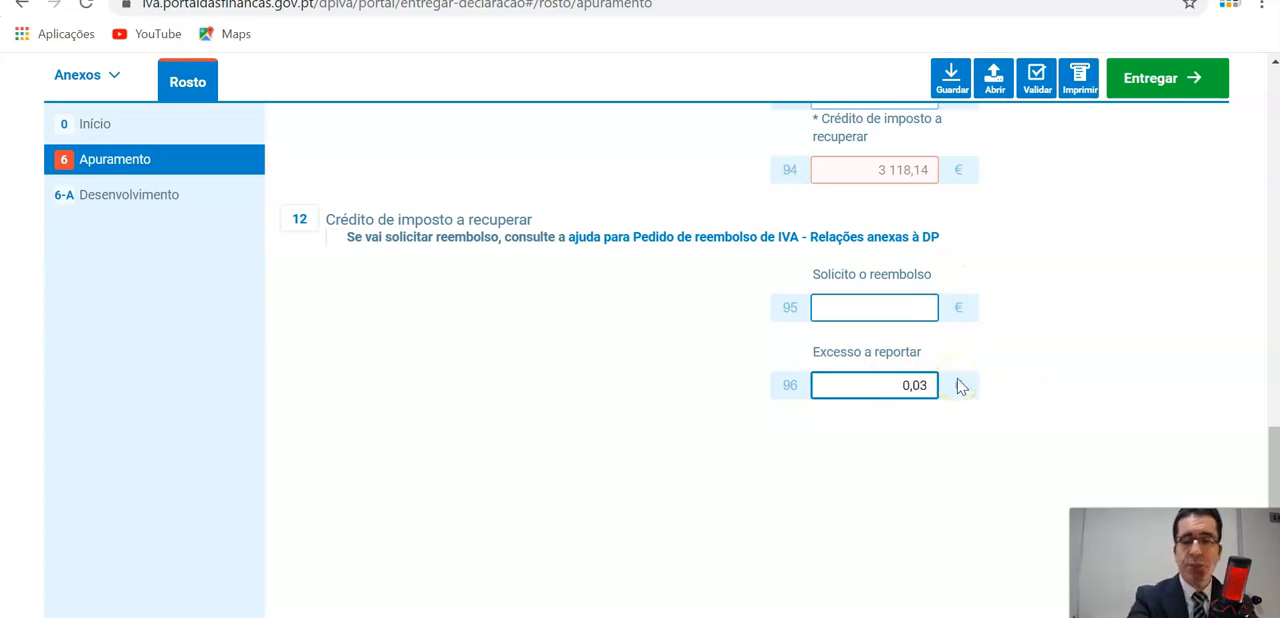
text(,118)
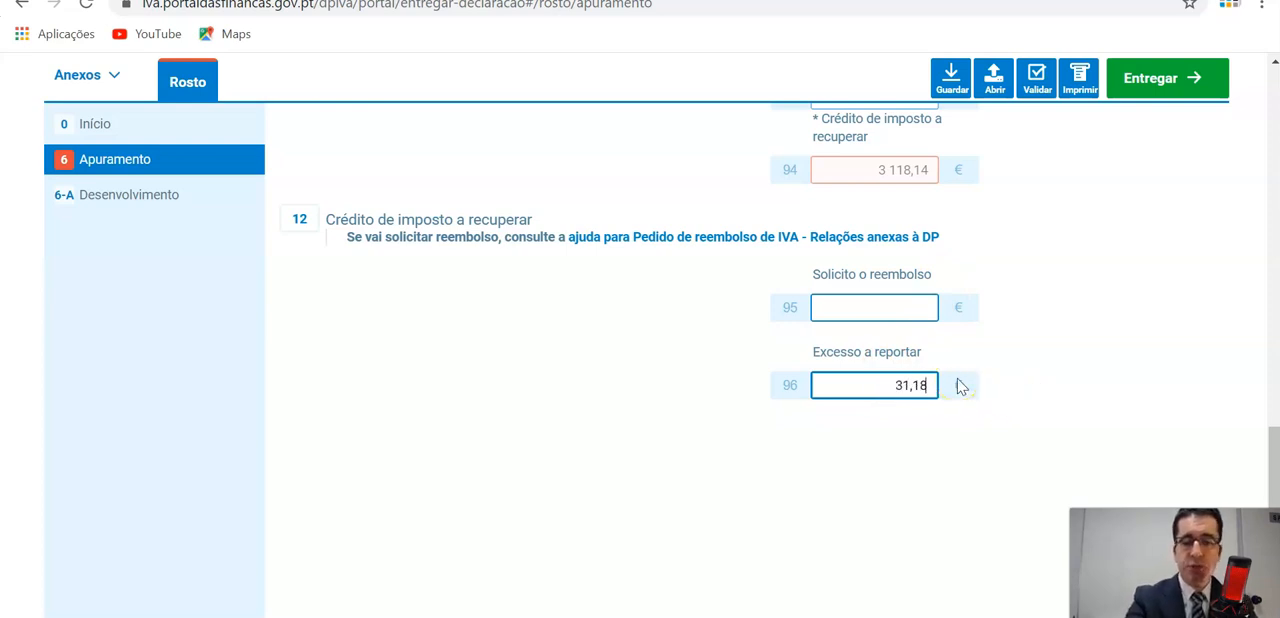
text(14)
click(957, 271)
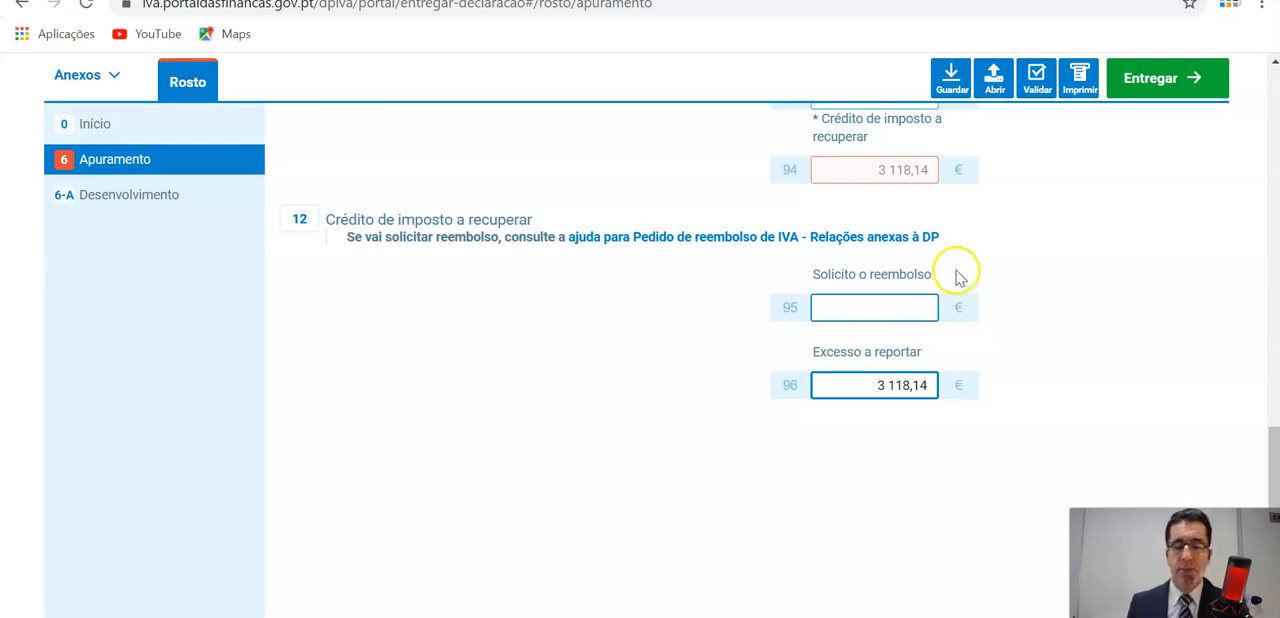
click(960, 437)
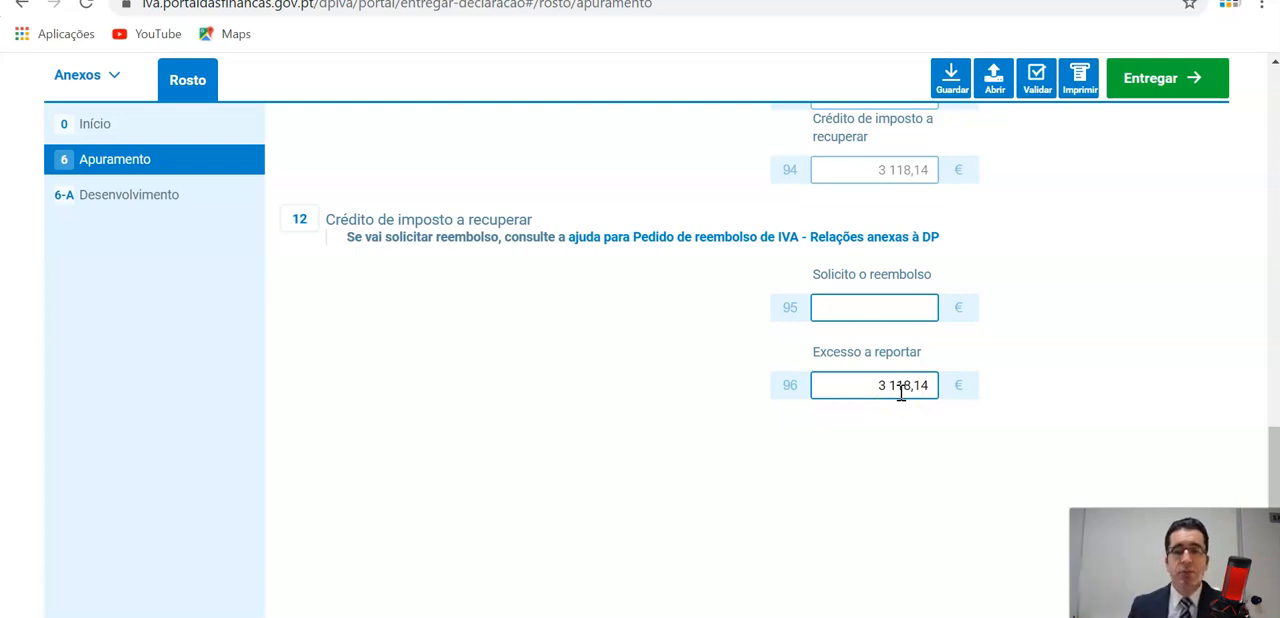
Examine field 61, Excesso a reportar do período anterior, alongside the tax charged on sales and the deductible tax entries.
scroll(901, 393, up, 5)
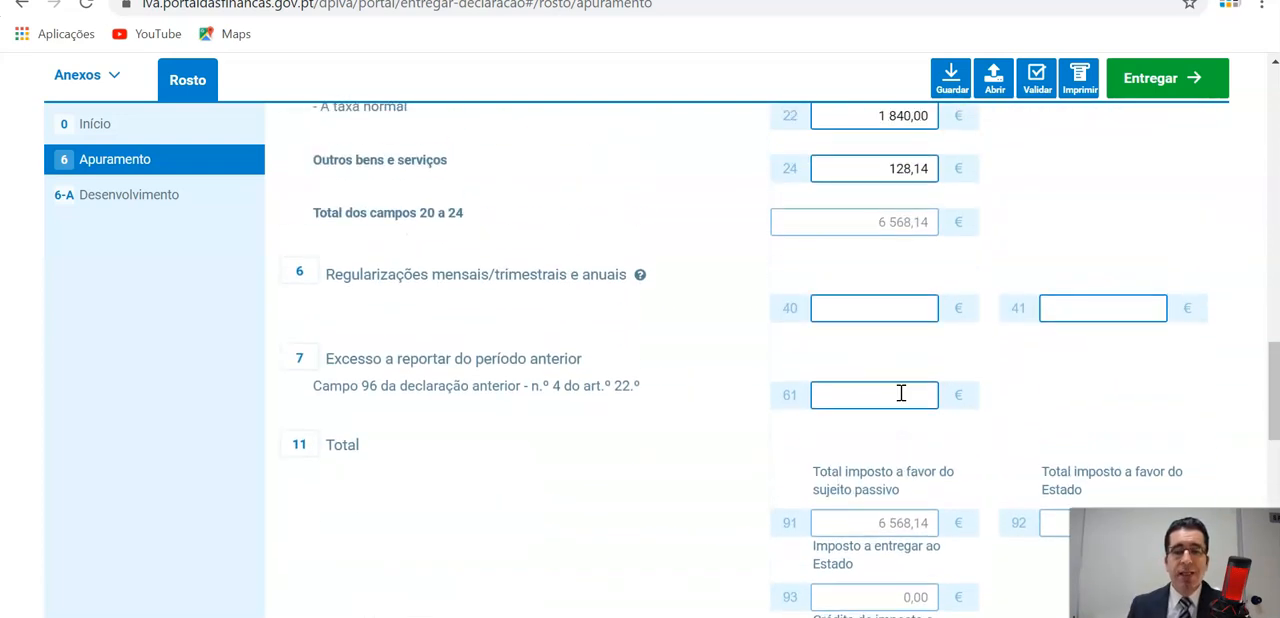
scroll(901, 393, up, 1)
scroll(901, 400, down, 2)
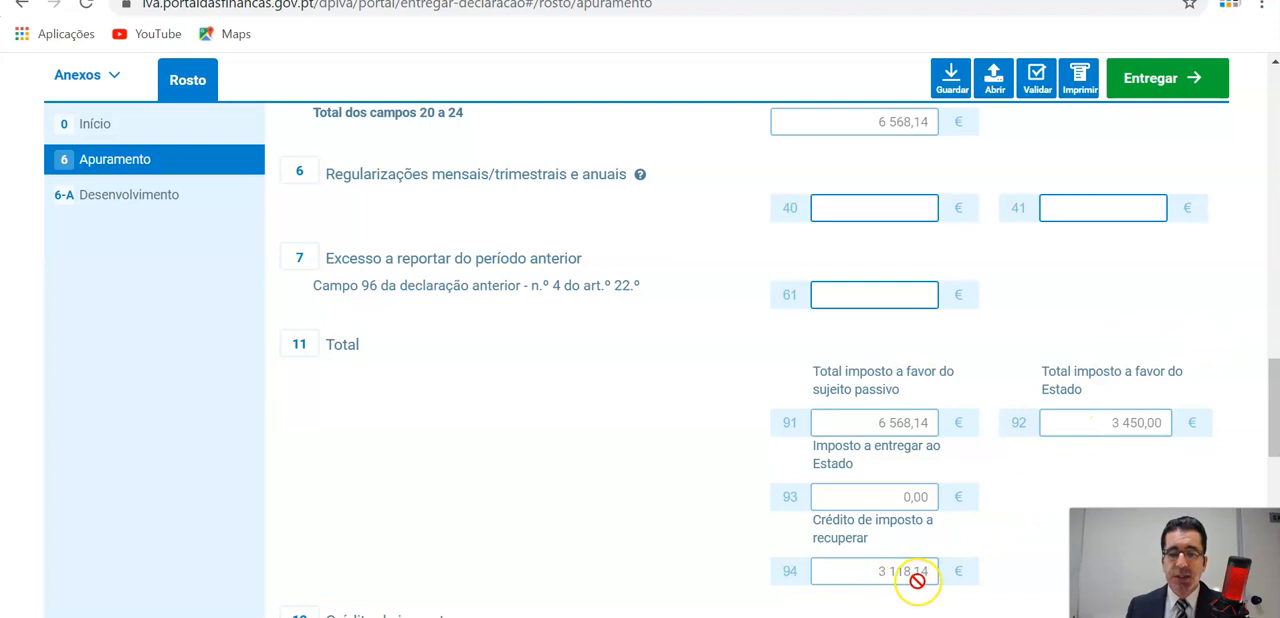
click(869, 297)
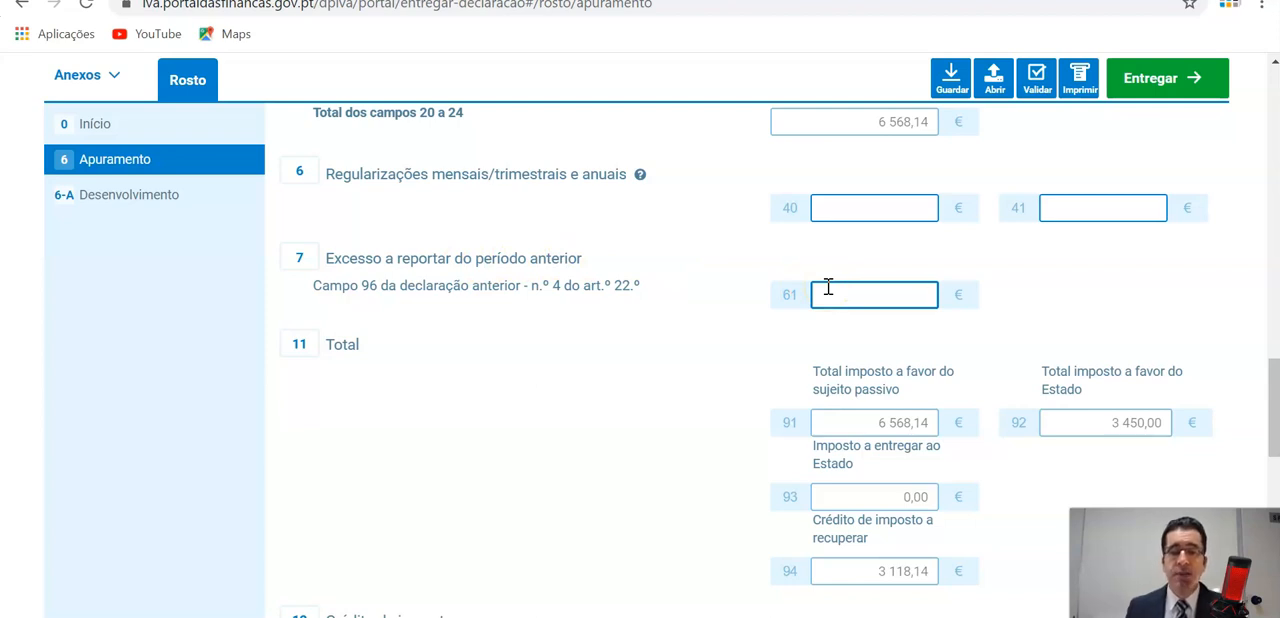
scroll(828, 290, up, 10)
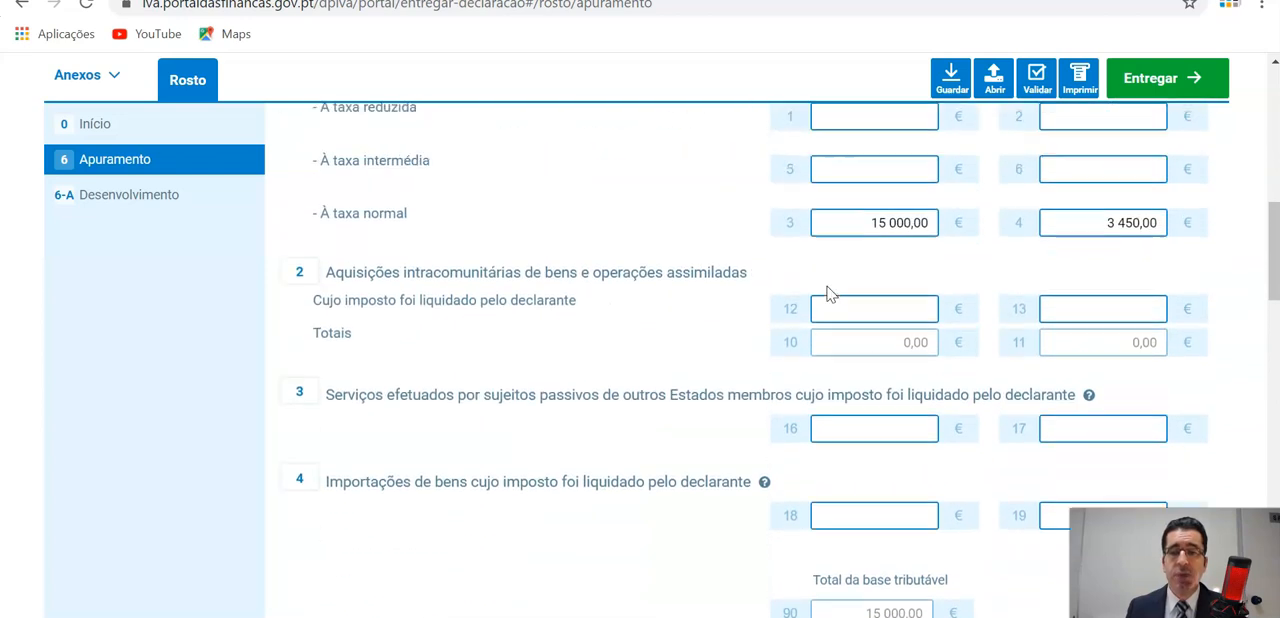
scroll(828, 290, up, 2)
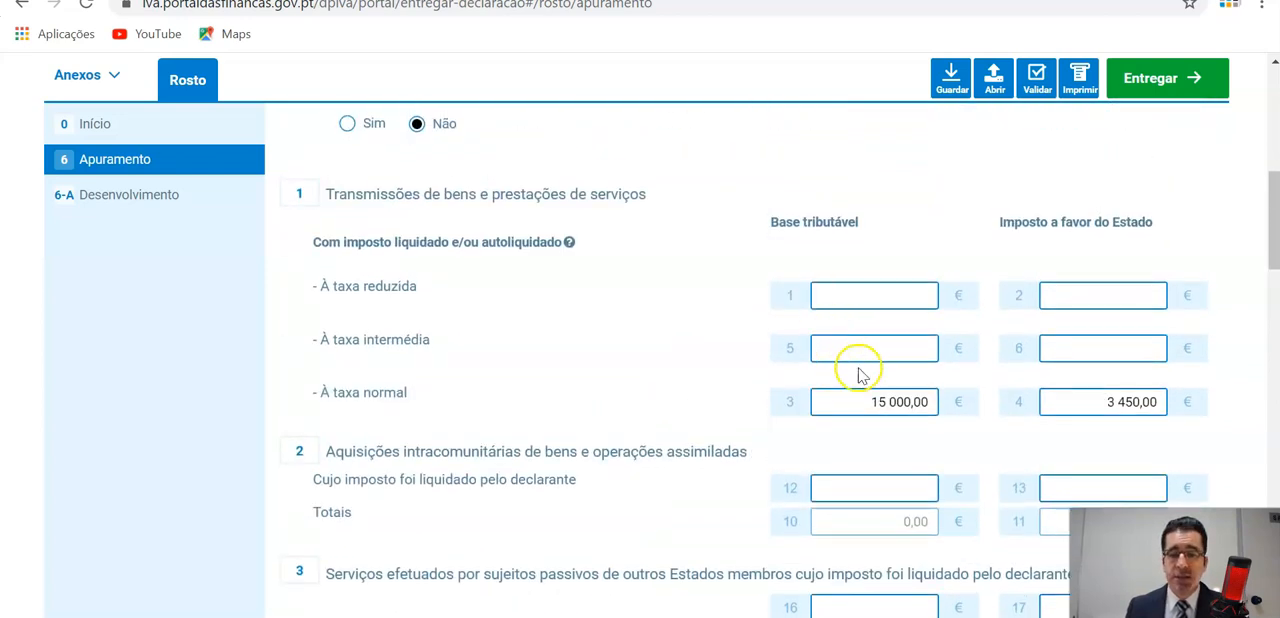
scroll(1010, 388, down, 1)
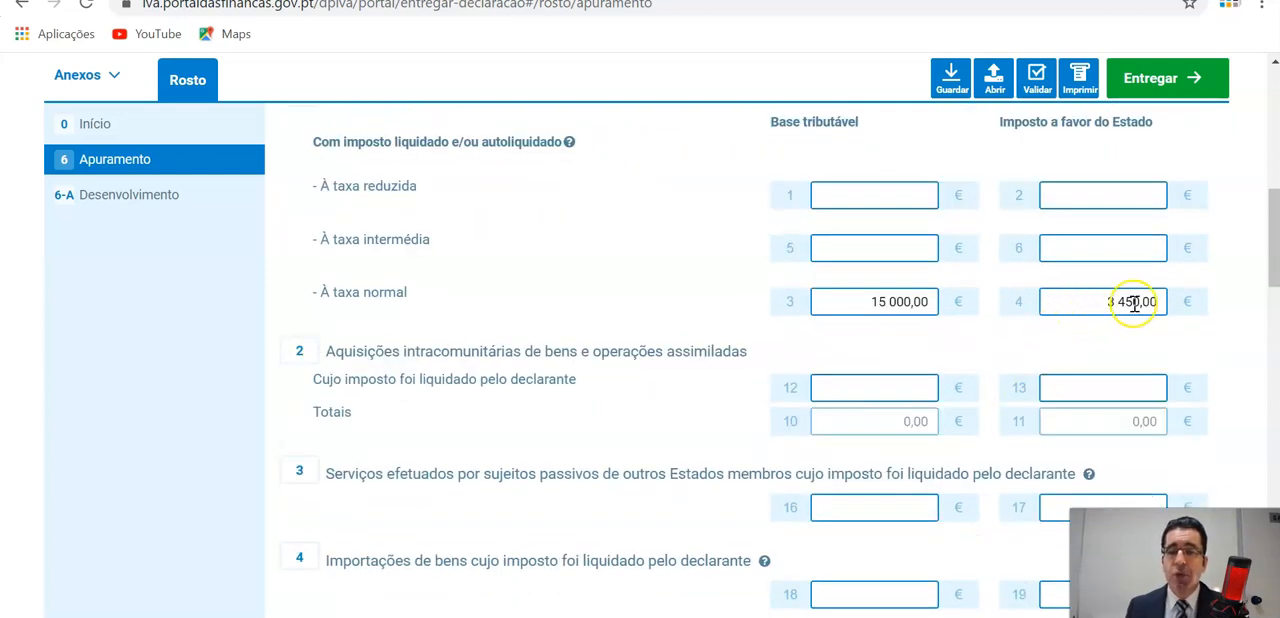
scroll(1134, 306, down, 3)
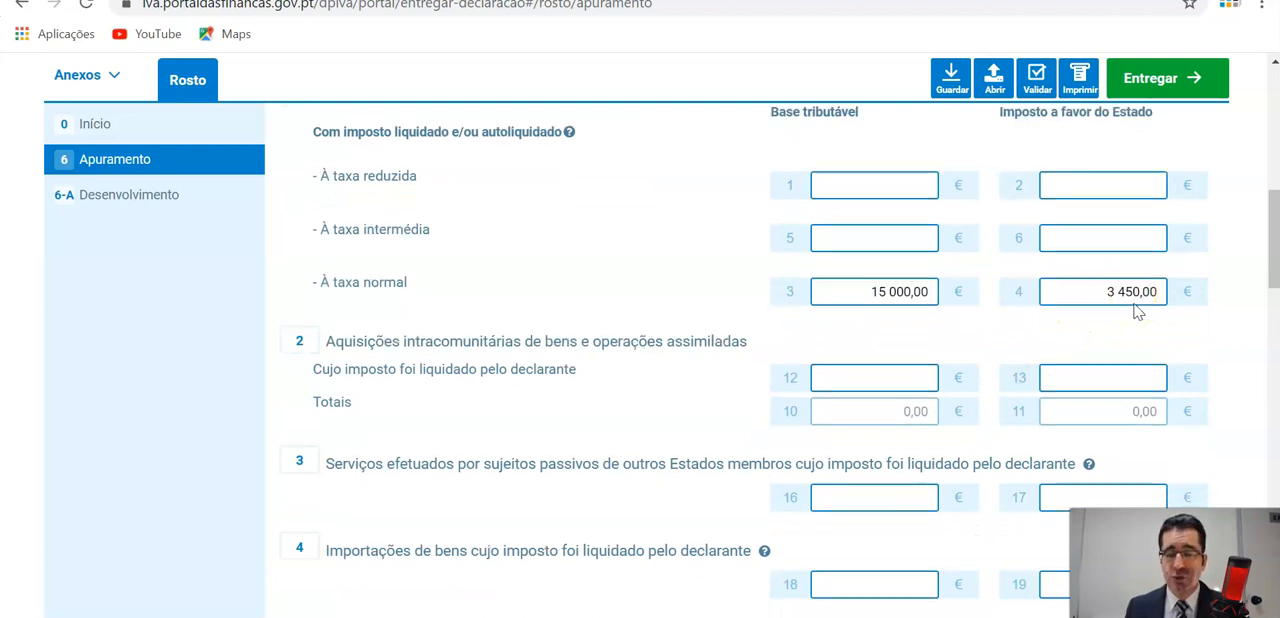
scroll(1134, 310, down, 4)
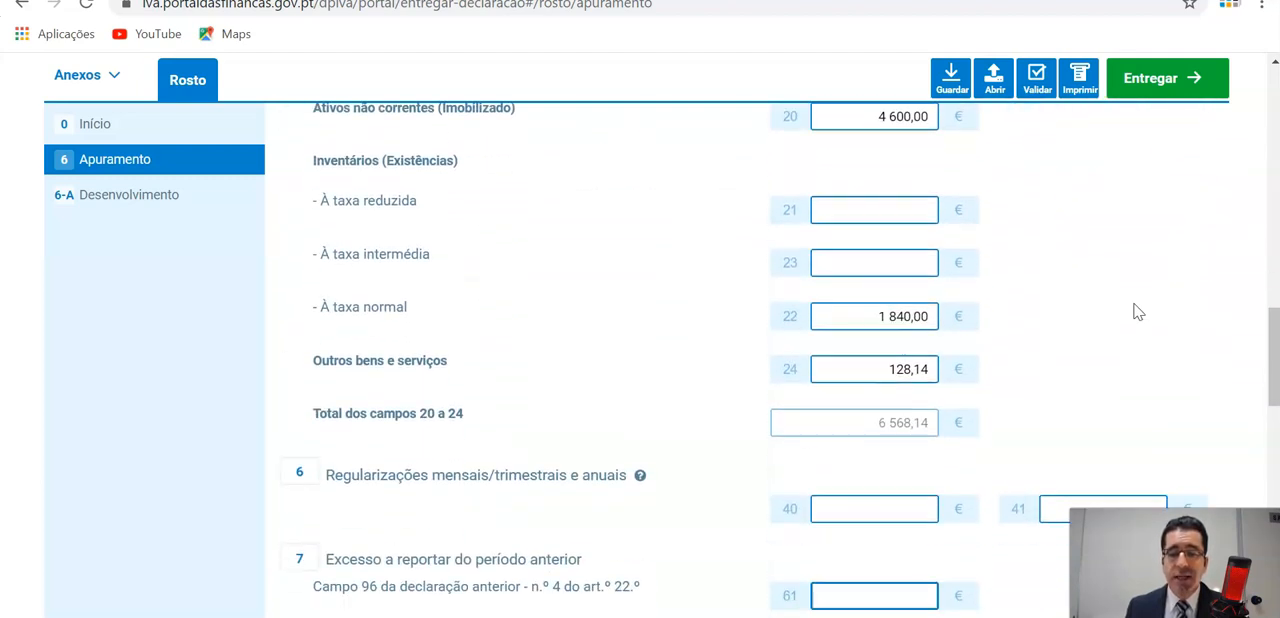
scroll(1134, 310, up, 1)
scroll(1134, 310, down, 3)
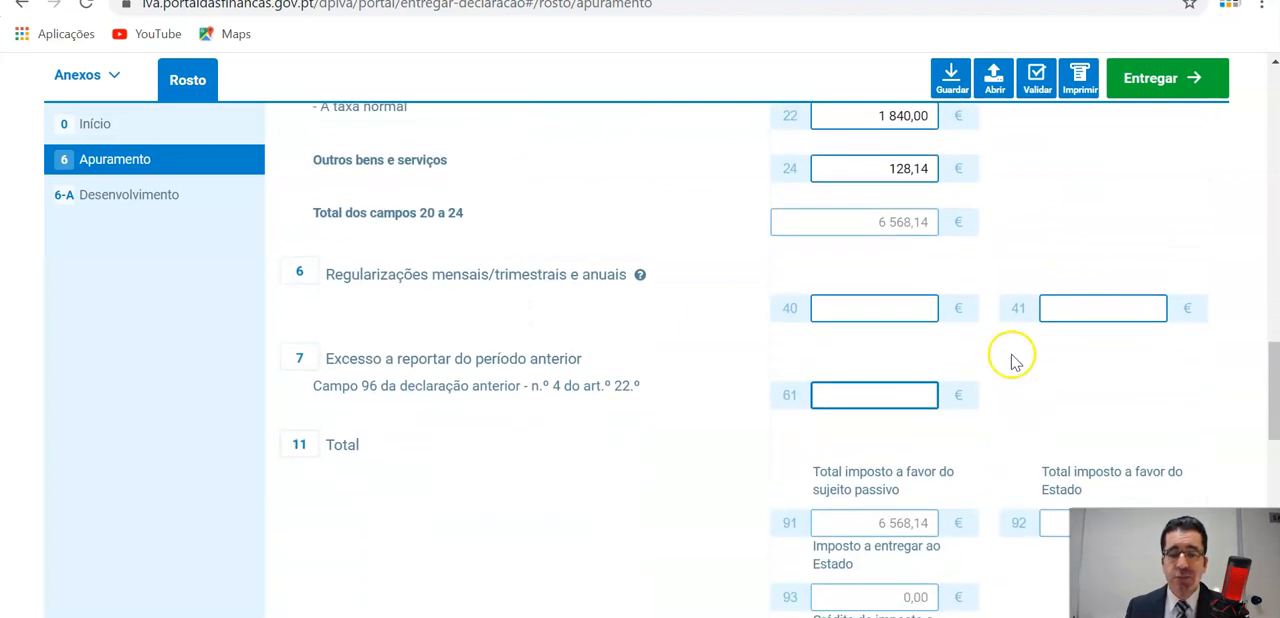
click(901, 386)
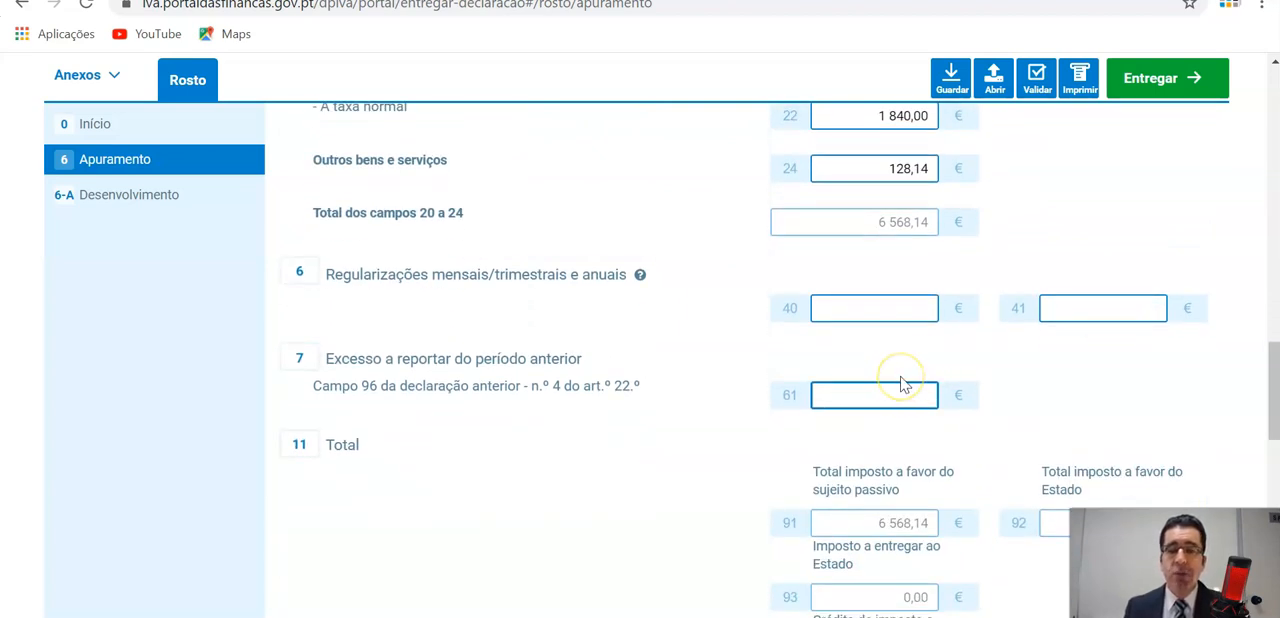
scroll(901, 383, up, 1)
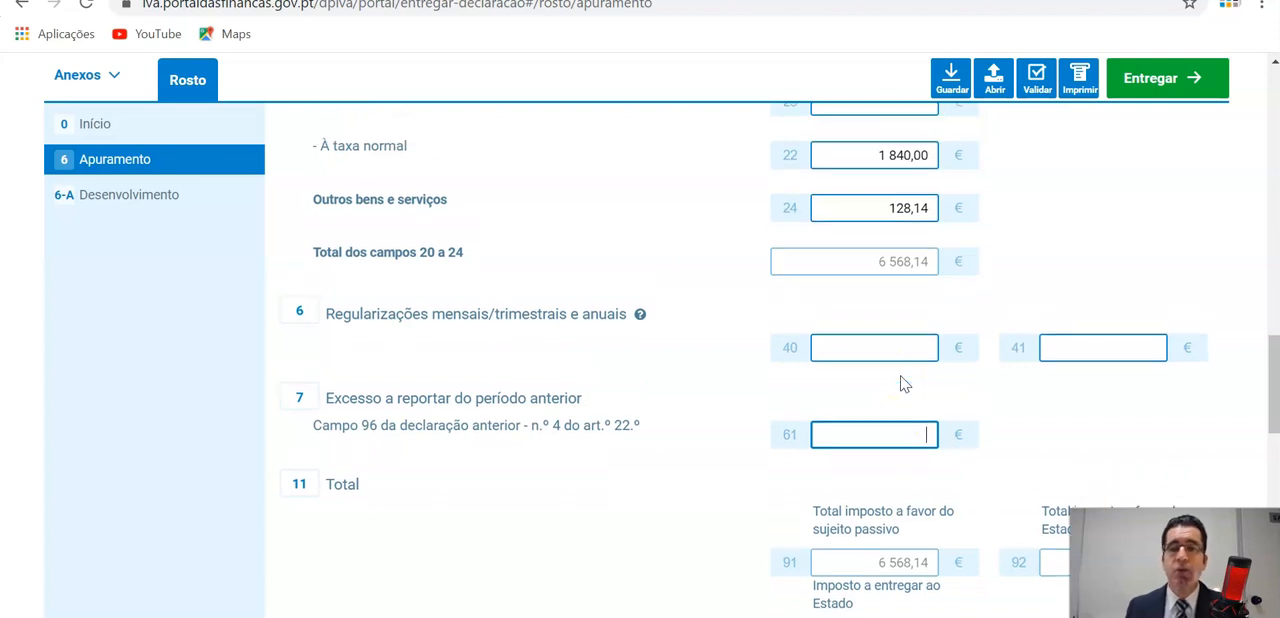
Return to section 12 and place the cursor in the Solicito o reembolso field, 95.
scroll(902, 380, down, 4)
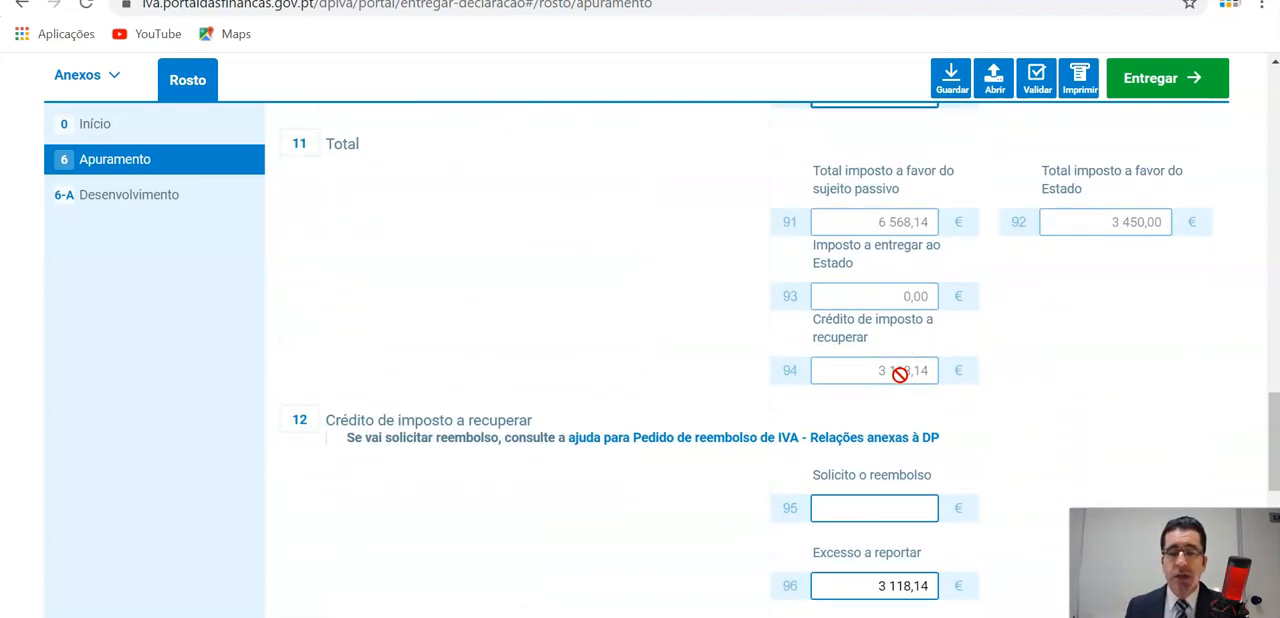
scroll(895, 385, down, 1)
click(886, 403)
click(871, 412)
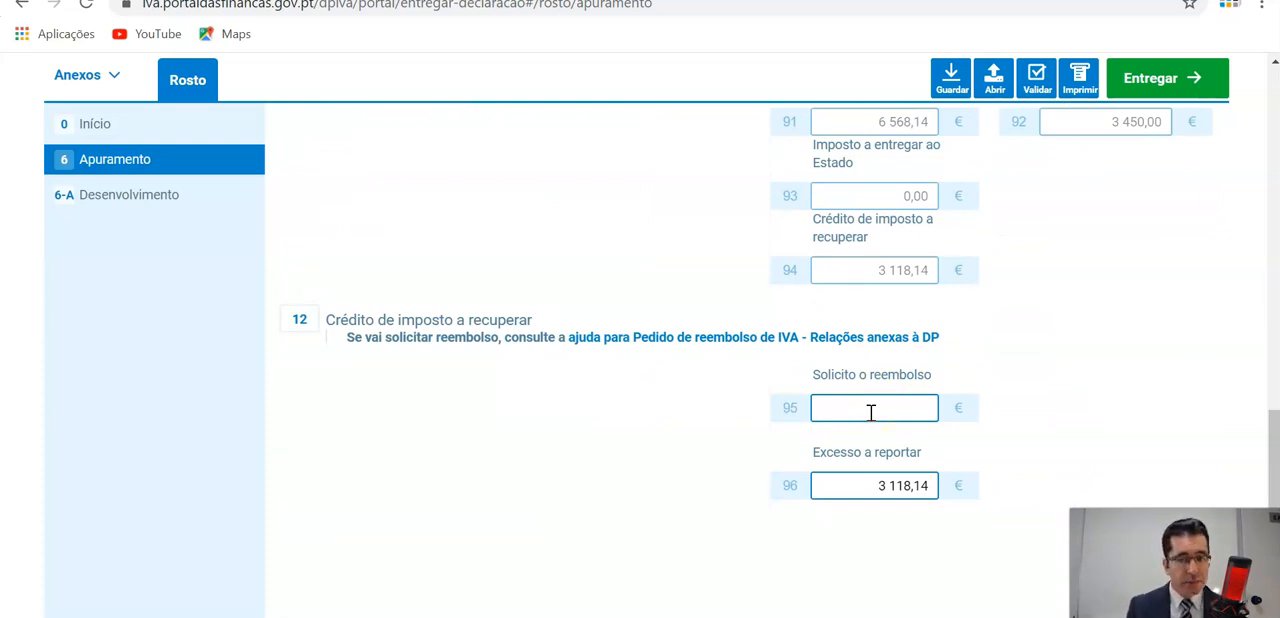
click(873, 410)
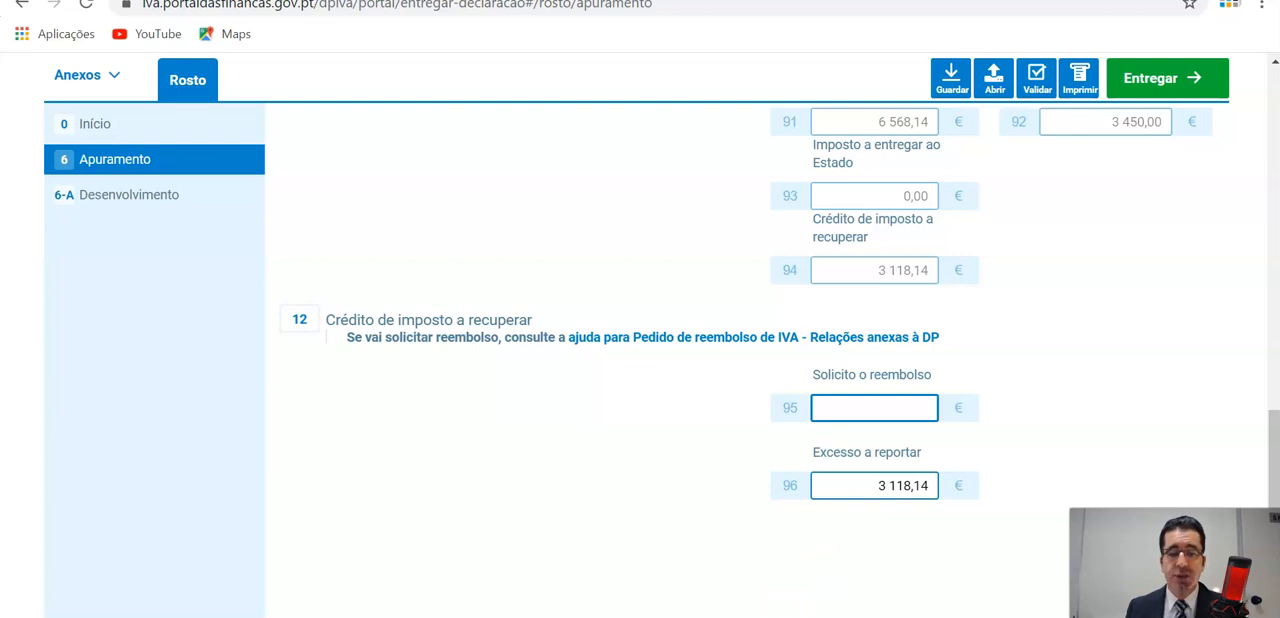
Switch to the CIVA page and review Artigo 22.º from its heading down to the refund conditions in paragraph 6.
mouse_move(682, 617)
click(705, 560)
scroll(725, 578, up, 5)
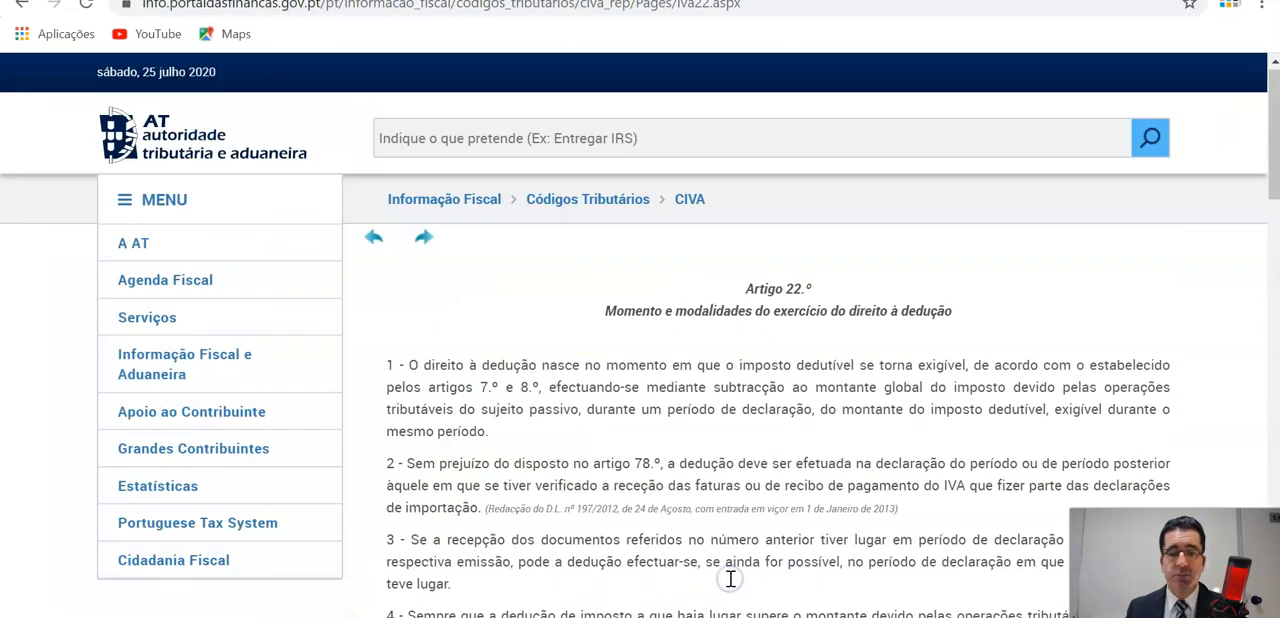
scroll(730, 585, down, 2)
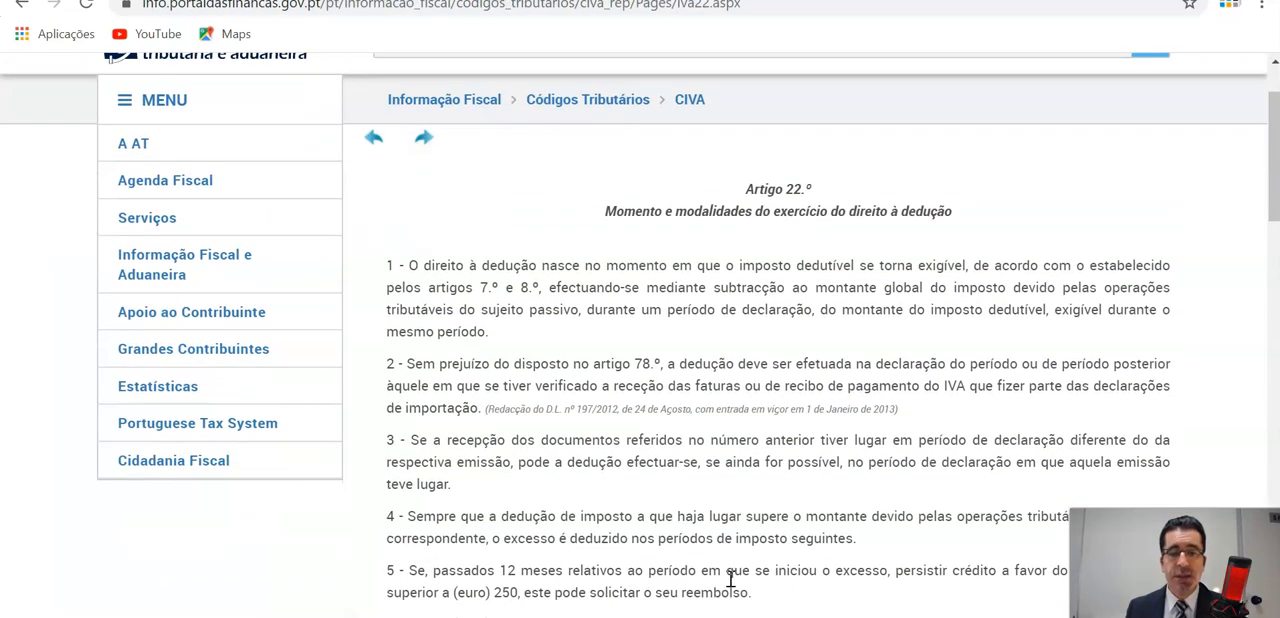
scroll(730, 578, down, 1)
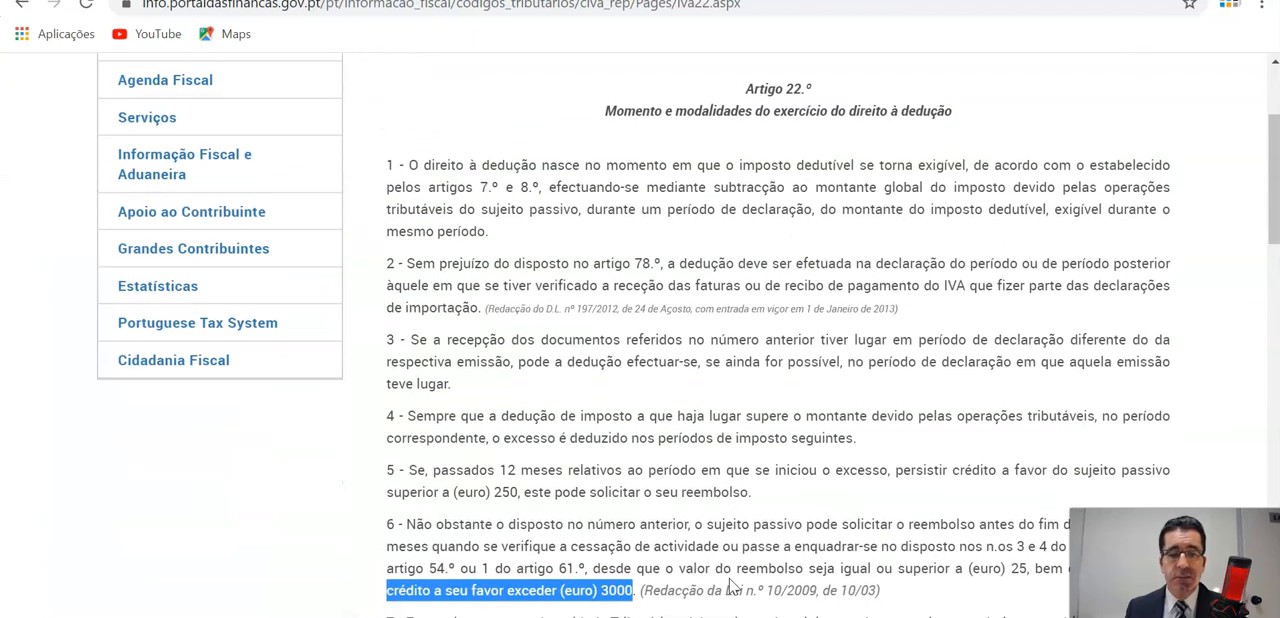
Highlight the carry-forward rule in paragraph 4 of Artigo 22.º and the 3000 euro threshold in paragraph 6.
scroll(733, 588, down, 1)
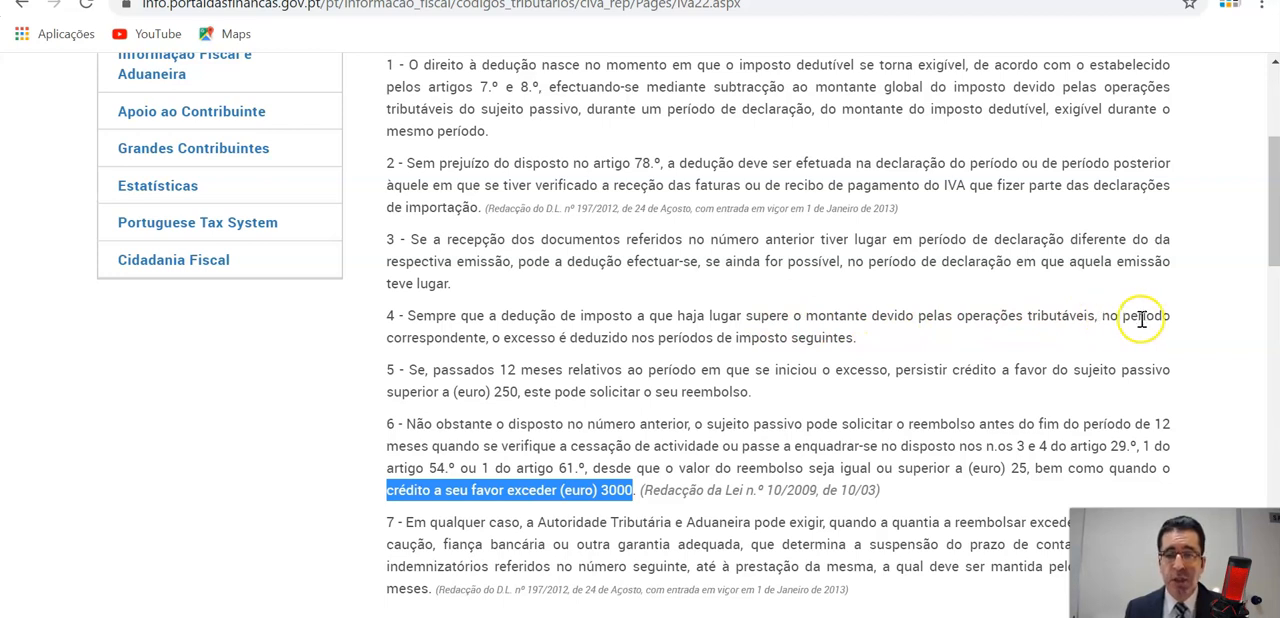
drag(492, 340, 851, 339)
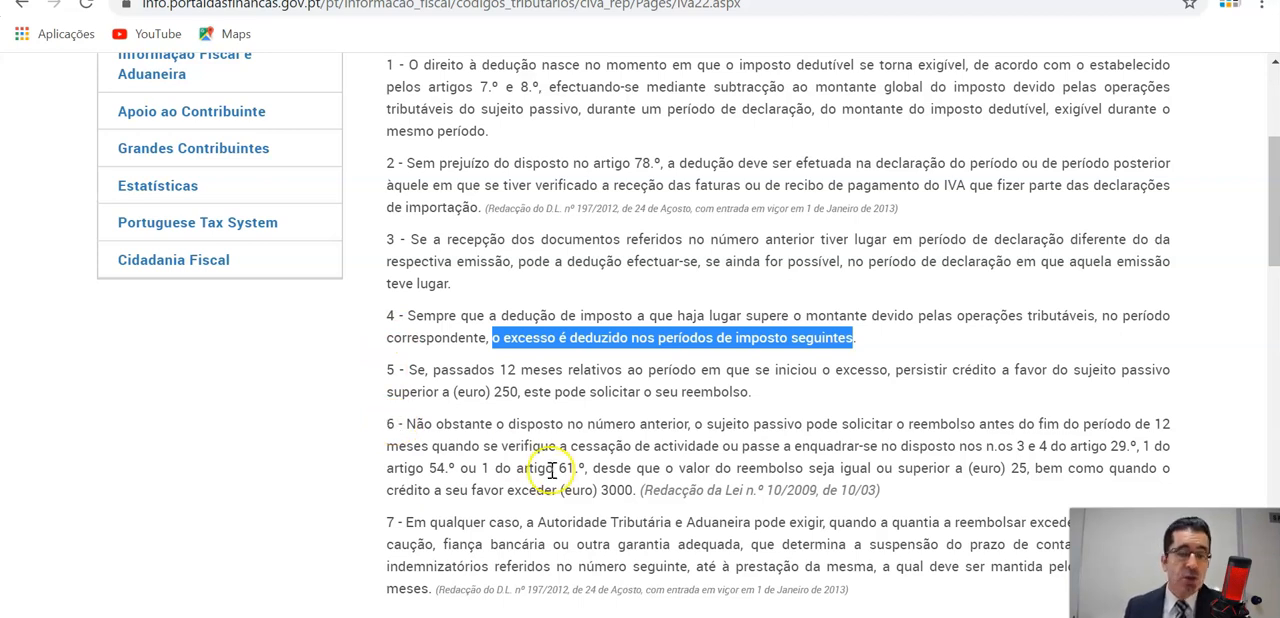
drag(600, 490, 637, 492)
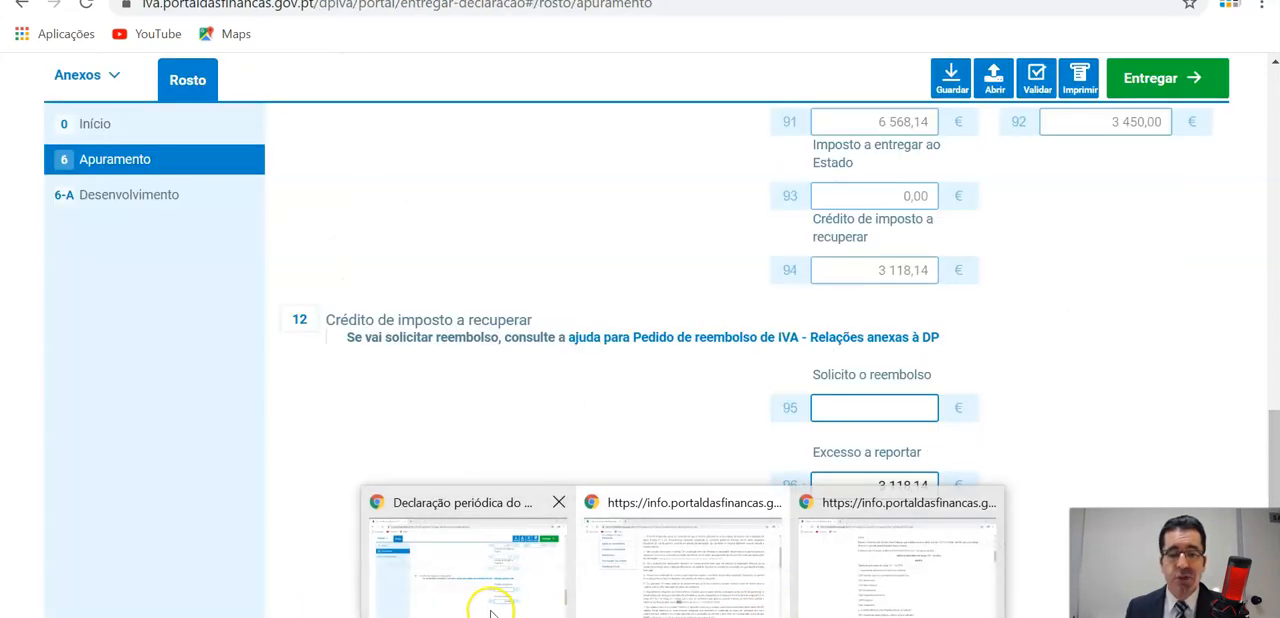
Switch to the IVA declaration, clear the Ativos não correntes (Imobilizado) amount in field 20, and check the section 11 totals.
click(490, 612)
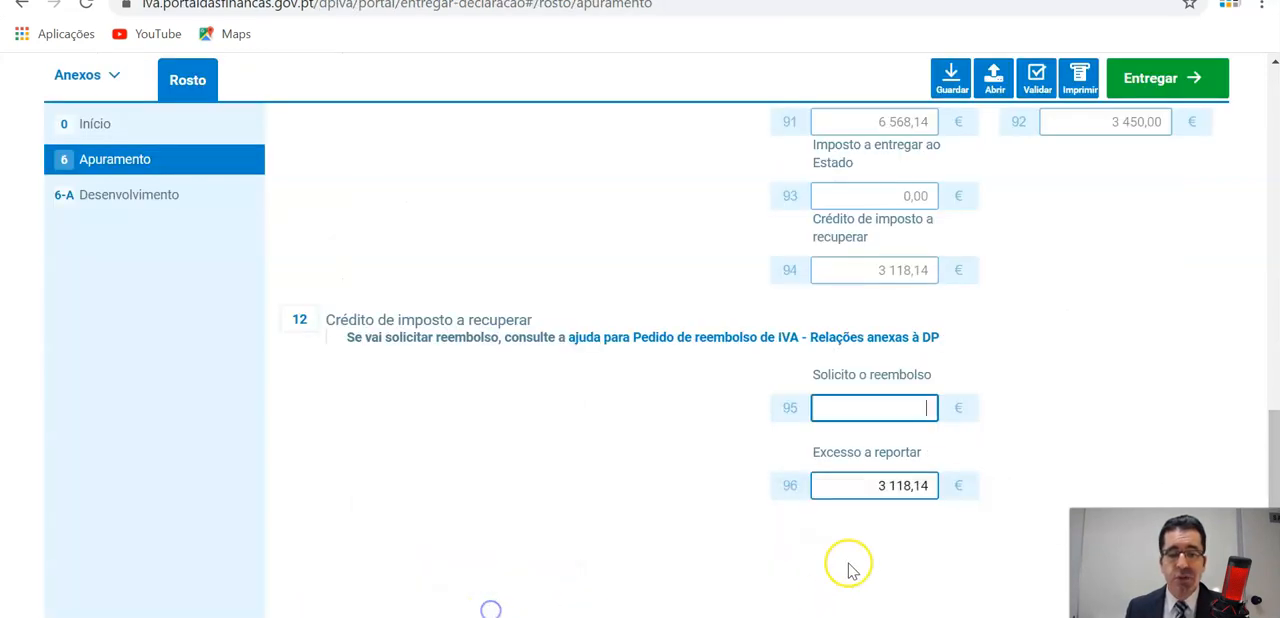
click(924, 484)
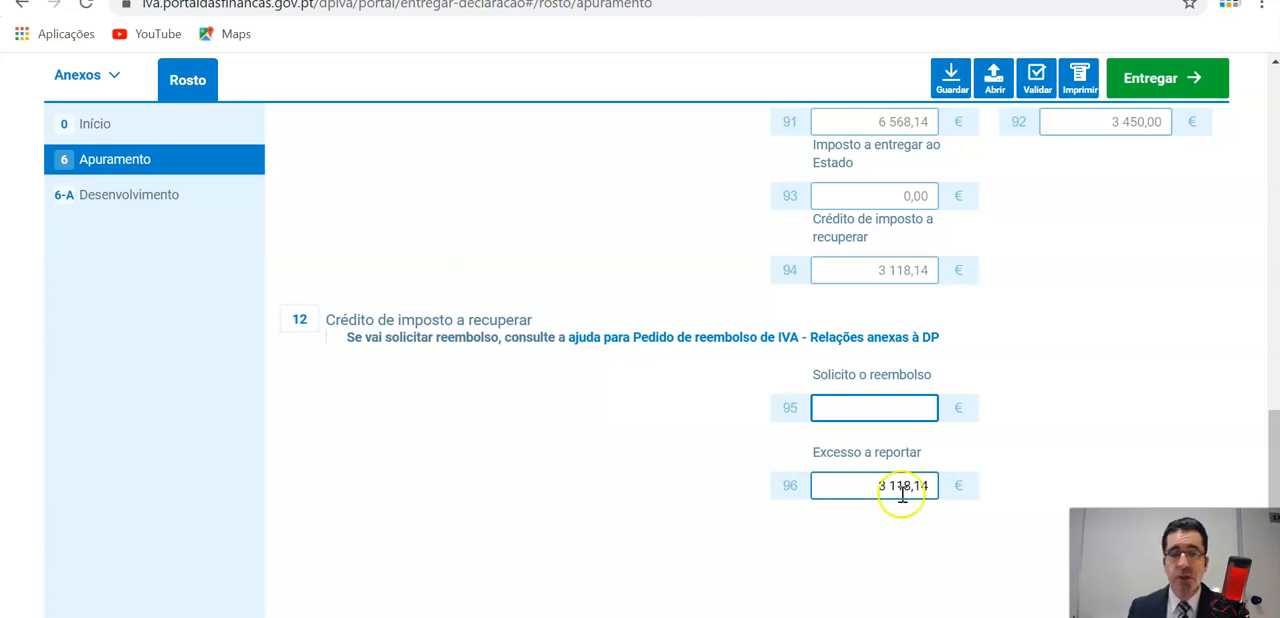
scroll(903, 491, up, 5)
scroll(846, 466, up, 2)
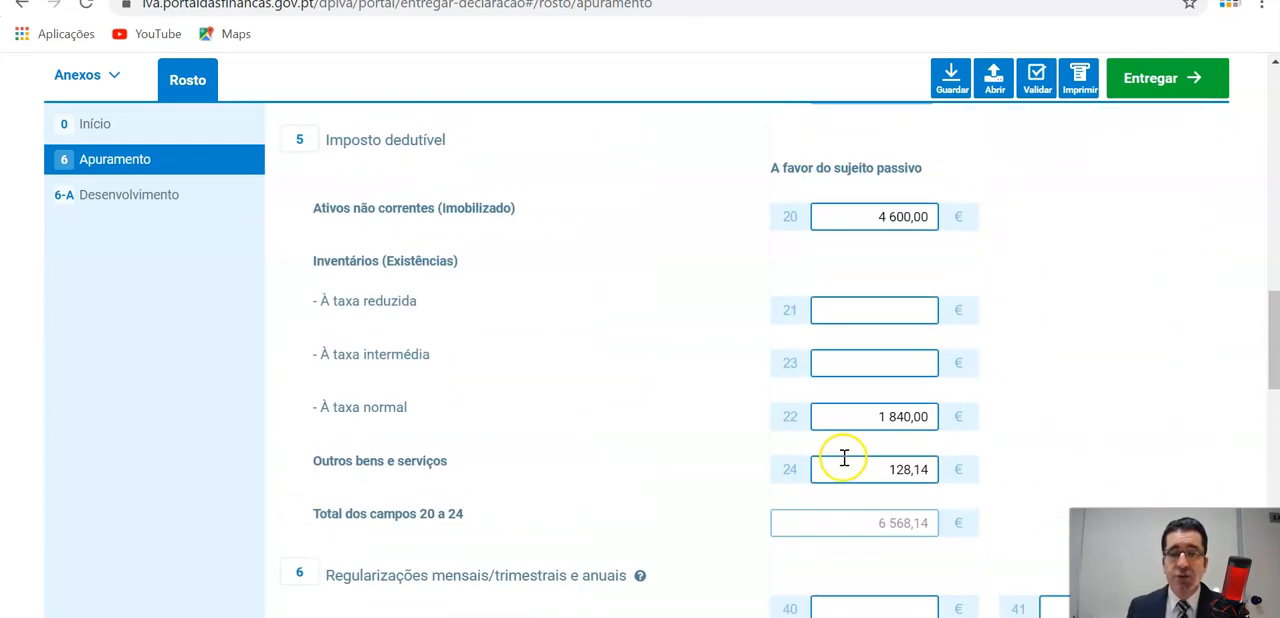
click(893, 219)
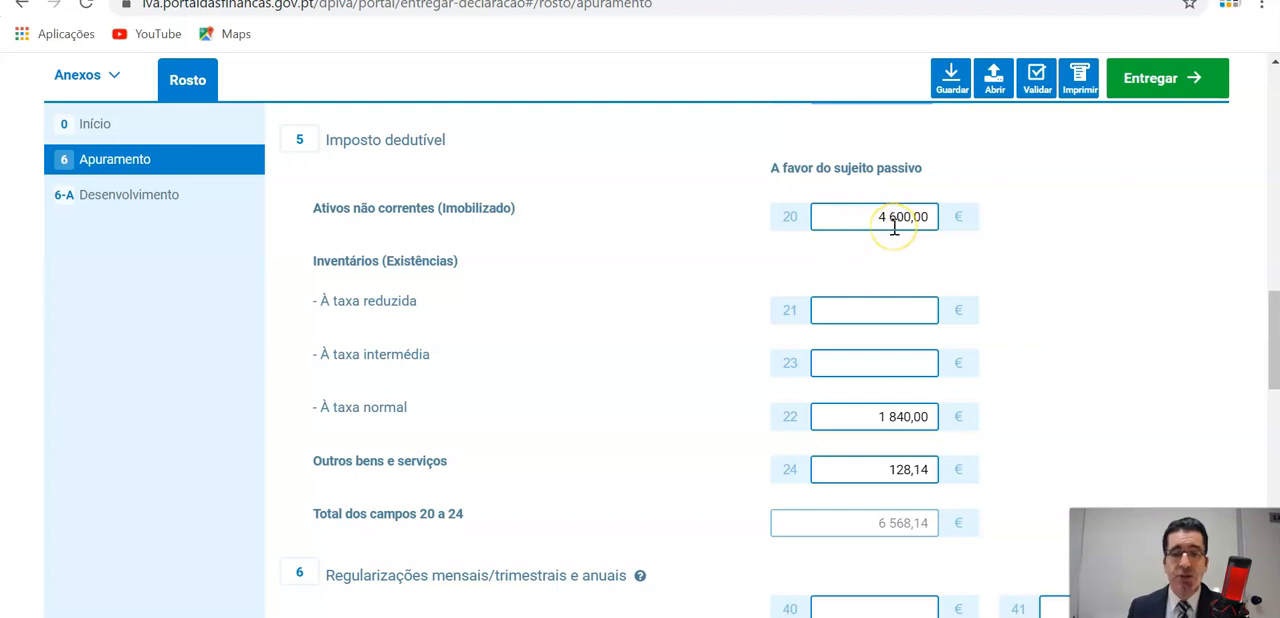
drag(815, 208, 930, 220)
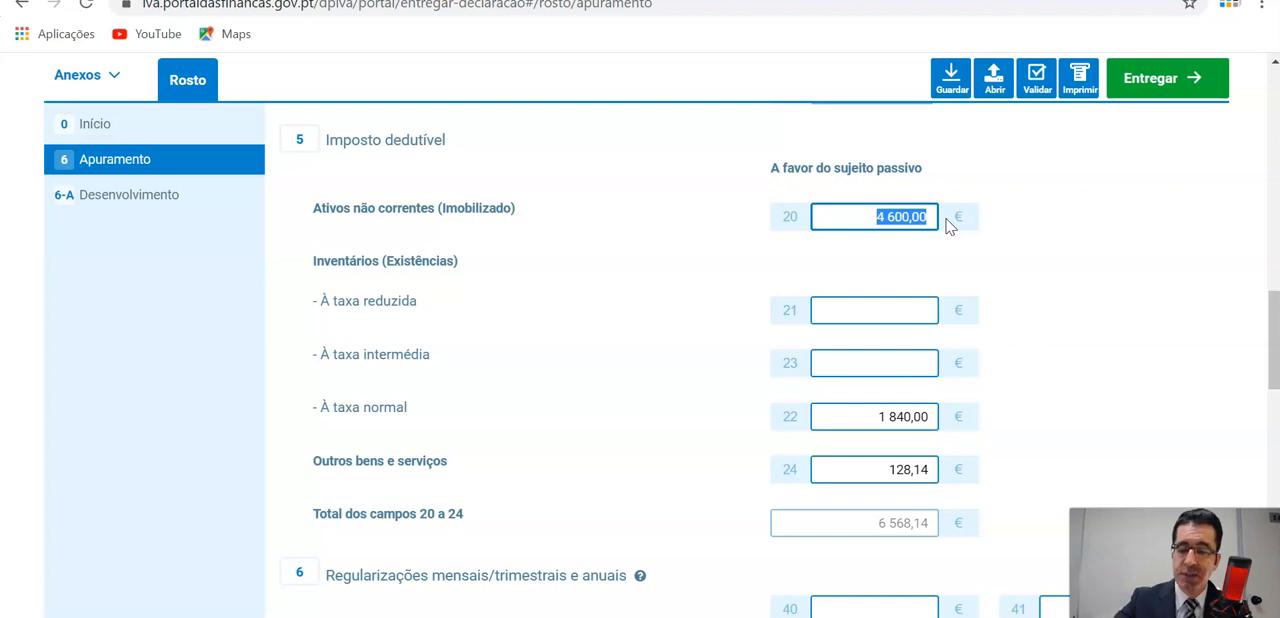
key(BackSpace)
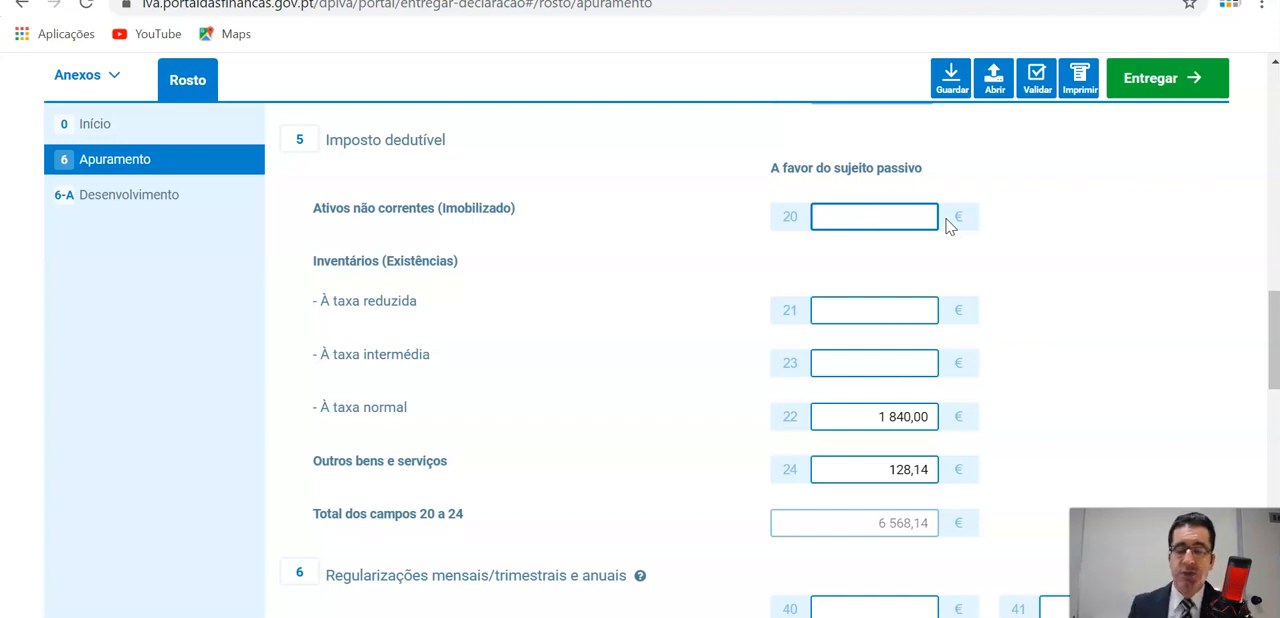
click(872, 312)
scroll(884, 315, down, 3)
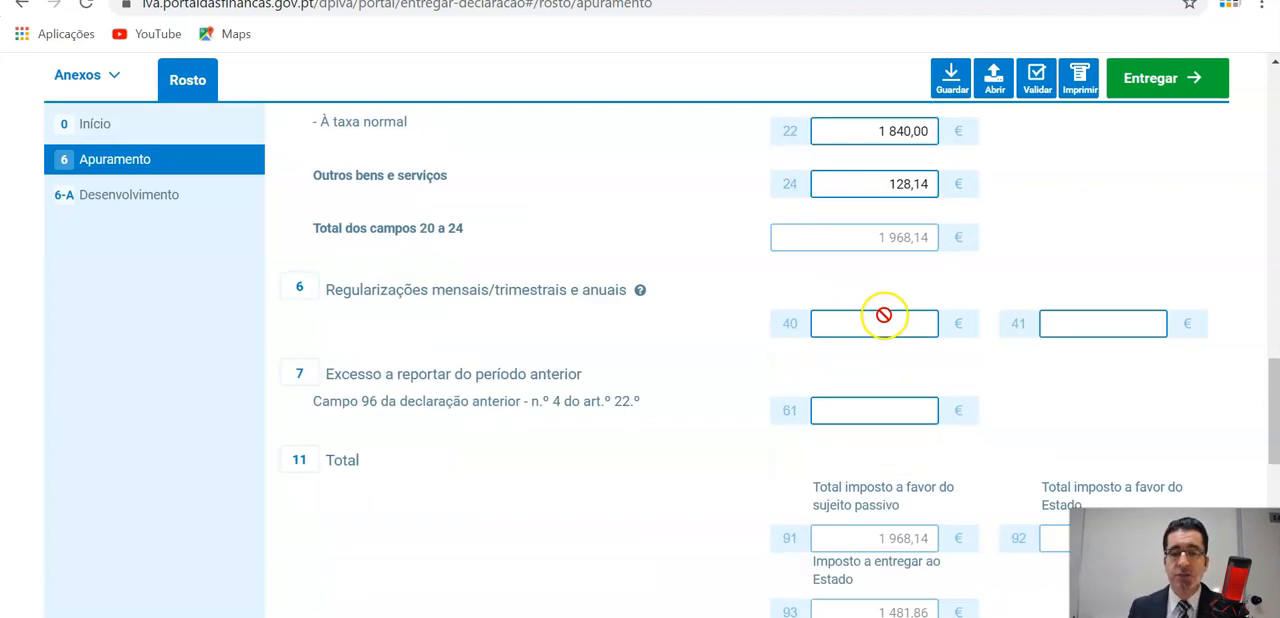
scroll(884, 315, down, 3)
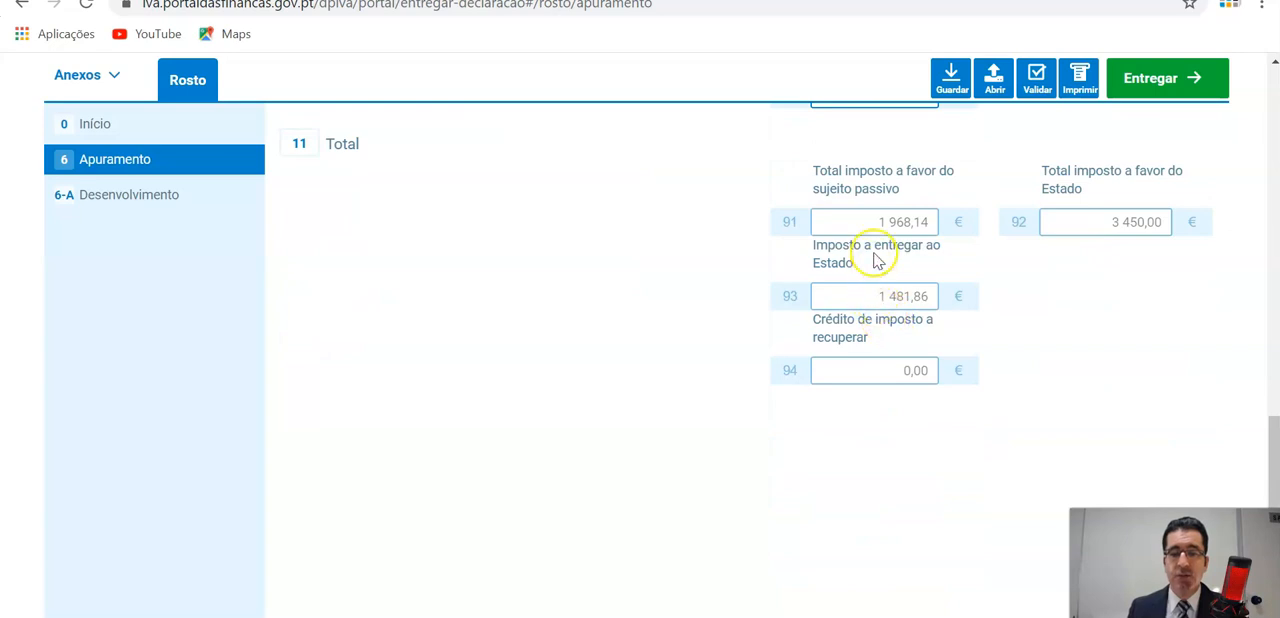
click(920, 306)
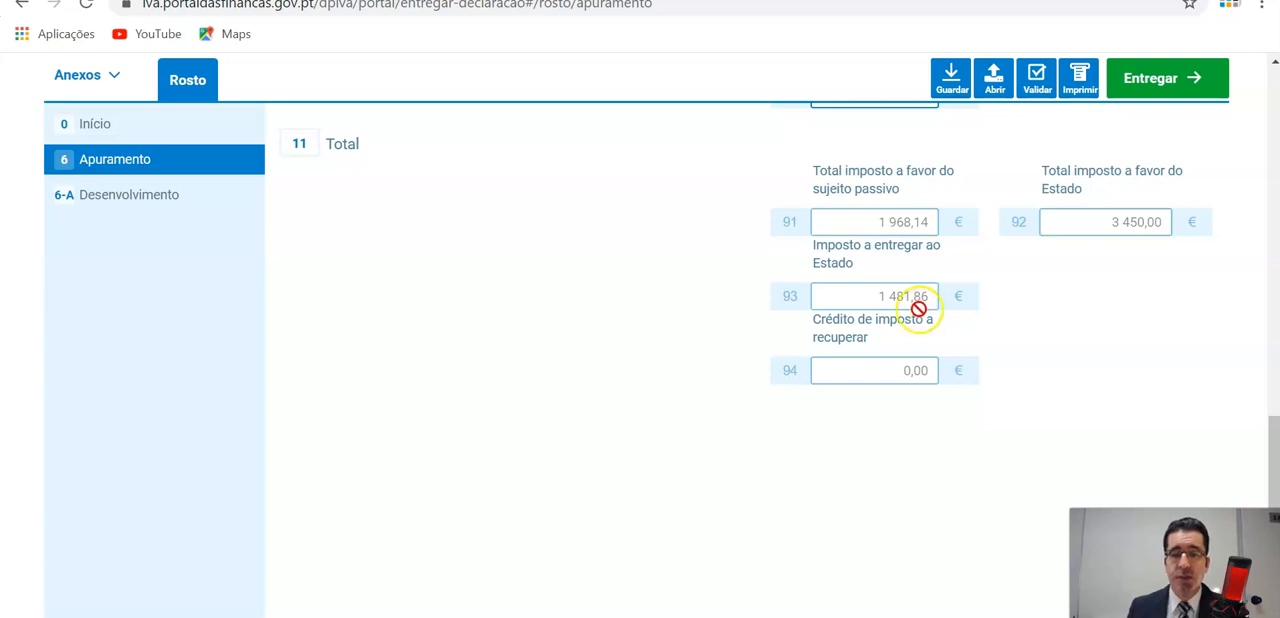
Enter 4600,00 as the deductible tax for Ativos não correntes (Imobilizado) in field 20.
click(891, 316)
text(460000)
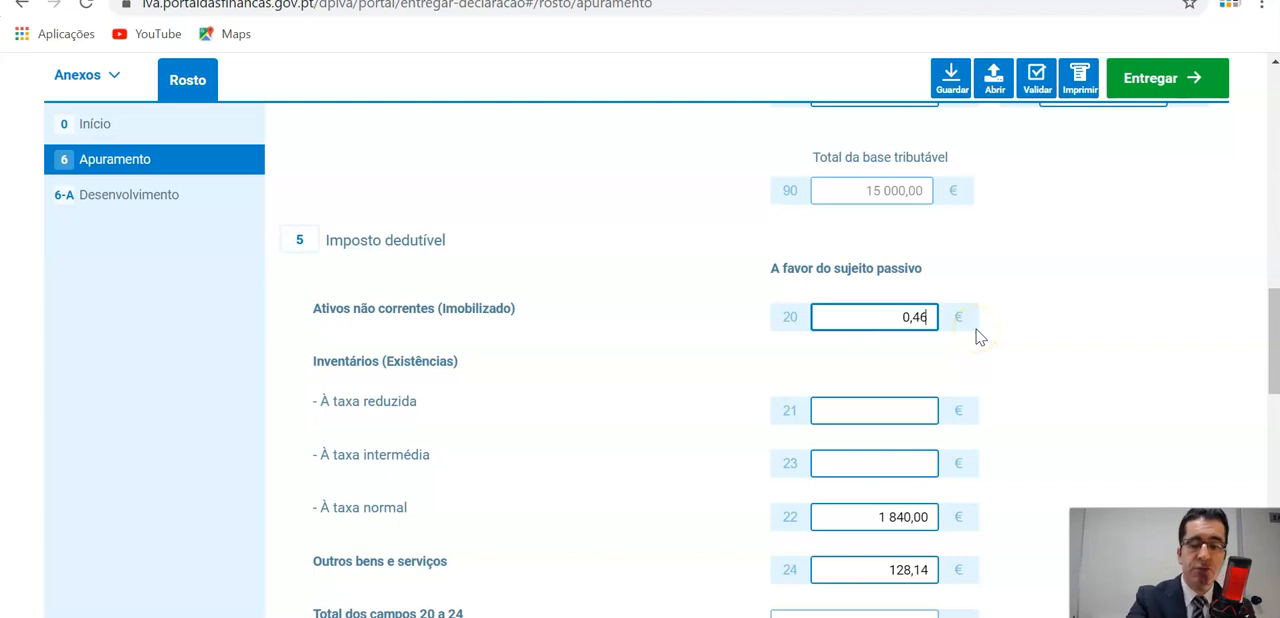
click(921, 405)
Enter 3118,14 as the Excesso a reportar in field 96 of section 12, leaving the Solicito o reembolso field empty.
scroll(929, 410, down, 5)
scroll(910, 410, down, 2)
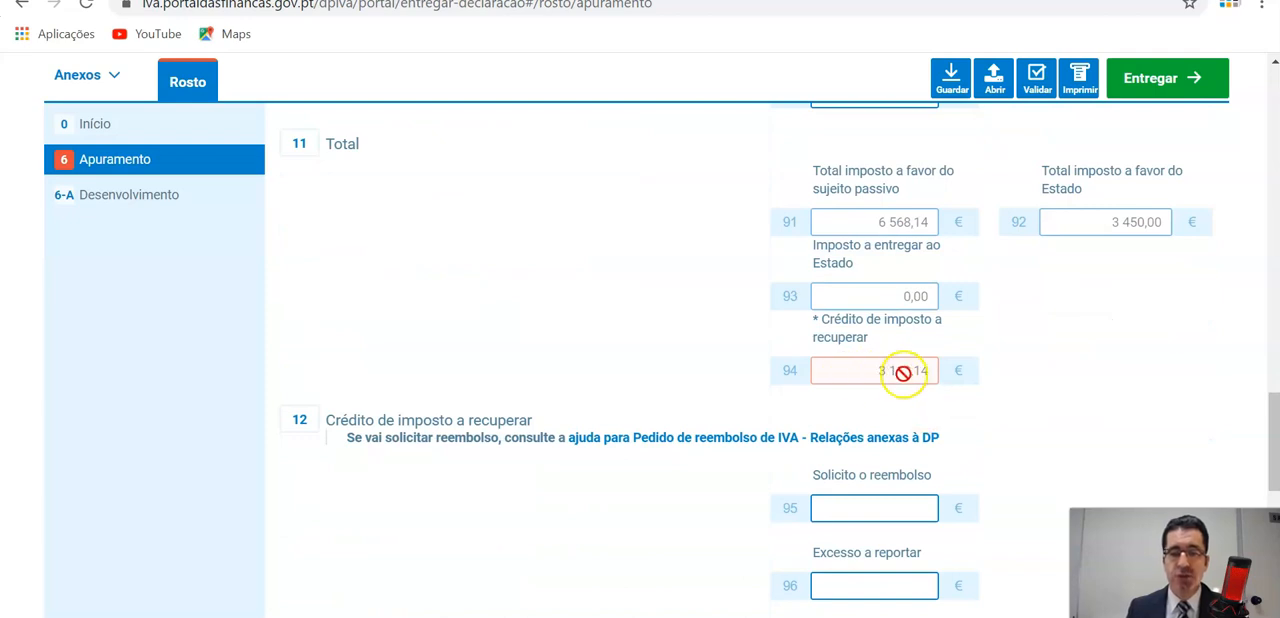
scroll(903, 373, down, 2)
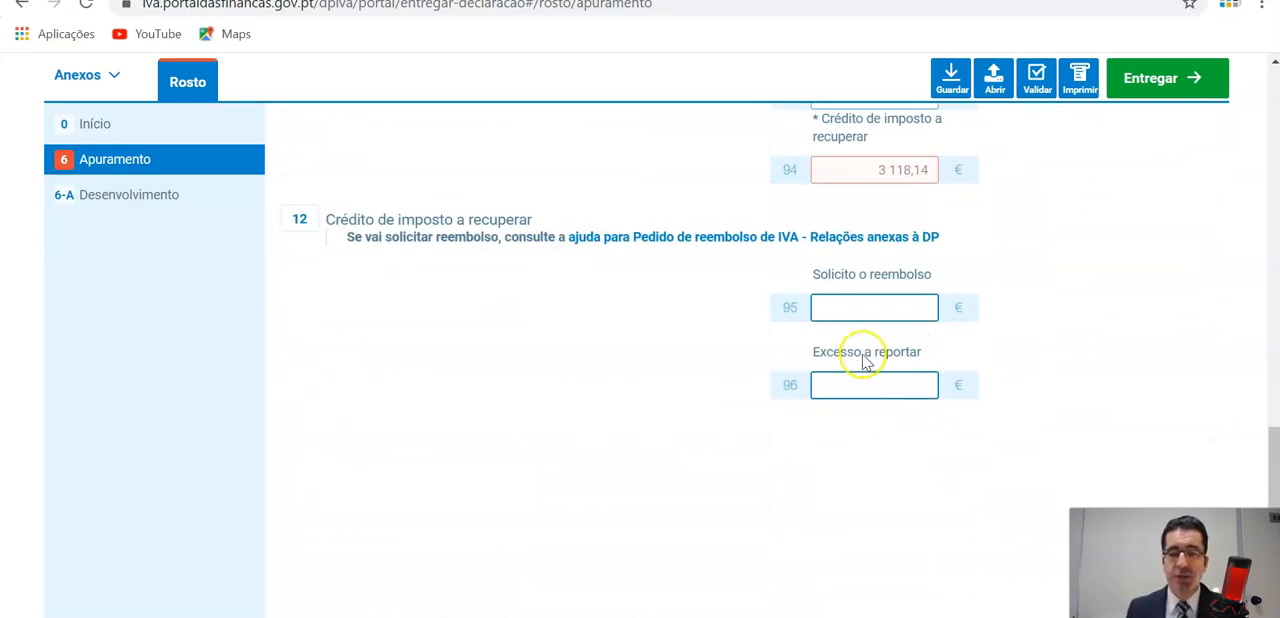
scroll(868, 440, up, 1)
click(848, 409)
click(892, 486)
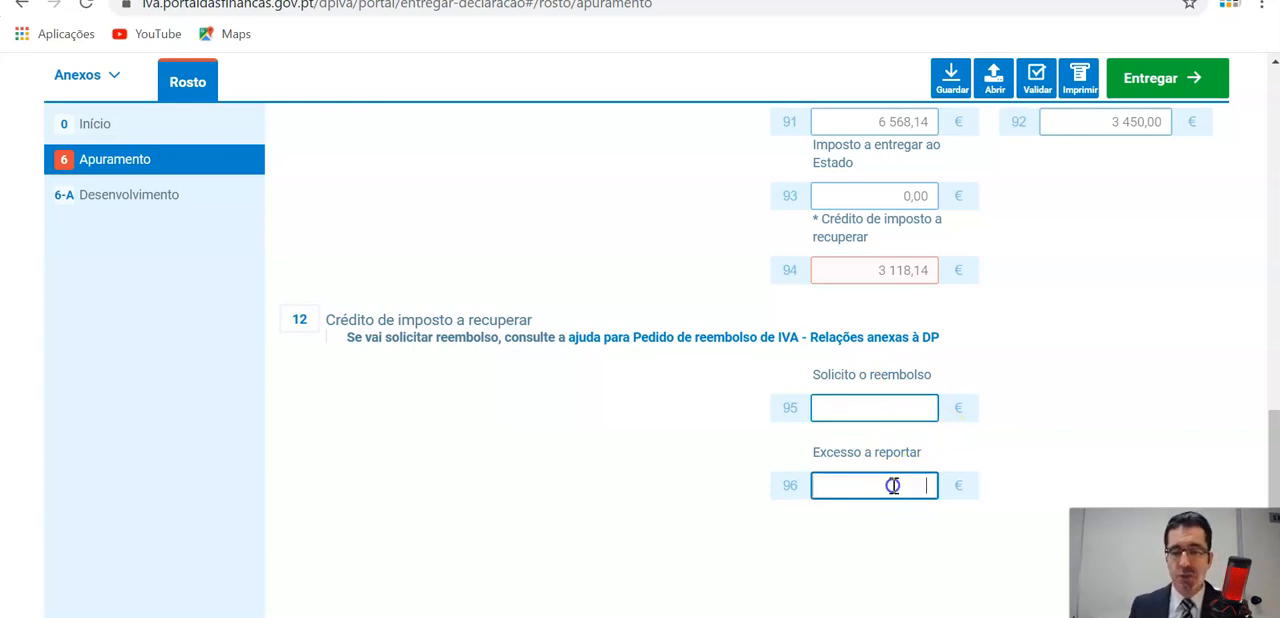
text(3,11)
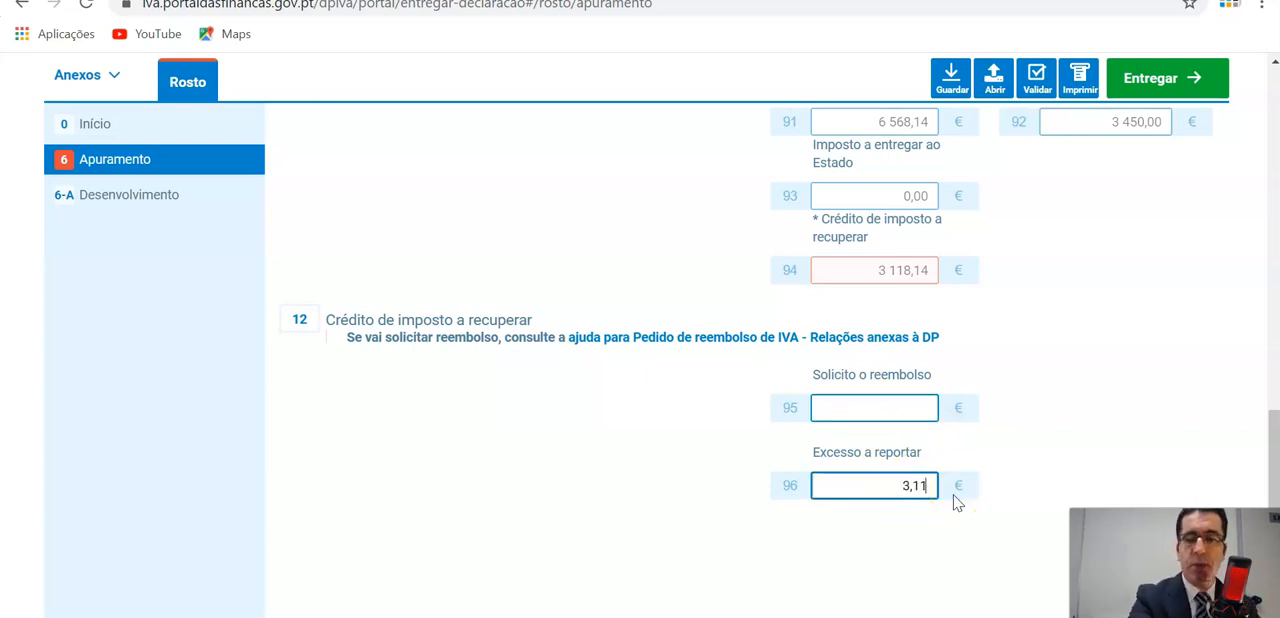
text(814)
click(958, 481)
click(887, 406)
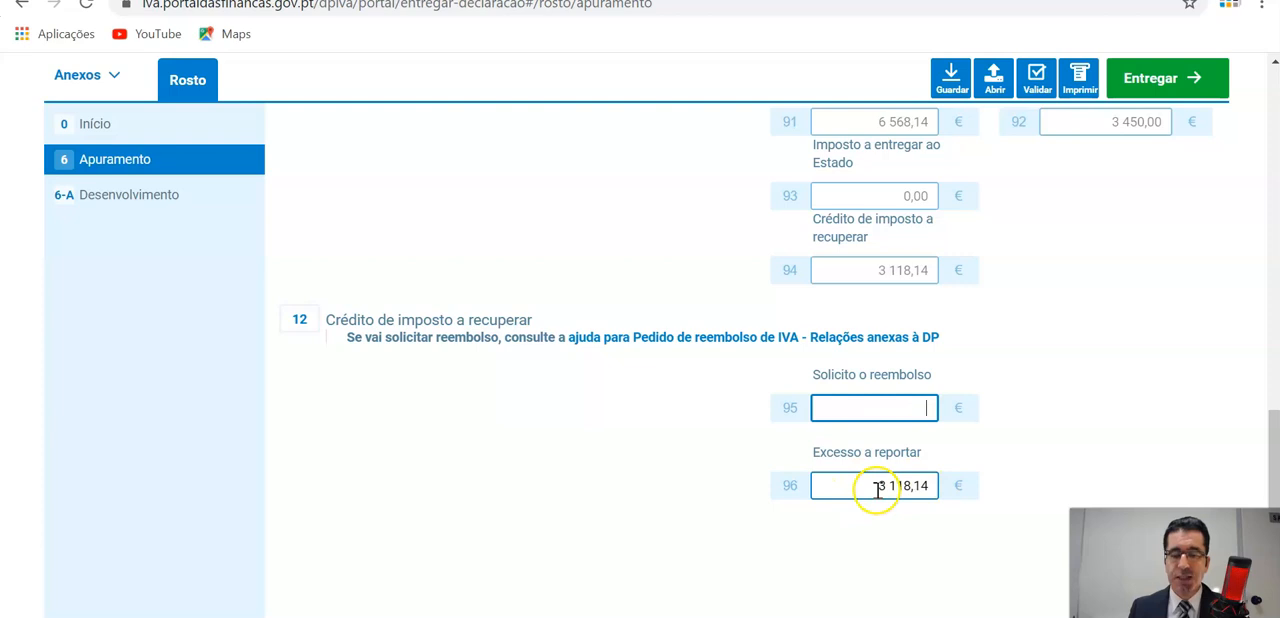
Review the deductible tax entries, field 61 for the Excesso a reportar do período anterior, and the section 11 totals.
scroll(880, 490, up, 4)
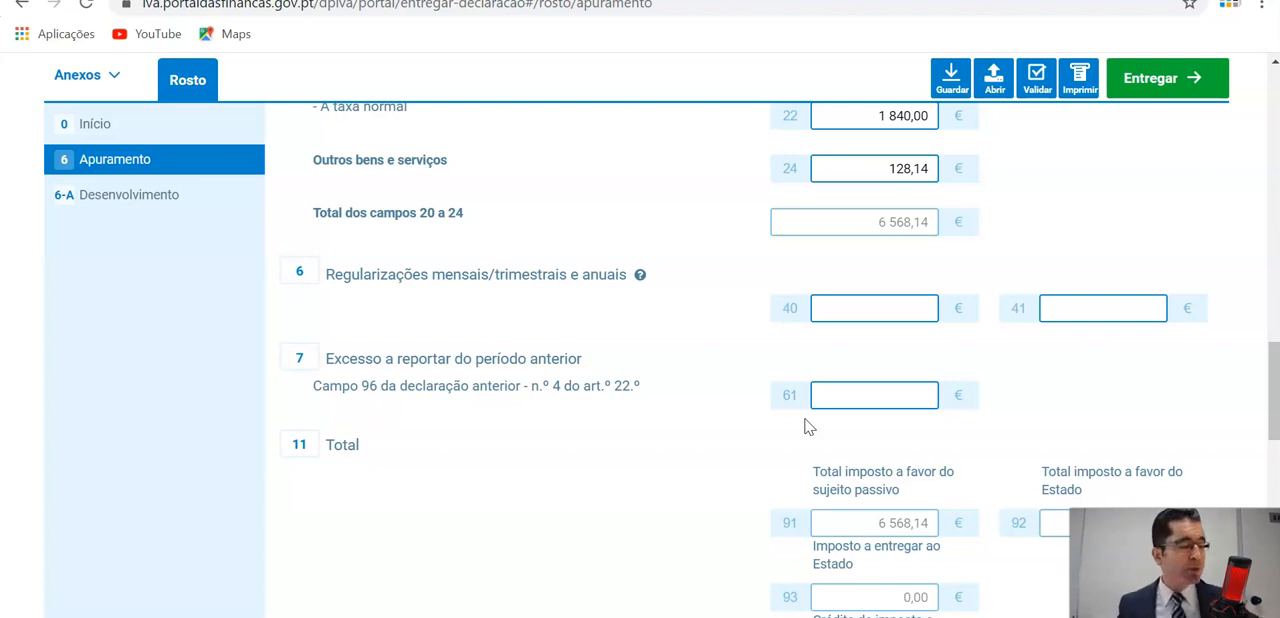
scroll(800, 410, down, 2)
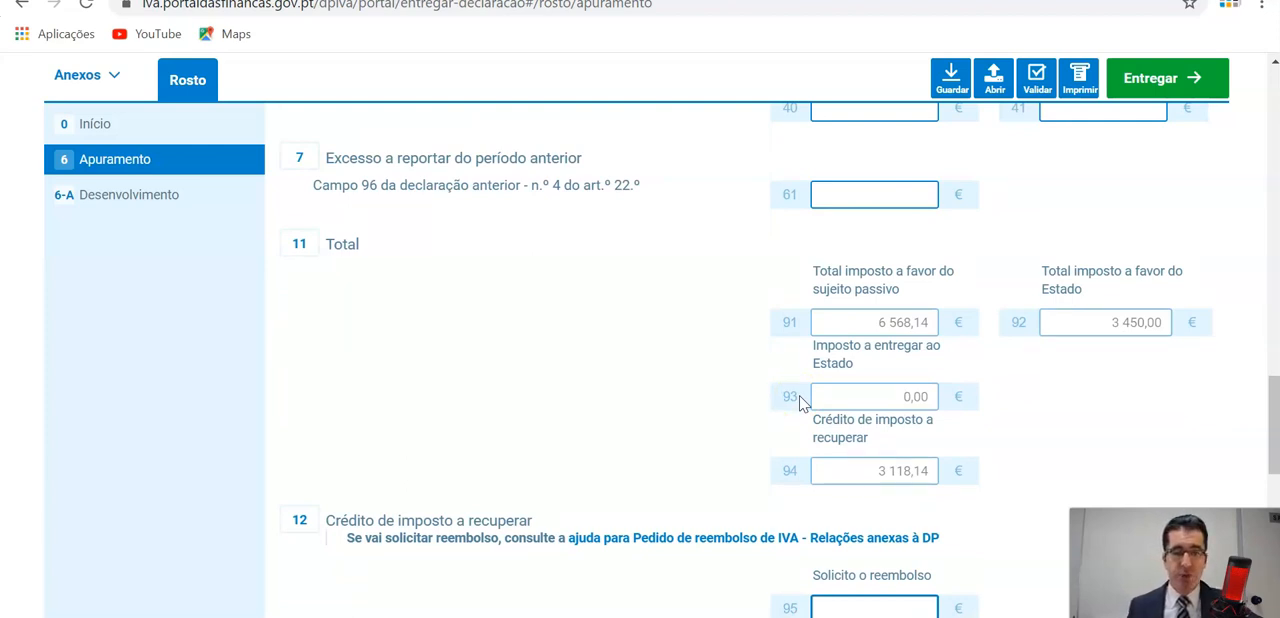
scroll(801, 402, down, 1)
scroll(803, 404, up, 5)
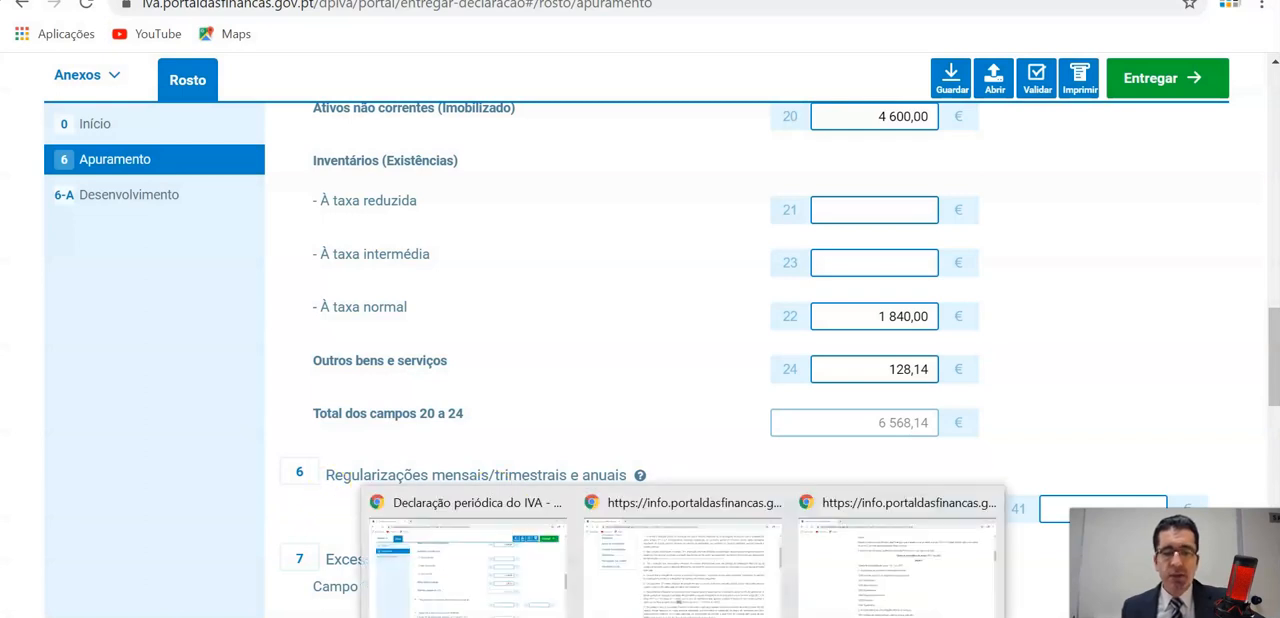
Switch to the CIVA page, open Artigo 53.º, Âmbito de aplicação, from the code index and highlight the 12 500 euro turnover limit in paragraph 1.
click(709, 594)
scroll(175, 400, up, 3)
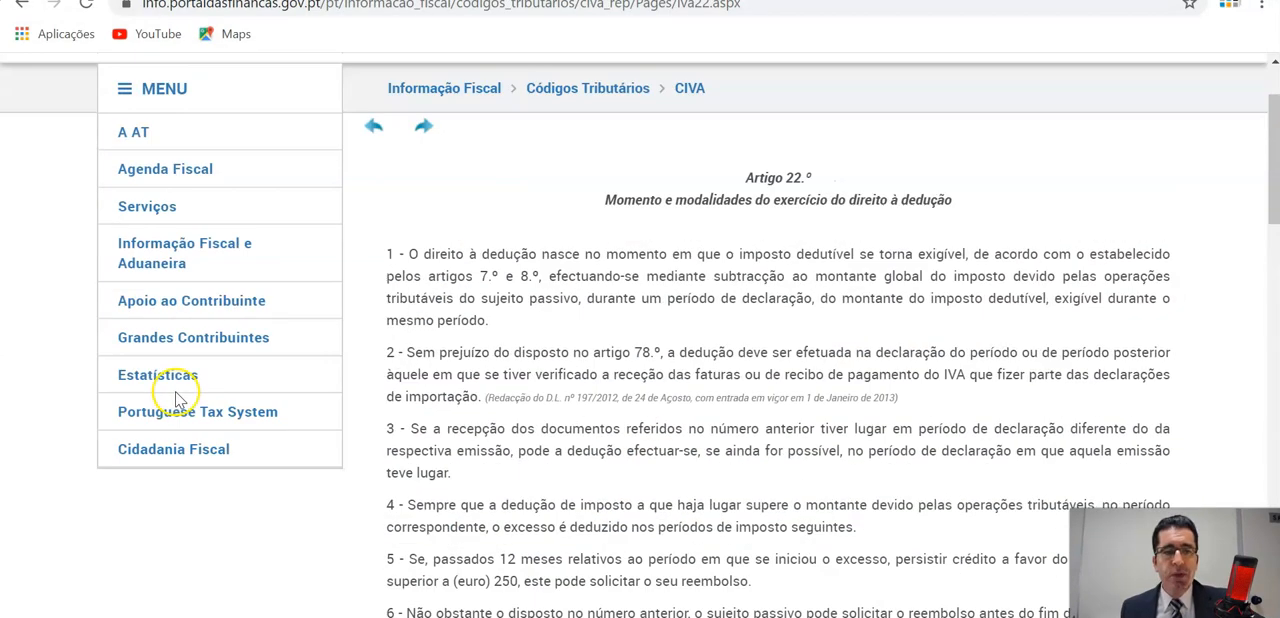
click(21, 5)
scroll(680, 409, down, 12)
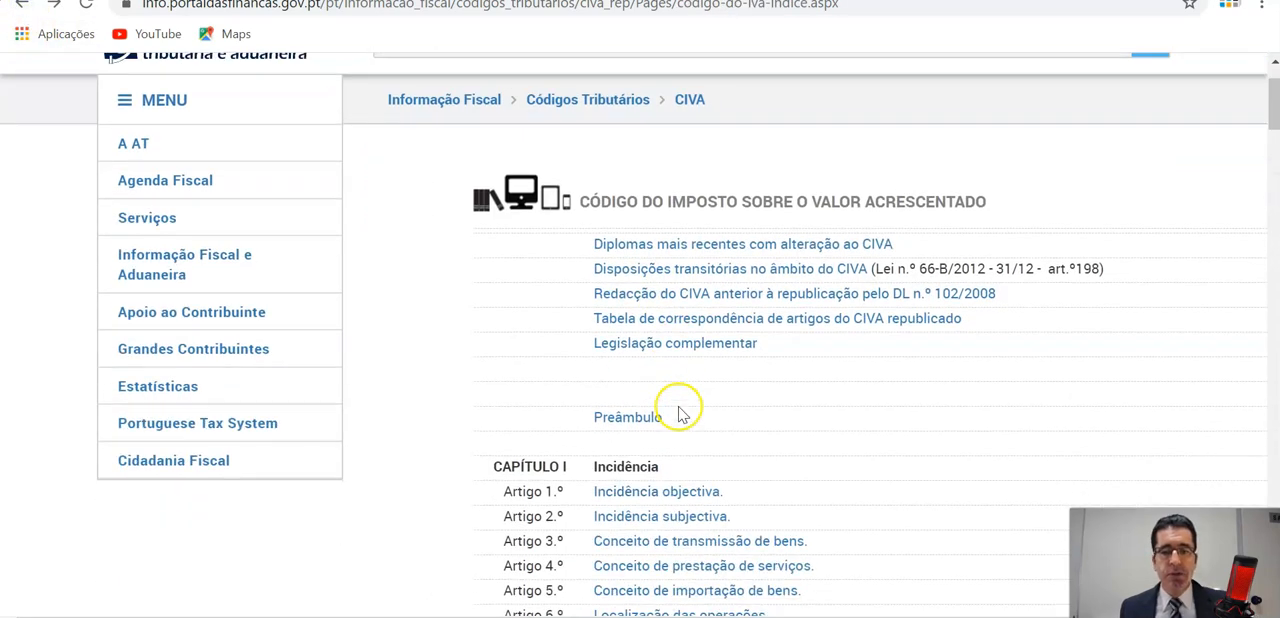
scroll(679, 410, down, 10)
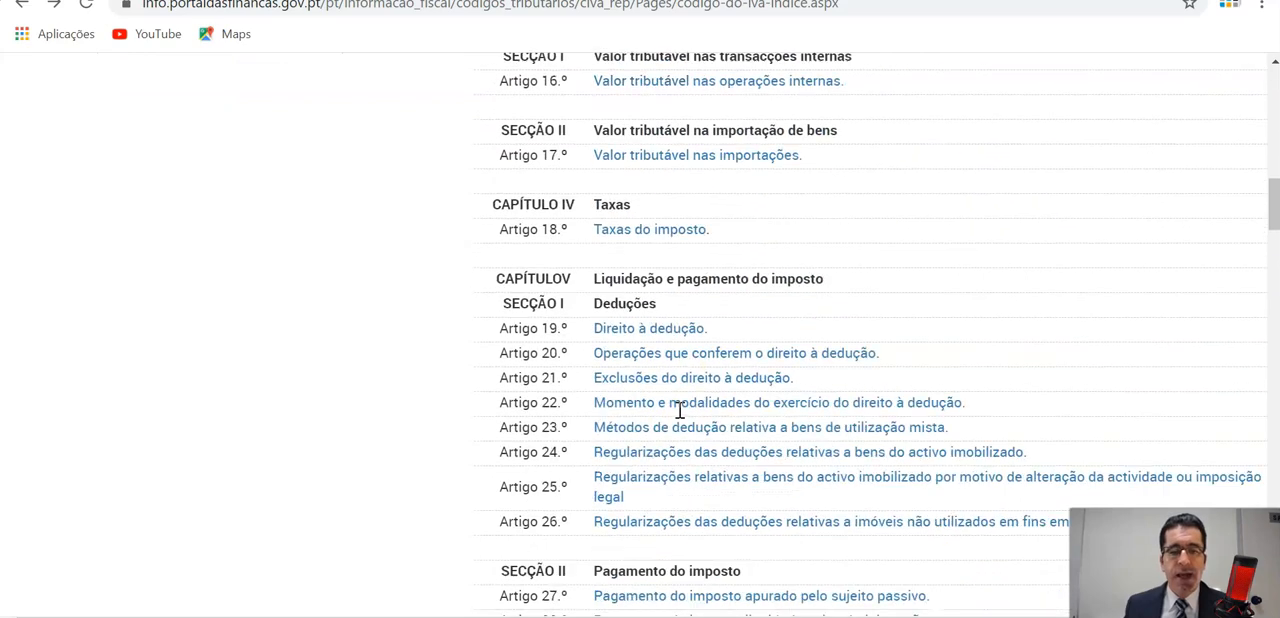
scroll(675, 422, down, 2)
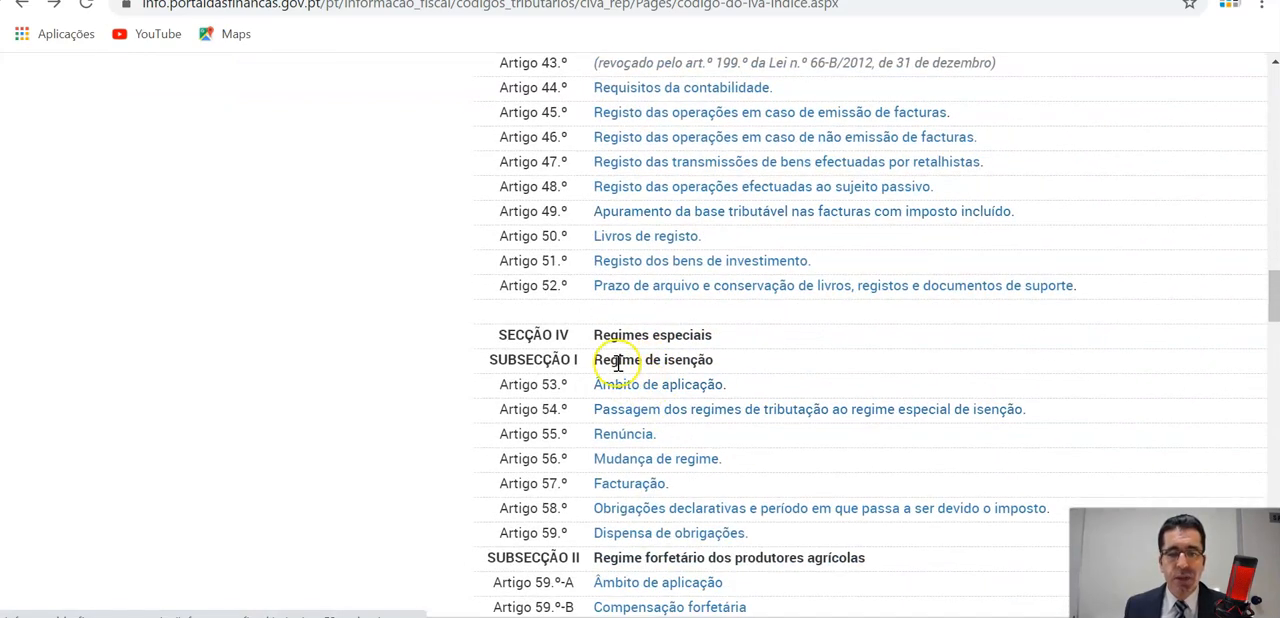
click(660, 390)
scroll(702, 390, down, 2)
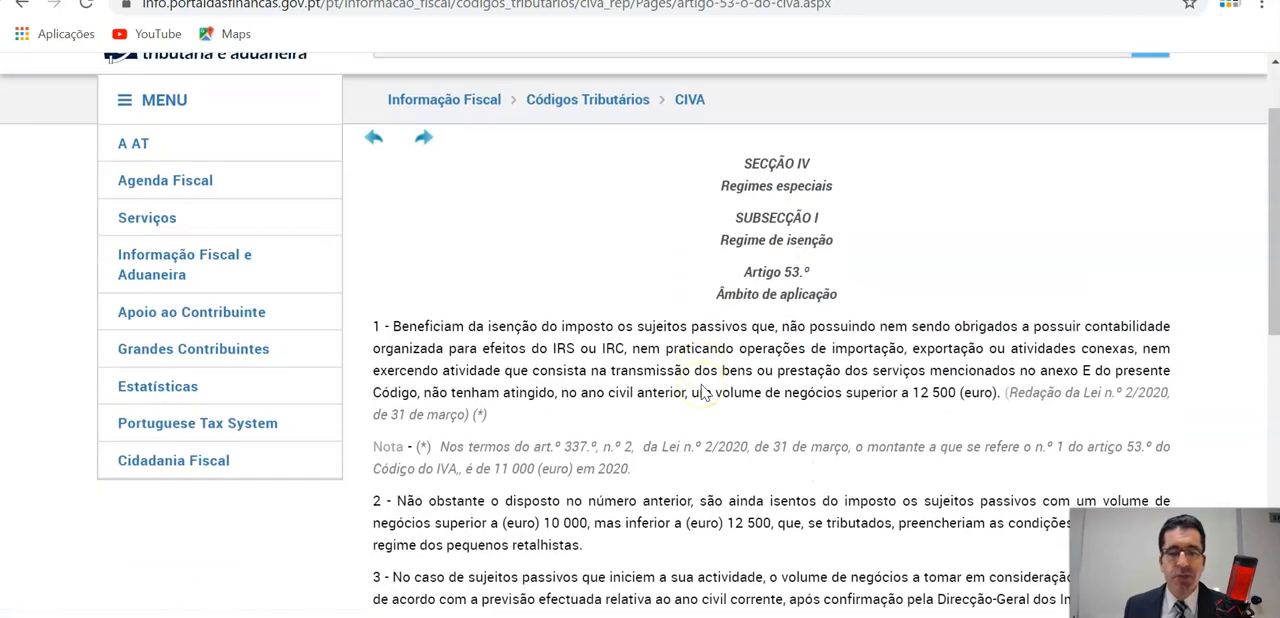
drag(910, 292, 962, 292)
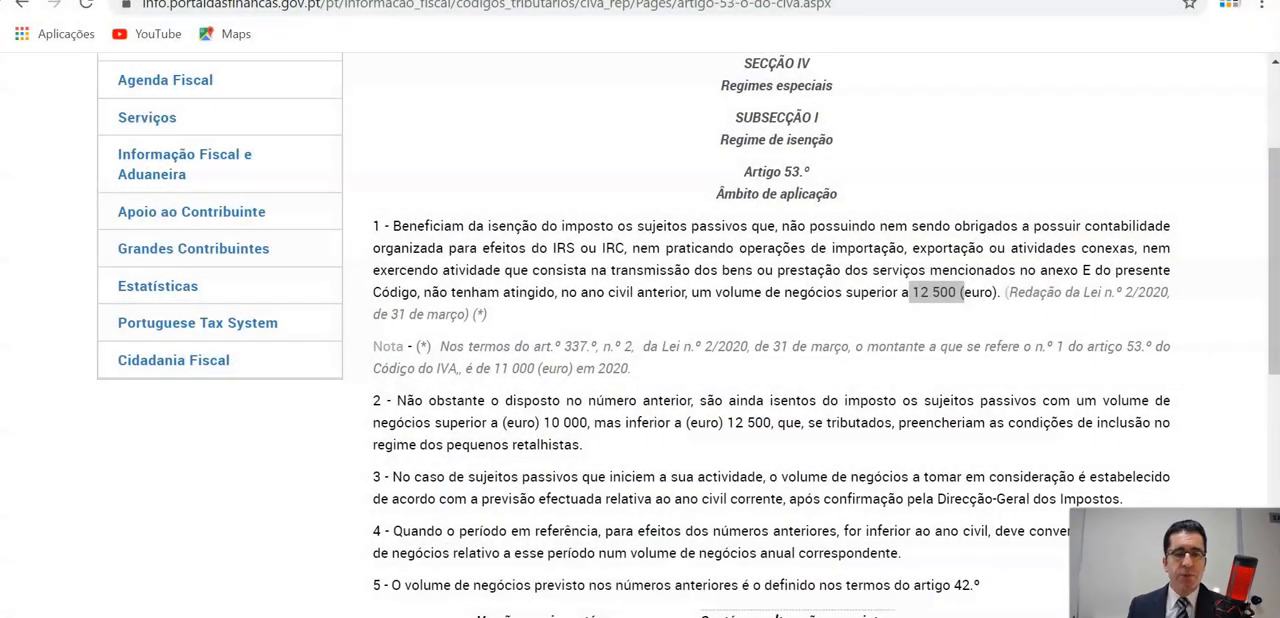
Open the certform.pt website and look over its home page, including the destaques section.
click(325, 8)
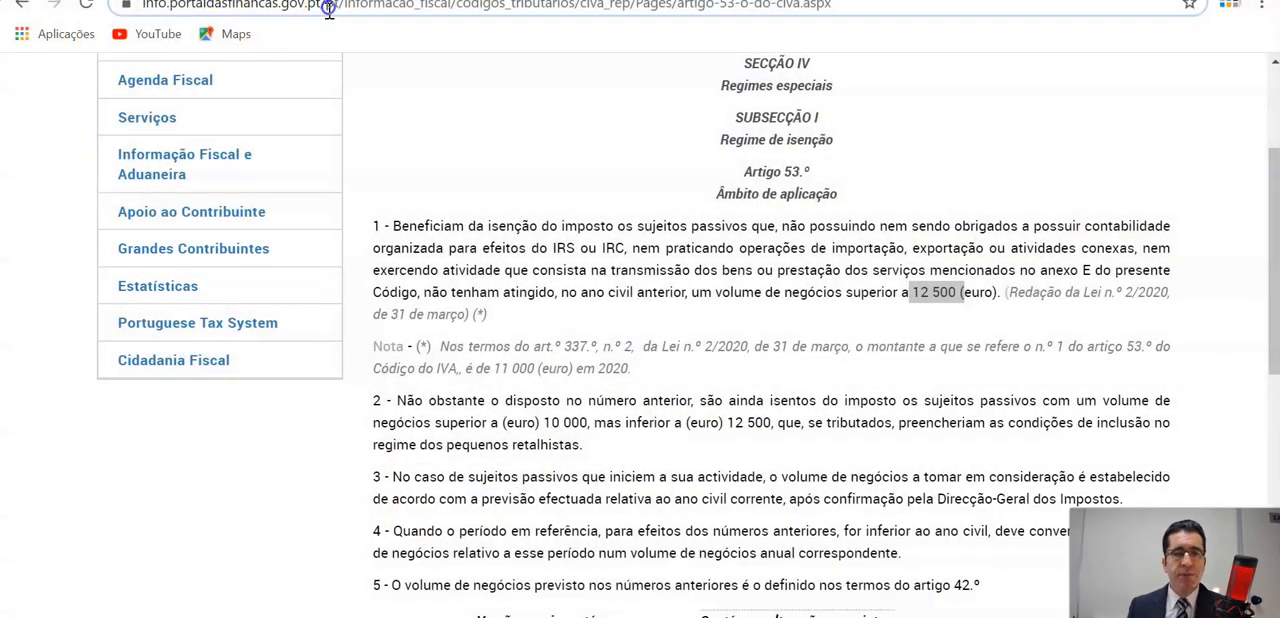
text(certform.pt)
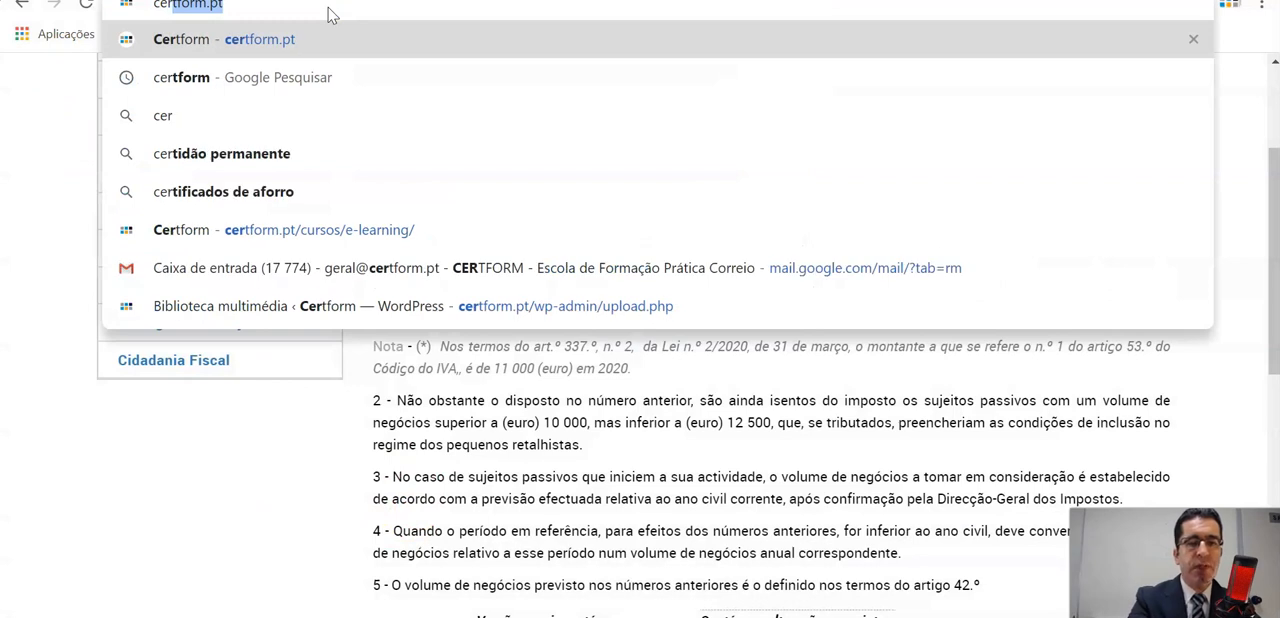
click(279, 36)
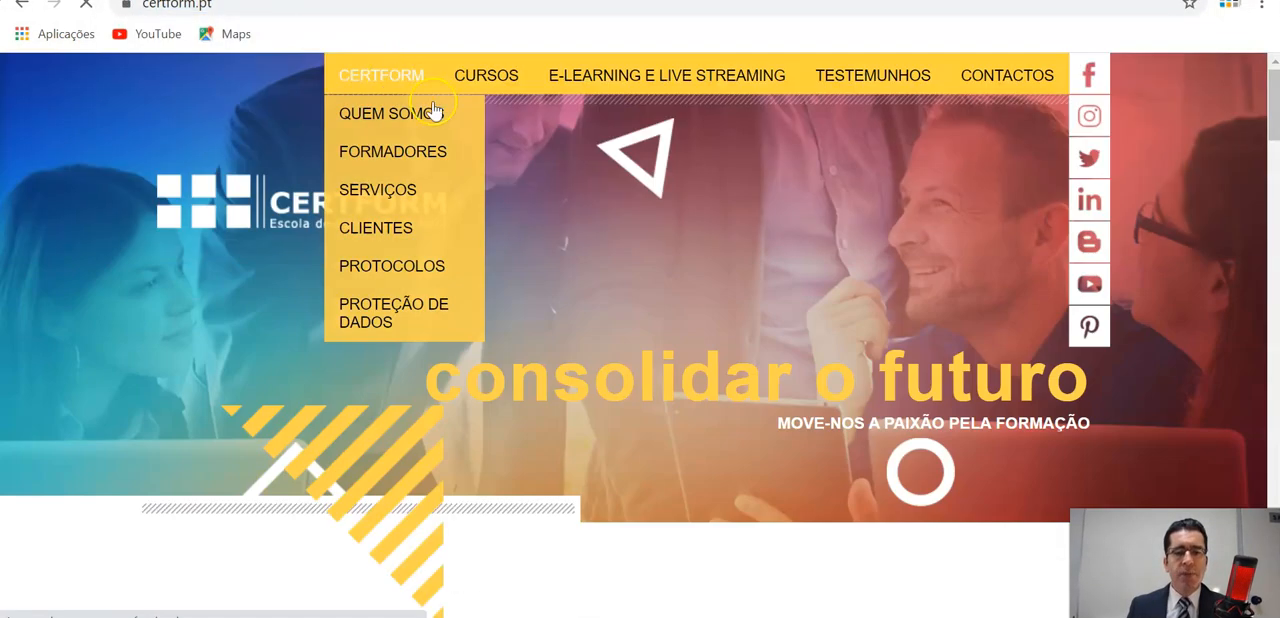
scroll(534, 322, down, 3)
scroll(533, 320, up, 3)
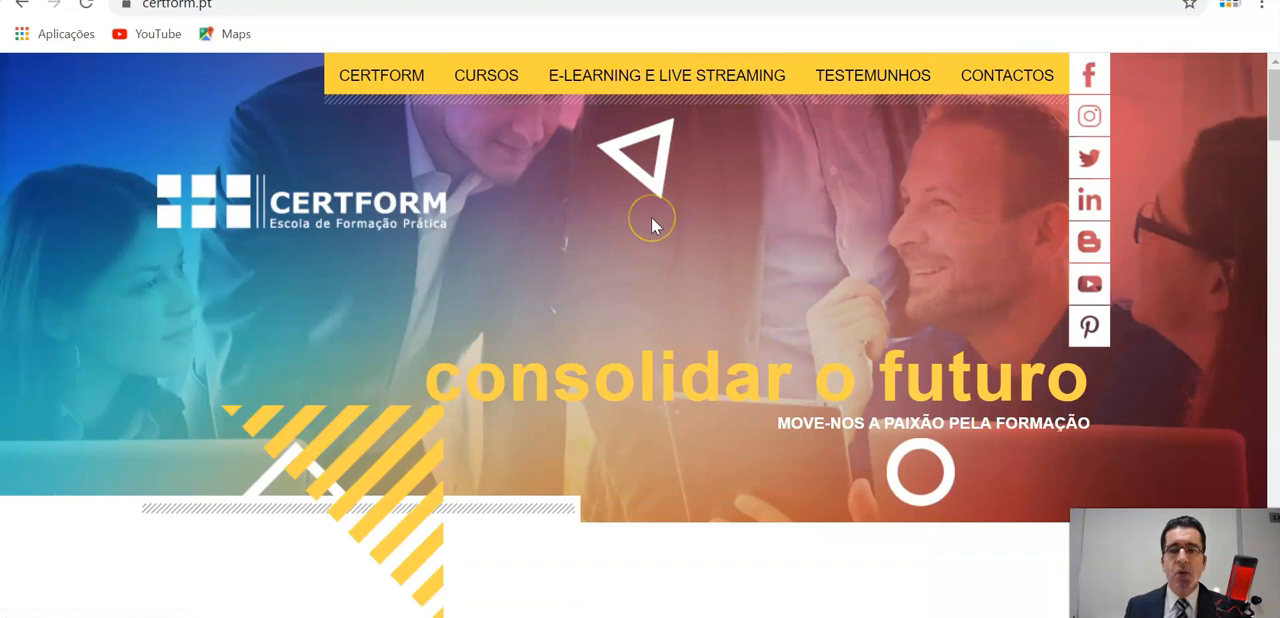
scroll(651, 225, down, 7)
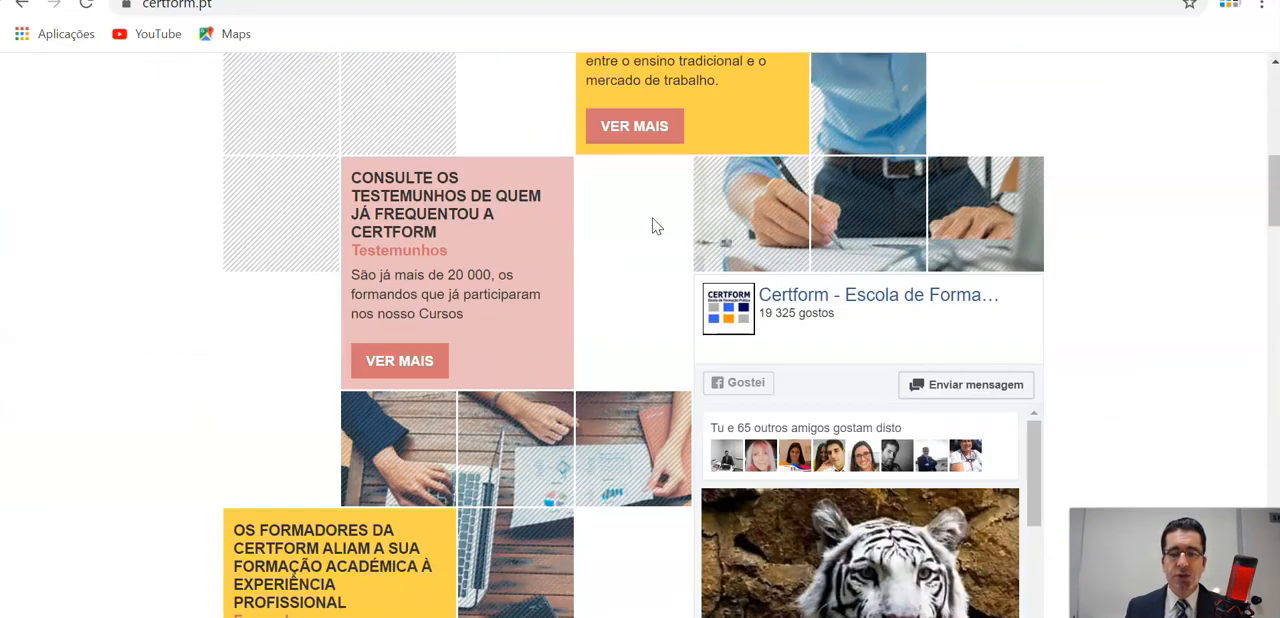
scroll(652, 226, up, 6)
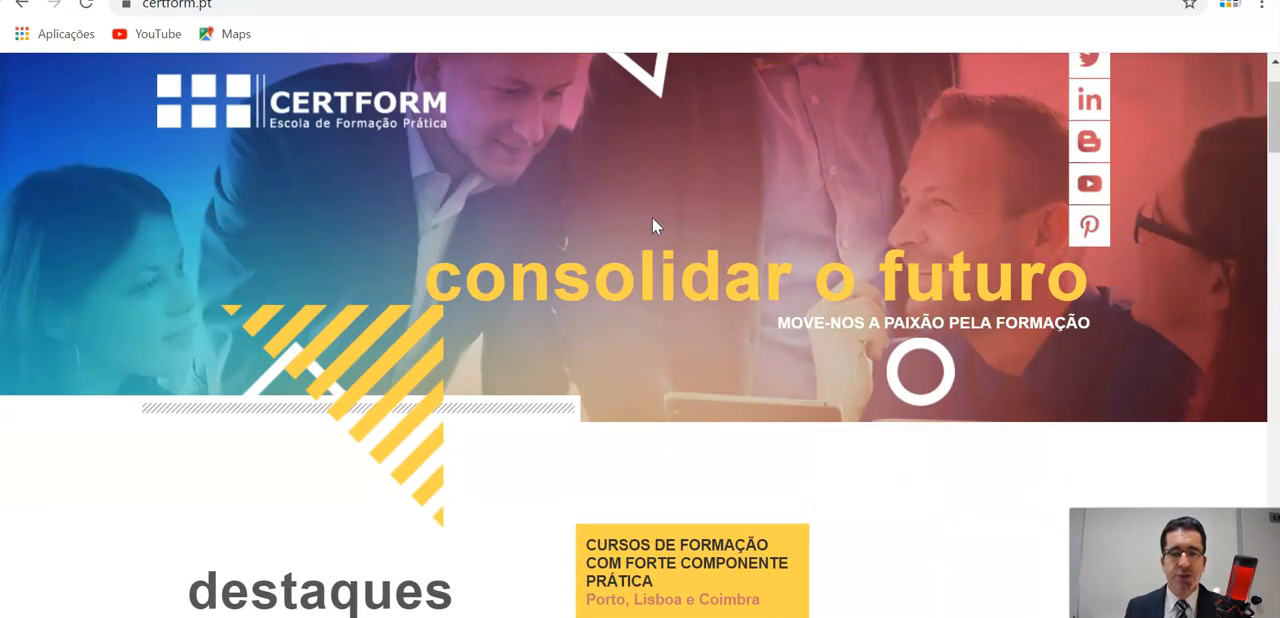
scroll(652, 226, up, 1)
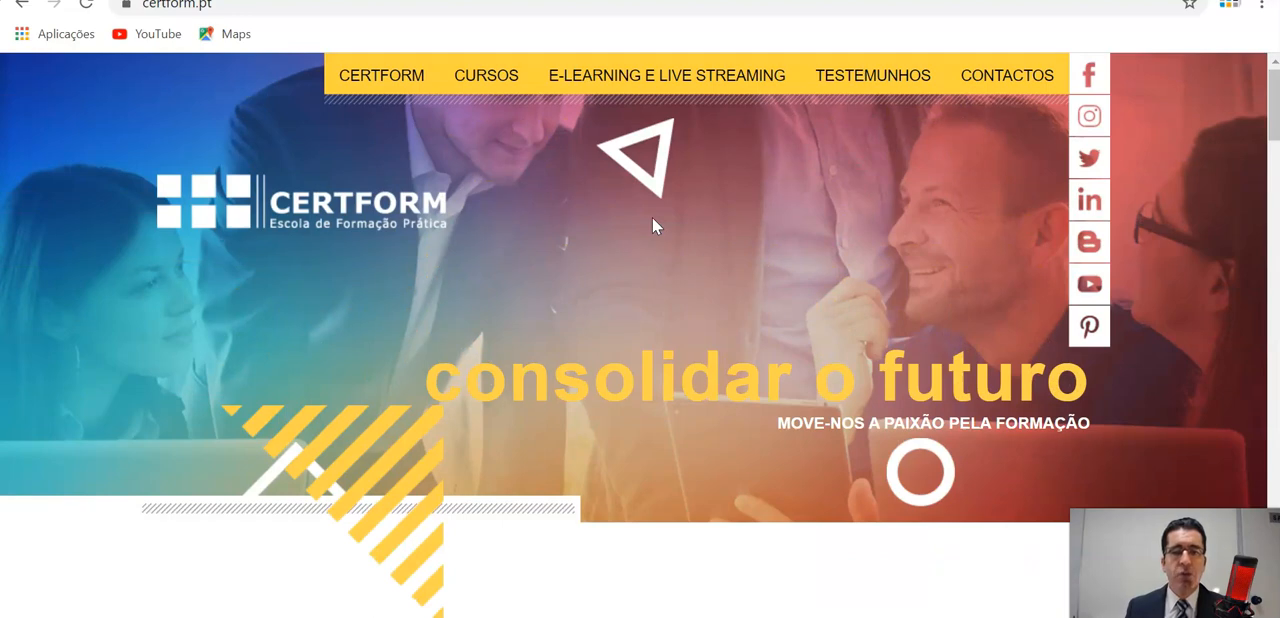
scroll(652, 226, down, 5)
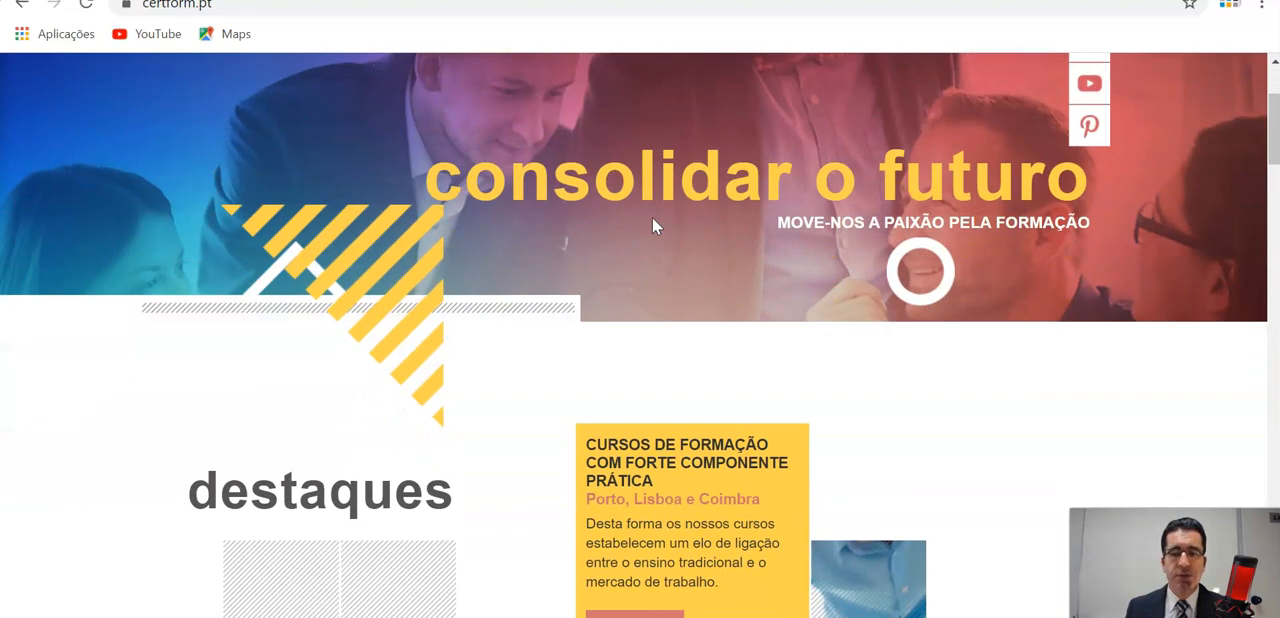
Look over the rest of the Certform home page, including the Calendário de Formação for July 2020.
scroll(654, 226, down, 10)
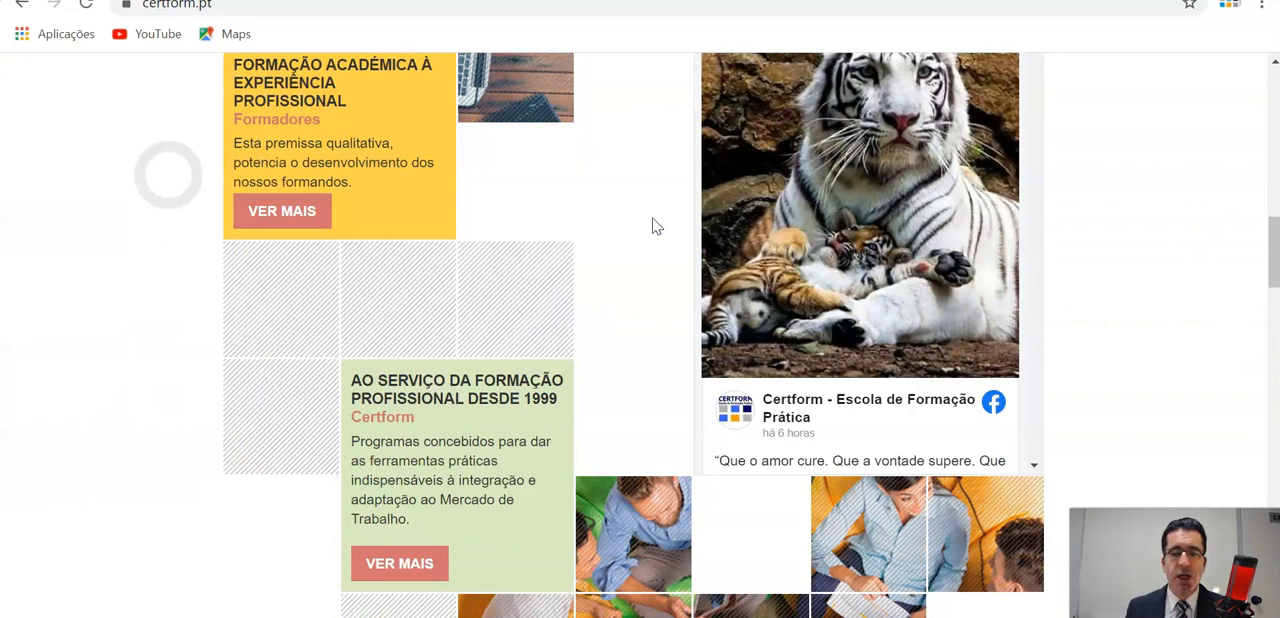
scroll(654, 276, down, 8)
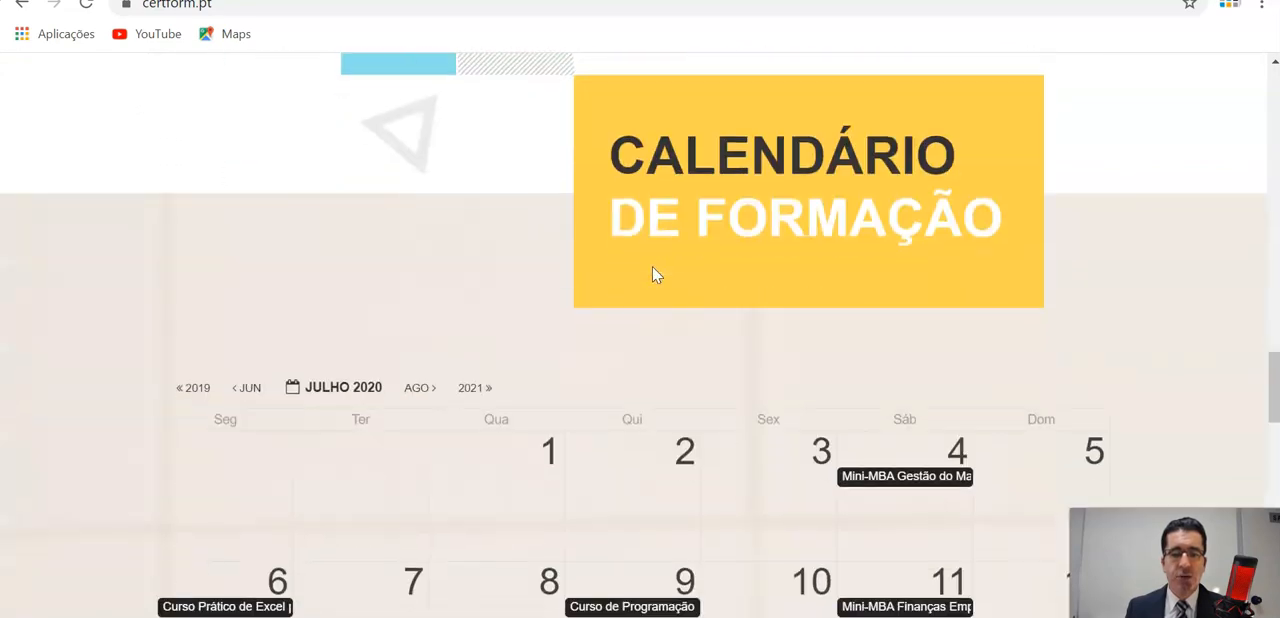
scroll(654, 276, up, 3)
scroll(653, 267, up, 20)
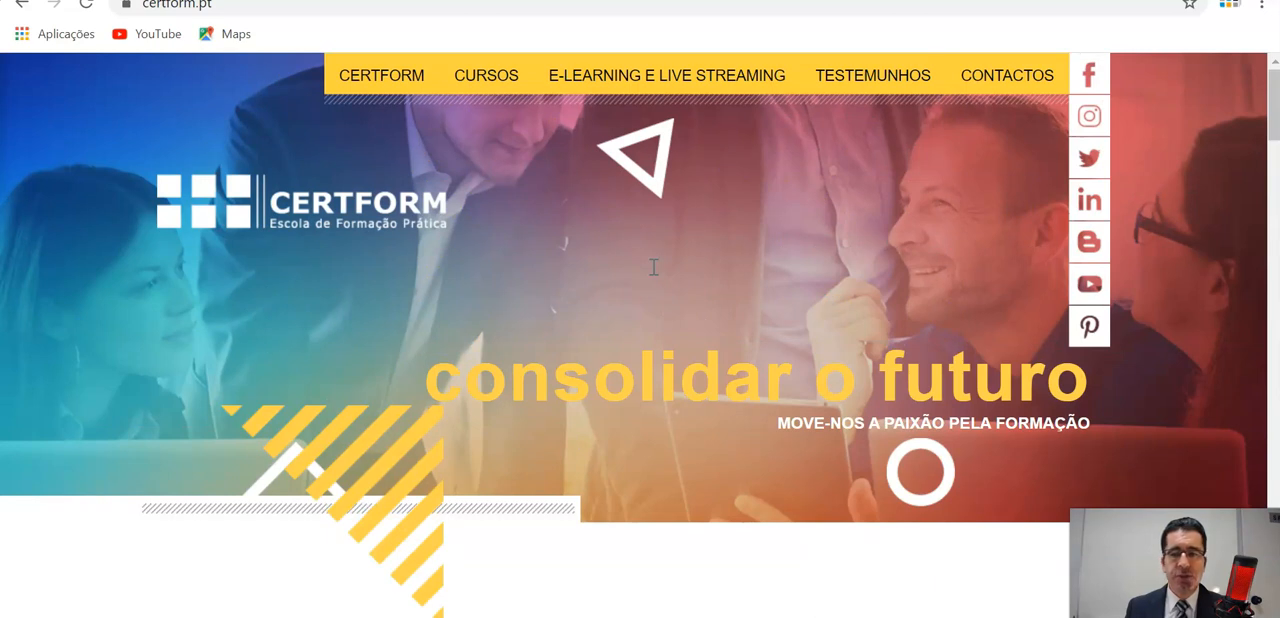
Open Certform's YouTube channel from the website and show its list of videos.
click(1090, 285)
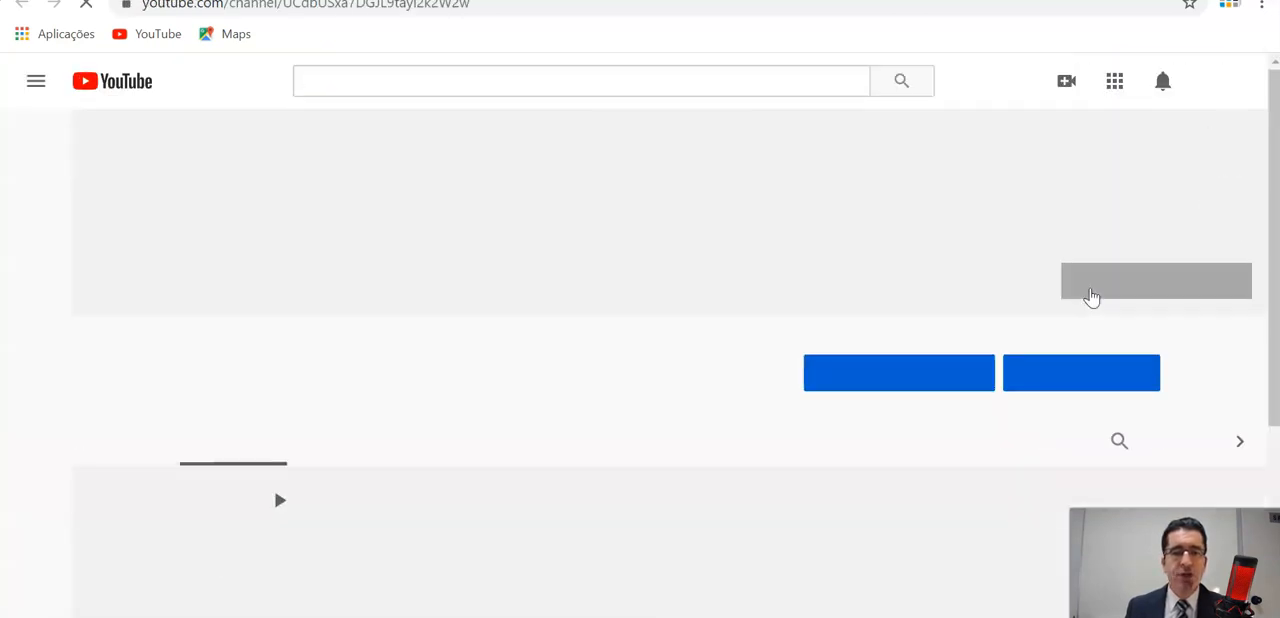
scroll(1058, 323, down, 2)
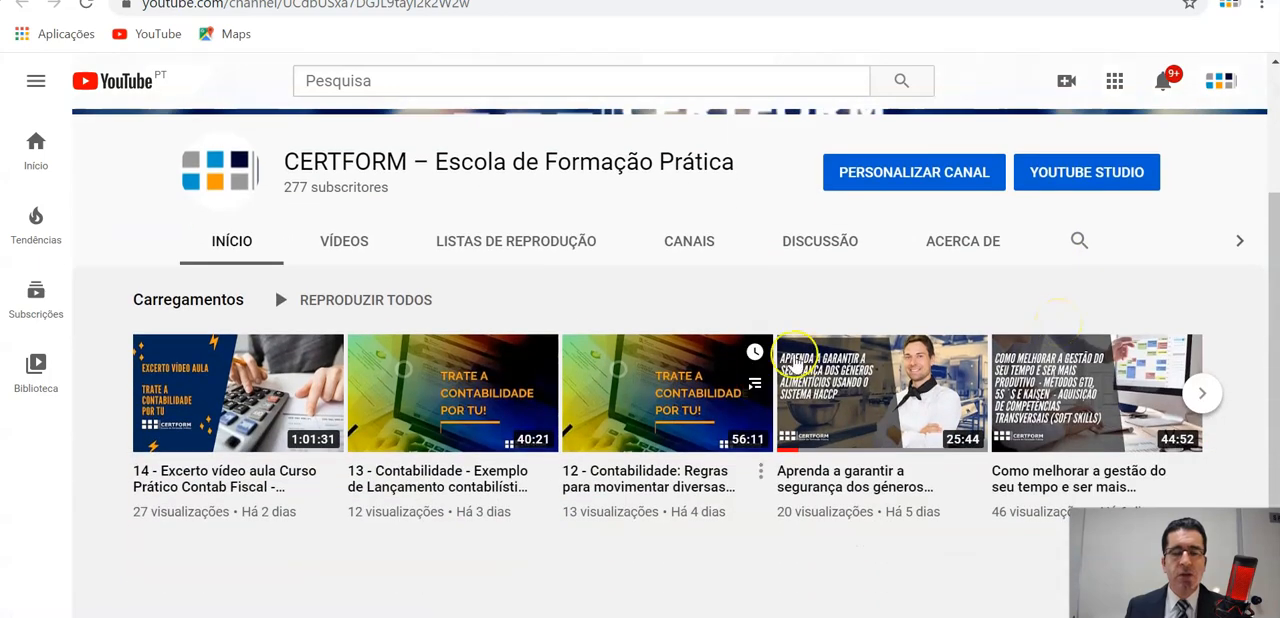
click(358, 249)
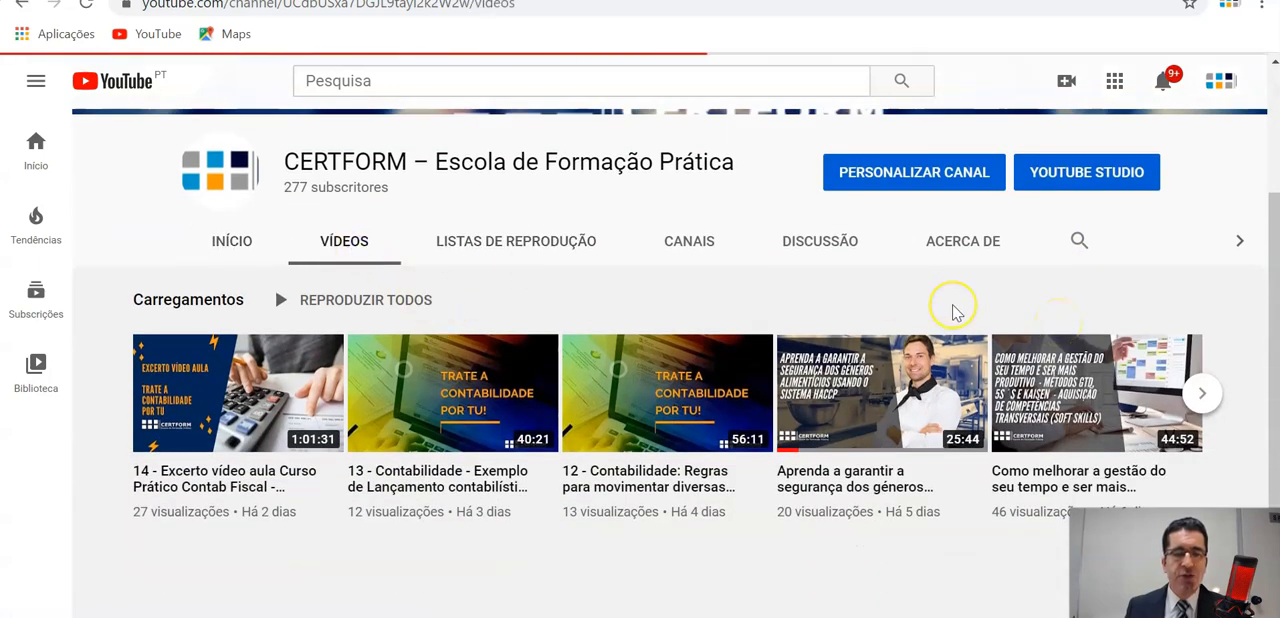
Browse the uploaded videos on the Certform channel, including the Trate a Contabilidade por Tu and Trate as Finanças por Tu series.
scroll(953, 313, down, 3)
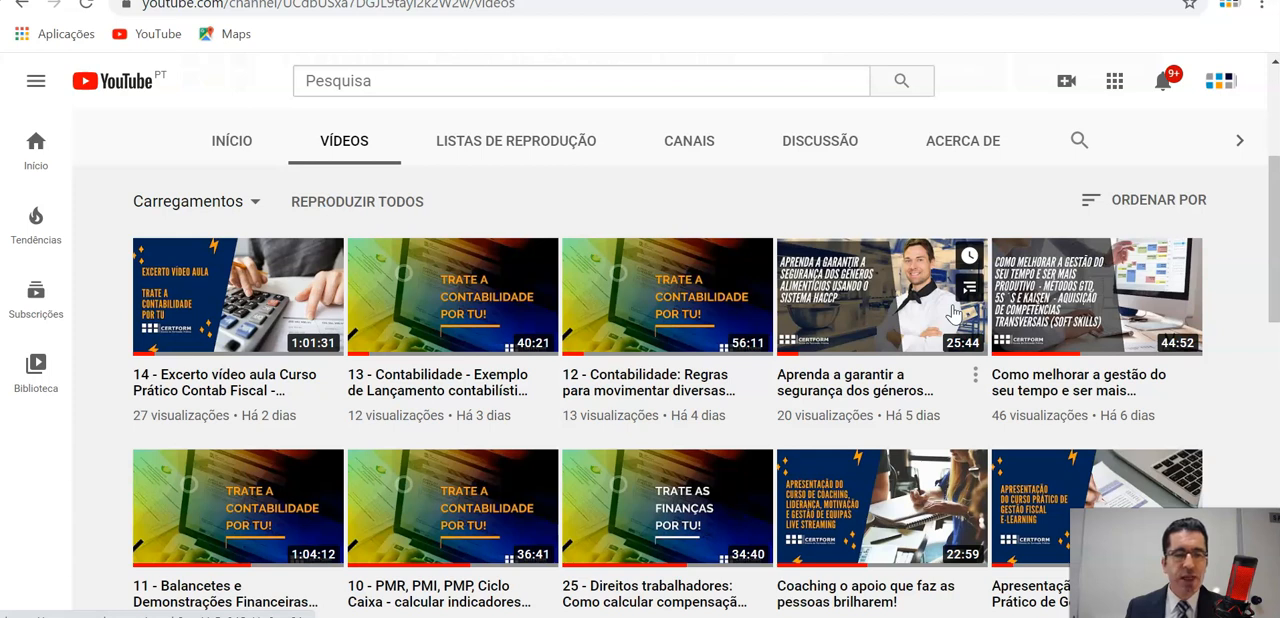
scroll(953, 313, down, 2)
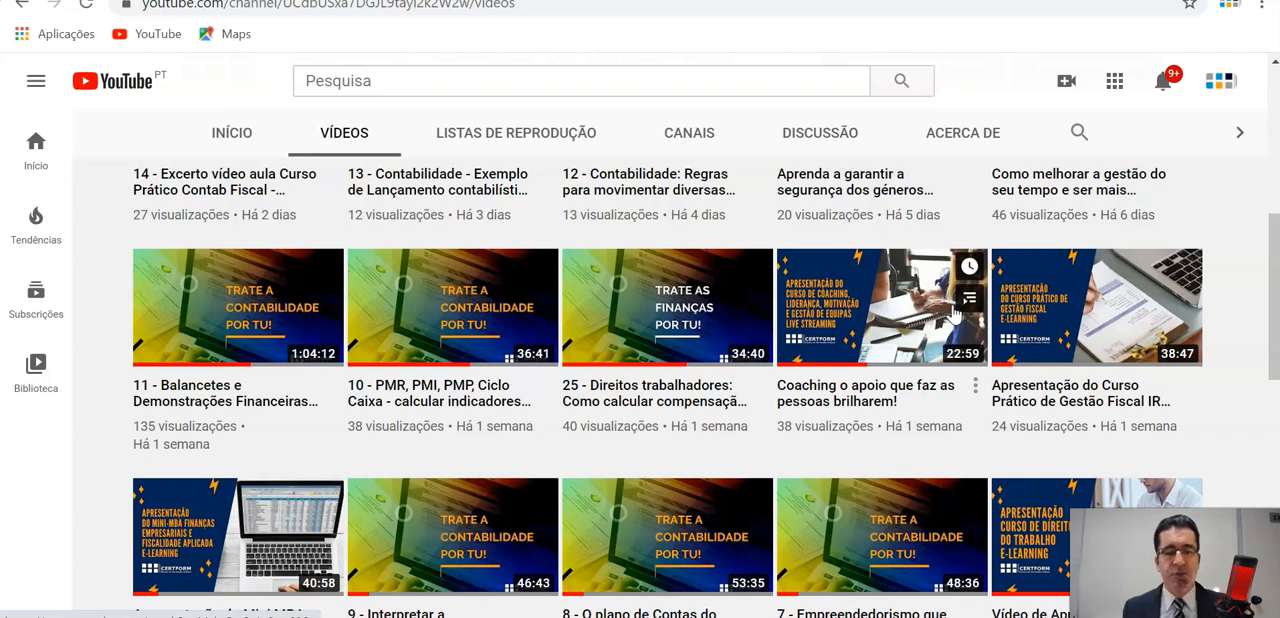
click(725, 356)
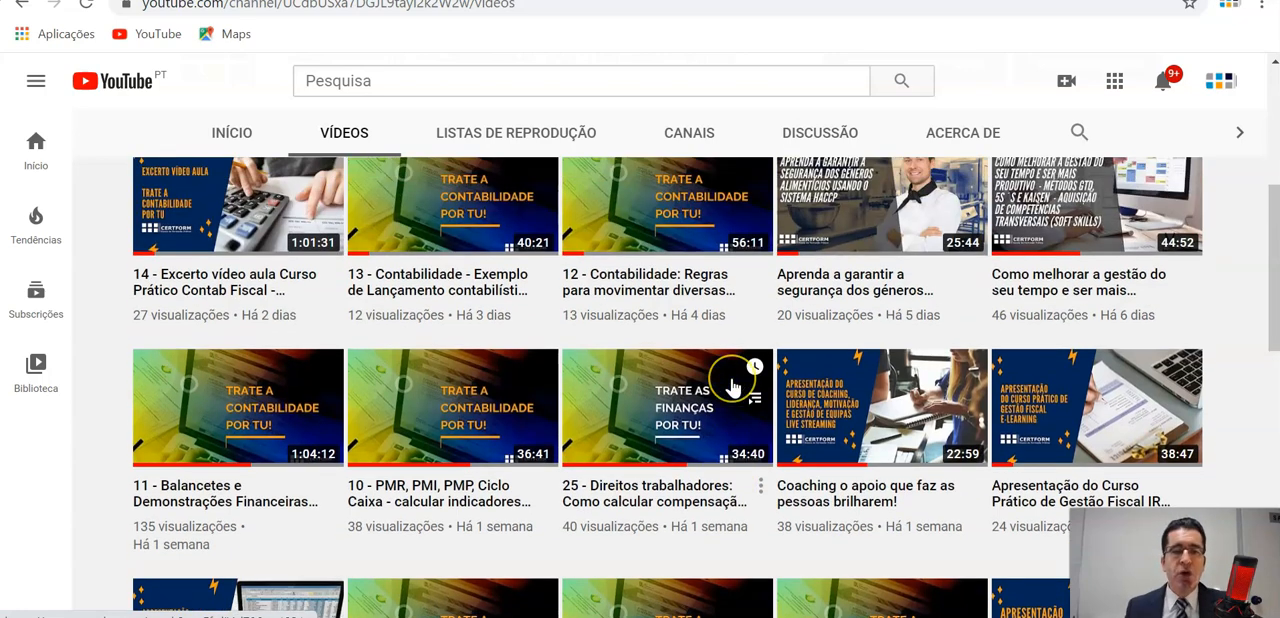
scroll(733, 388, down, 1)
scroll(733, 388, down, 8)
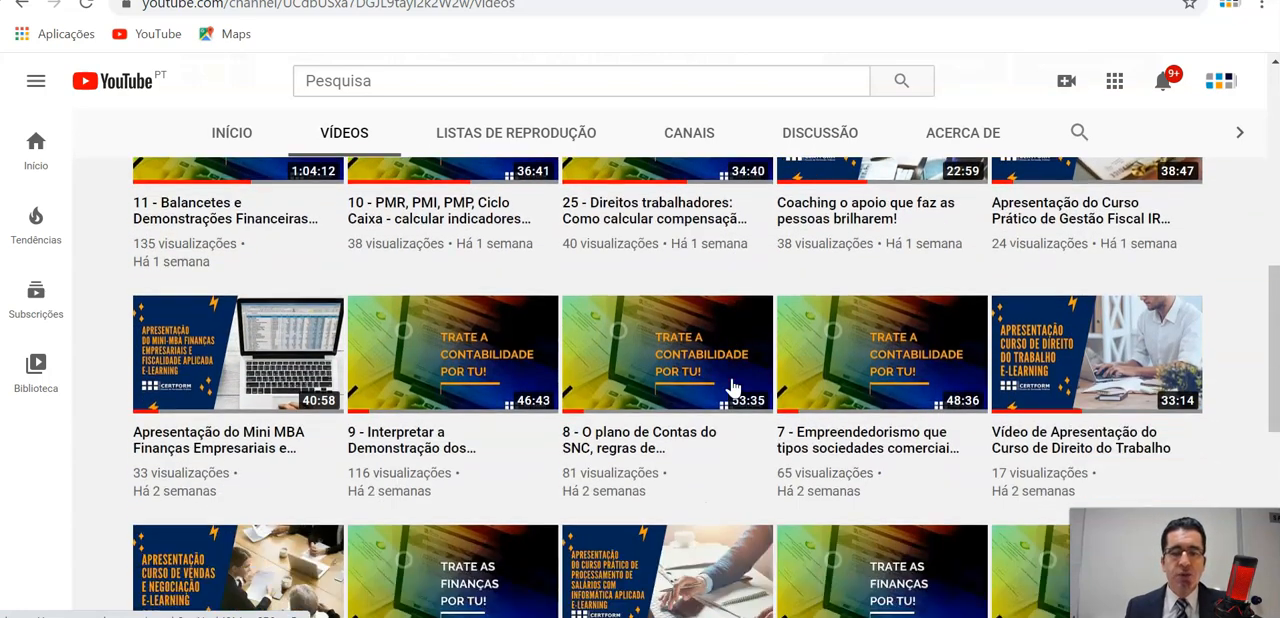
scroll(733, 388, down, 5)
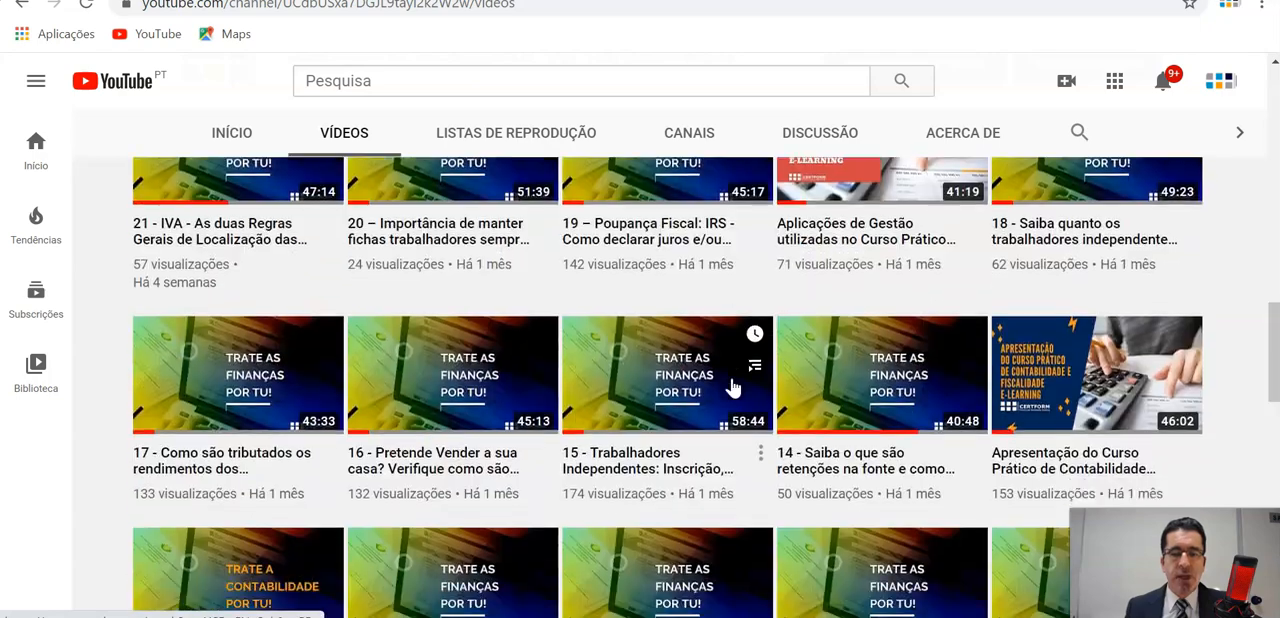
scroll(733, 388, down, 1)
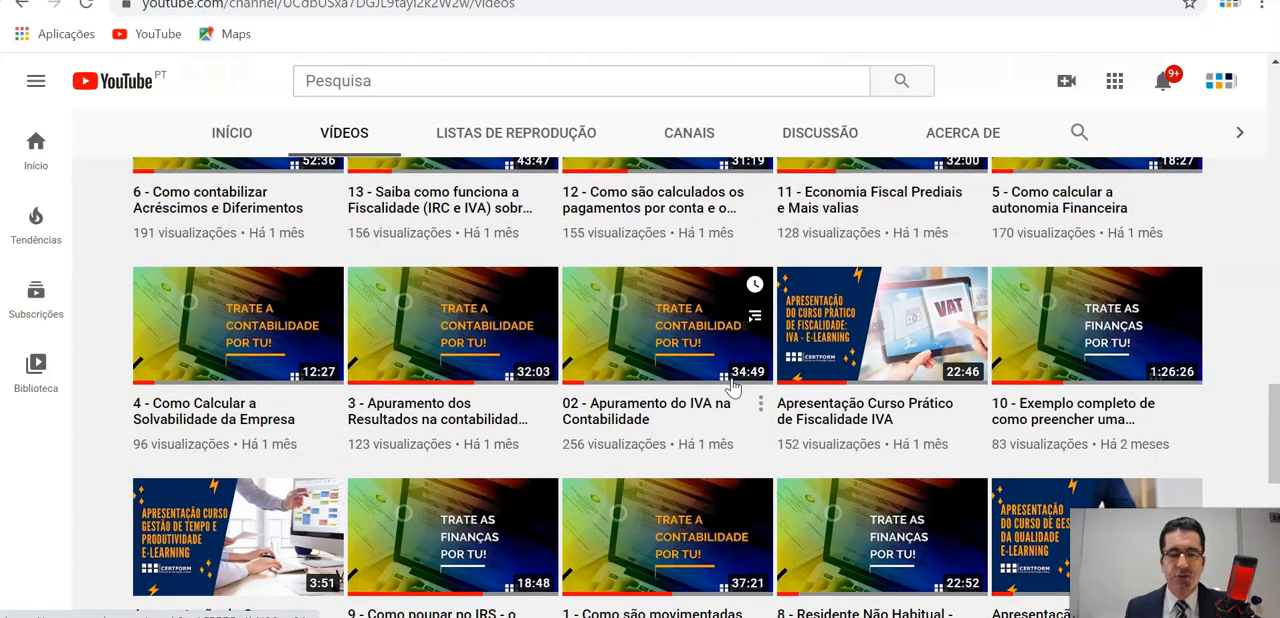
scroll(733, 388, down, 1)
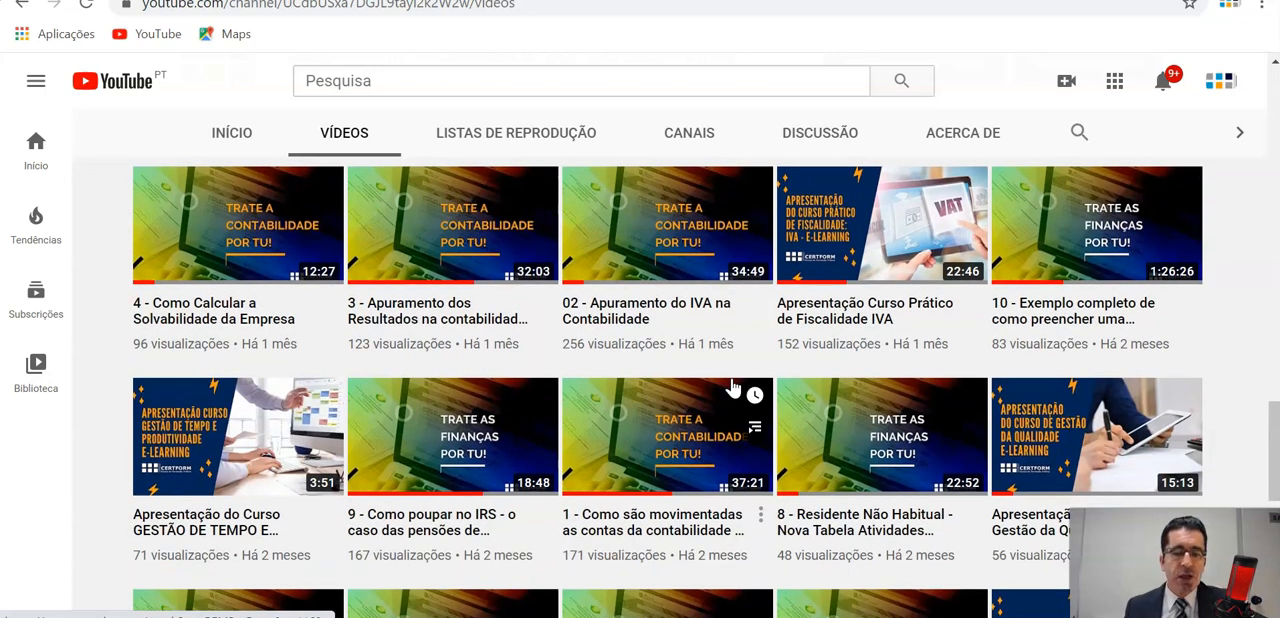
scroll(733, 388, down, 1)
scroll(733, 388, down, 1)
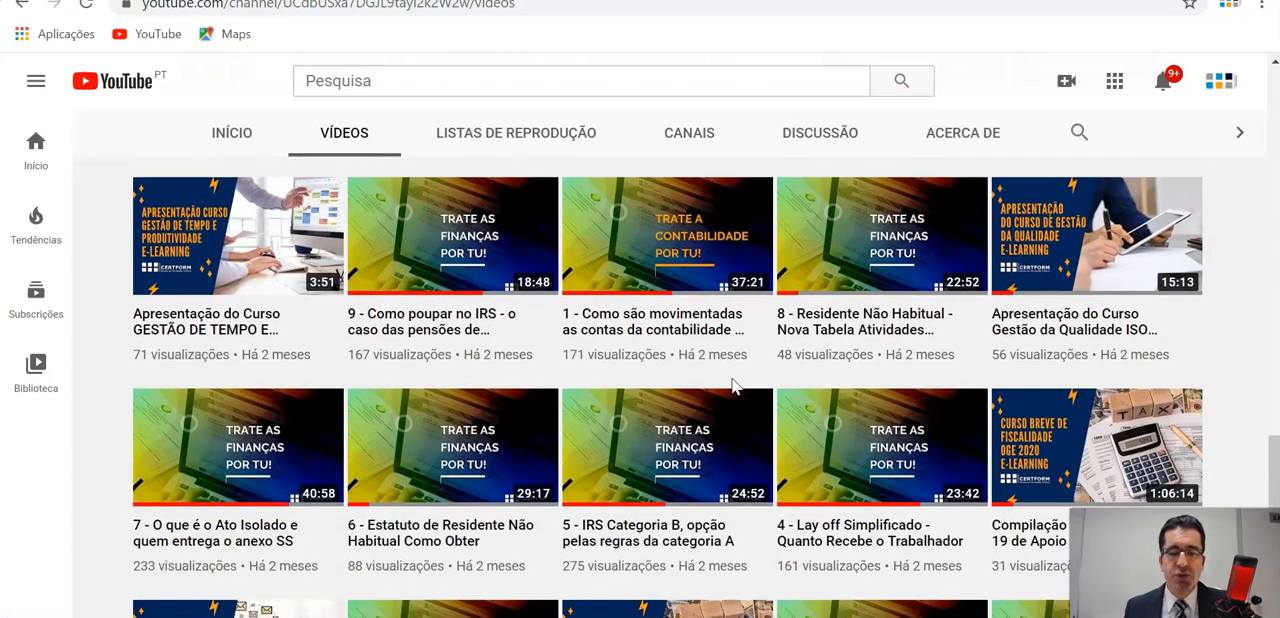
scroll(733, 388, down, 1)
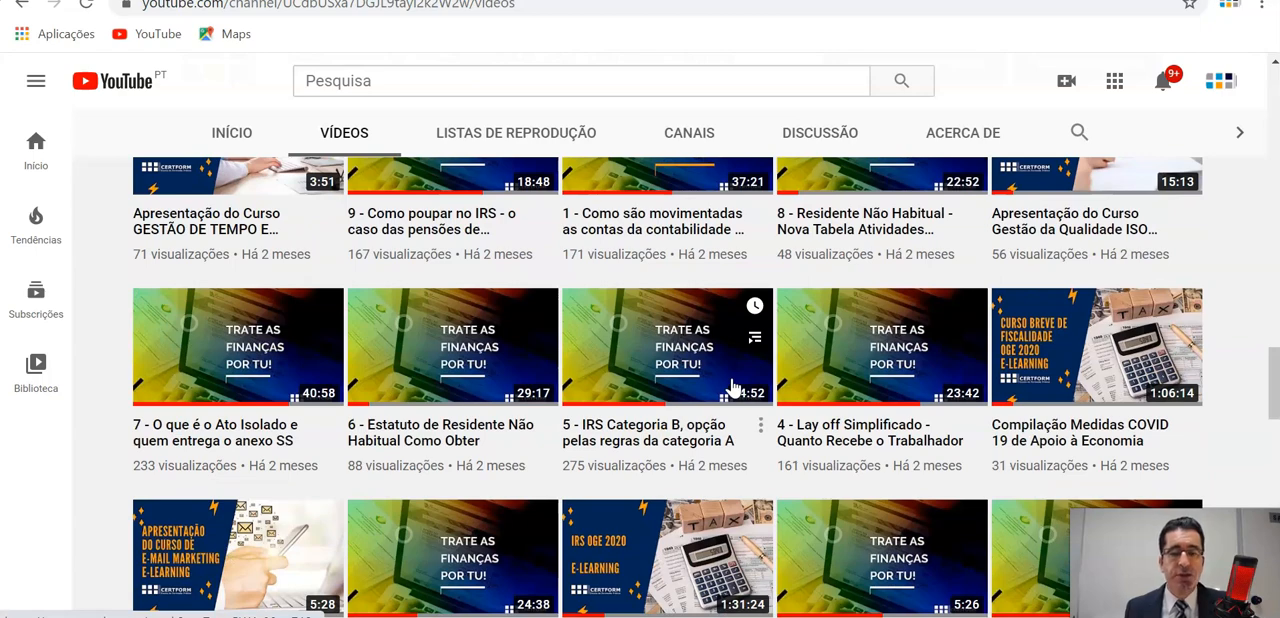
scroll(733, 388, up, 10)
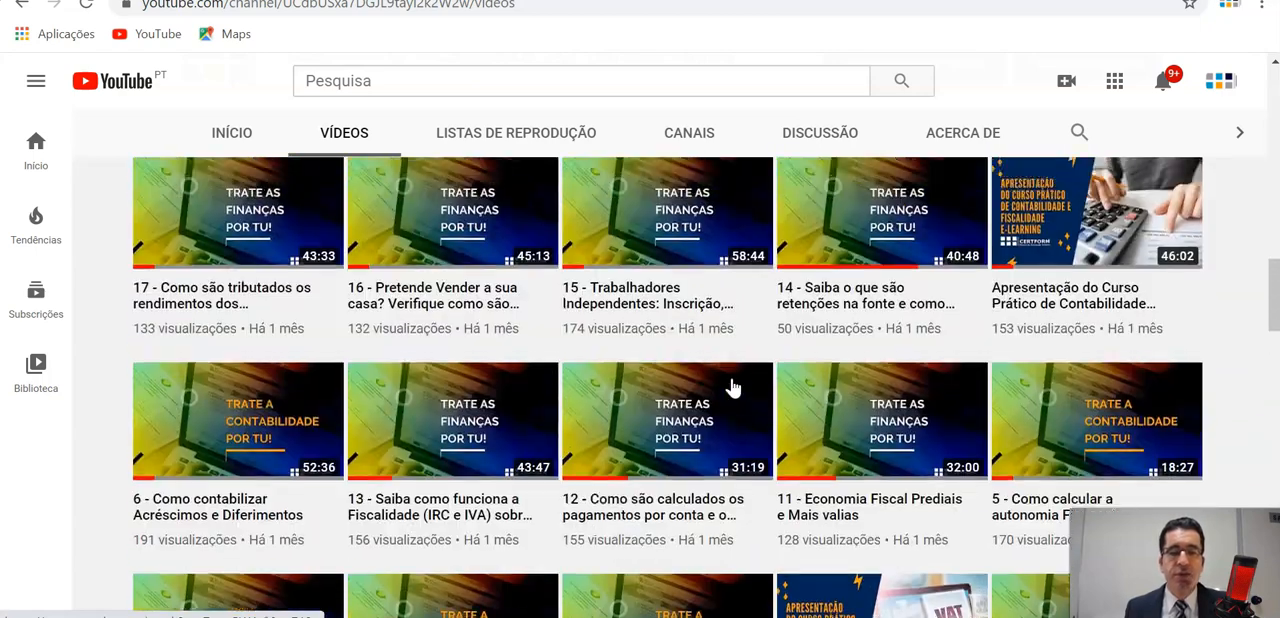
scroll(733, 388, up, 7)
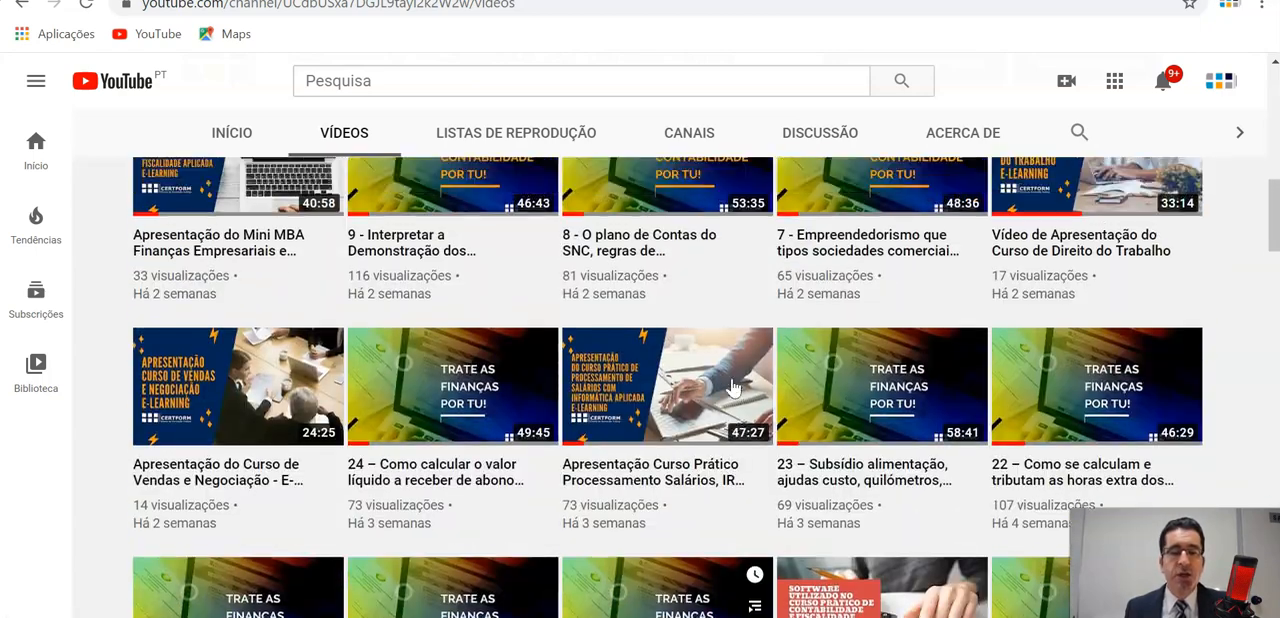
scroll(733, 388, up, 5)
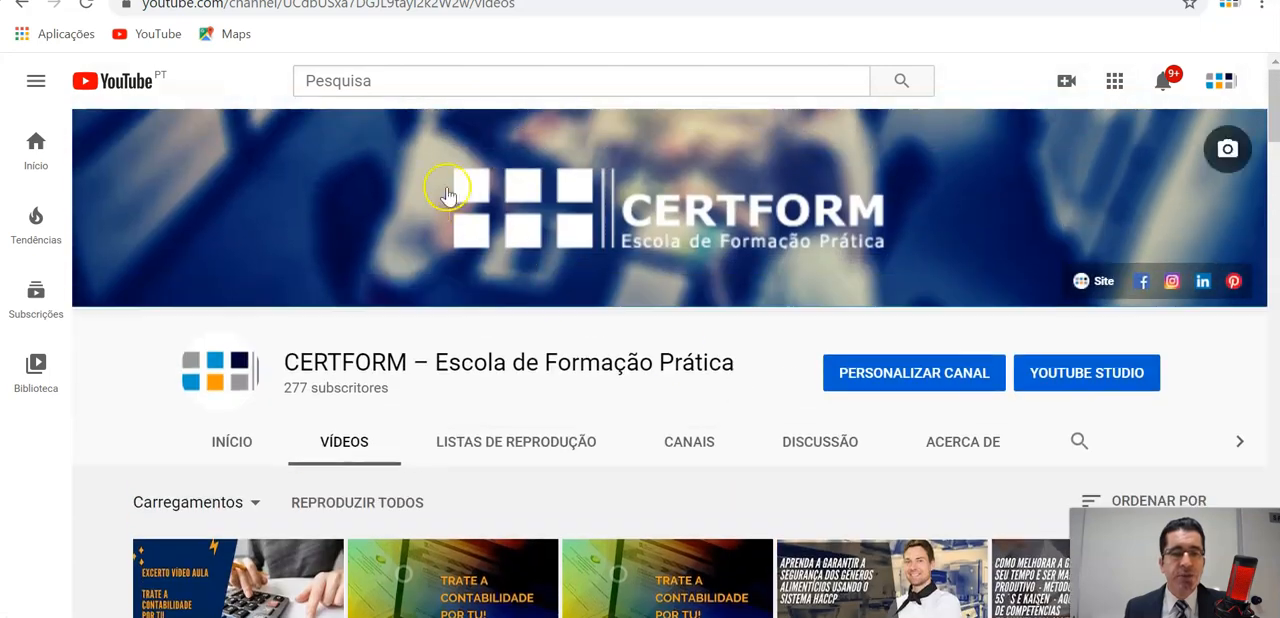
Return to certform.pt and read the E-Learning e Live Streaming page's descriptions of the two training modalities.
click(20, 10)
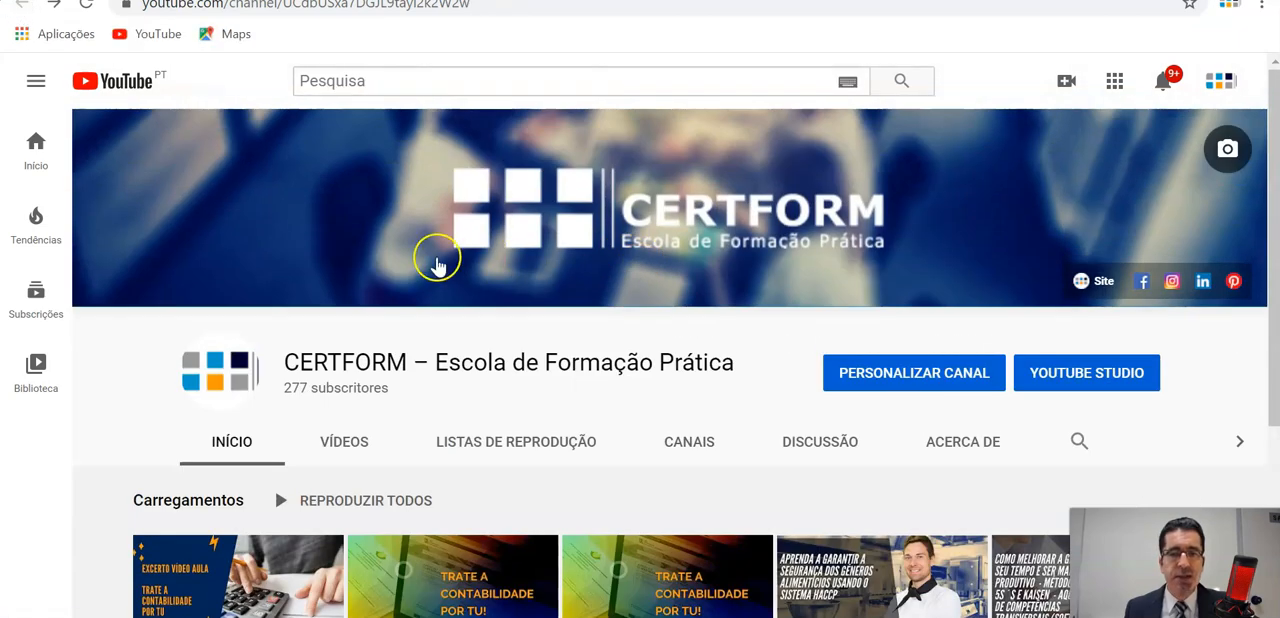
click(54, 5)
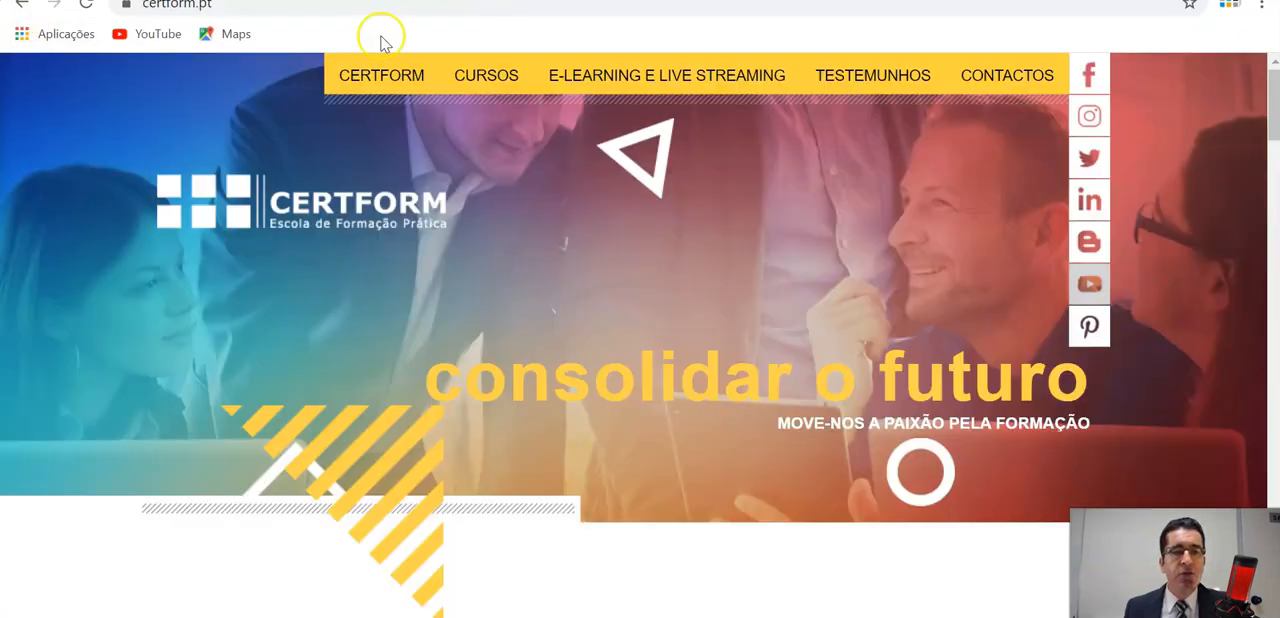
click(634, 80)
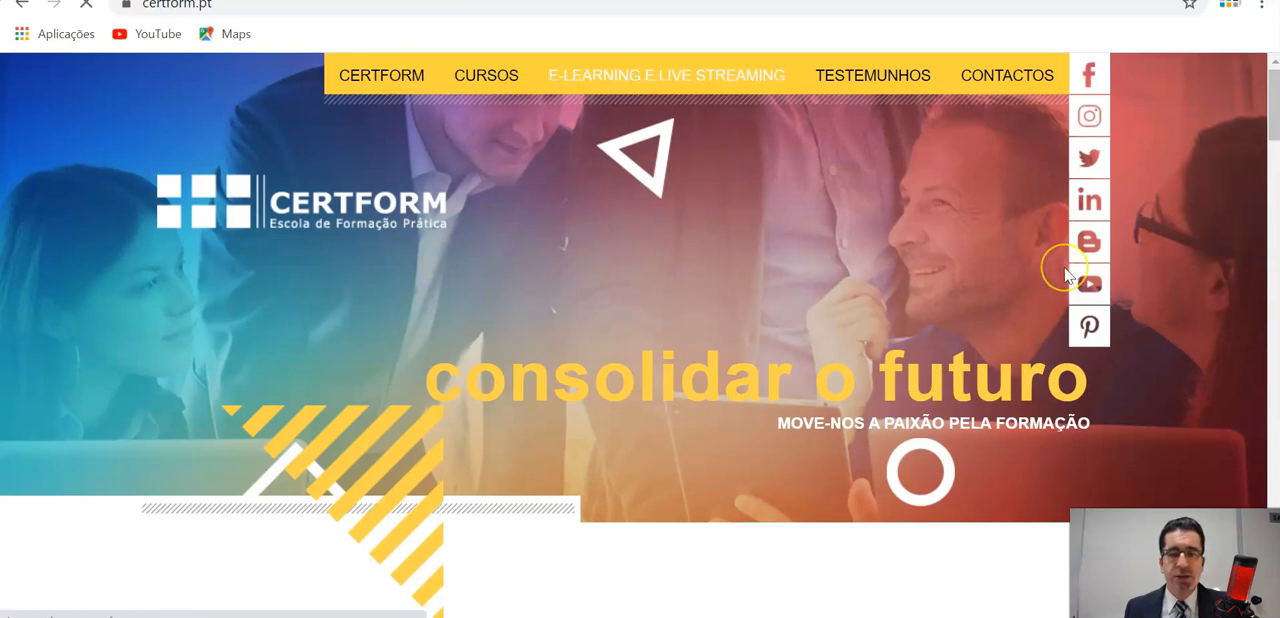
scroll(1068, 276, down, 3)
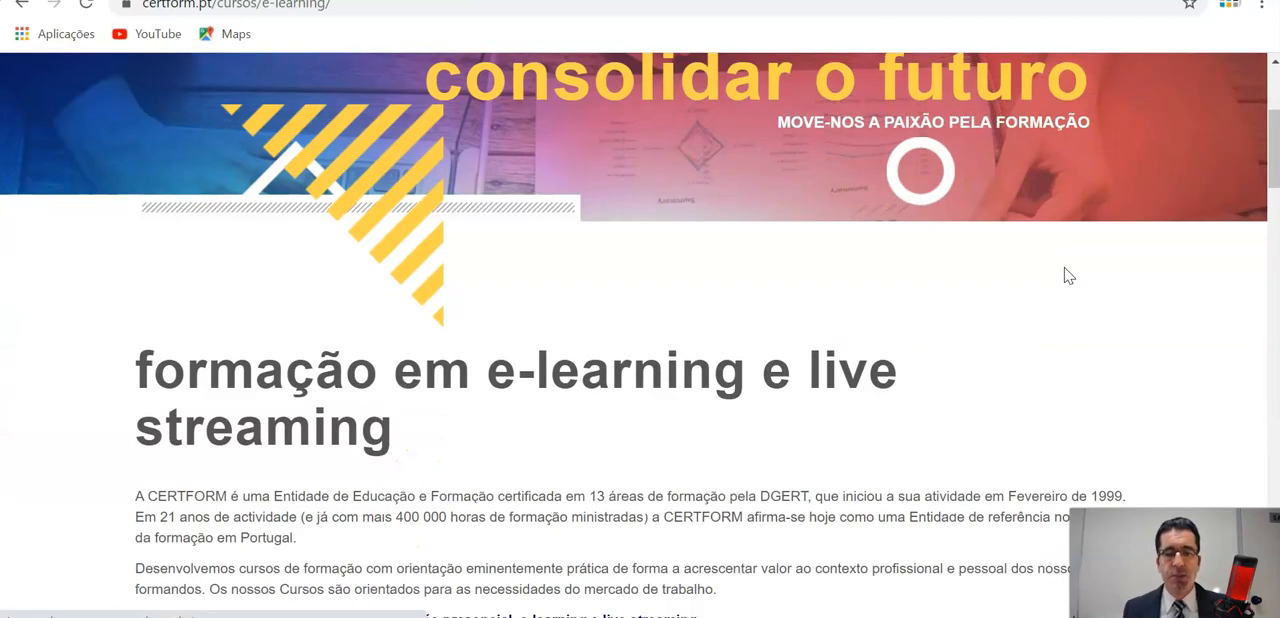
scroll(1068, 276, down, 1)
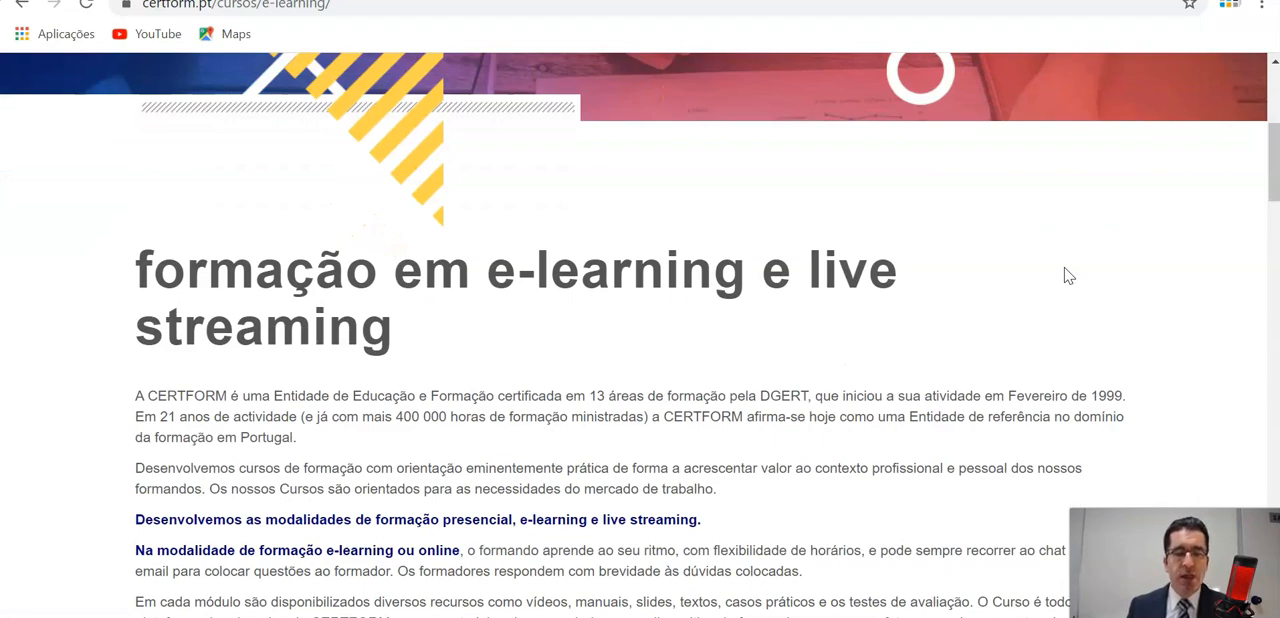
scroll(1068, 276, down, 10)
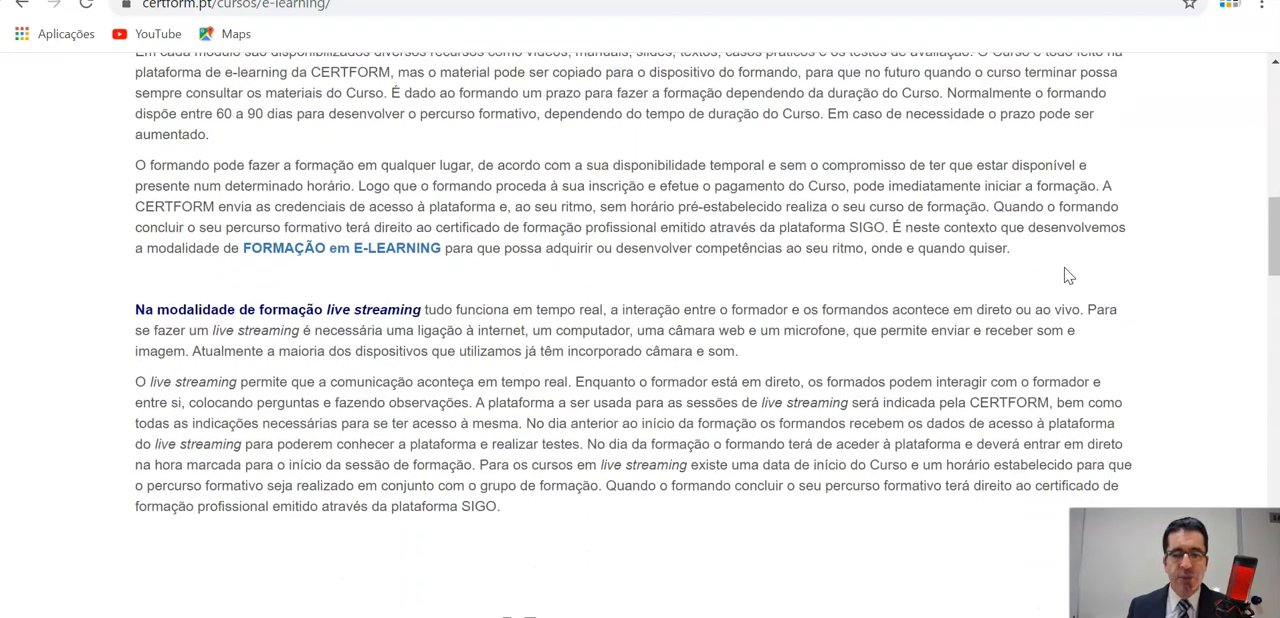
Examine the list of E-Learning and Live Streaming courses on the Certform page.
scroll(1068, 276, down, 2)
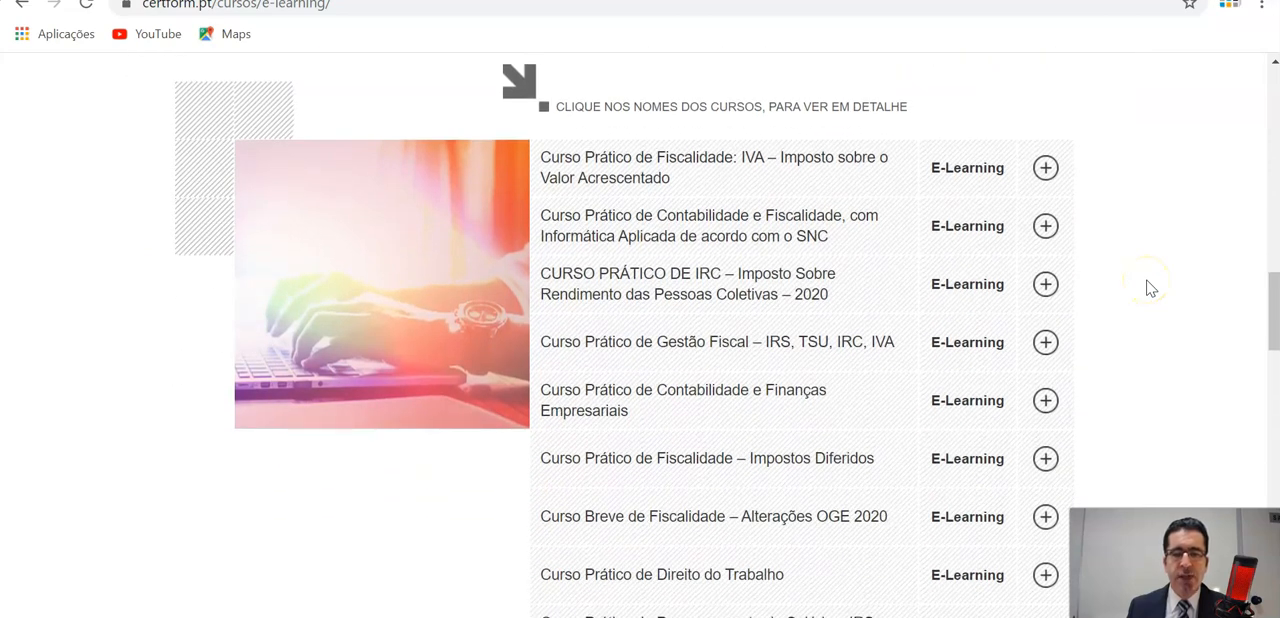
scroll(1150, 288, down, 1)
scroll(1150, 288, down, 4)
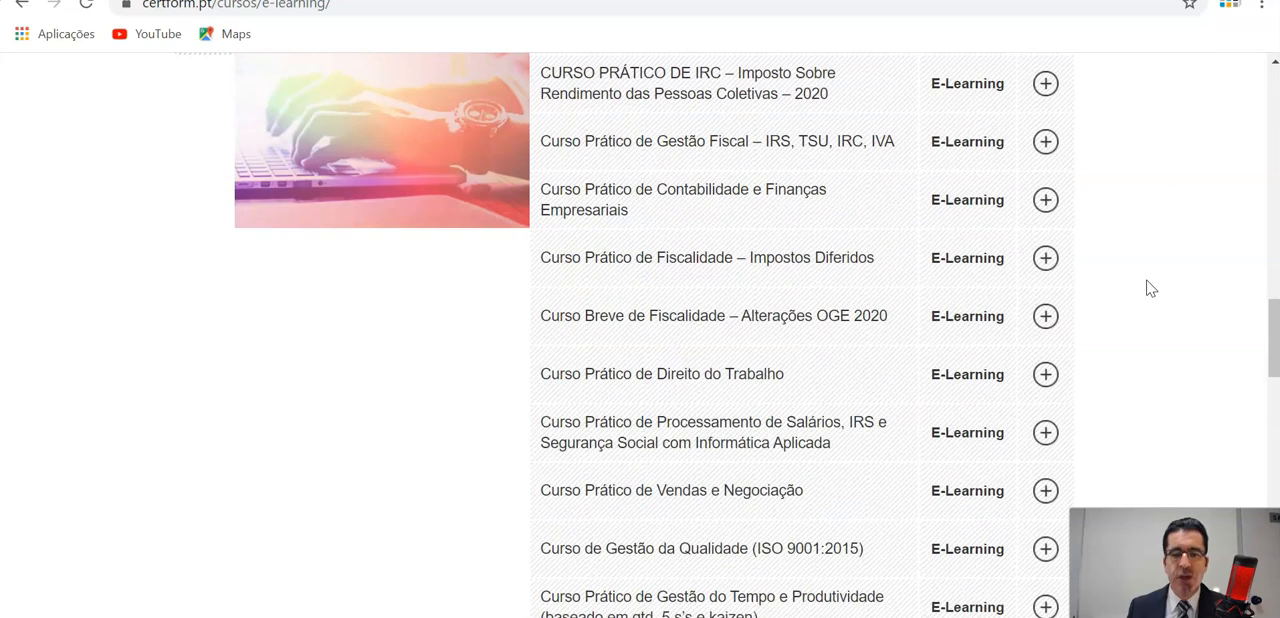
scroll(1150, 288, down, 3)
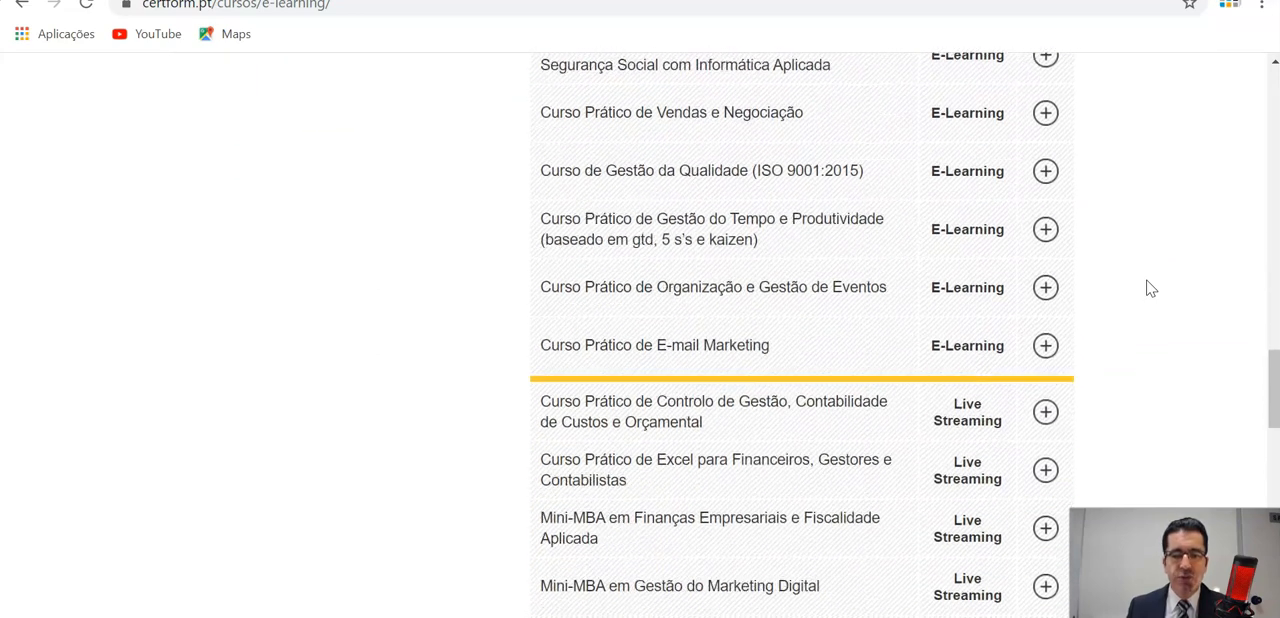
scroll(1150, 288, down, 4)
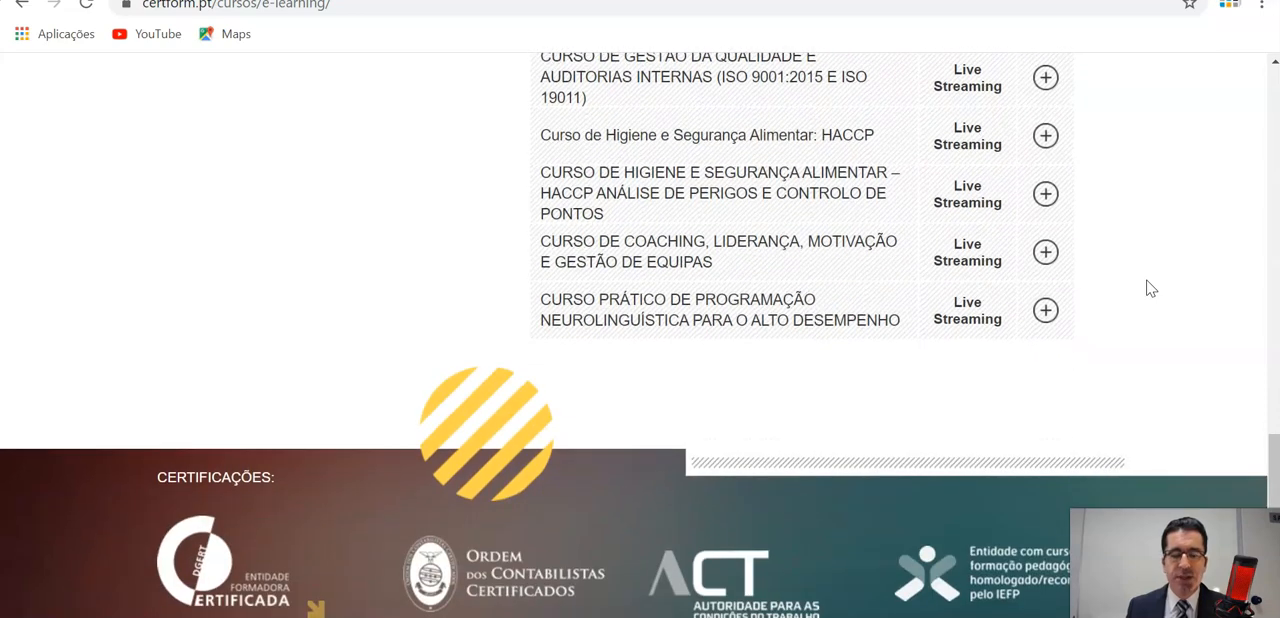
scroll(1150, 288, up, 1)
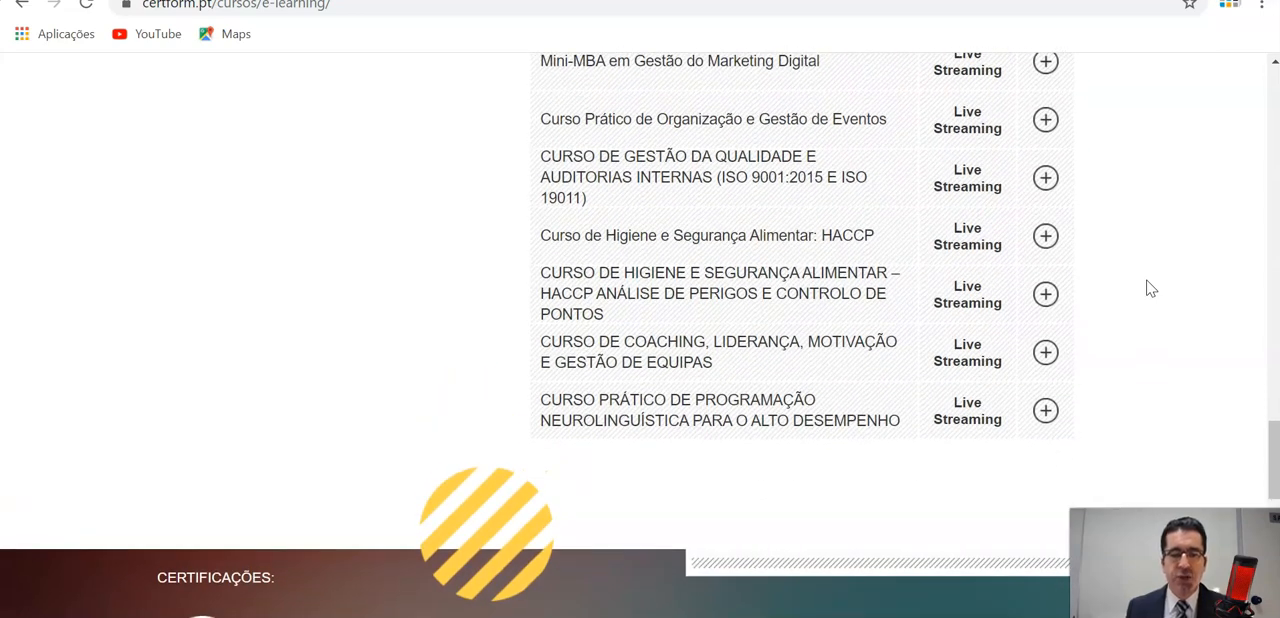
scroll(1150, 288, up, 1)
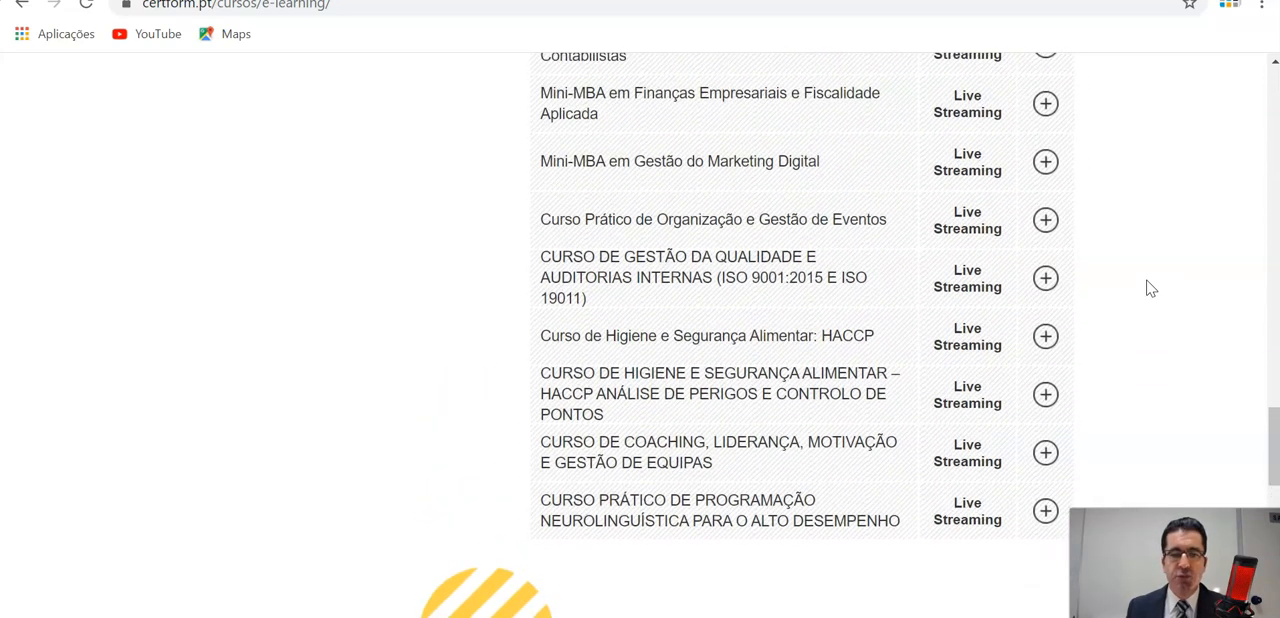
scroll(1150, 288, up, 1)
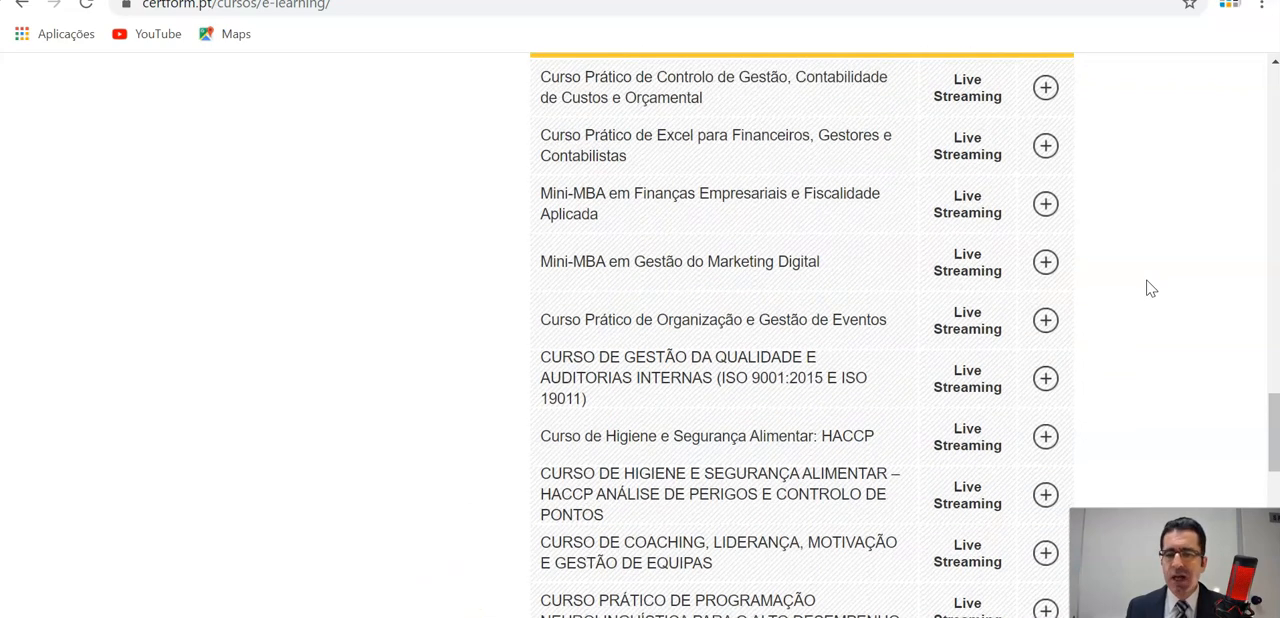
scroll(1150, 288, up, 1)
scroll(1150, 288, up, 4)
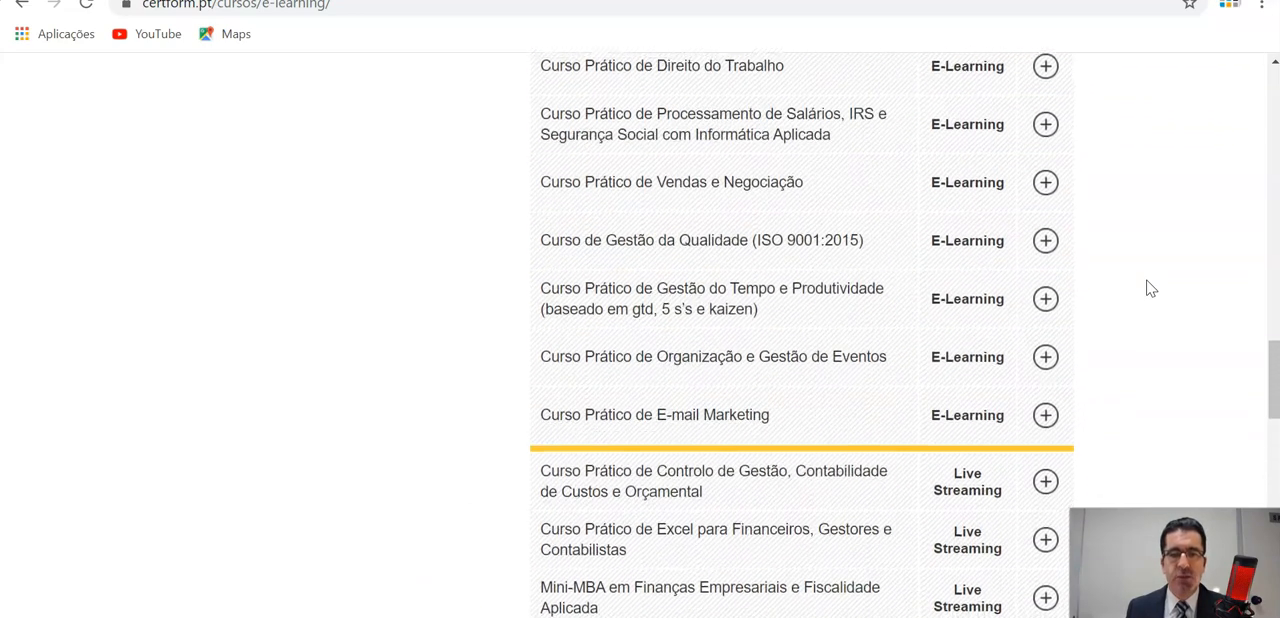
scroll(1150, 288, up, 8)
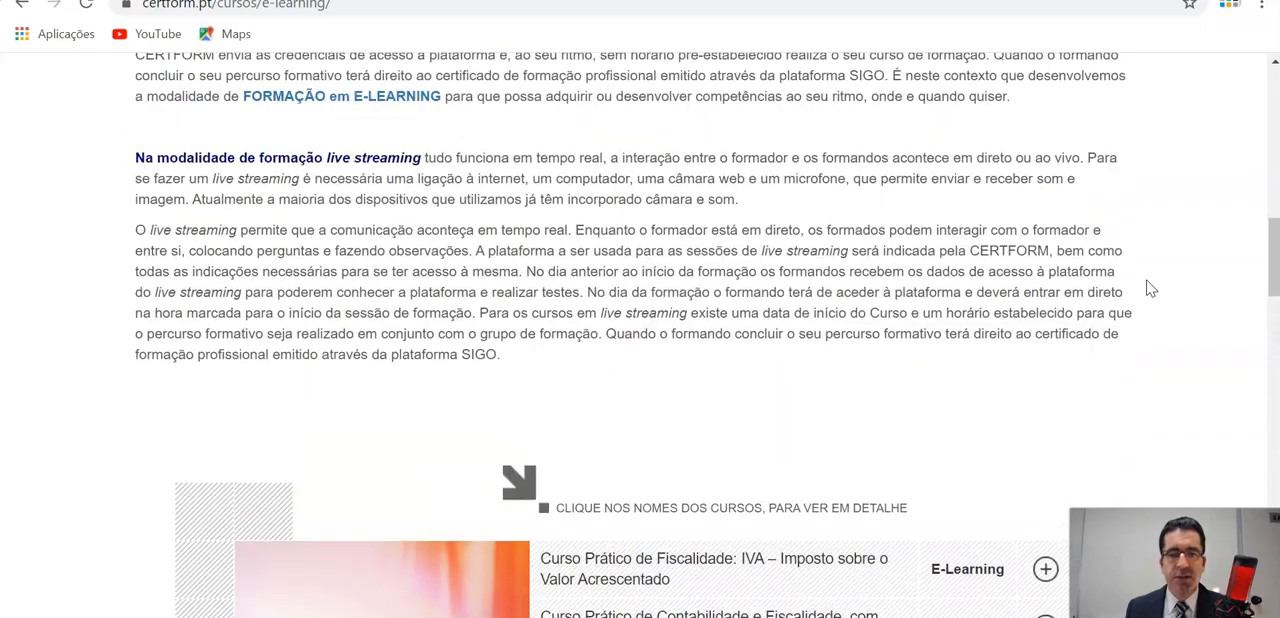
Open the Certform e-learning platform from the FORMAÇÃO em E-LEARNING link in the text and look over its welcome page.
scroll(1150, 288, up, 4)
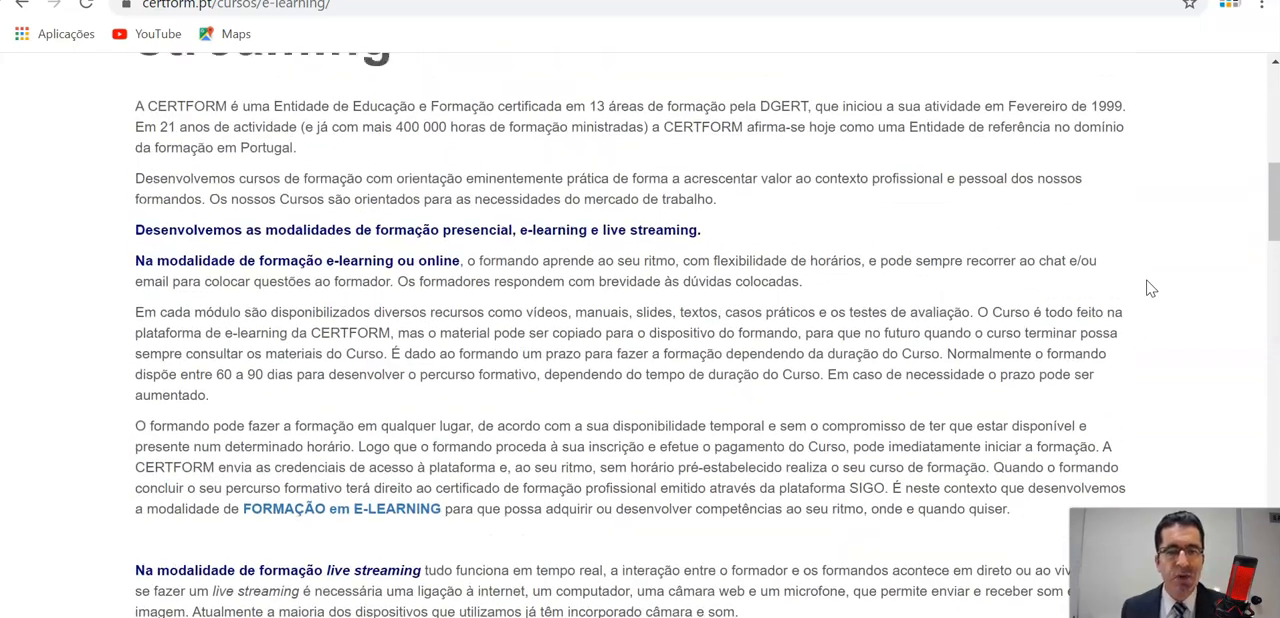
scroll(1150, 290, down, 2)
scroll(1150, 290, down, 1)
click(366, 297)
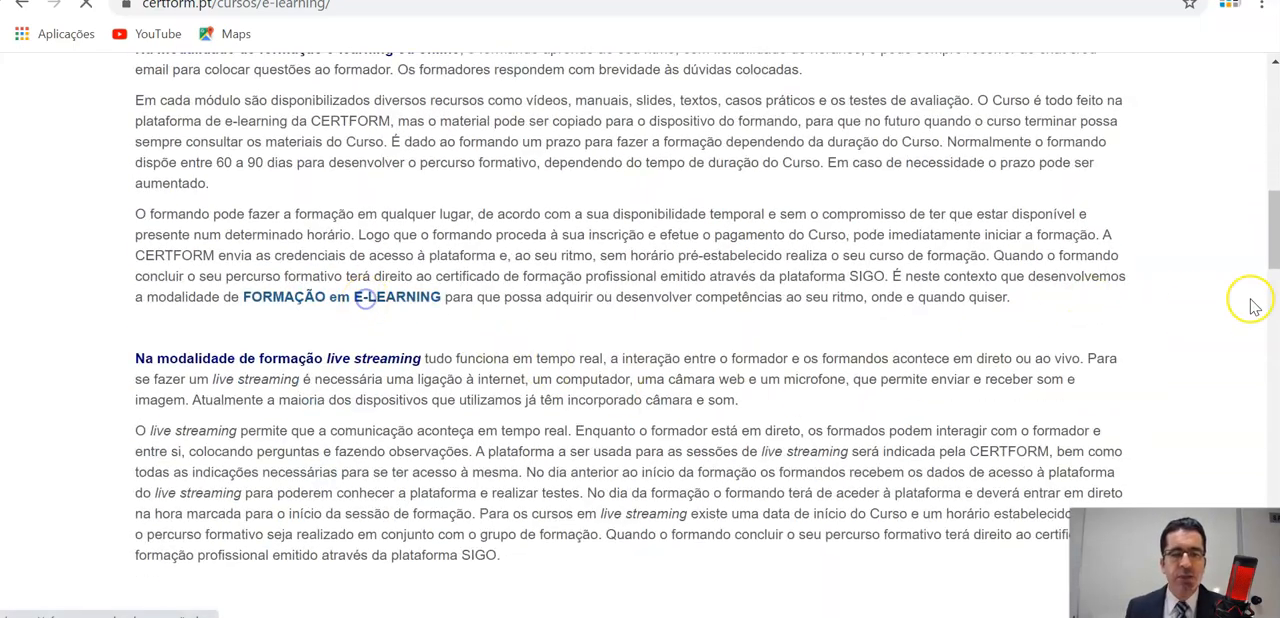
scroll(1255, 307, down, 1)
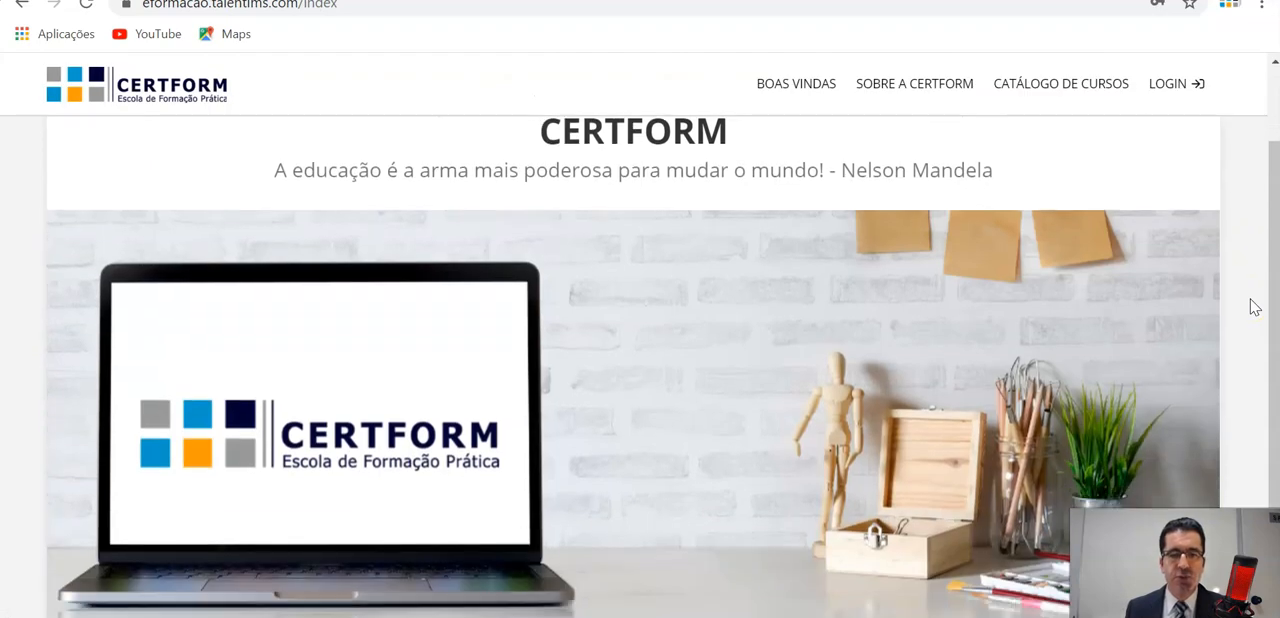
scroll(1255, 307, down, 1)
scroll(1255, 307, up, 2)
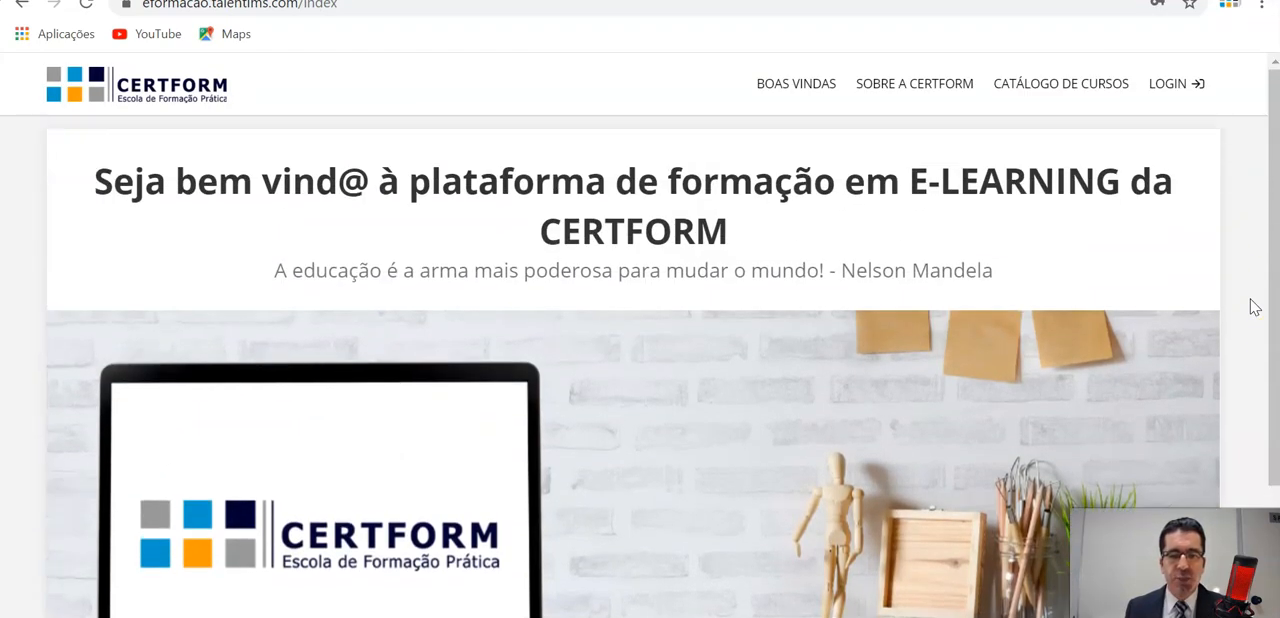